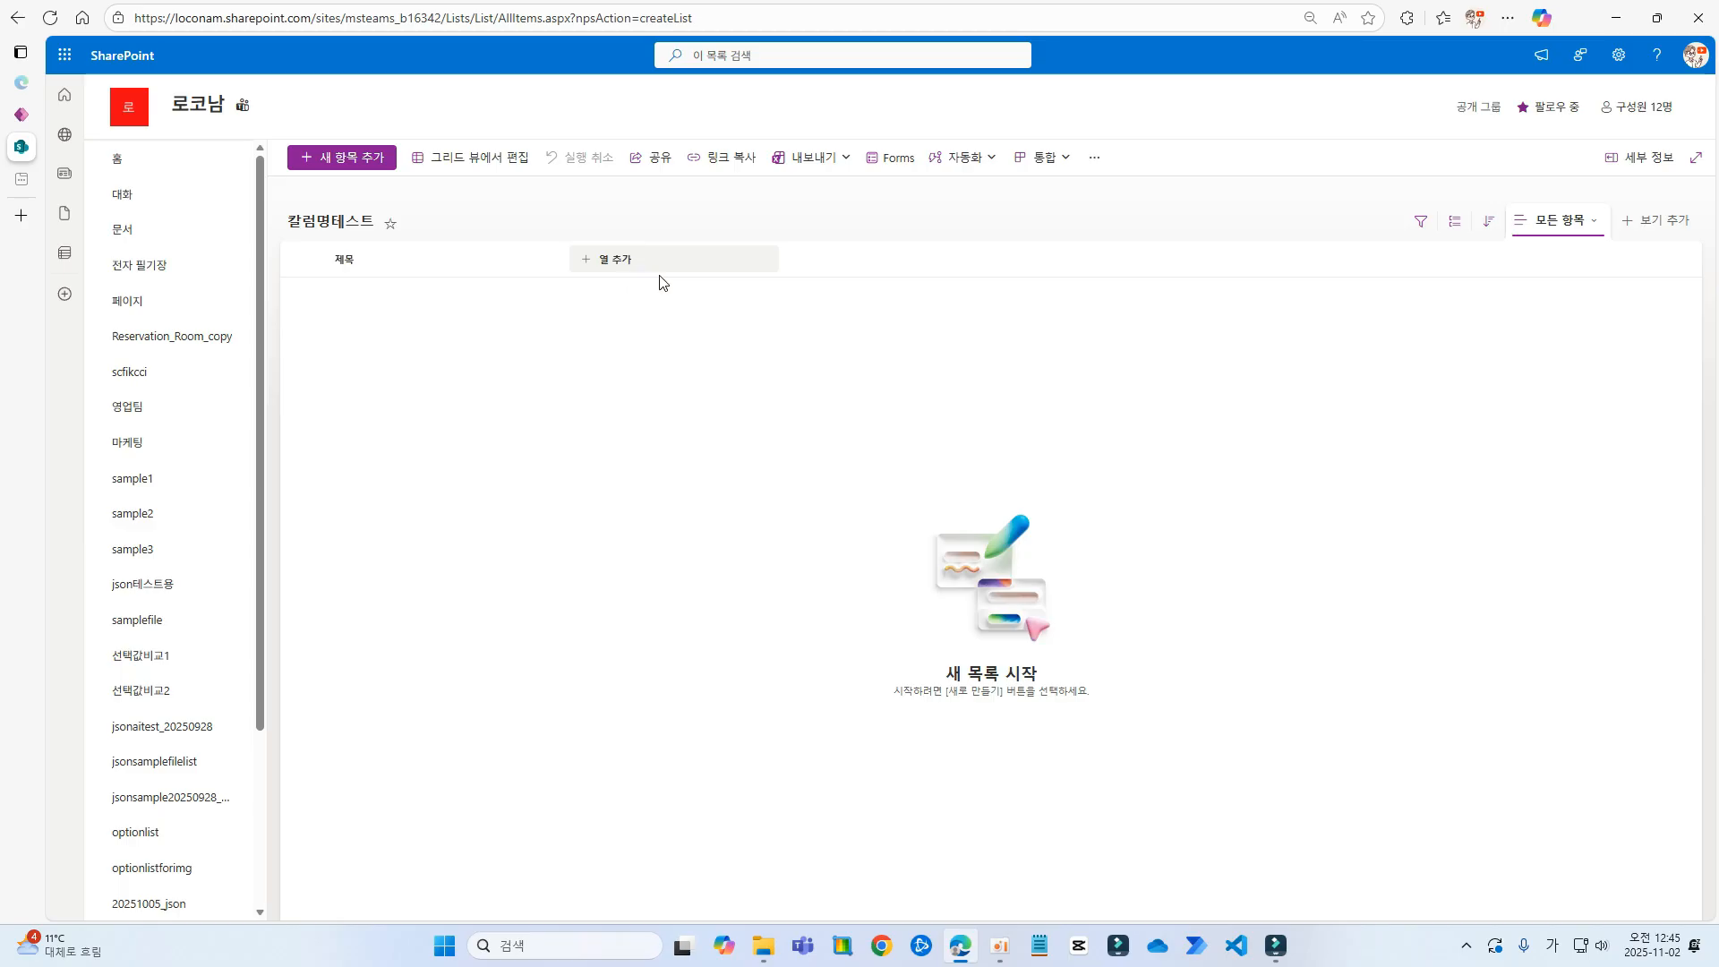
# Add two single-line text columns named 부서 and 이름 to the 칼럼명테스트 list
pyautogui.click(899, 547)
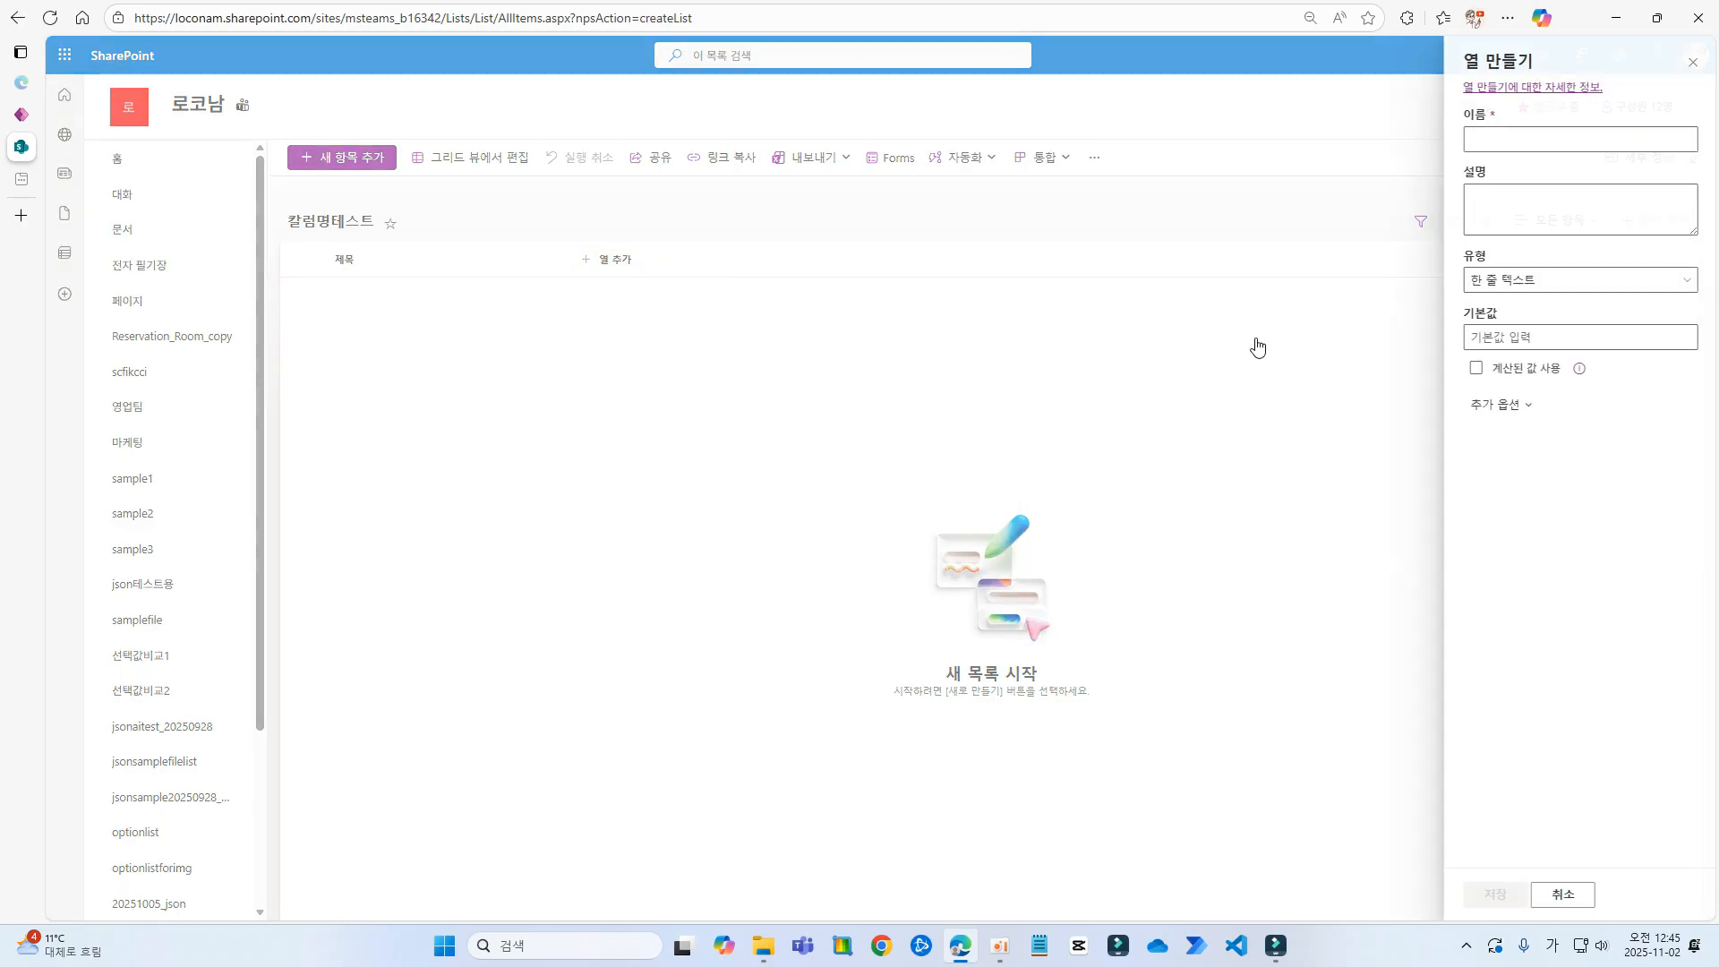
pyautogui.write('퀵')
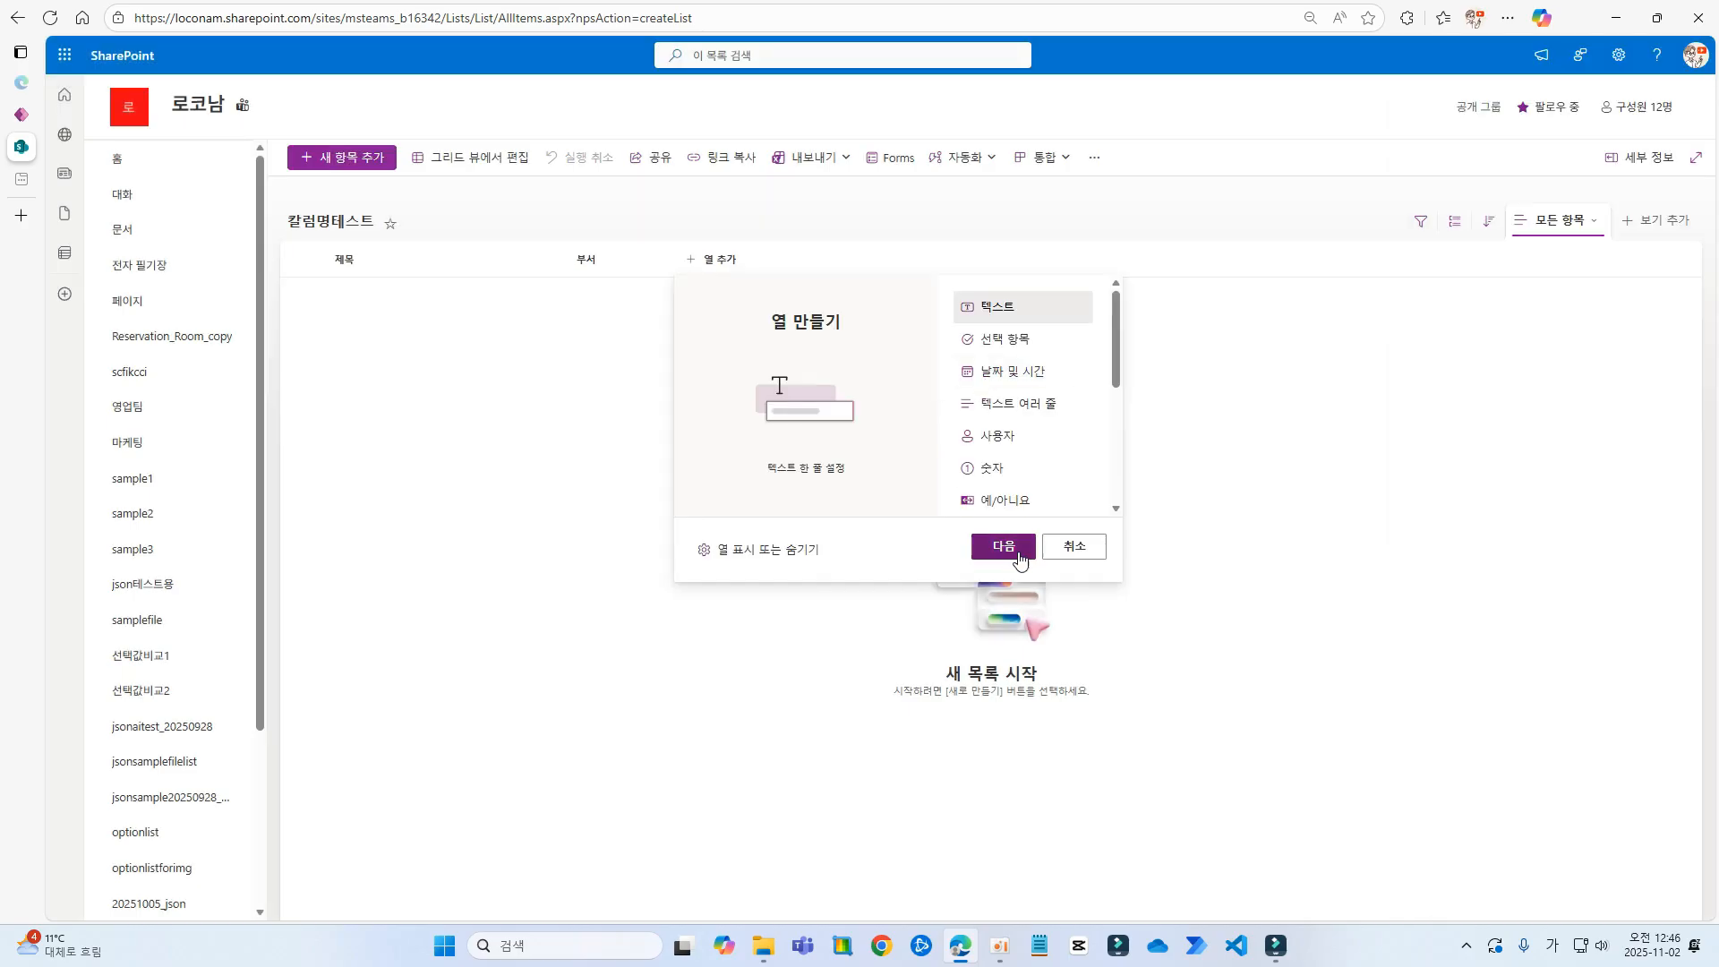
pyautogui.click(1006, 545)
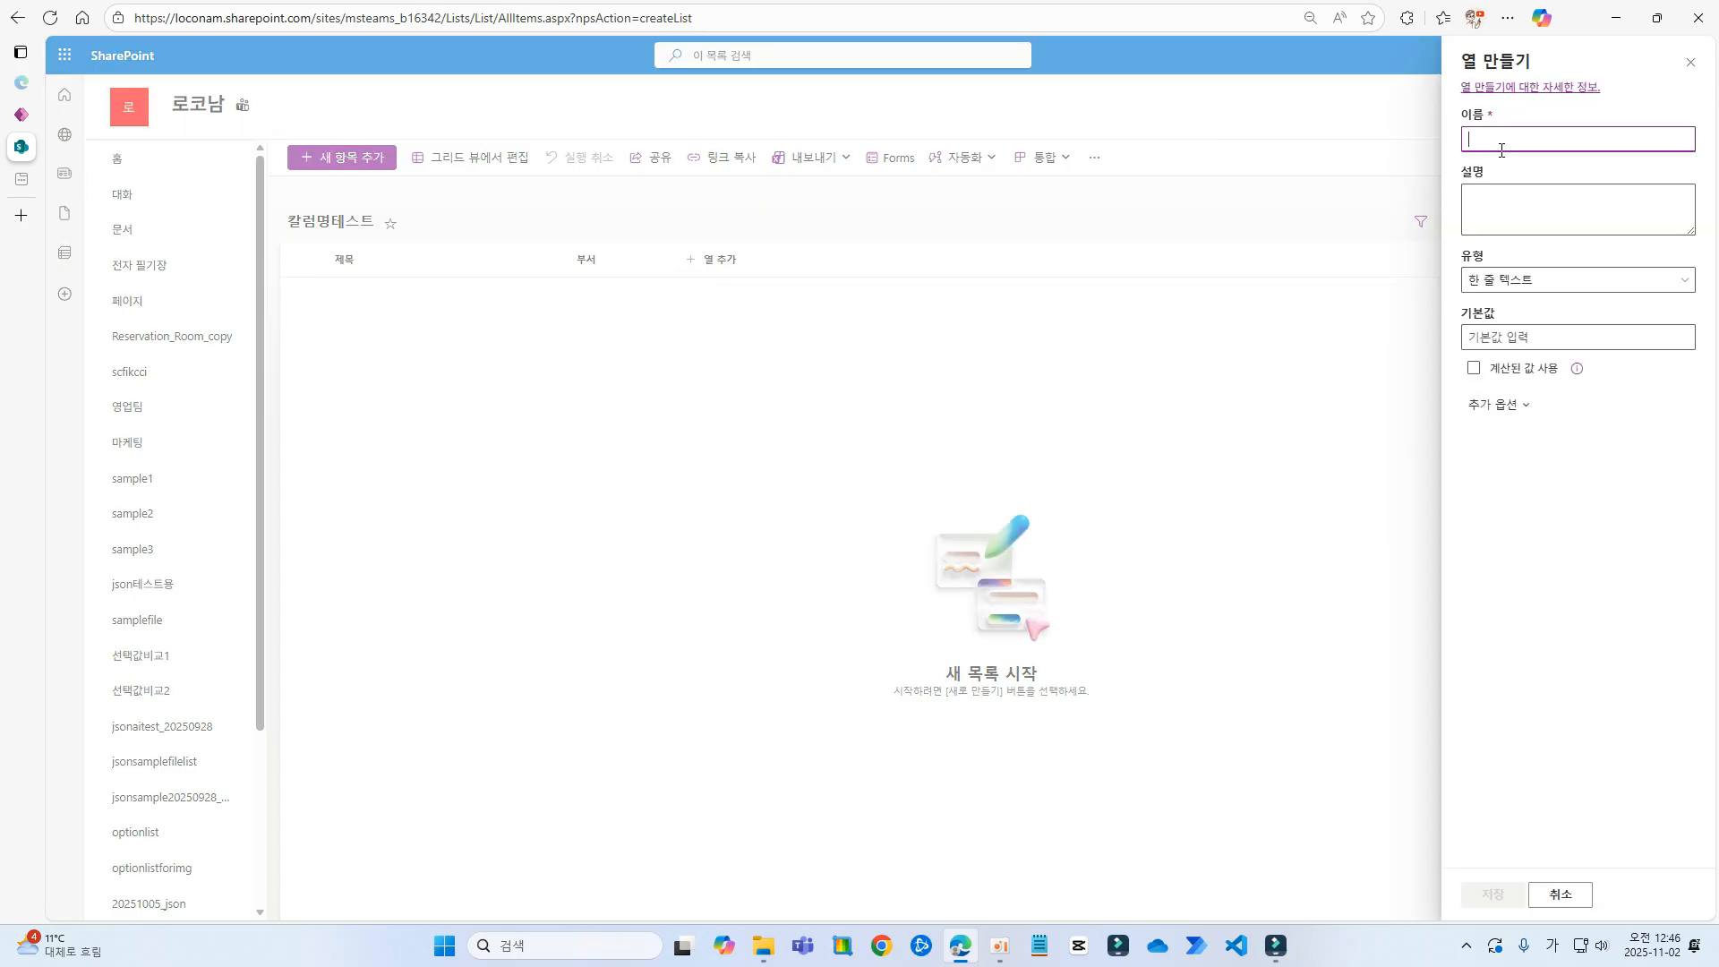
pyautogui.write('이름')
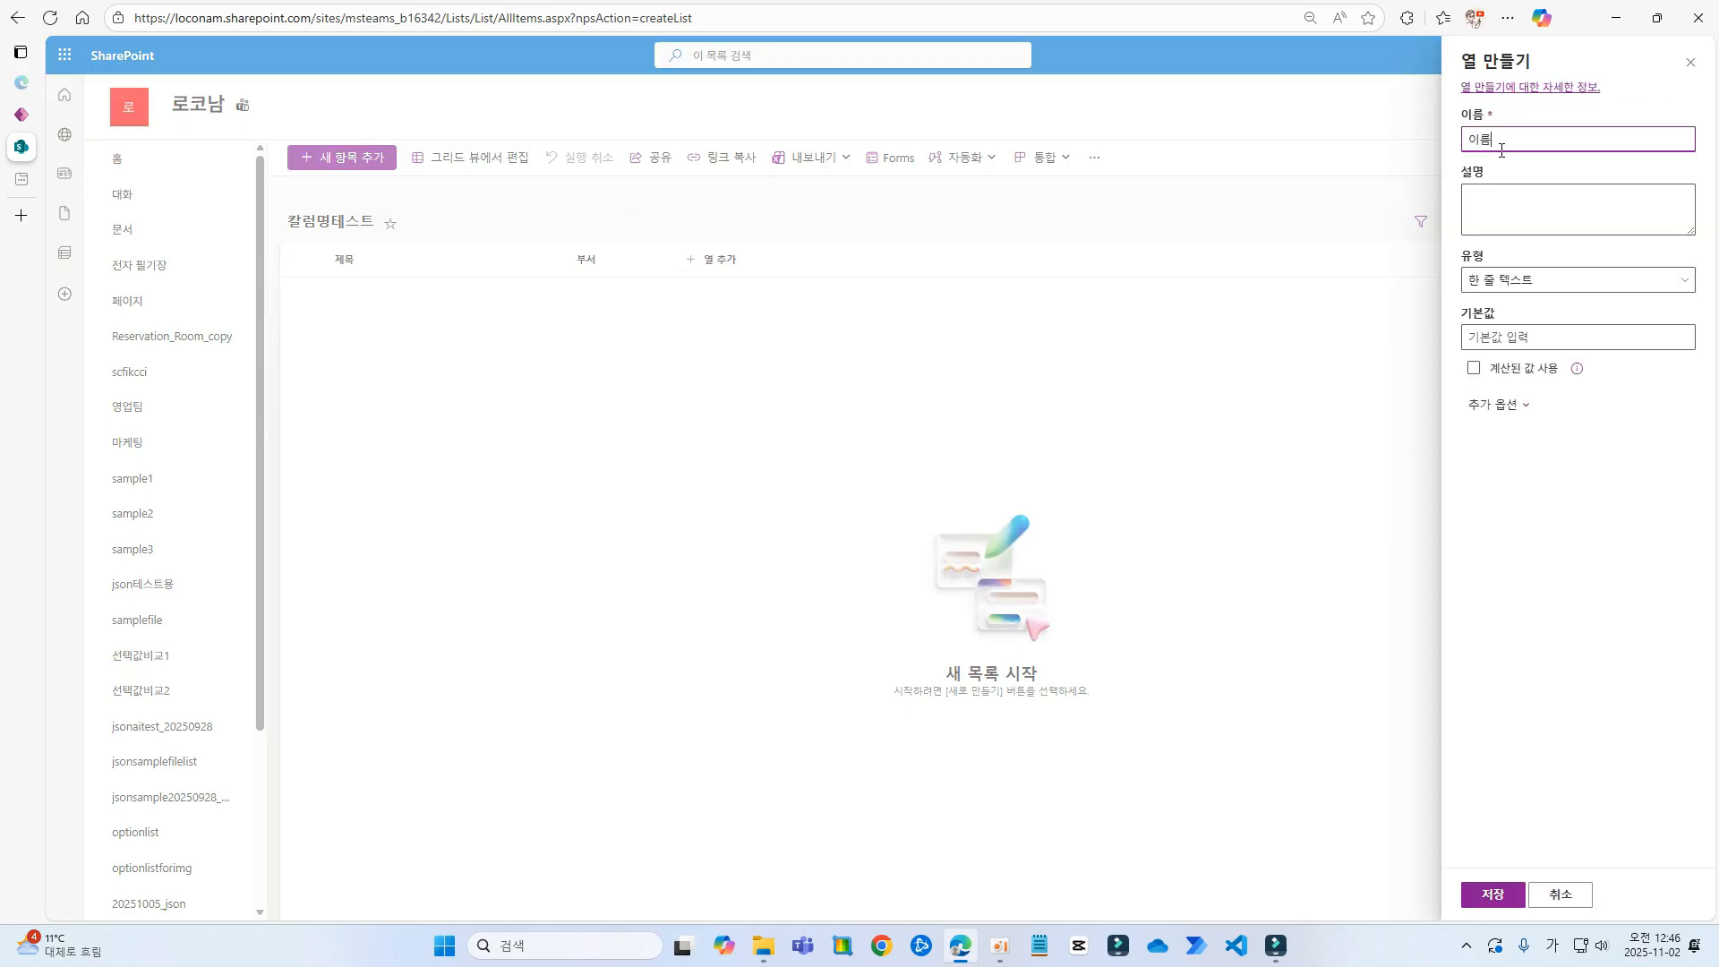
pyautogui.press('Return')
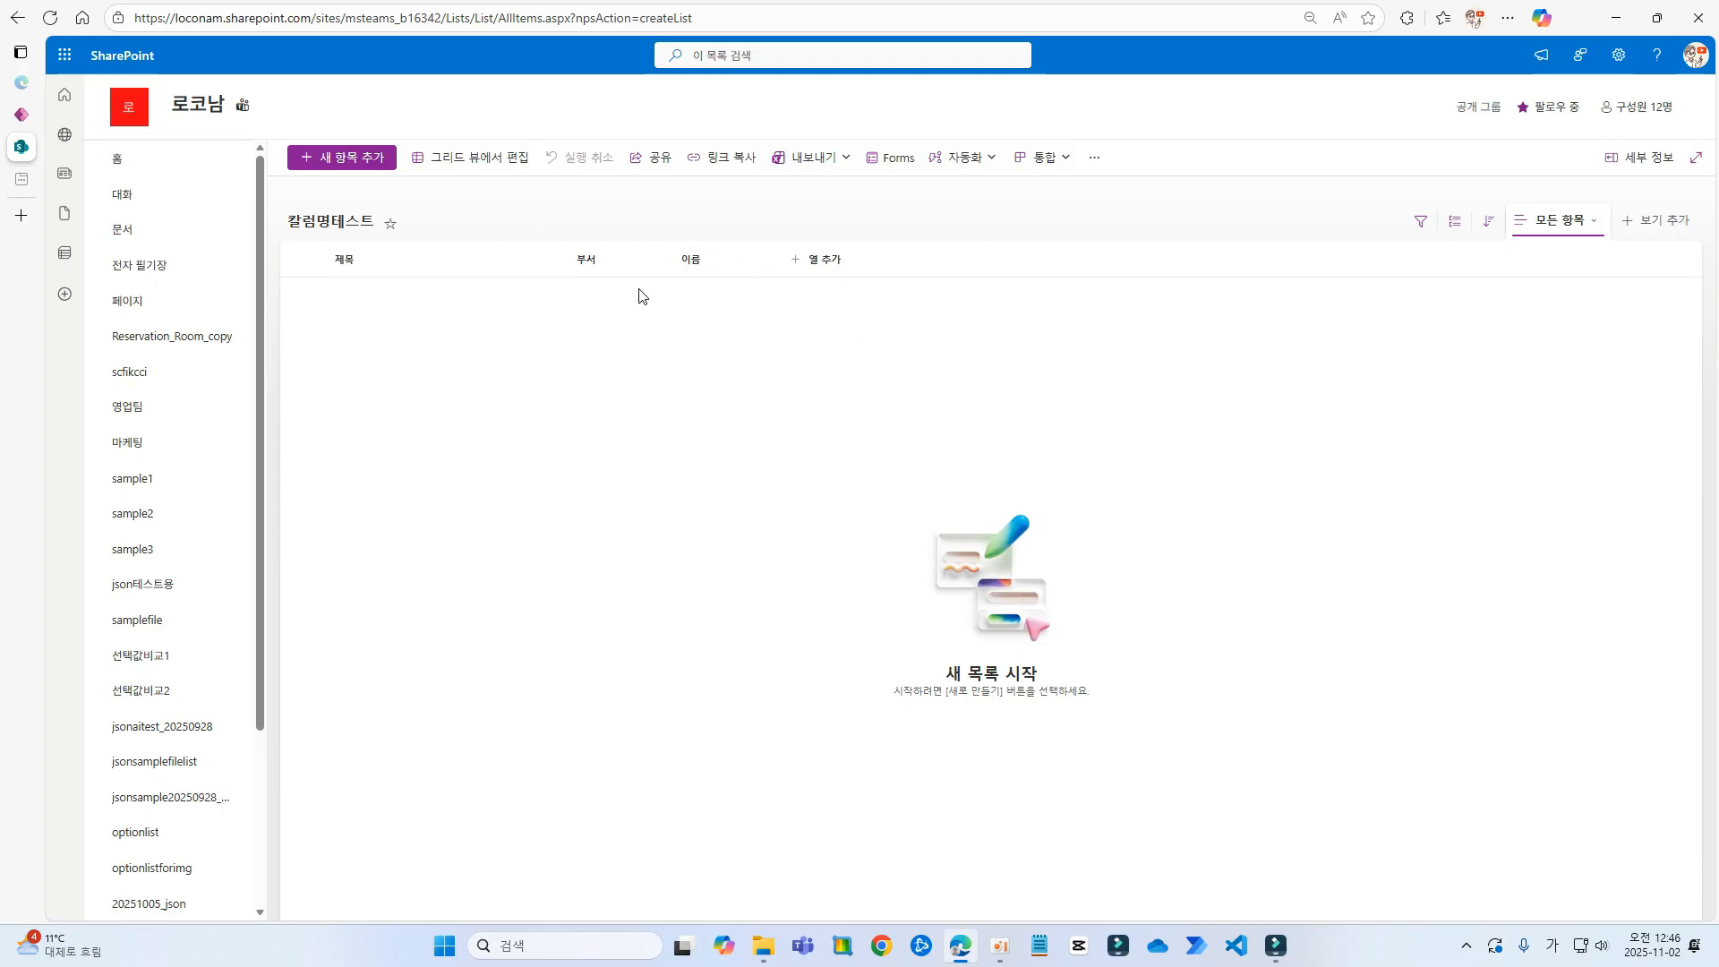
# Fill three list items in grid view: 제목1 with 인사, 제목2 with 재무 and 제목3 with IT, plus a person's name each
pyautogui.click(497, 168)
pyautogui.click(449, 307)
pyautogui.click(464, 299)
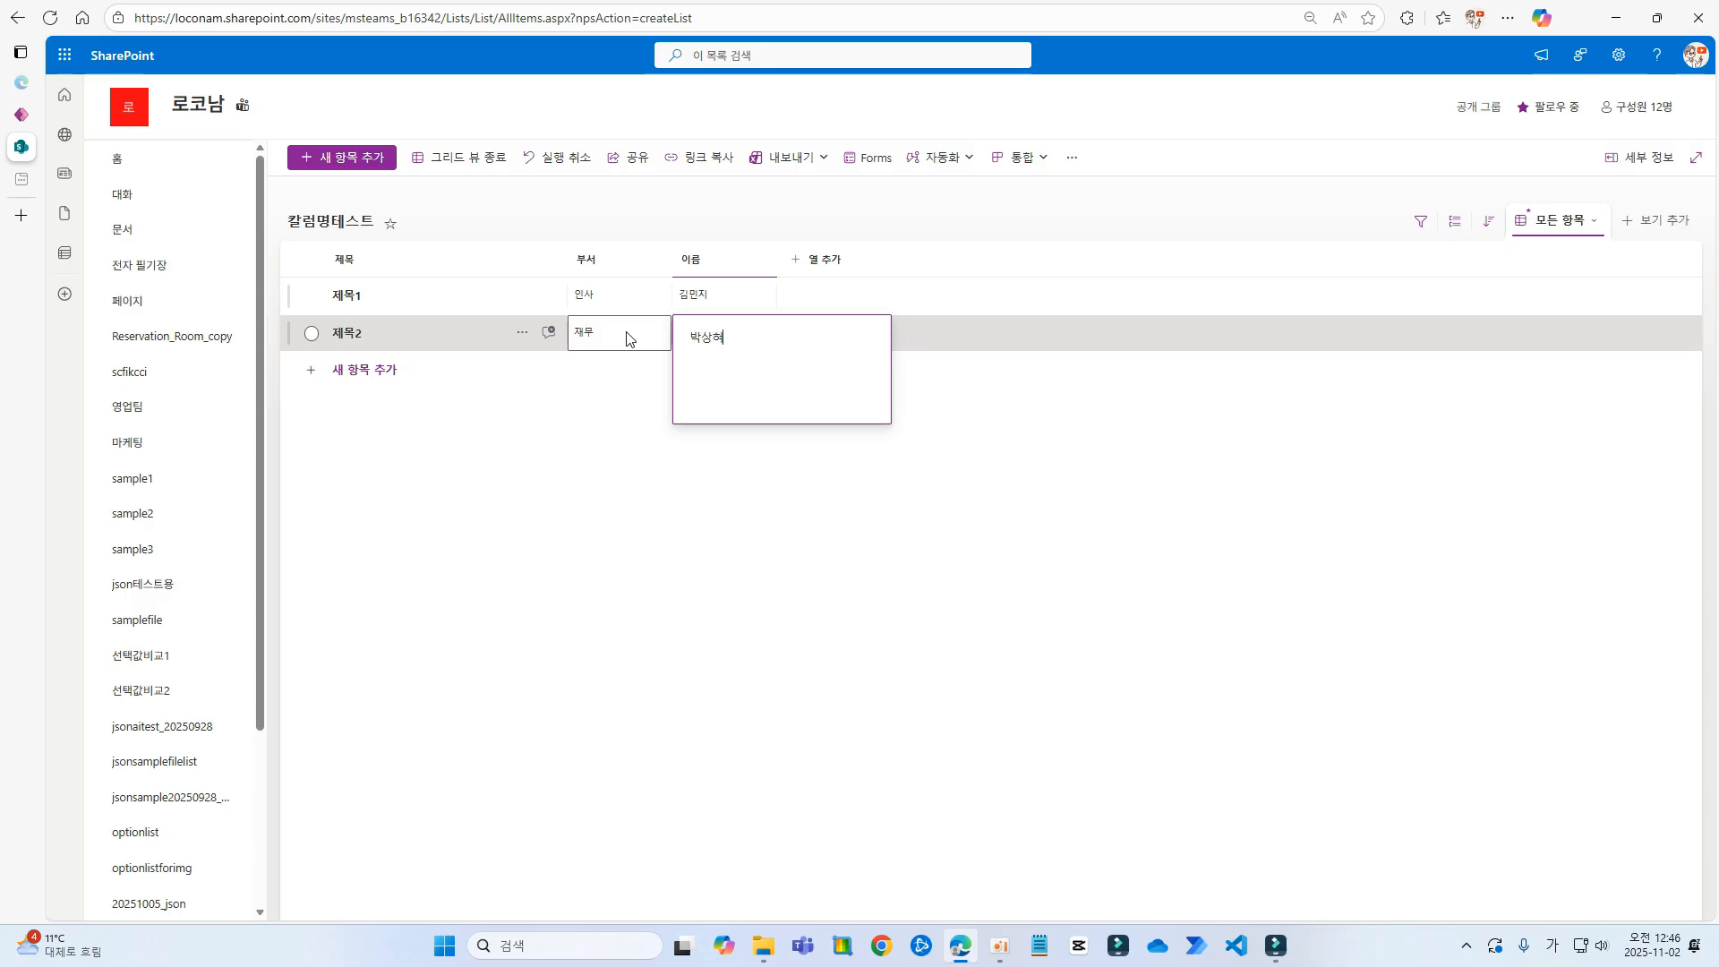
pyautogui.write('ㄴ')
pyautogui.press('Return')
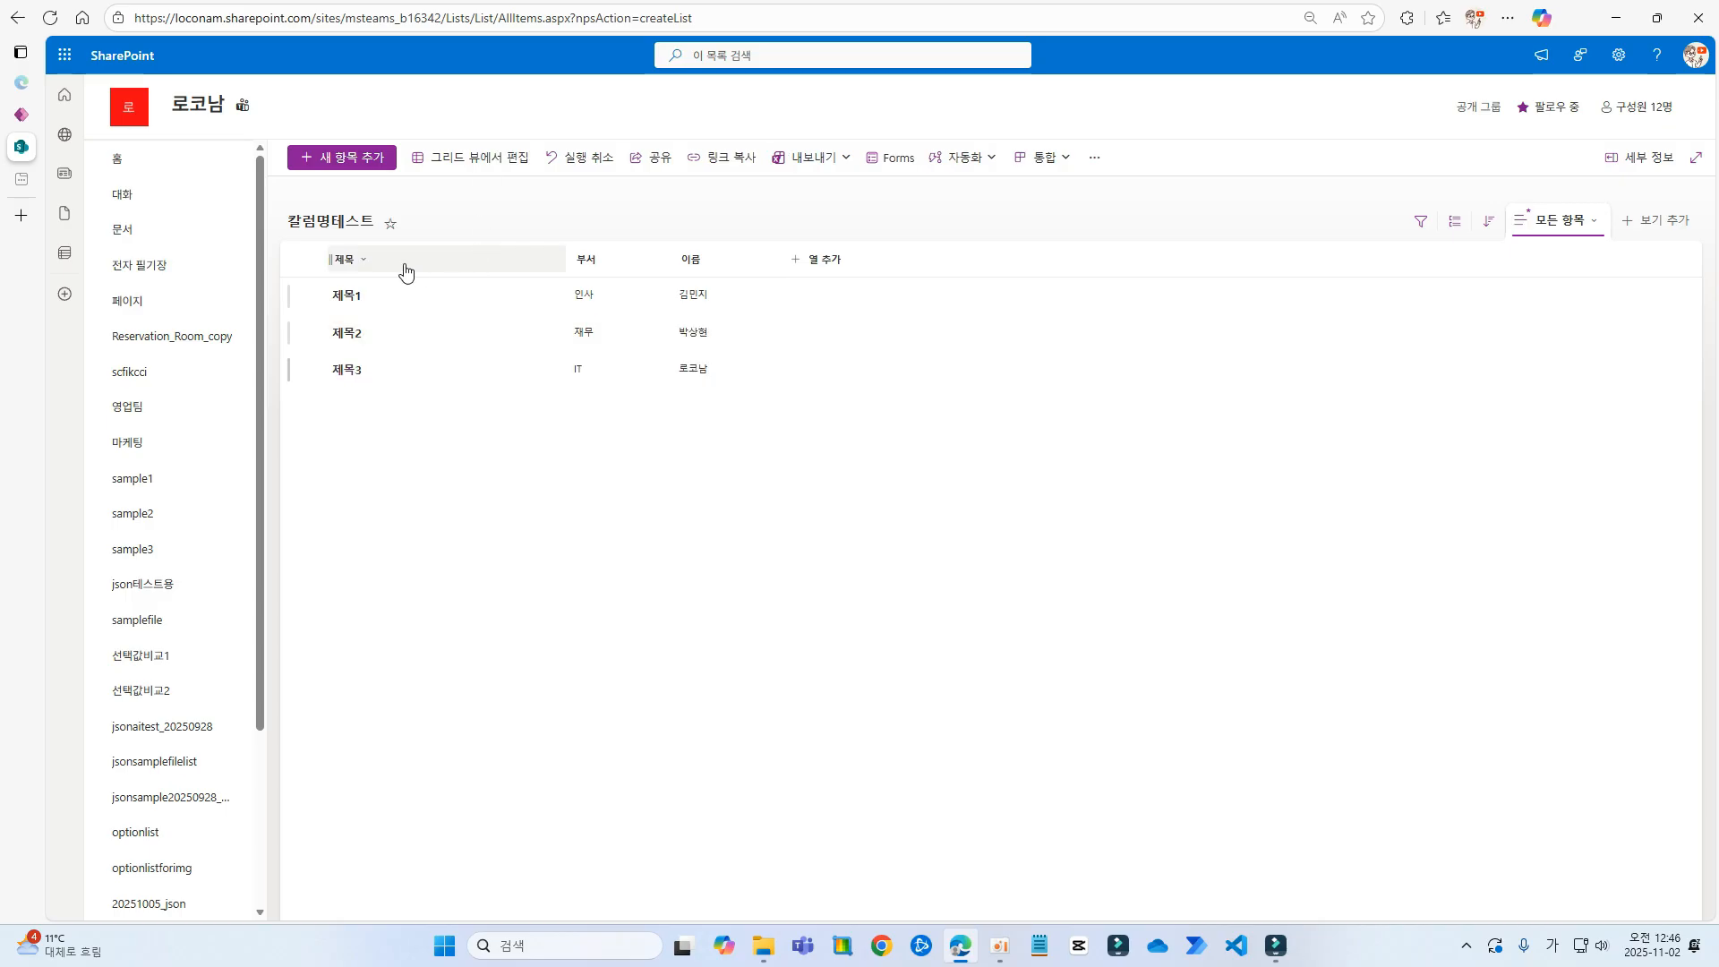
# Switch to Power Apps and create a blank canvas app in tablet size
pyautogui.click(20, 113)
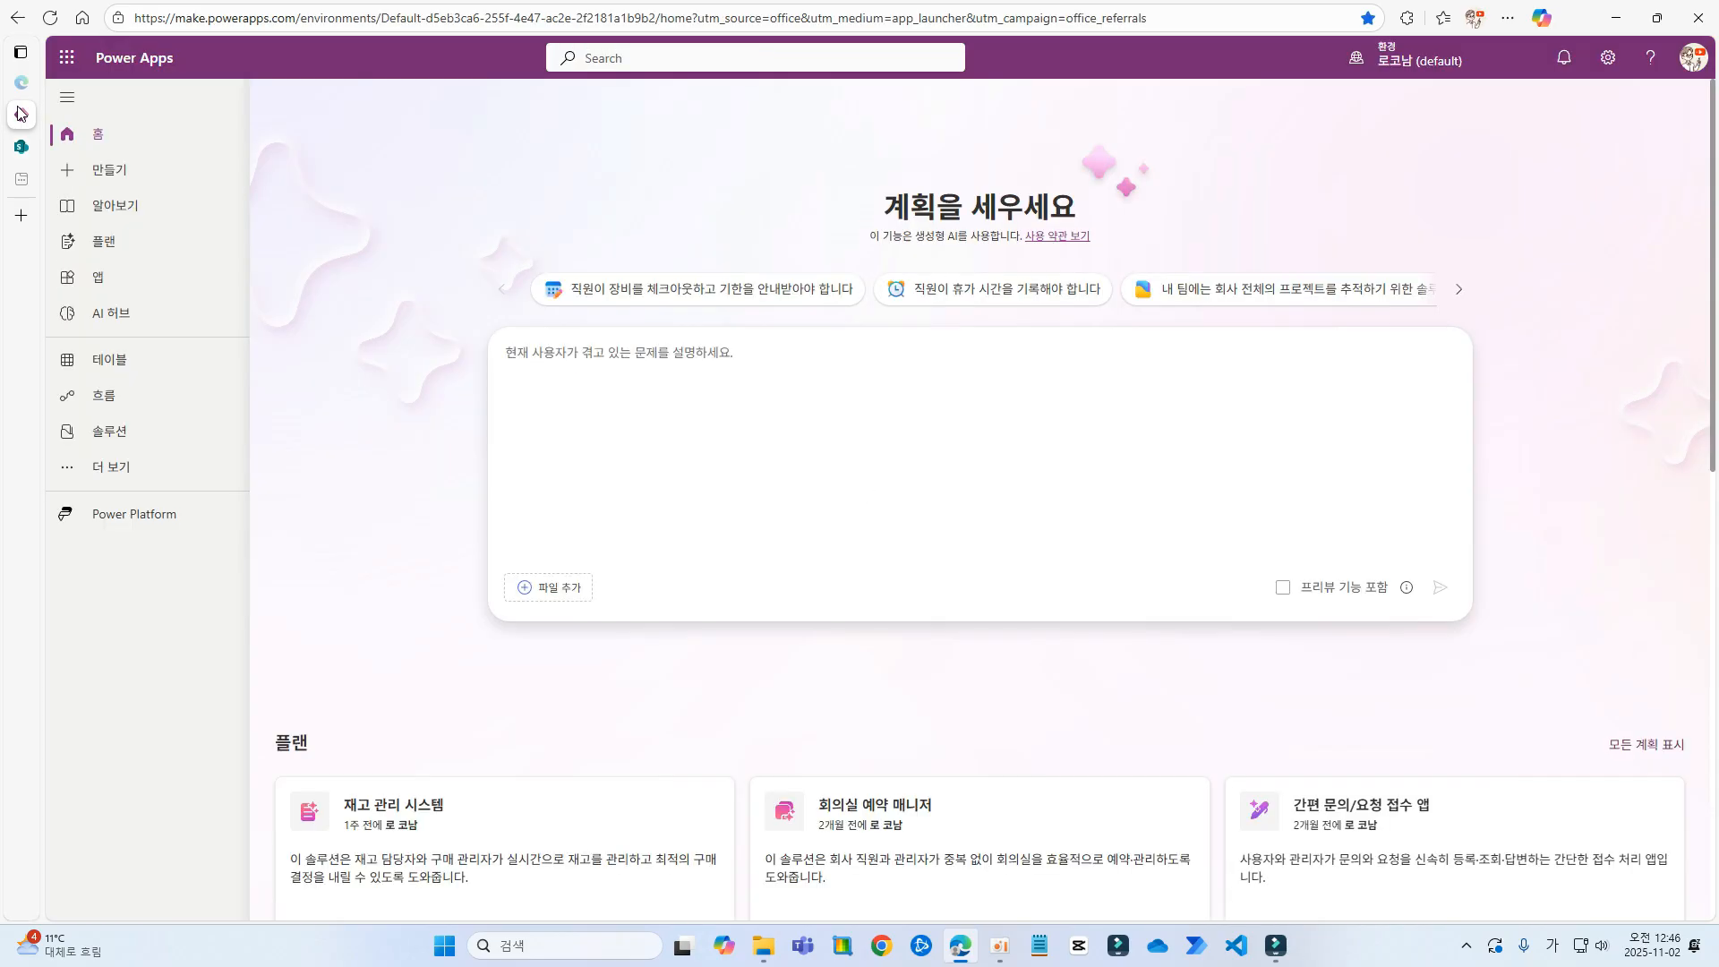
pyautogui.click(119, 174)
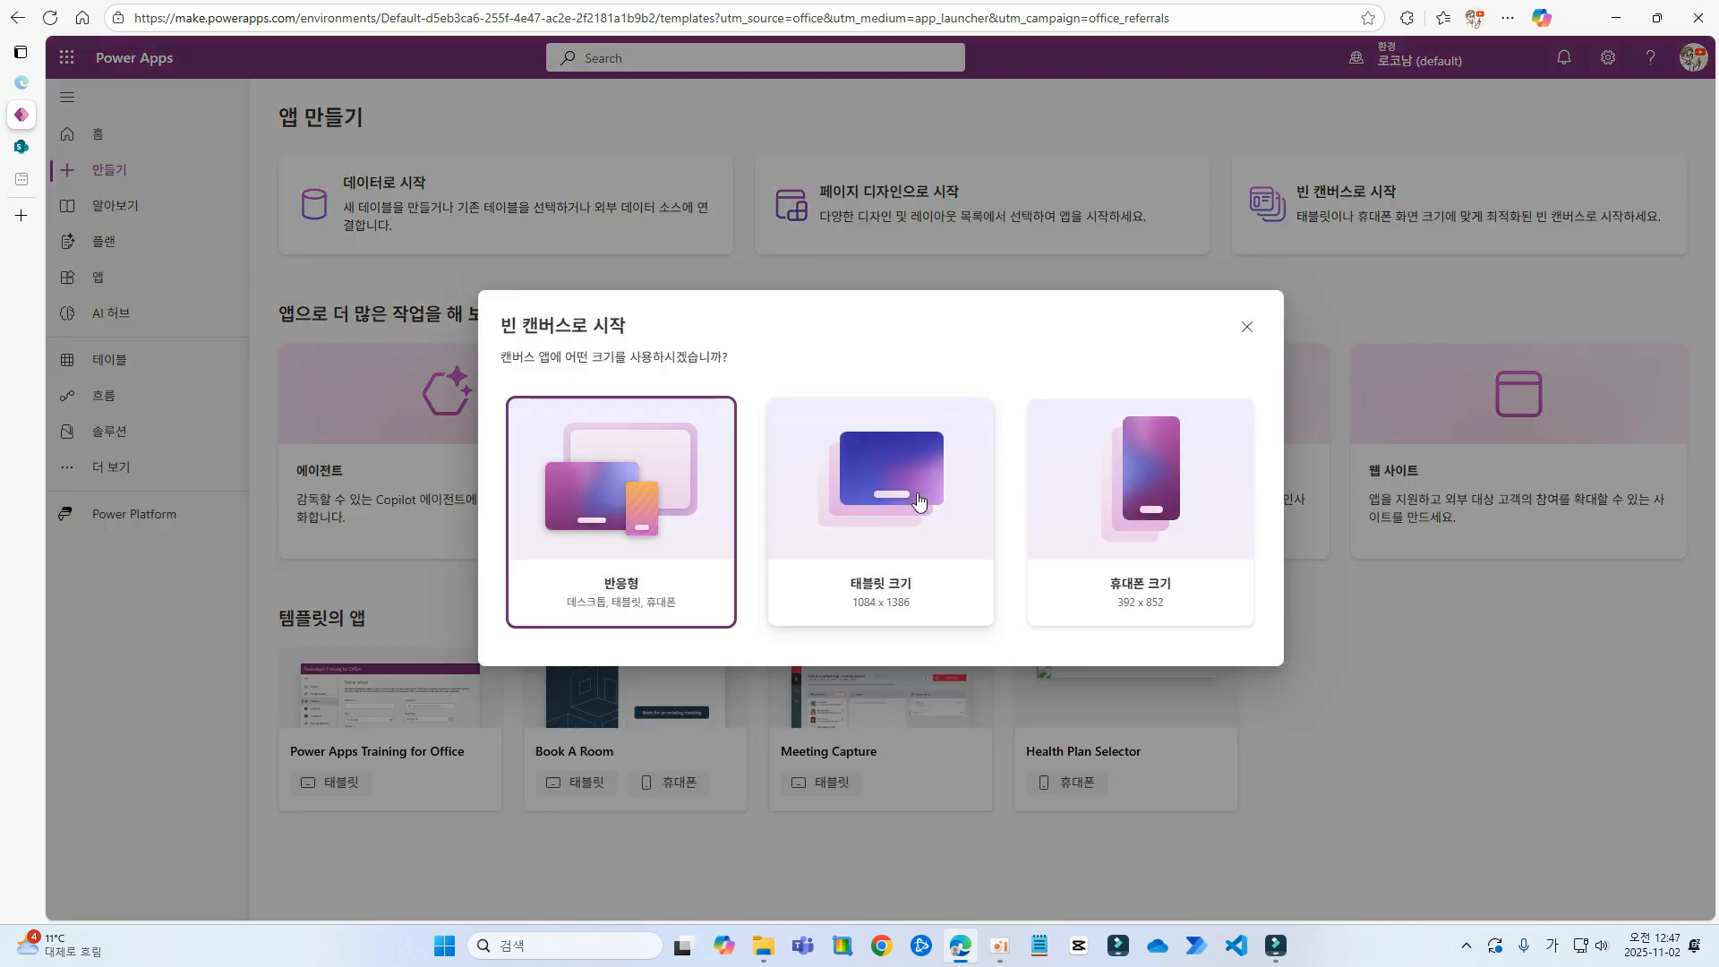
pyautogui.click(898, 492)
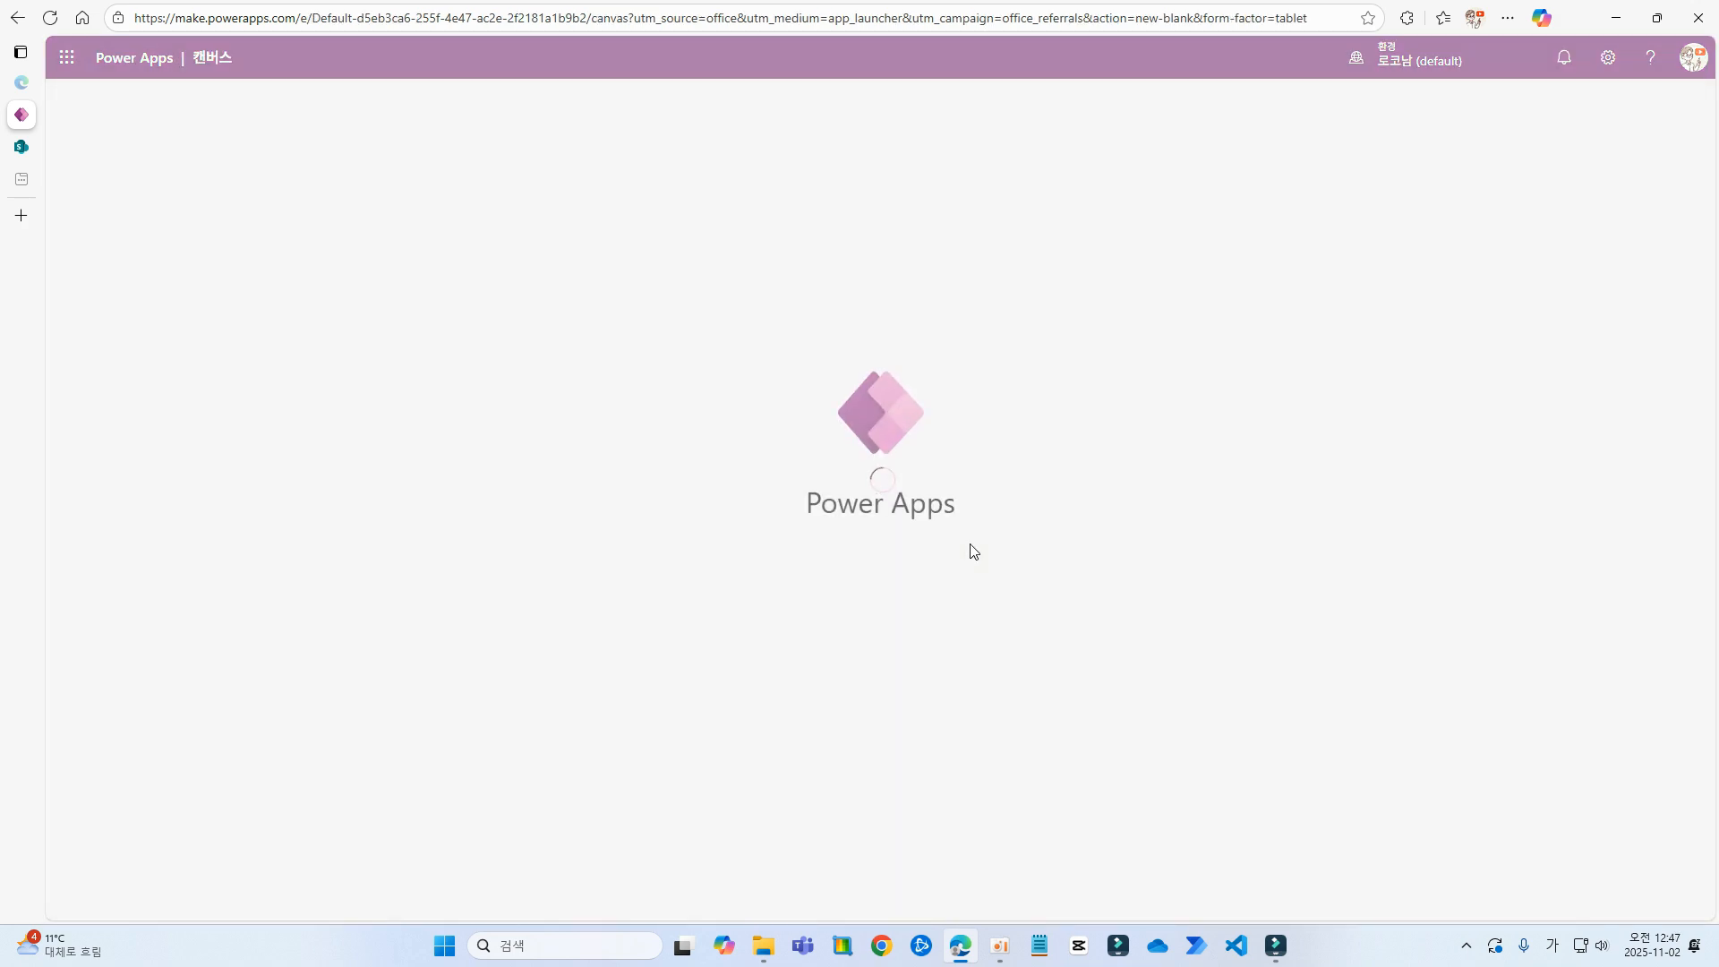
# Connect the SharePoint list 칼럼명테스트 to the app as a data source
pyautogui.click(67, 265)
pyautogui.click(179, 246)
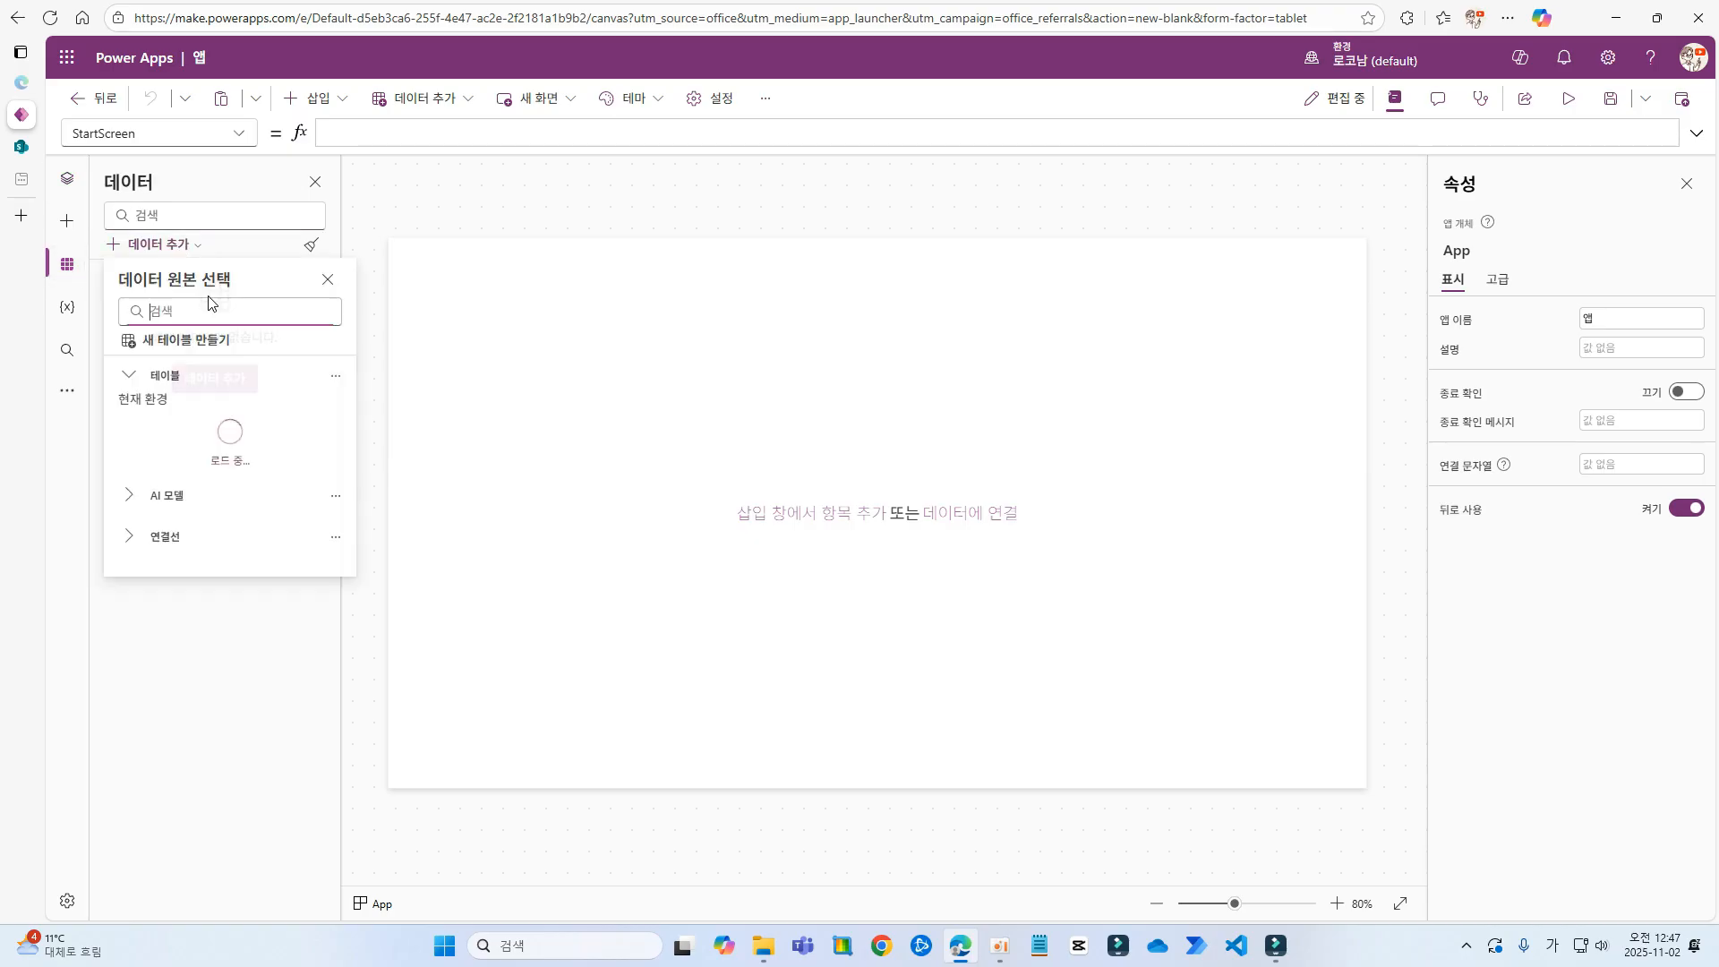
pyautogui.write('노')
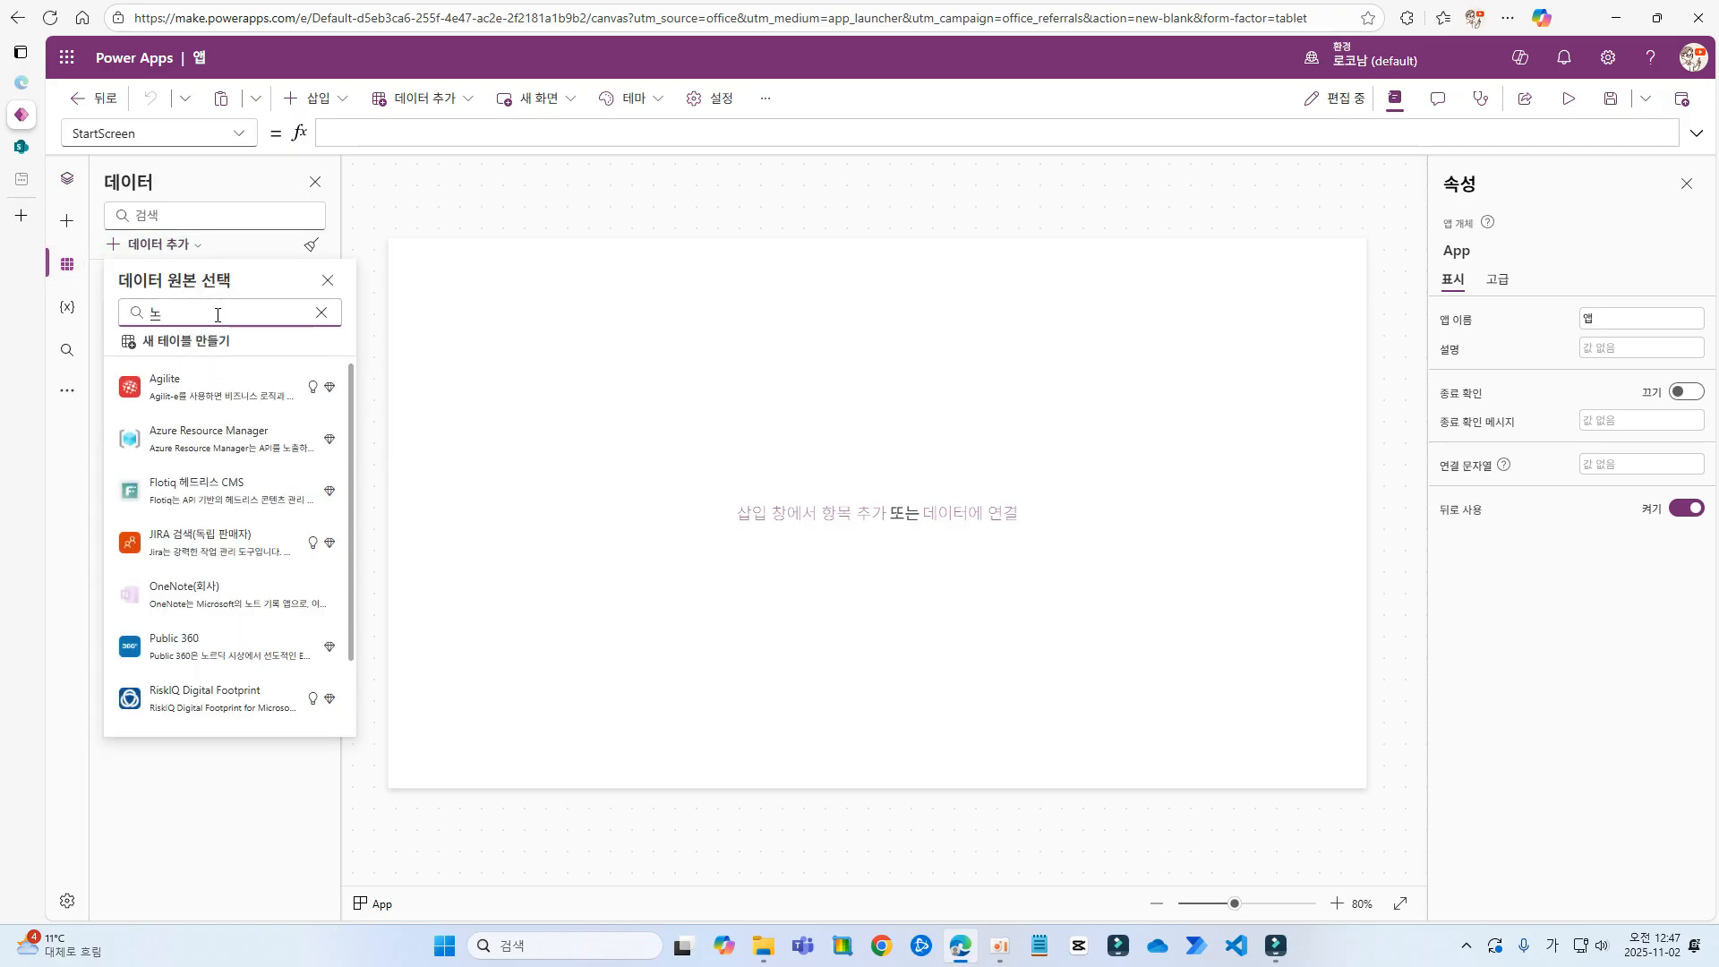
pyautogui.write('share')
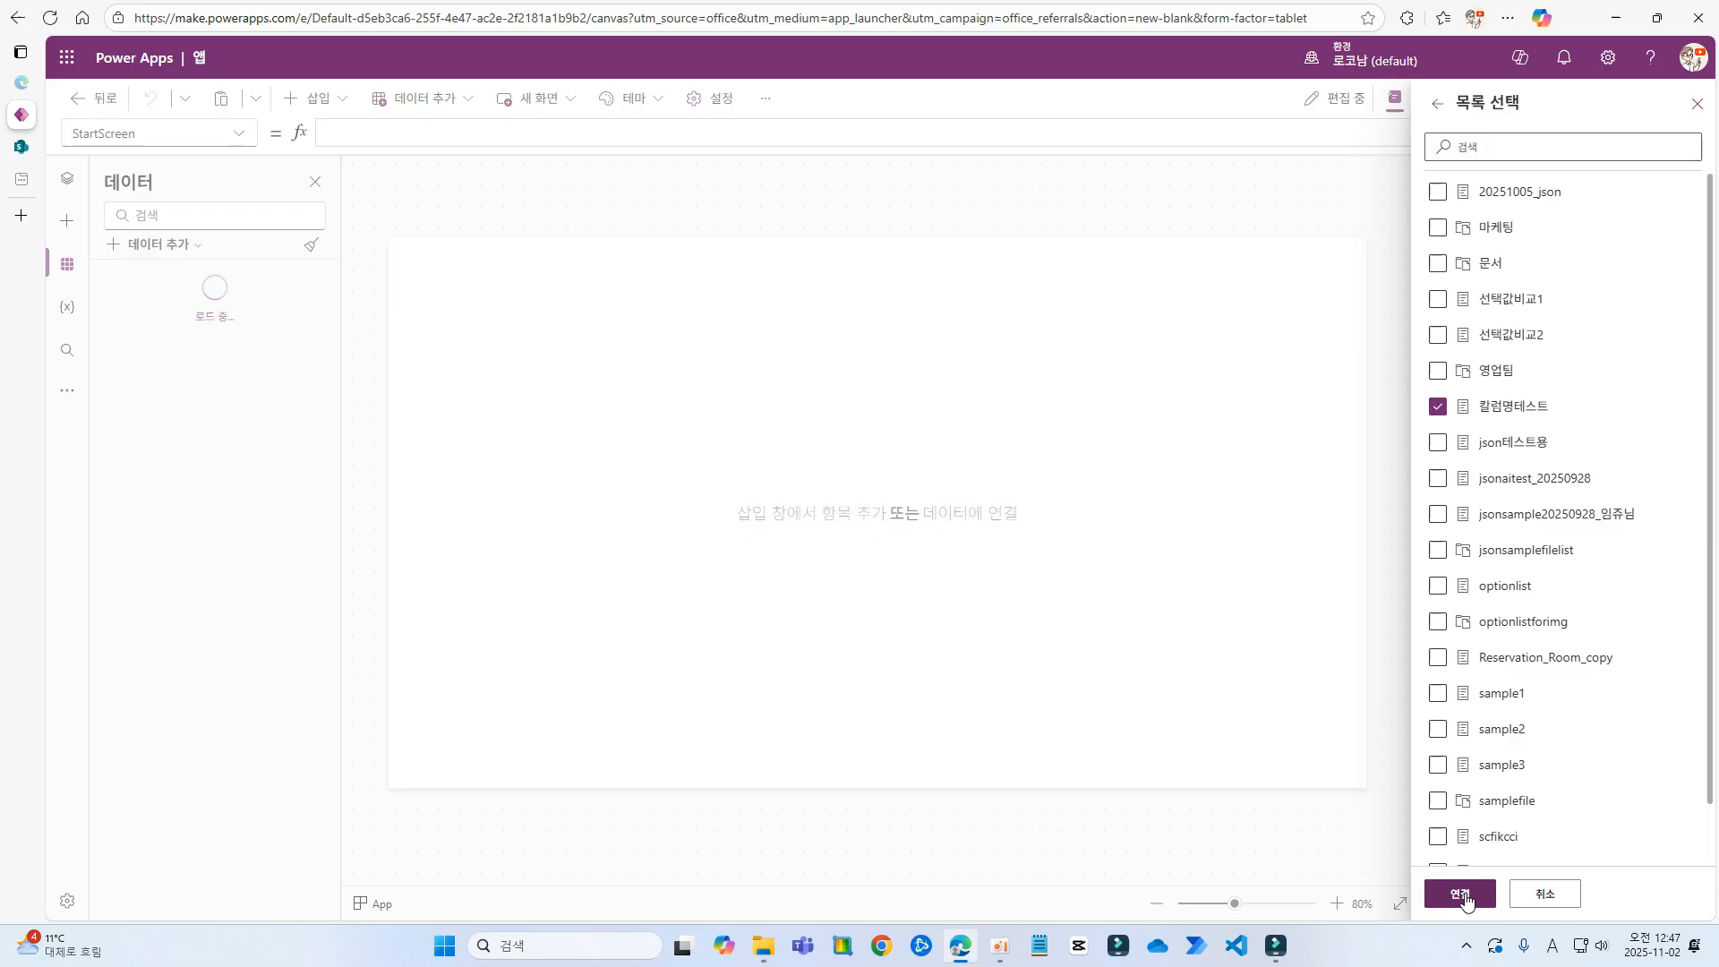
pyautogui.click(1461, 894)
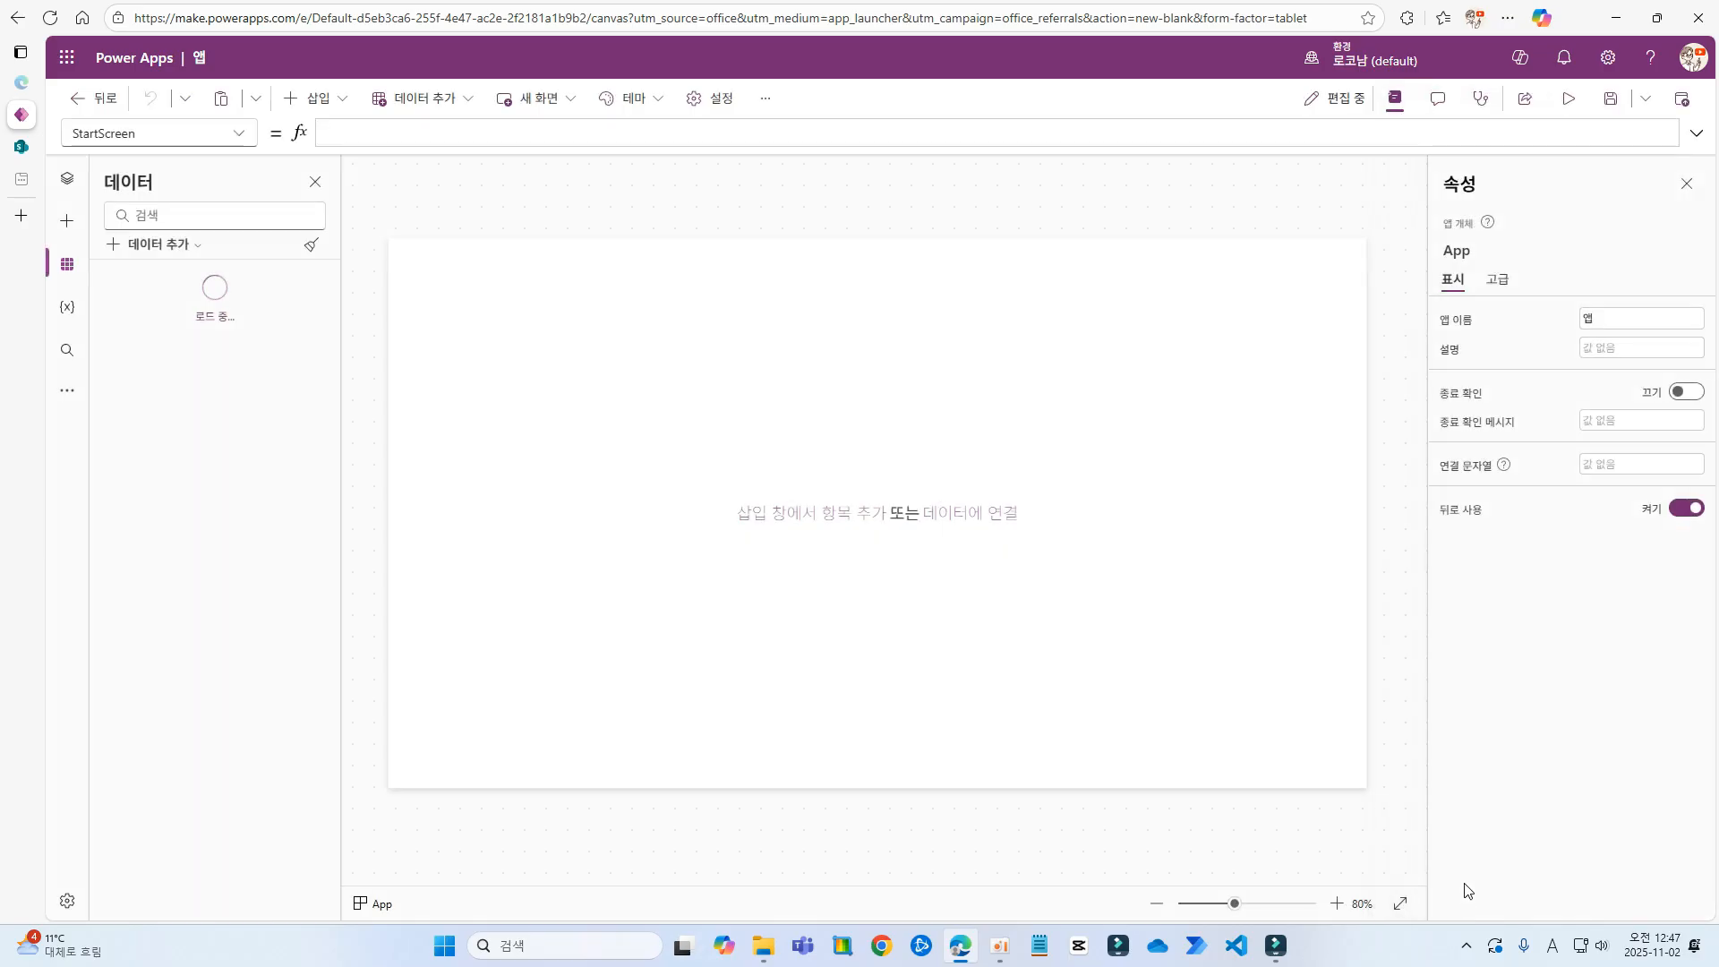
# Insert a blank vertical gallery on Screen1 and bind it to the 칼럼명테스트 list
pyautogui.click(567, 340)
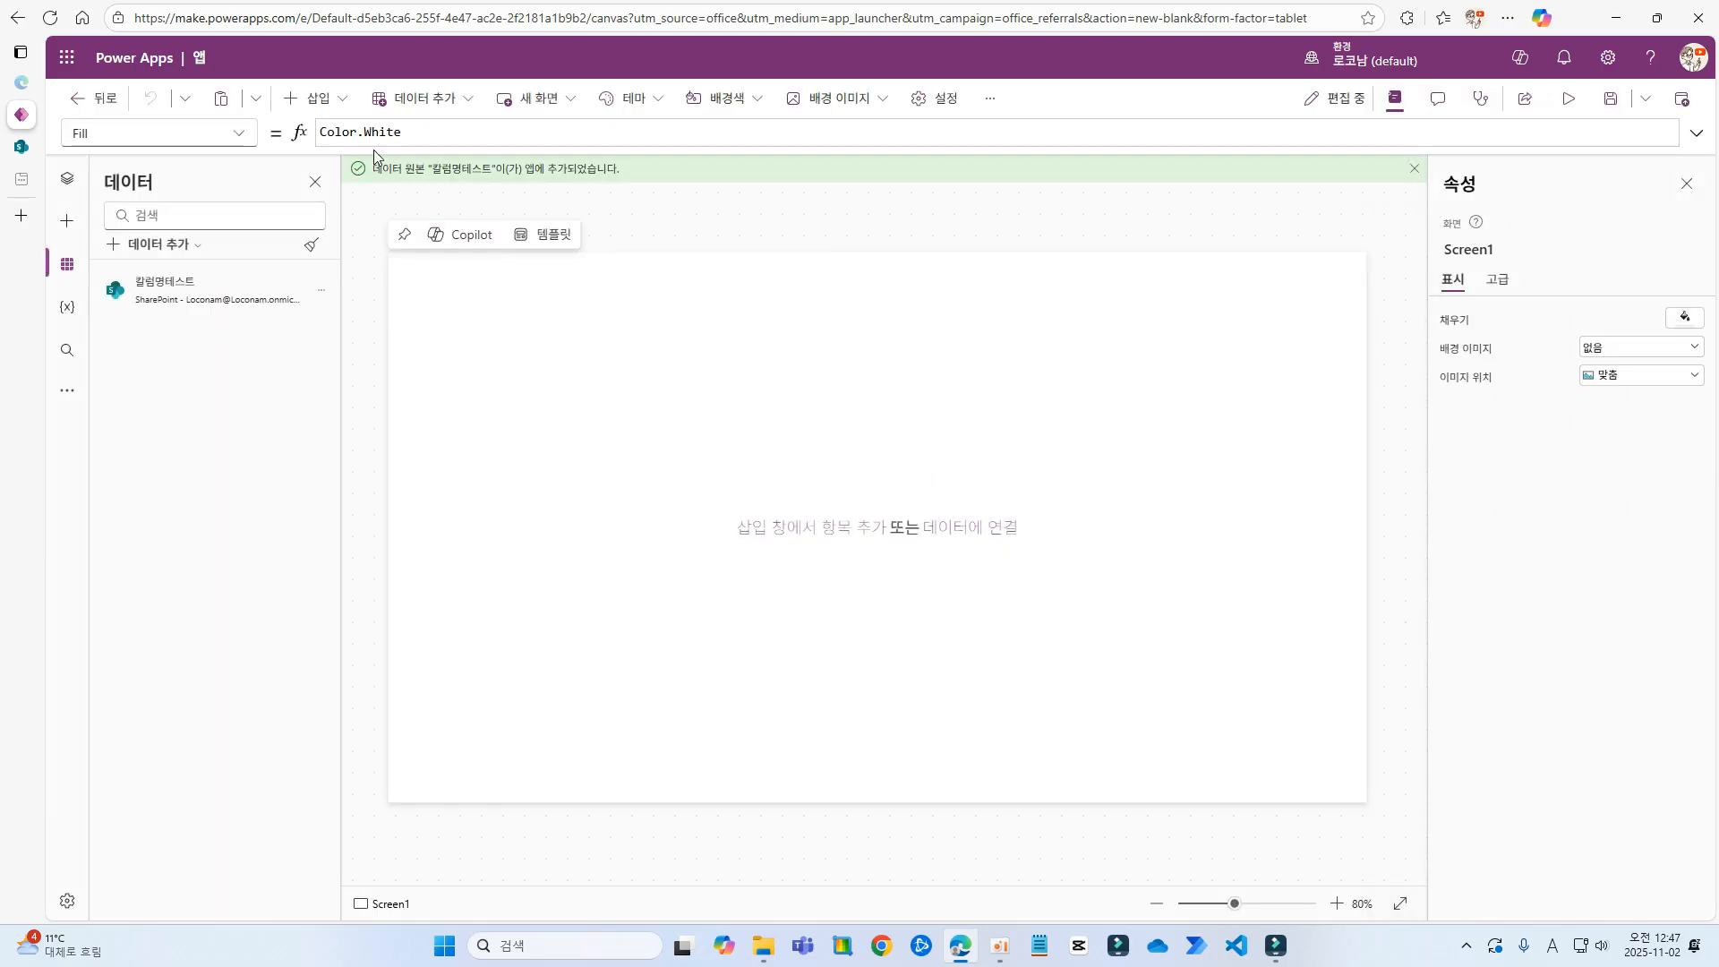
pyautogui.click(313, 97)
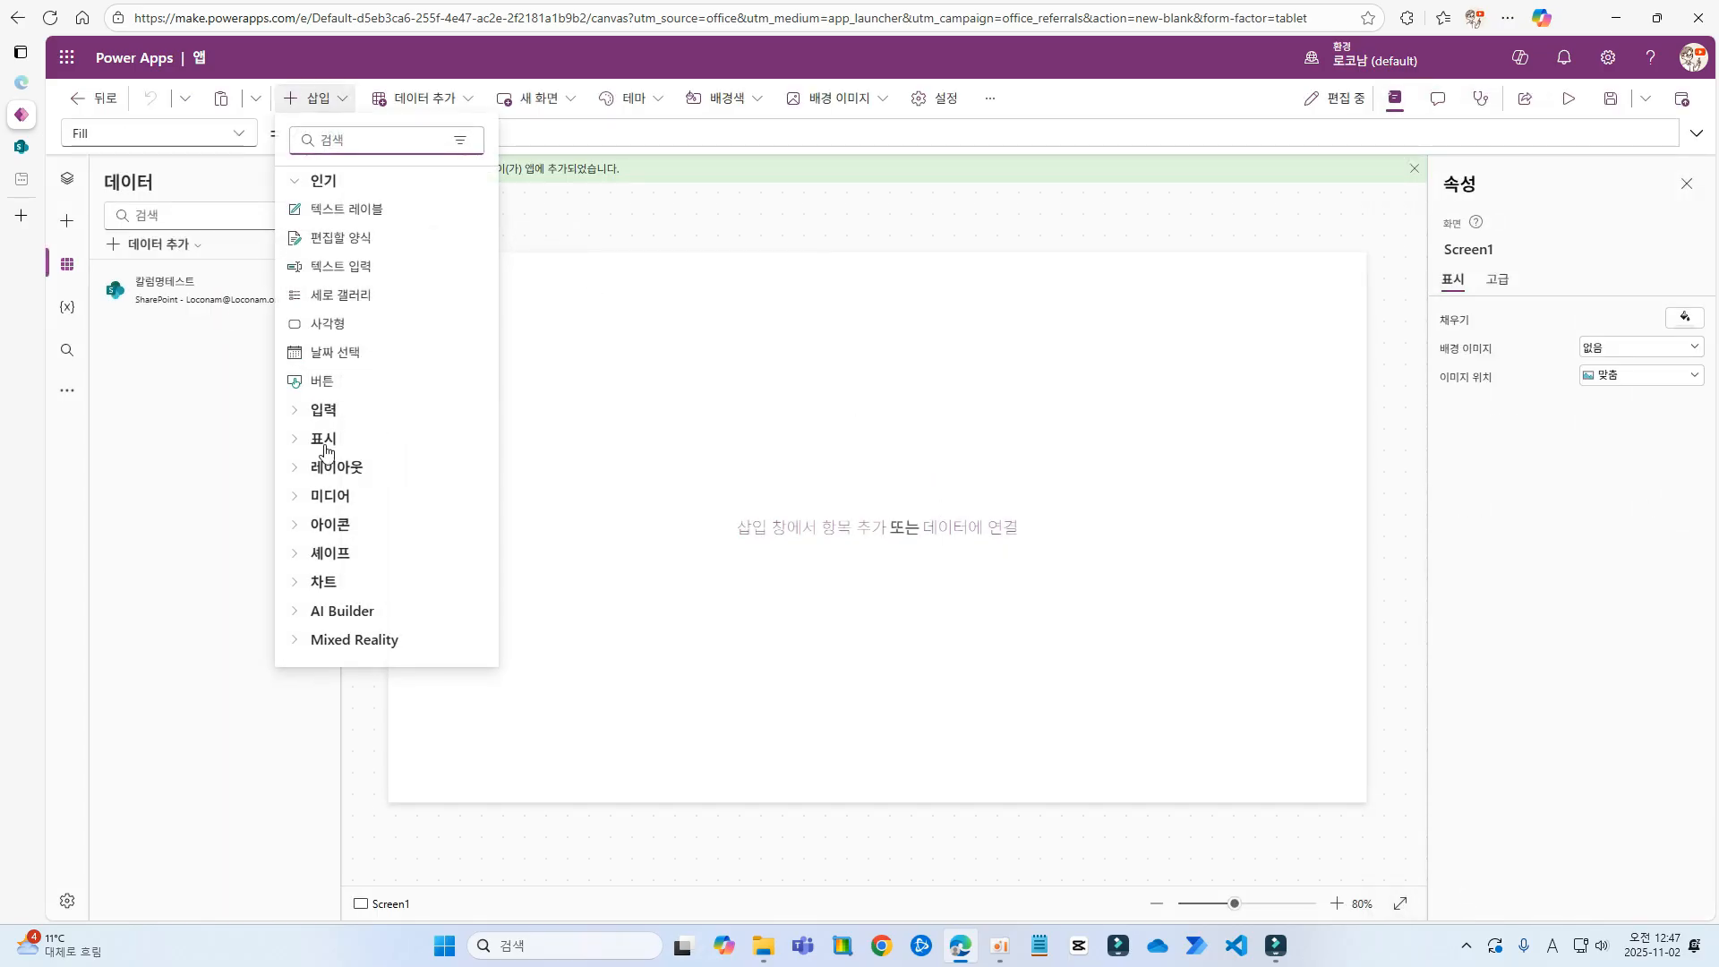
pyautogui.click(304, 468)
pyautogui.scroll(-1, 349, 524)
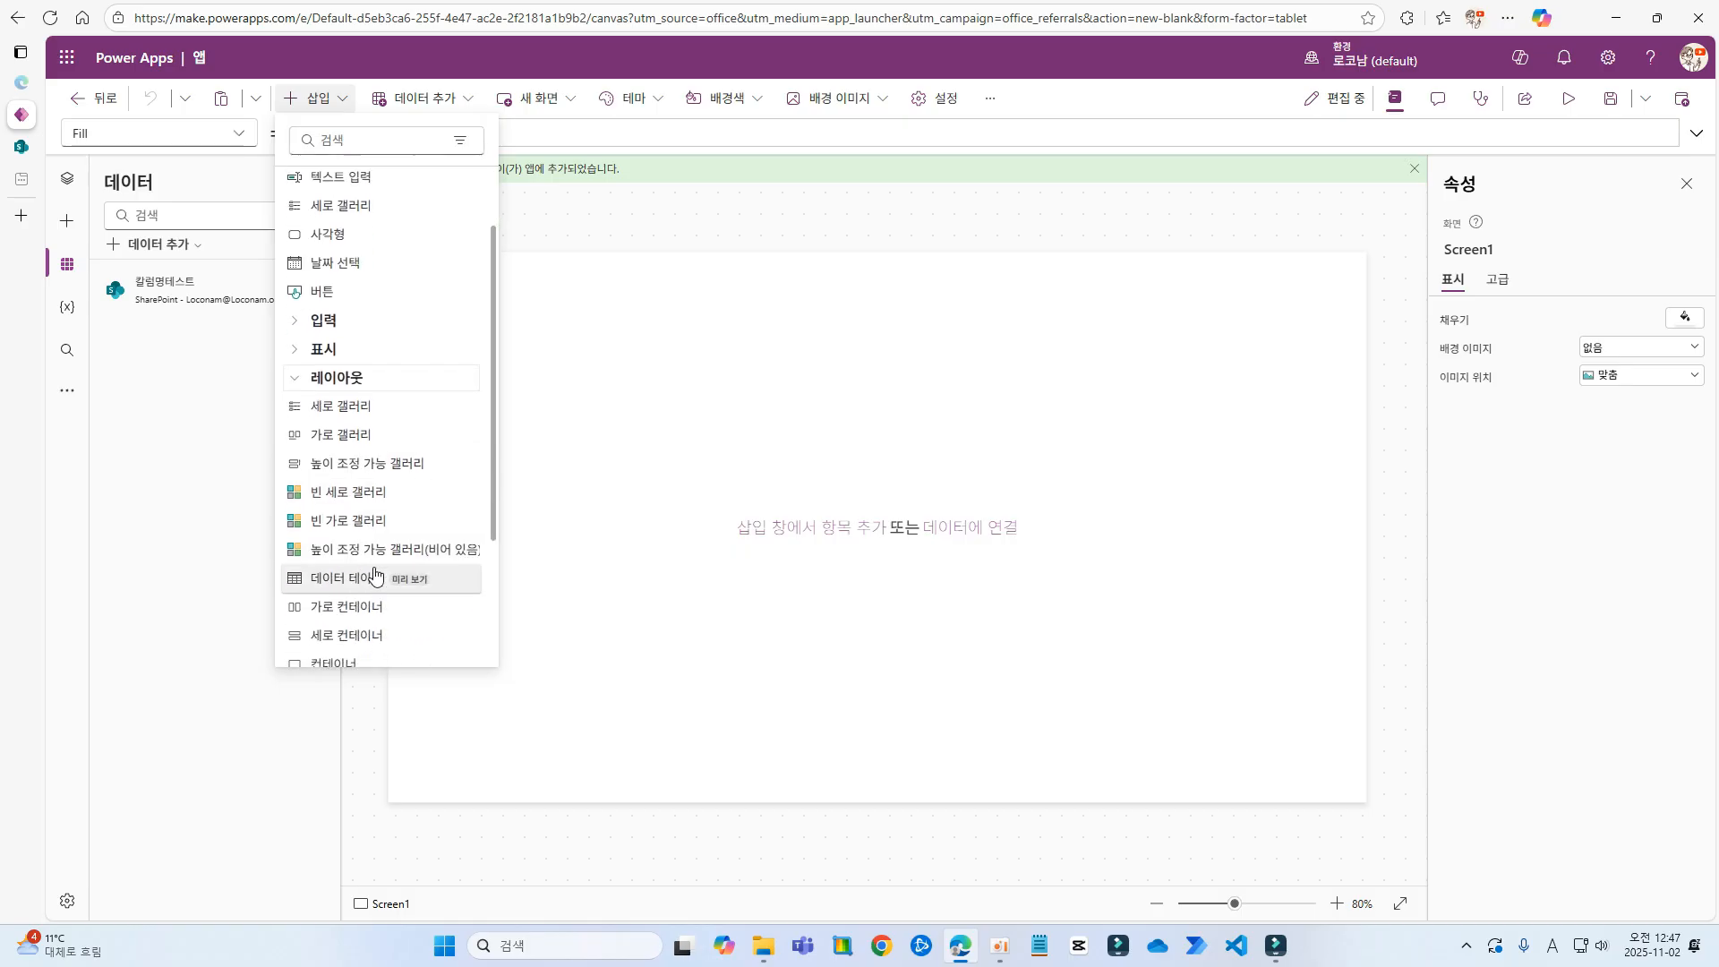
pyautogui.click(395, 501)
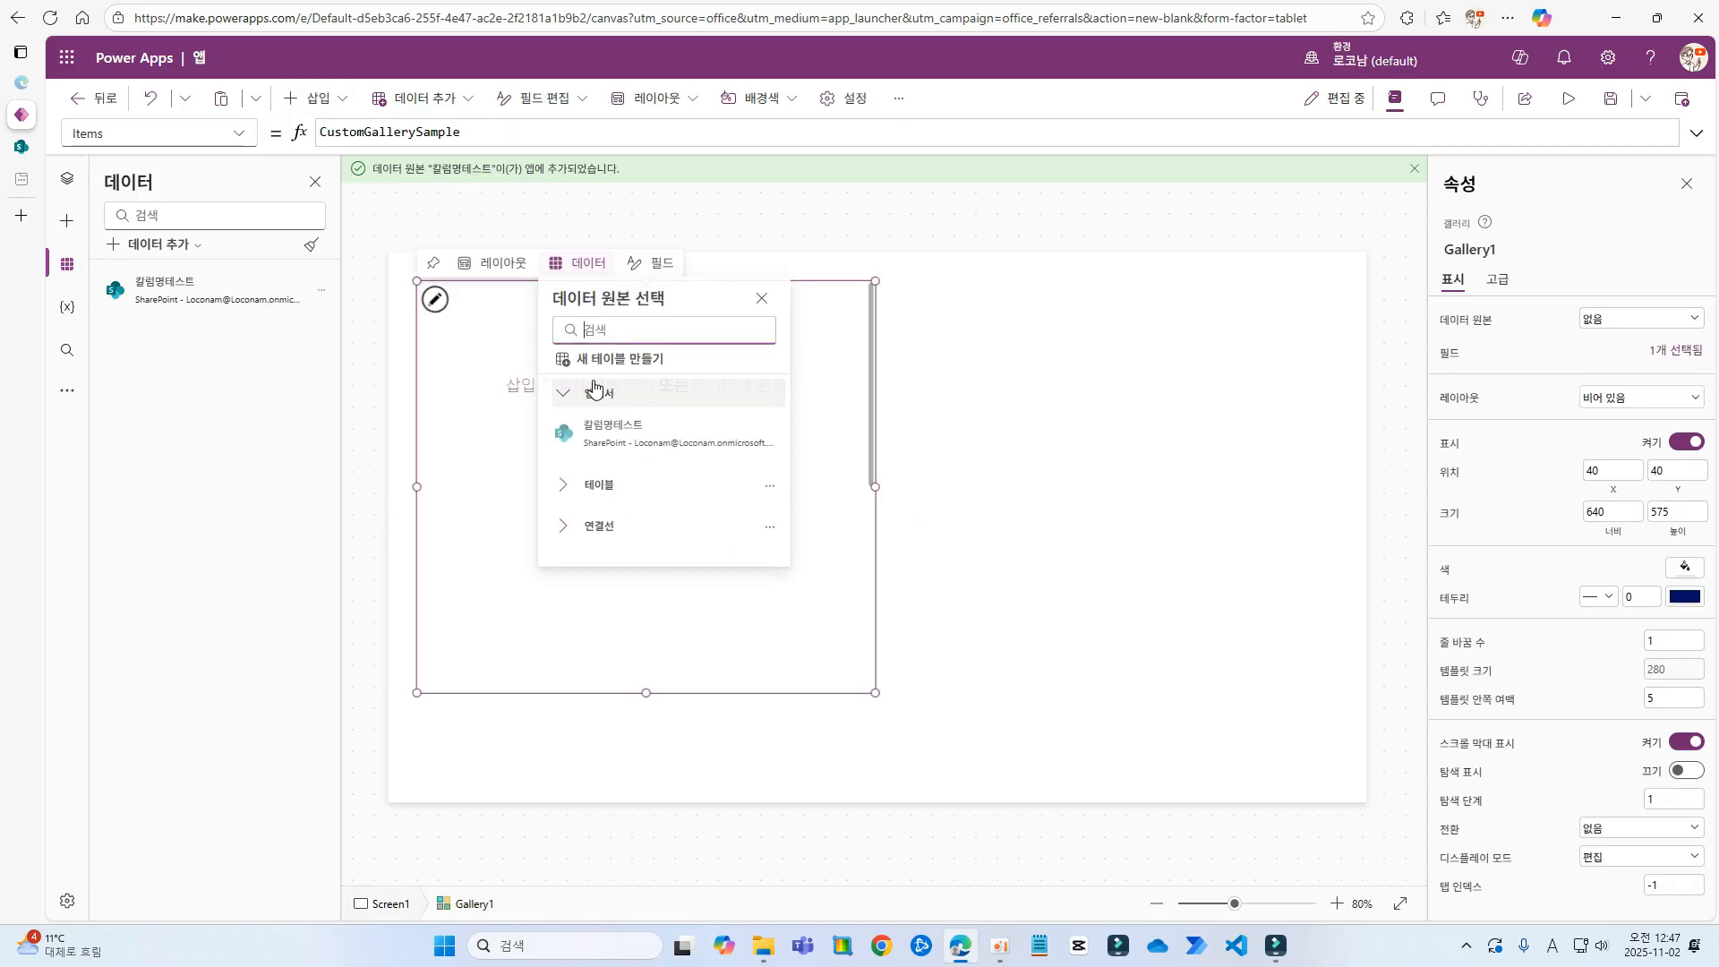
pyautogui.click(625, 432)
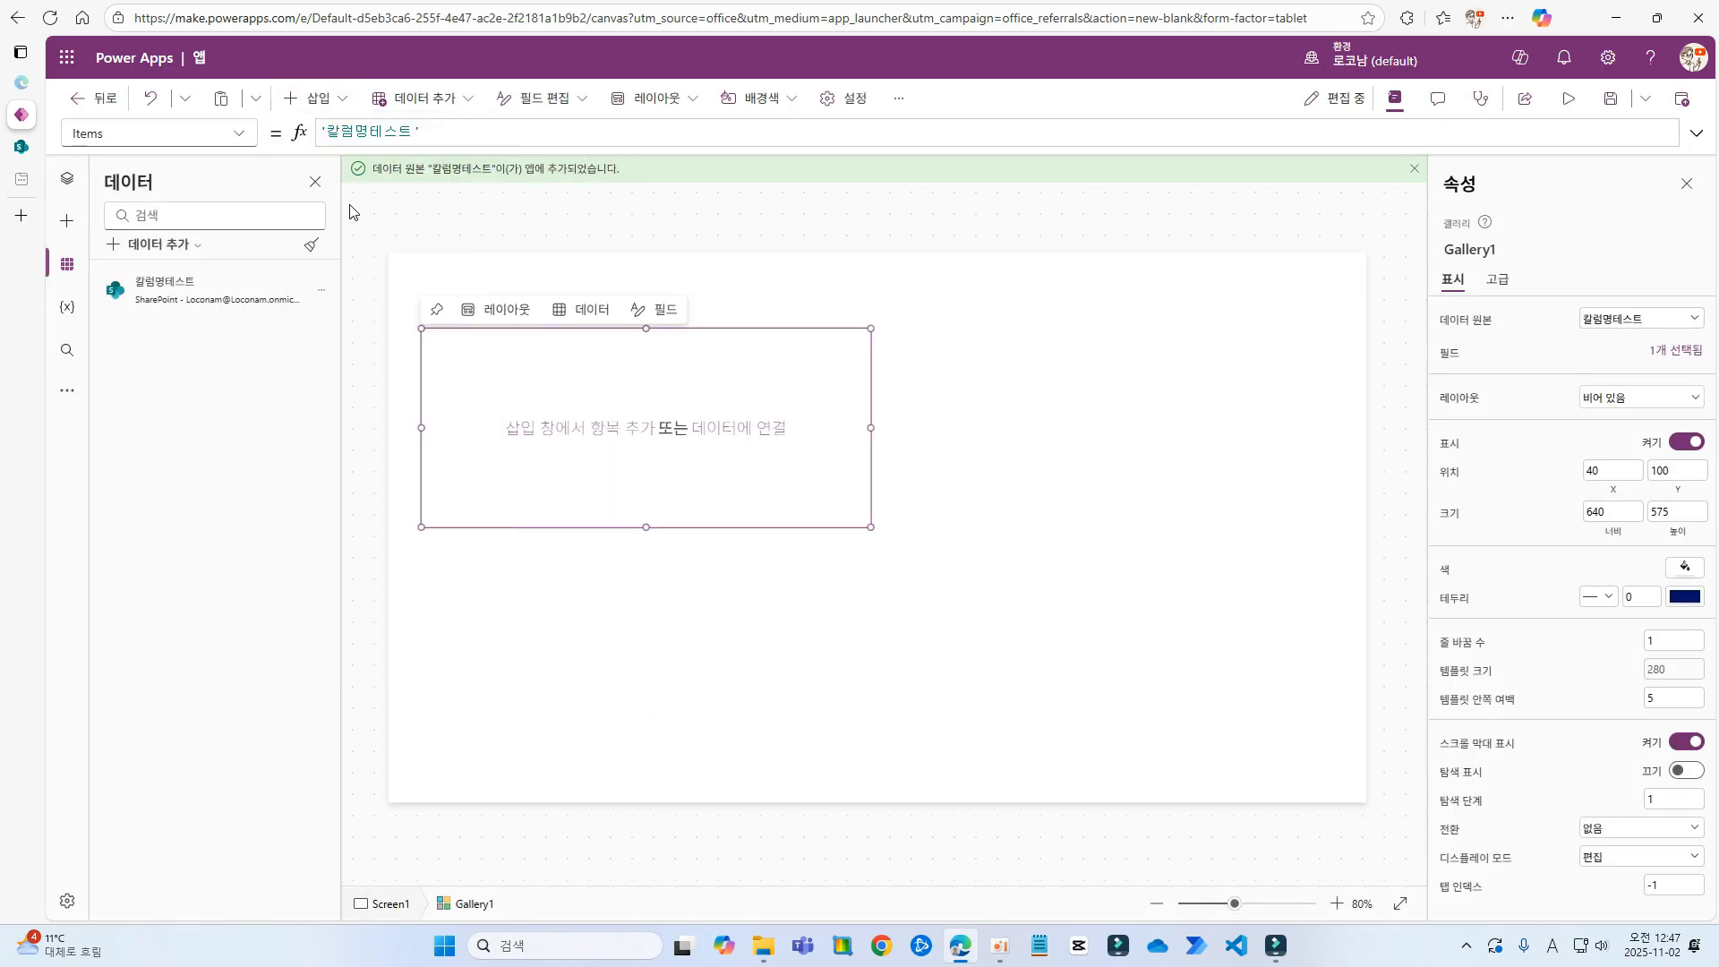
# Add a label showing 제목 to the gallery, with template size 60, gallery width 468 and border thickness 4
pyautogui.click(642, 428)
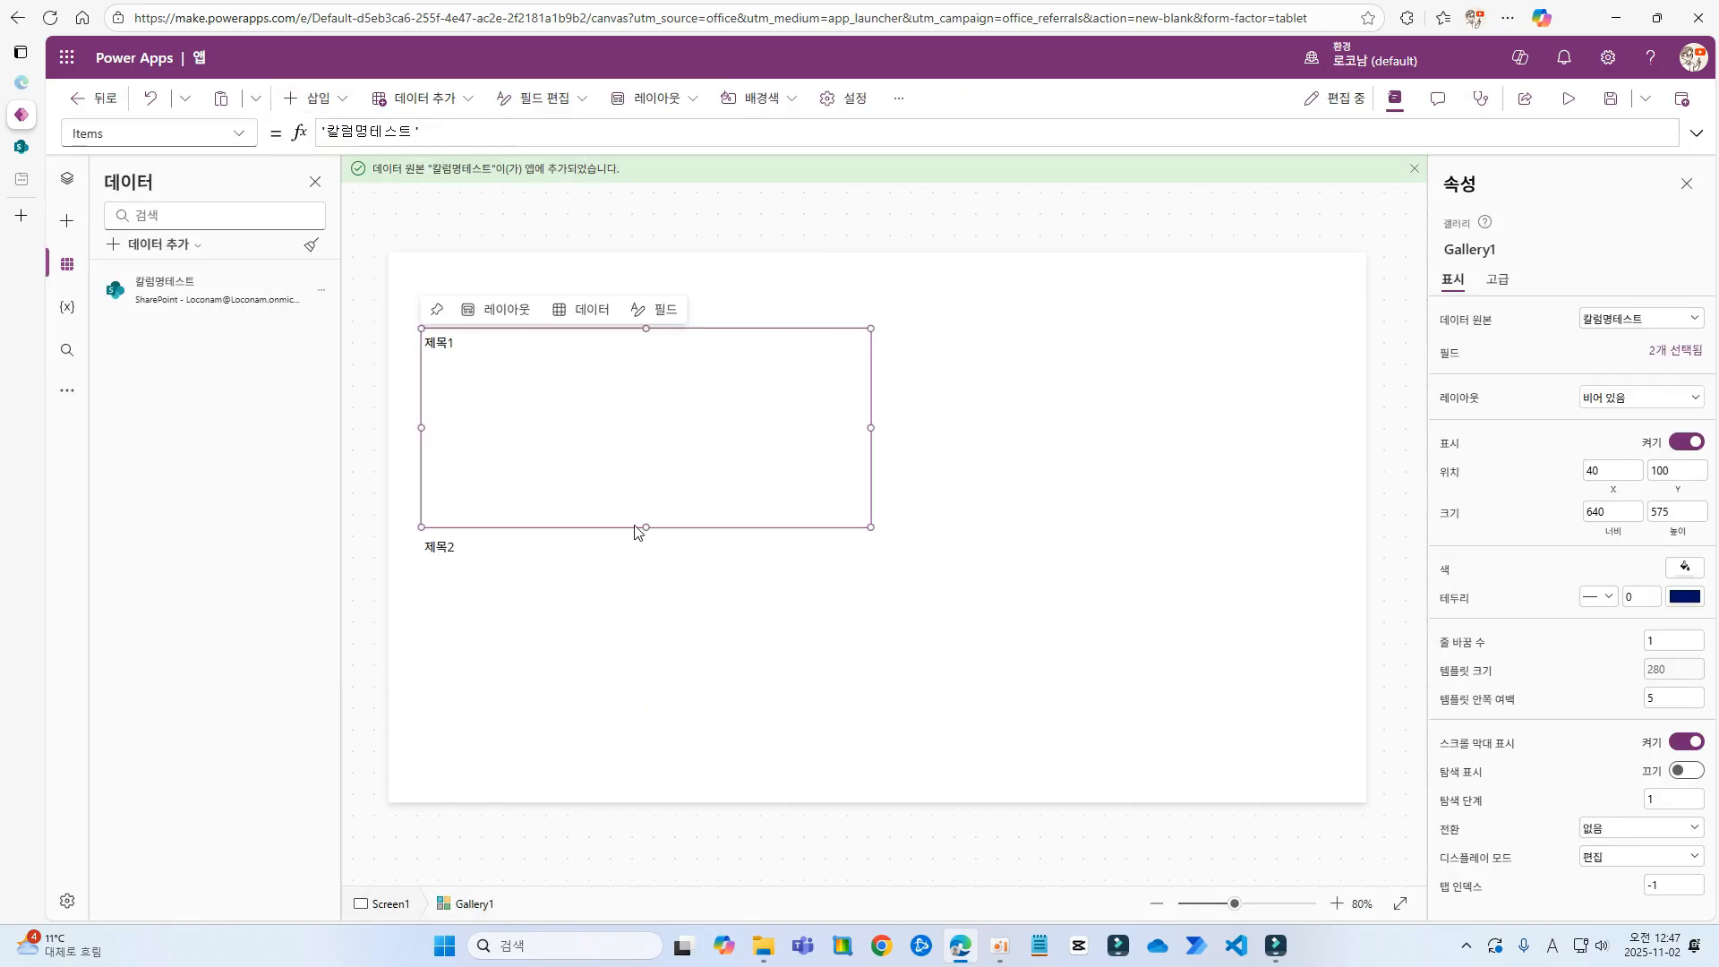
pyautogui.moveTo(647, 533); pyautogui.dragTo(648, 367)
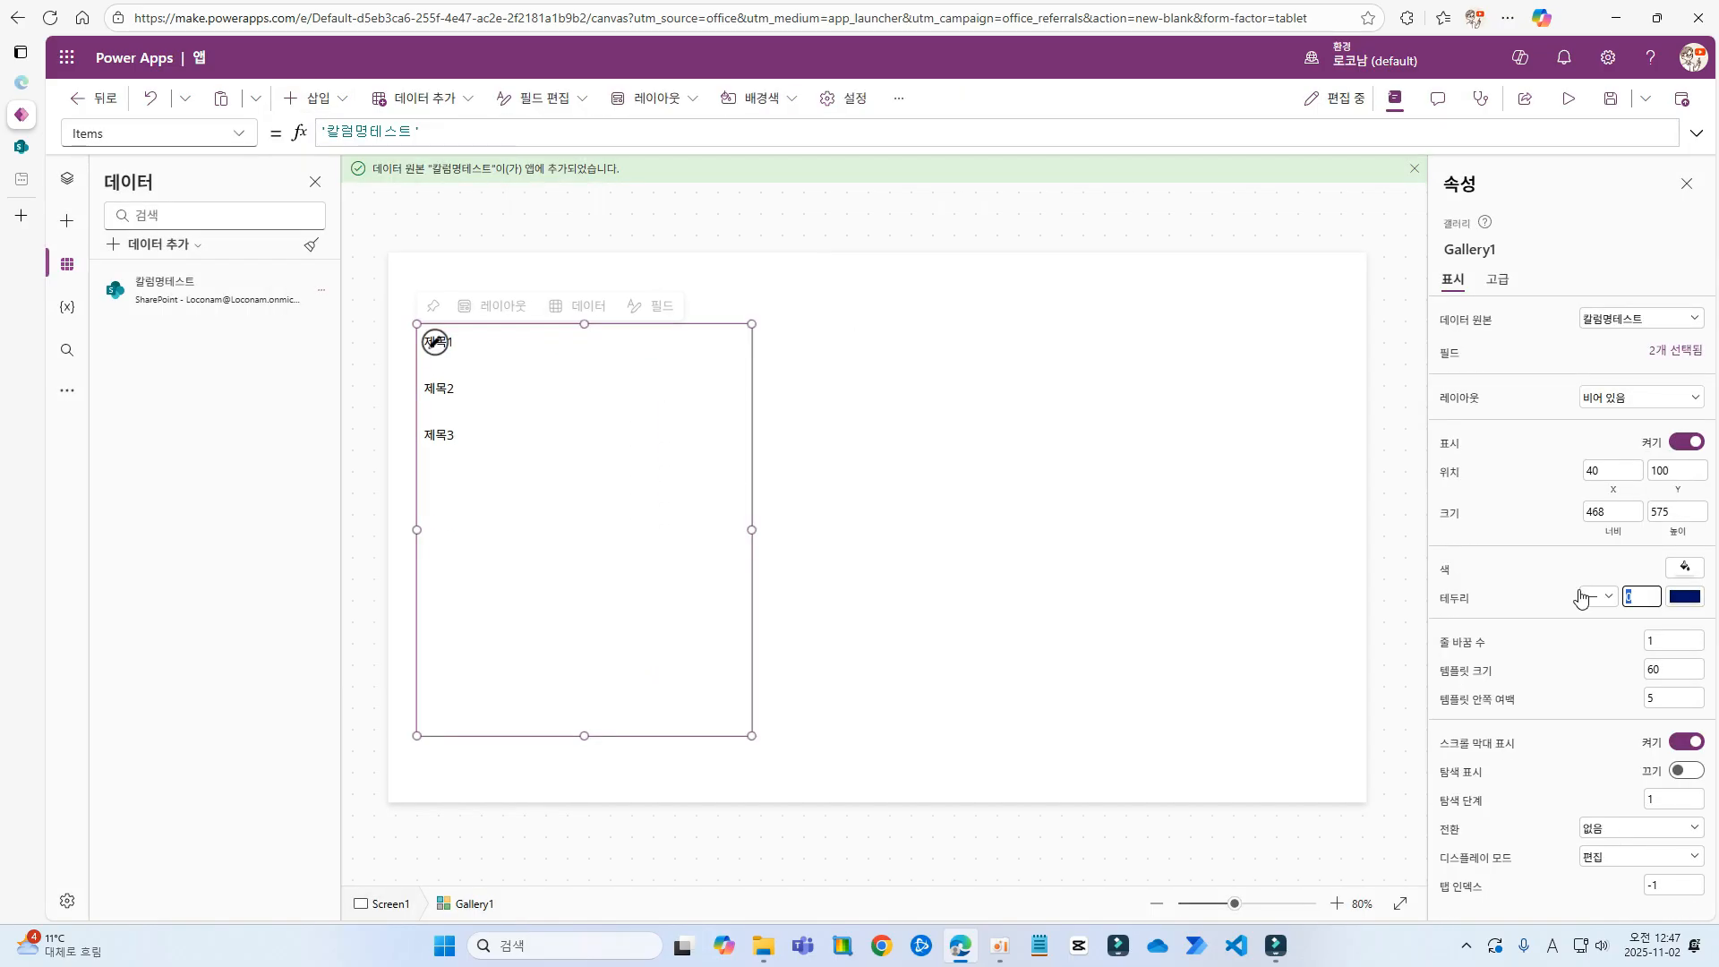
pyautogui.click(986, 564)
# Duplicate the 제목 label twice inside the gallery template and line the copies up beside it as three columns
pyautogui.click(468, 341)
pyautogui.hotkey('ctrl', 'c')
pyautogui.hotkey('ctrl', 'v')
pyautogui.moveTo(458, 349); pyautogui.dragTo(764, 326)
pyautogui.hotkey('ctrl', 'v')
# Set the middle label's Text formula to ThisItem.부서
pyautogui.click(558, 341)
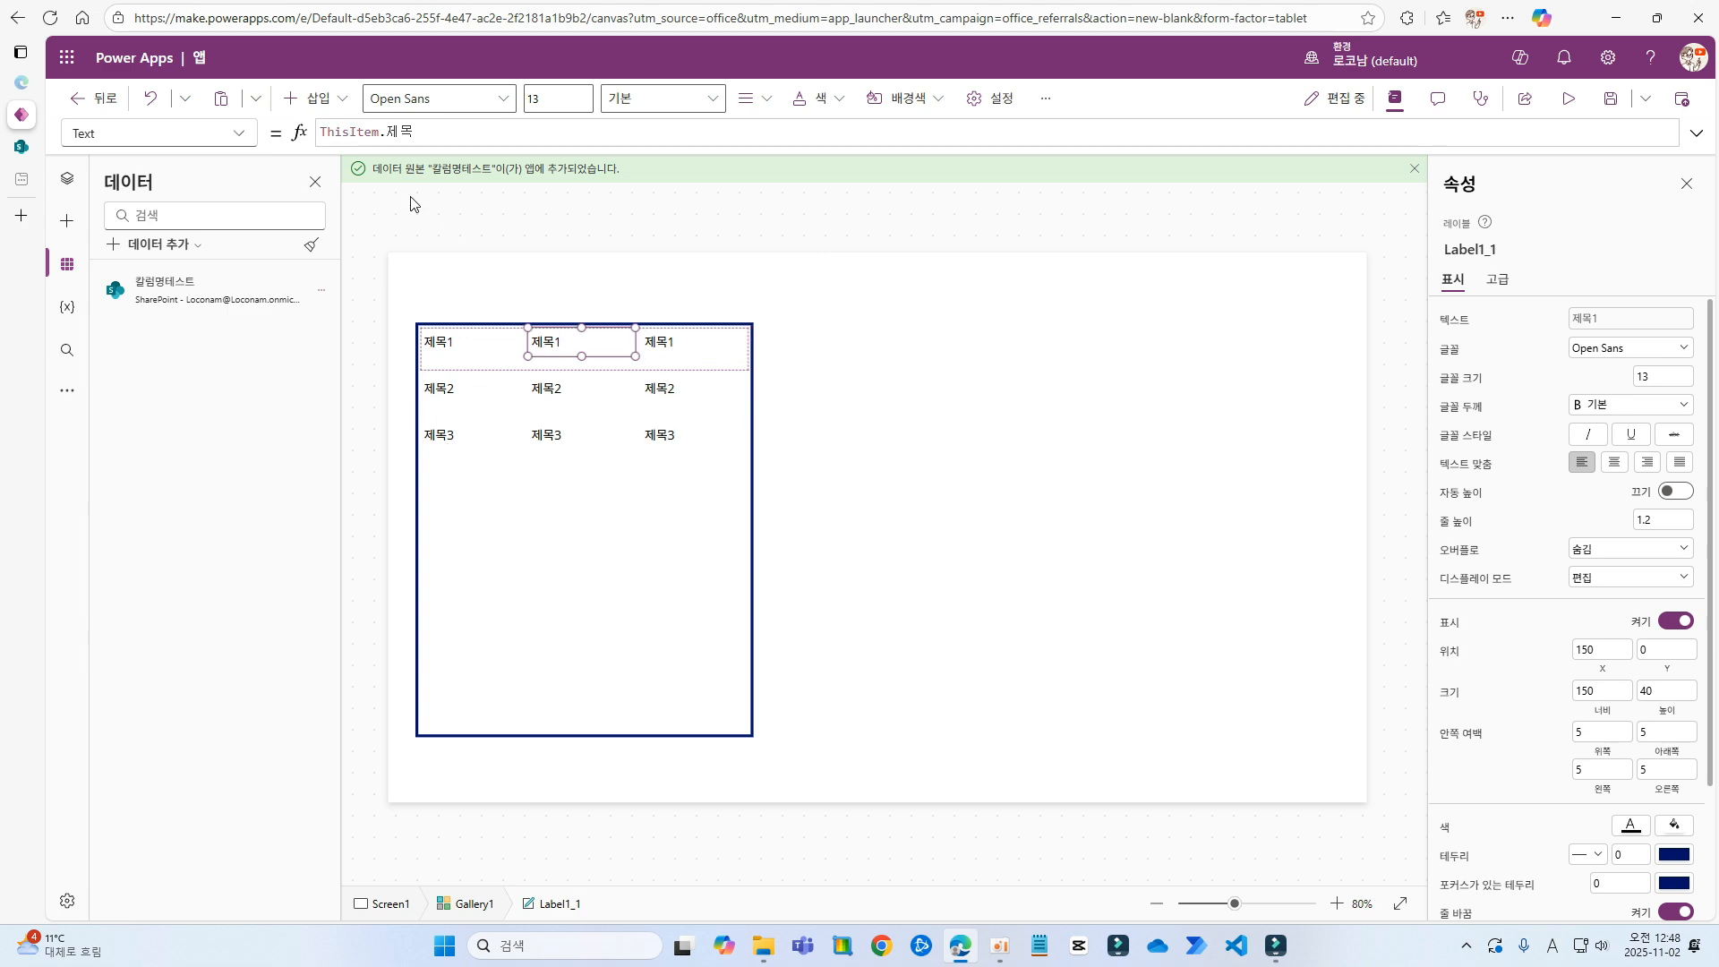
pyautogui.doubleClick(398, 132)
pyautogui.press('BackSpace')
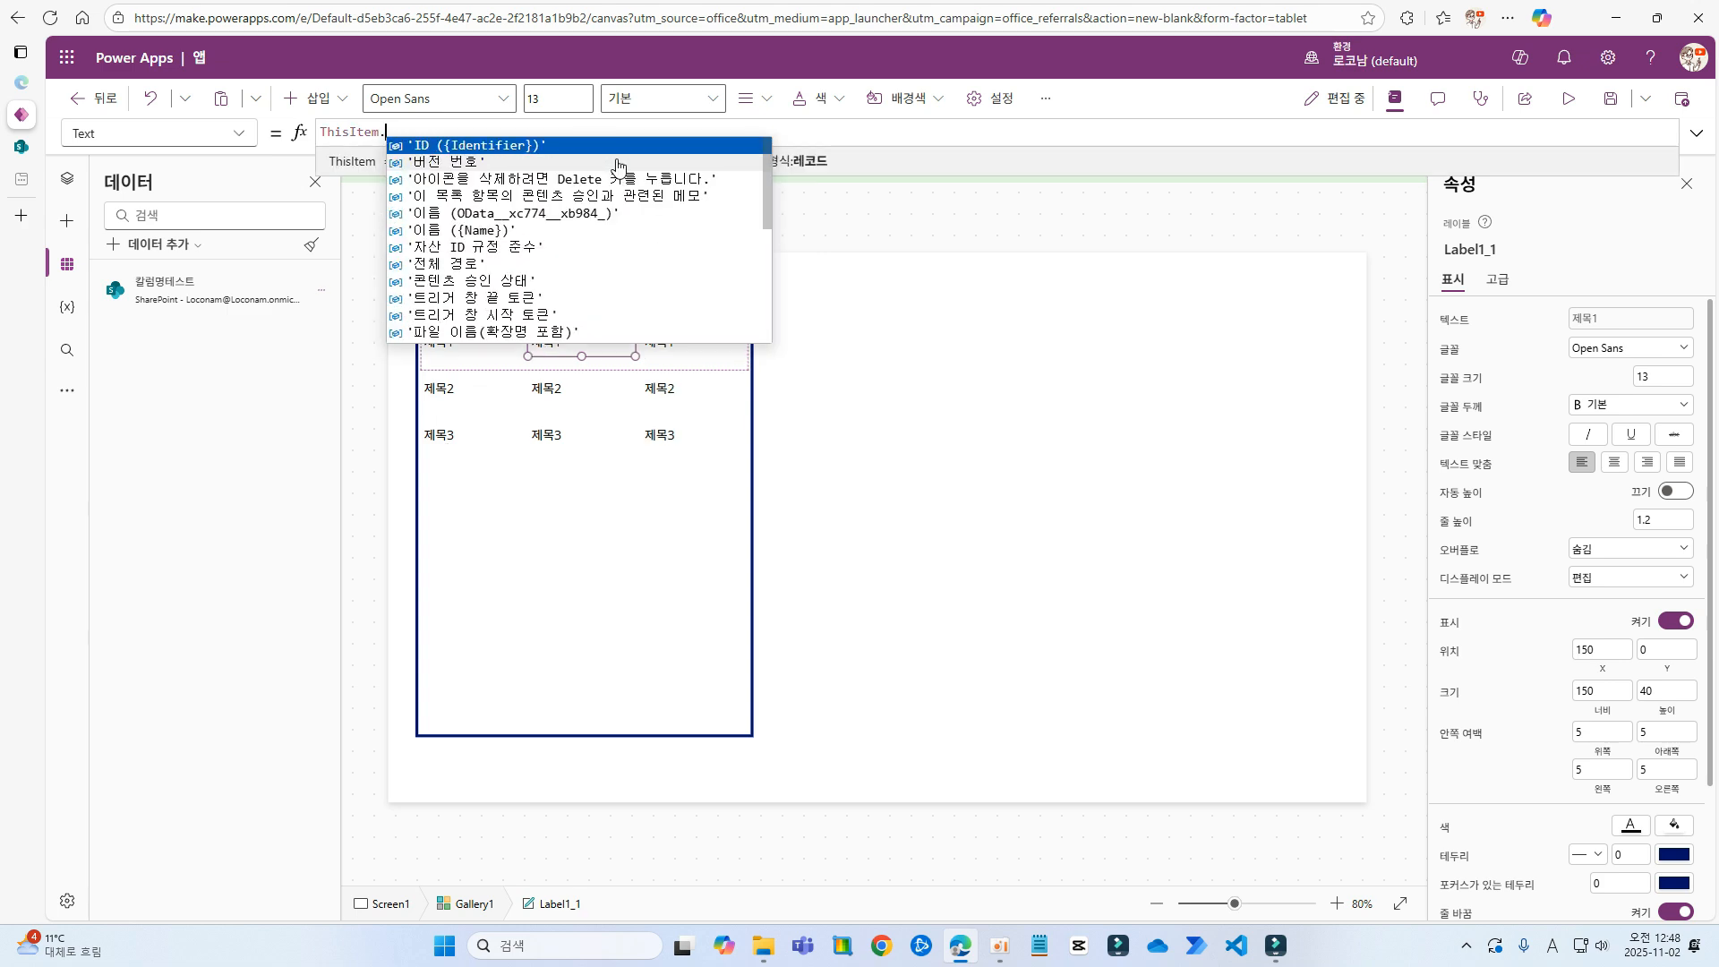
pyautogui.scroll(-5, 623, 197)
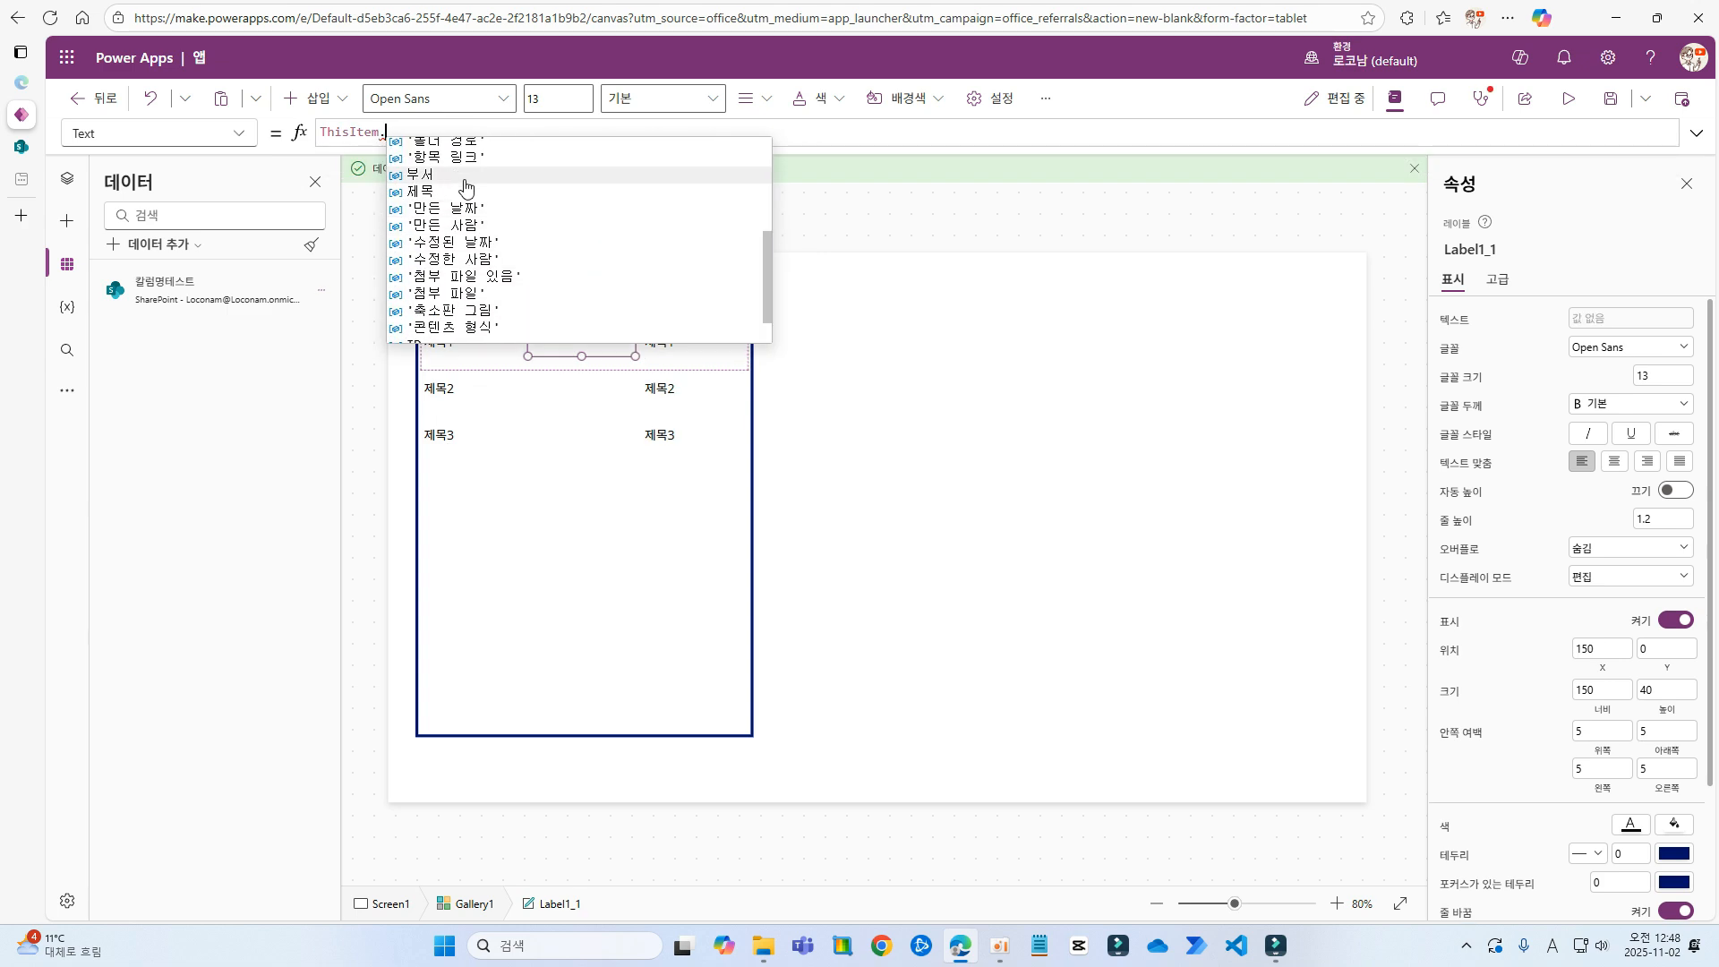
pyautogui.click(459, 179)
# Try binding the third label's Text to ThisItem.'이름 ({Name})'
pyautogui.click(673, 347)
pyautogui.moveTo(385, 134); pyautogui.dragTo(565, 159)
pyautogui.press('BackSpace')
pyautogui.press('BackSpace')
pyautogui.write('.')
pyautogui.scroll(-6, 537, 296)
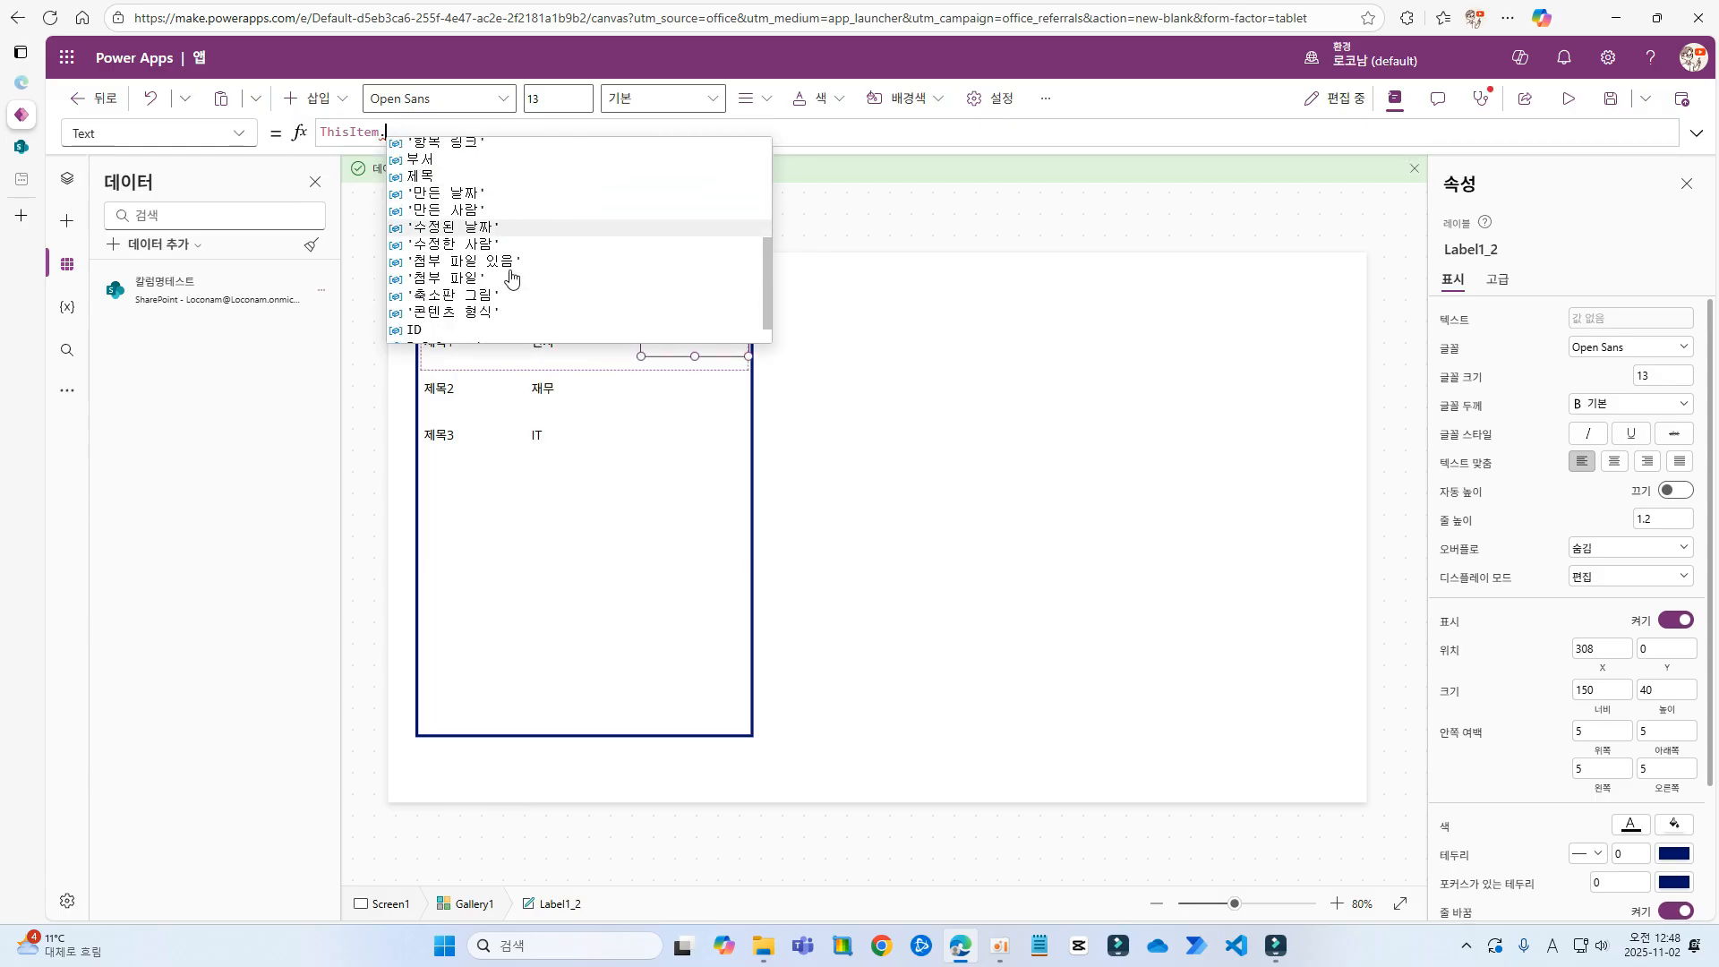
pyautogui.scroll(8, 538, 251)
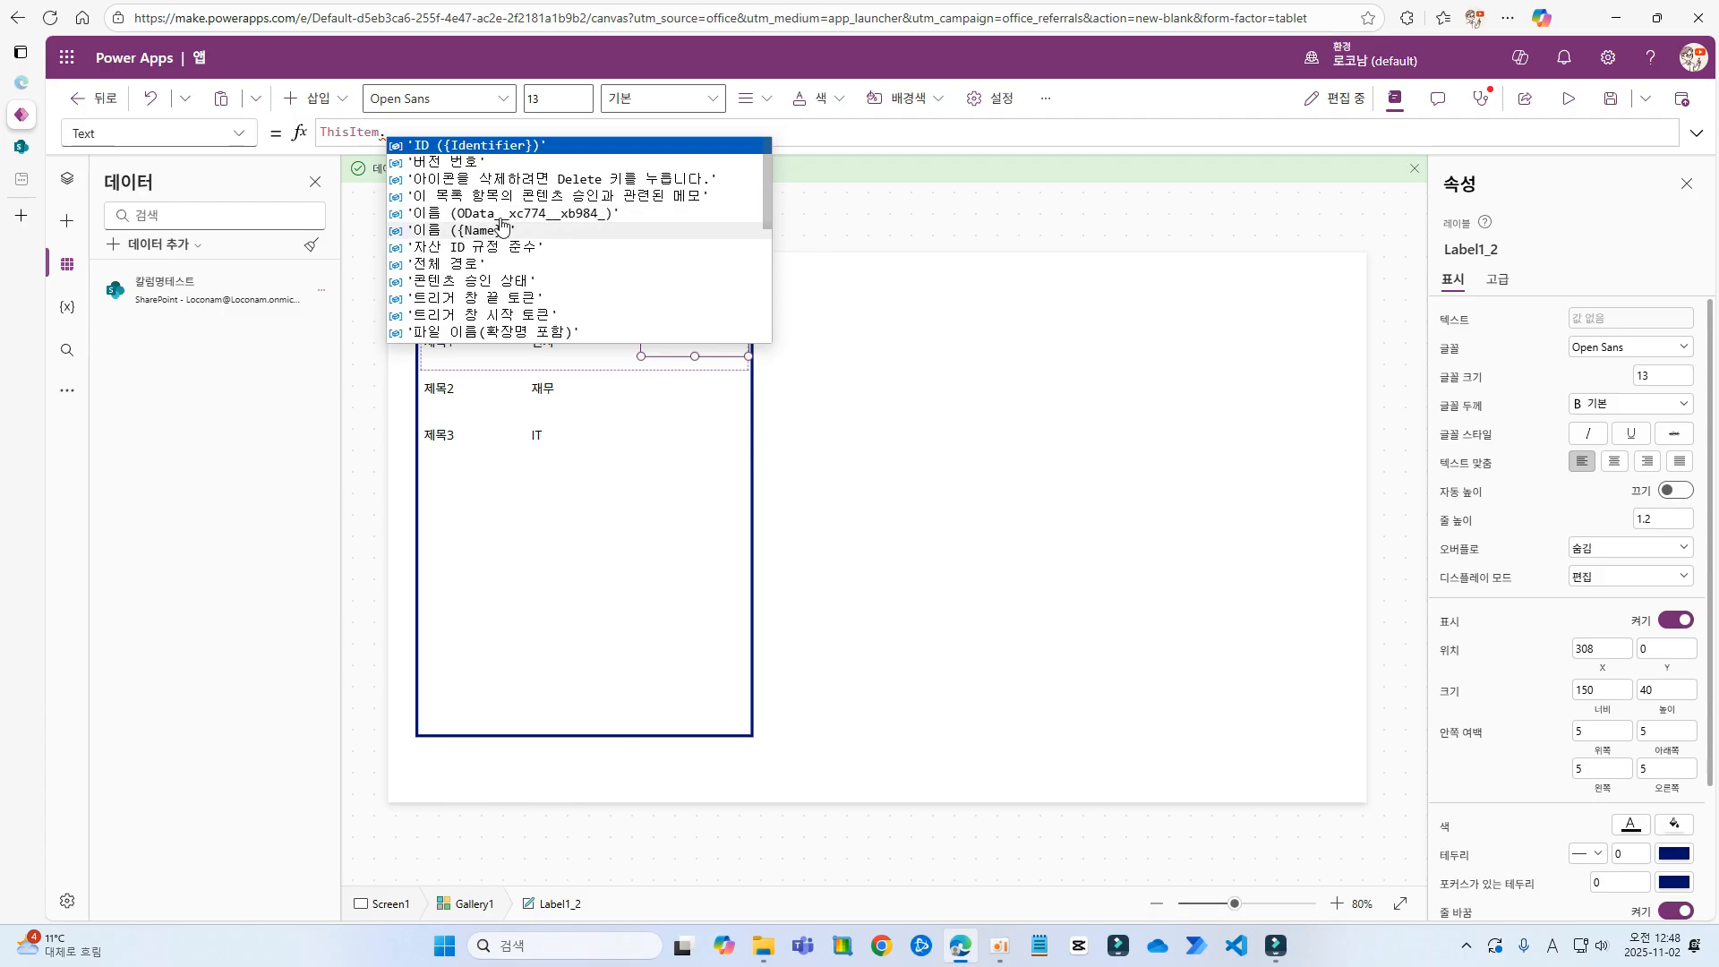
pyautogui.click(472, 231)
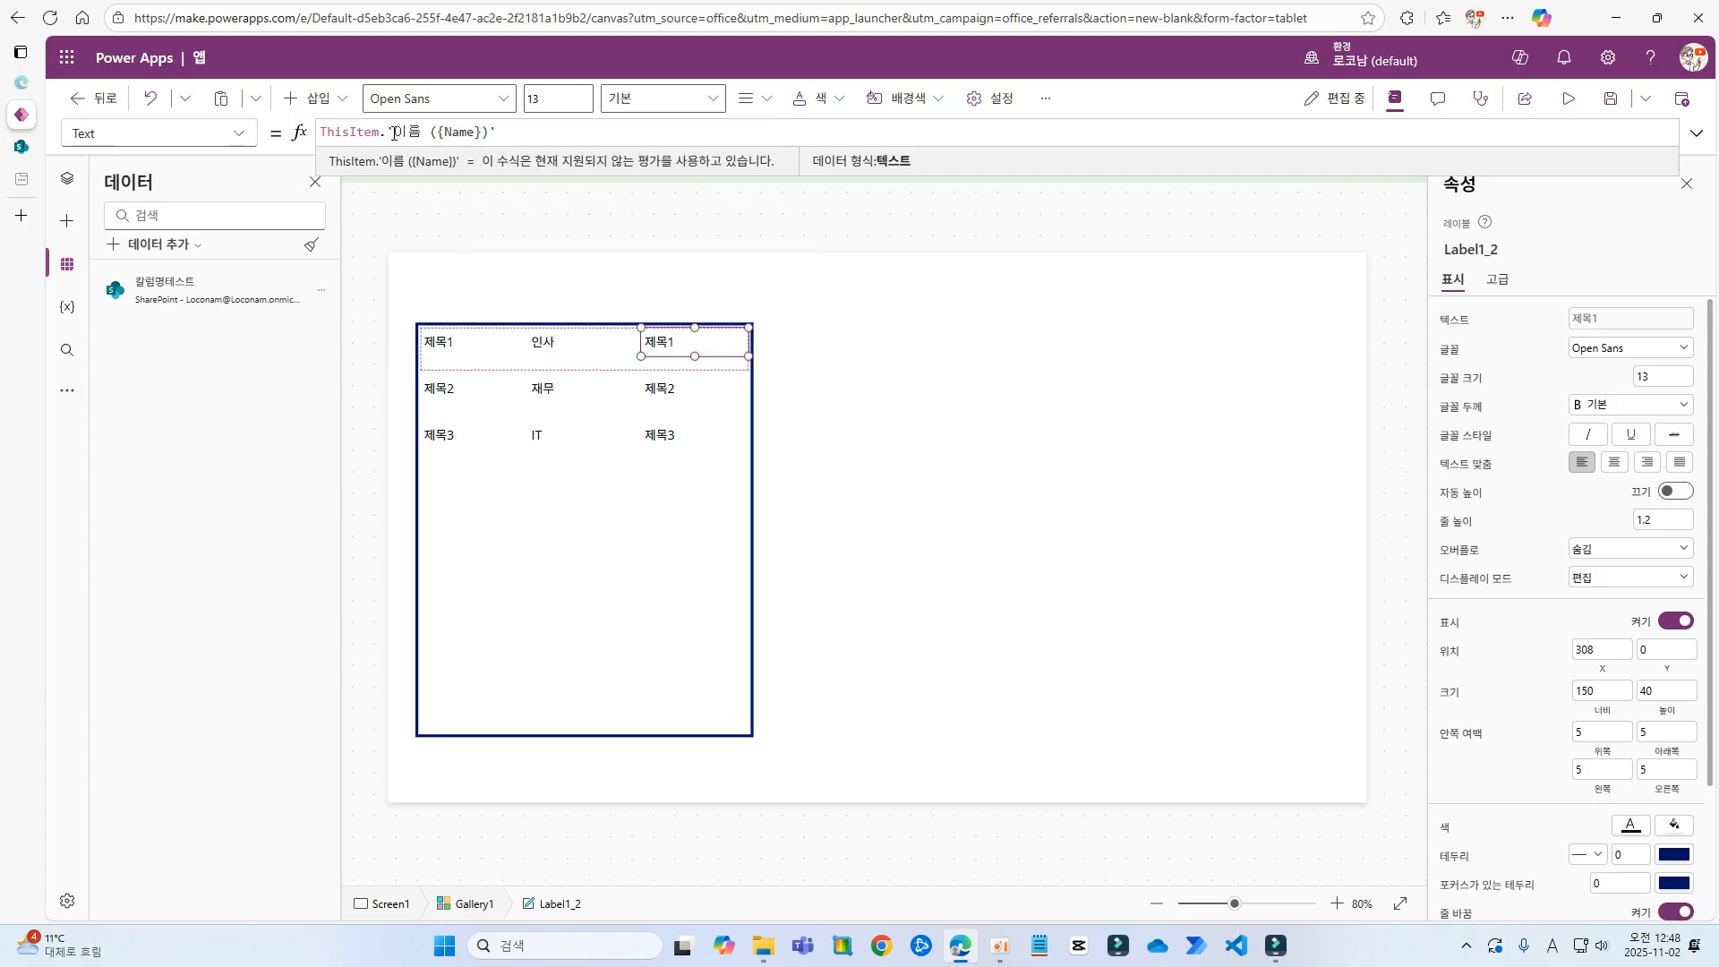
# Set the third label's Text formula to ThisItem.'이름 (OData__xc774__xb984_)'
pyautogui.moveTo(380, 132); pyautogui.dragTo(506, 145)
pyautogui.write('.')
pyautogui.click(512, 222)
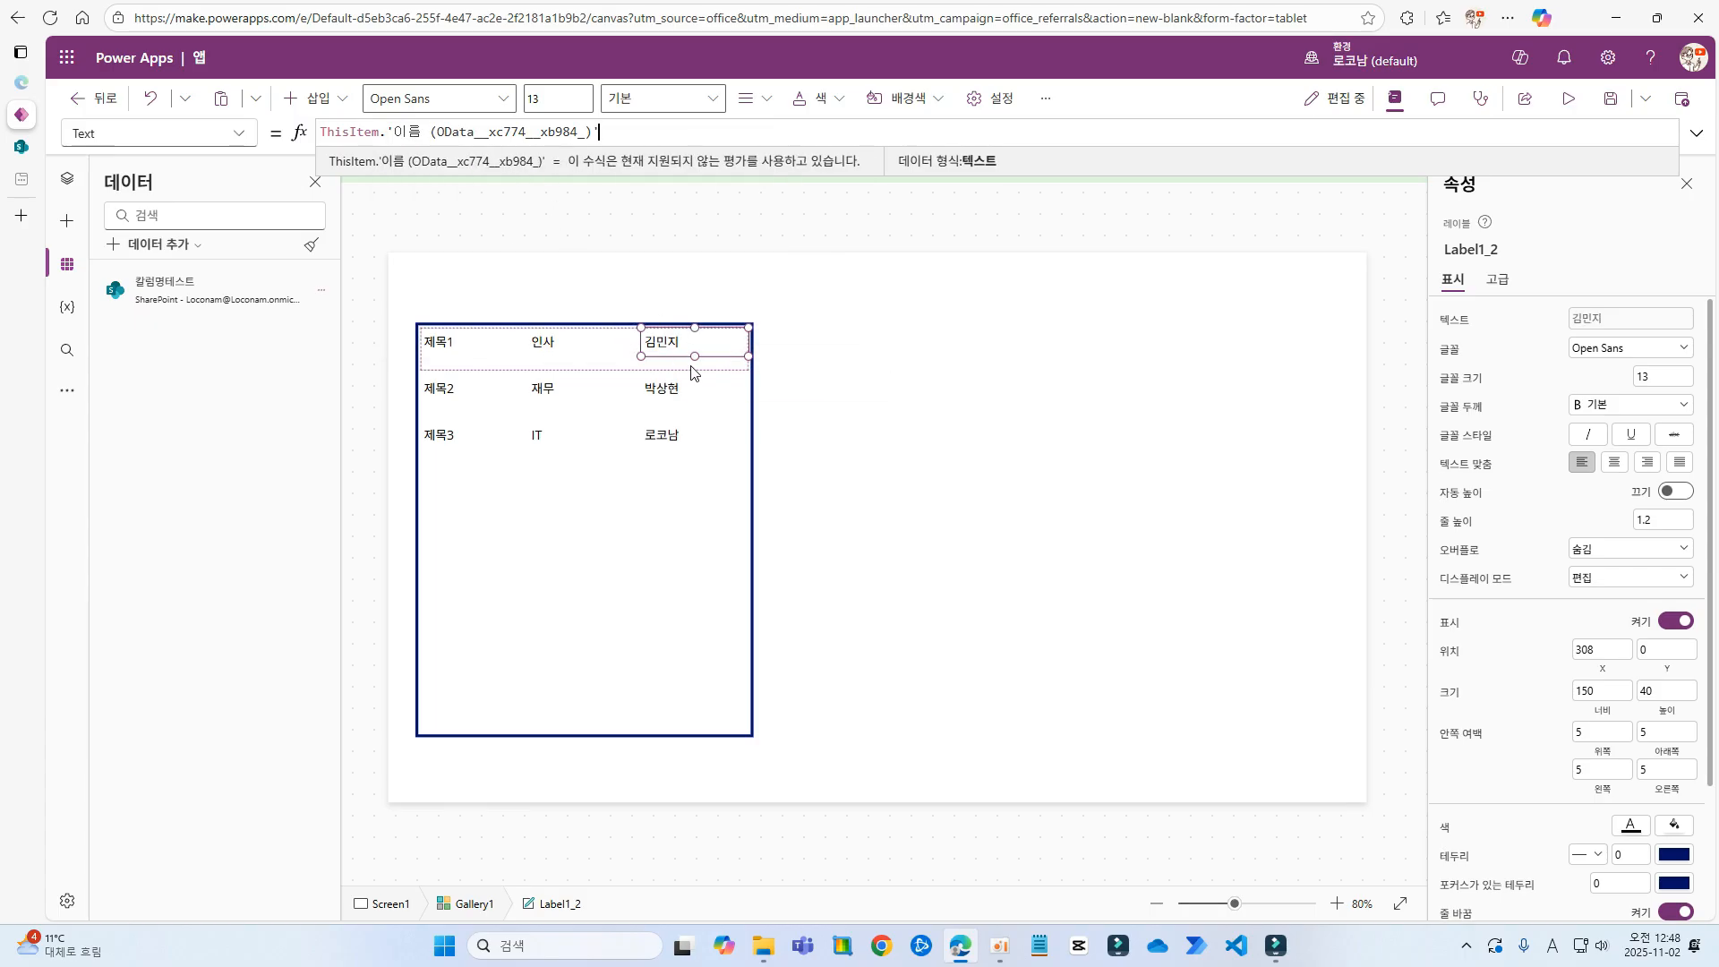
# Examine the encoded internal field name in the third label's formula and the names shown in the gallery
pyautogui.doubleClick(442, 132)
pyautogui.click(453, 132)
pyautogui.moveTo(469, 135); pyautogui.dragTo(571, 135)
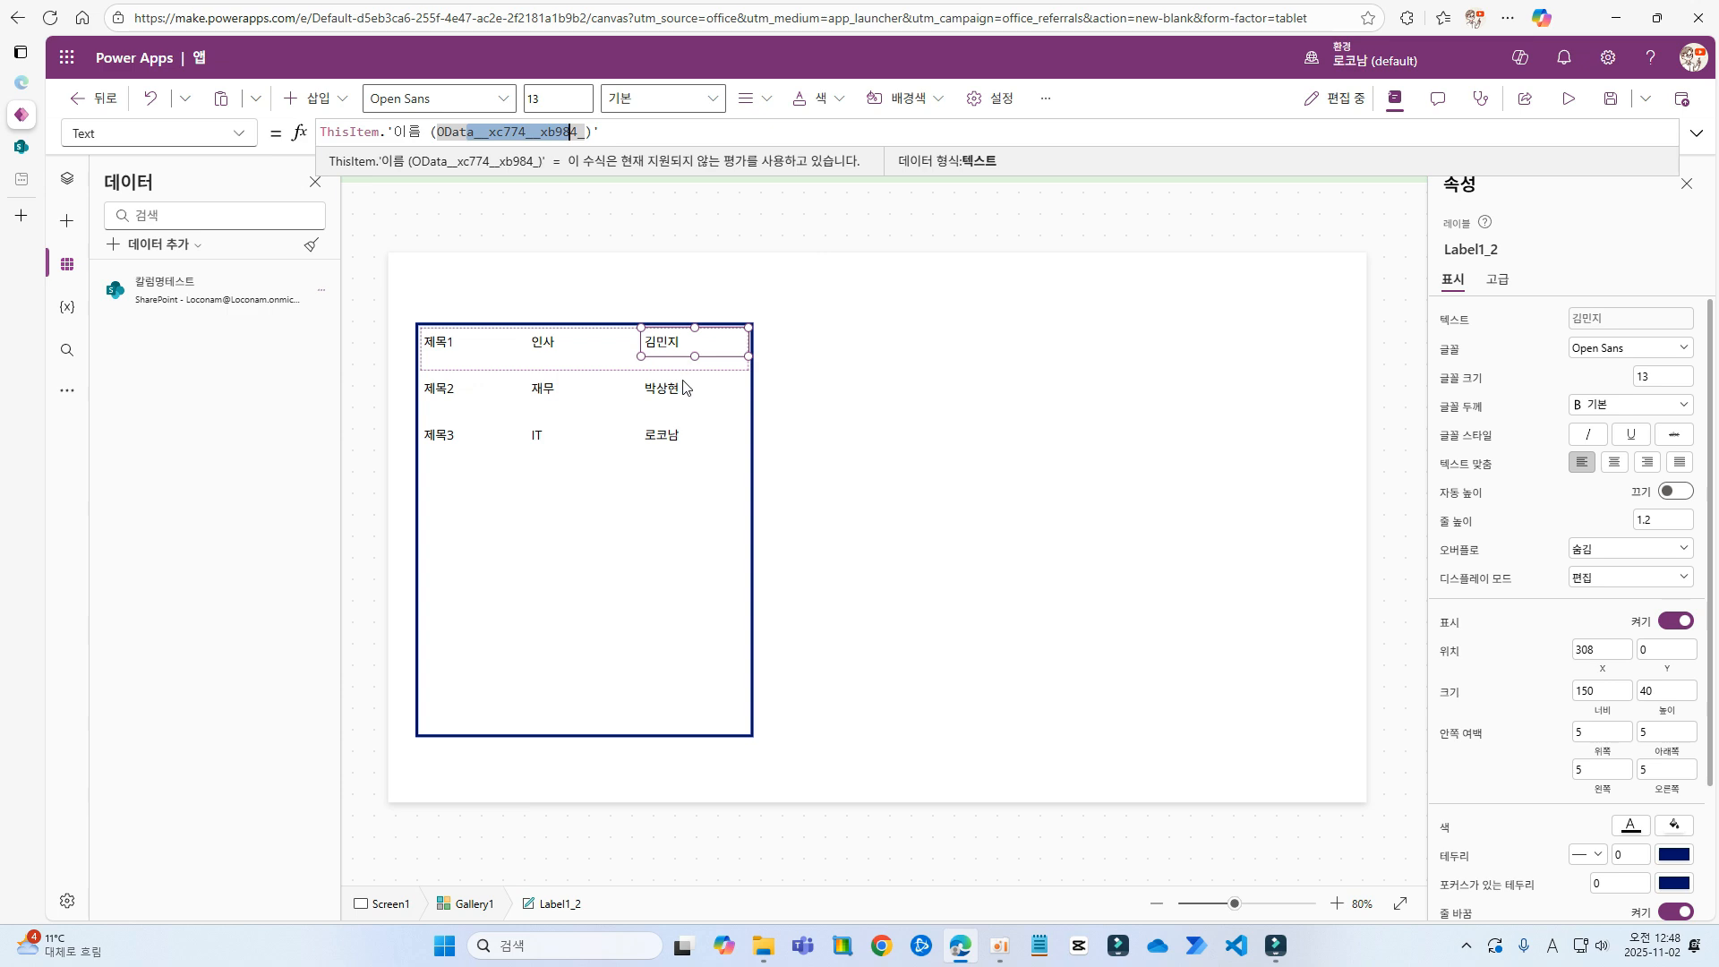
pyautogui.click(866, 307)
pyautogui.click(713, 504)
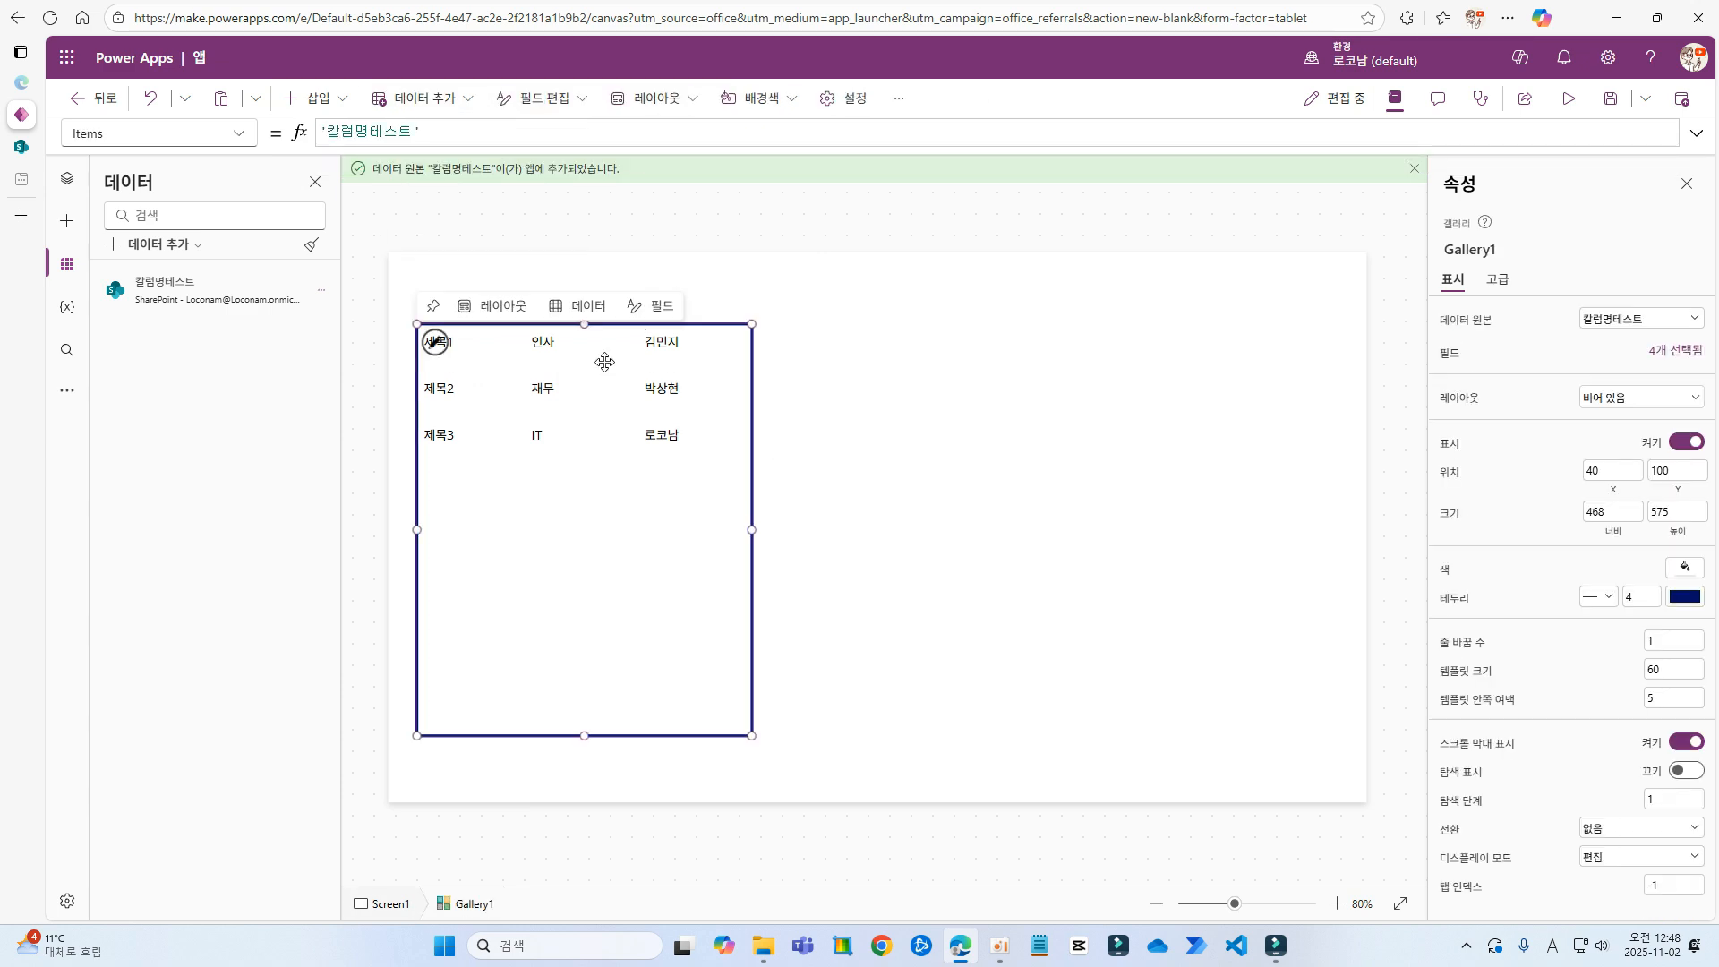
pyautogui.click(690, 341)
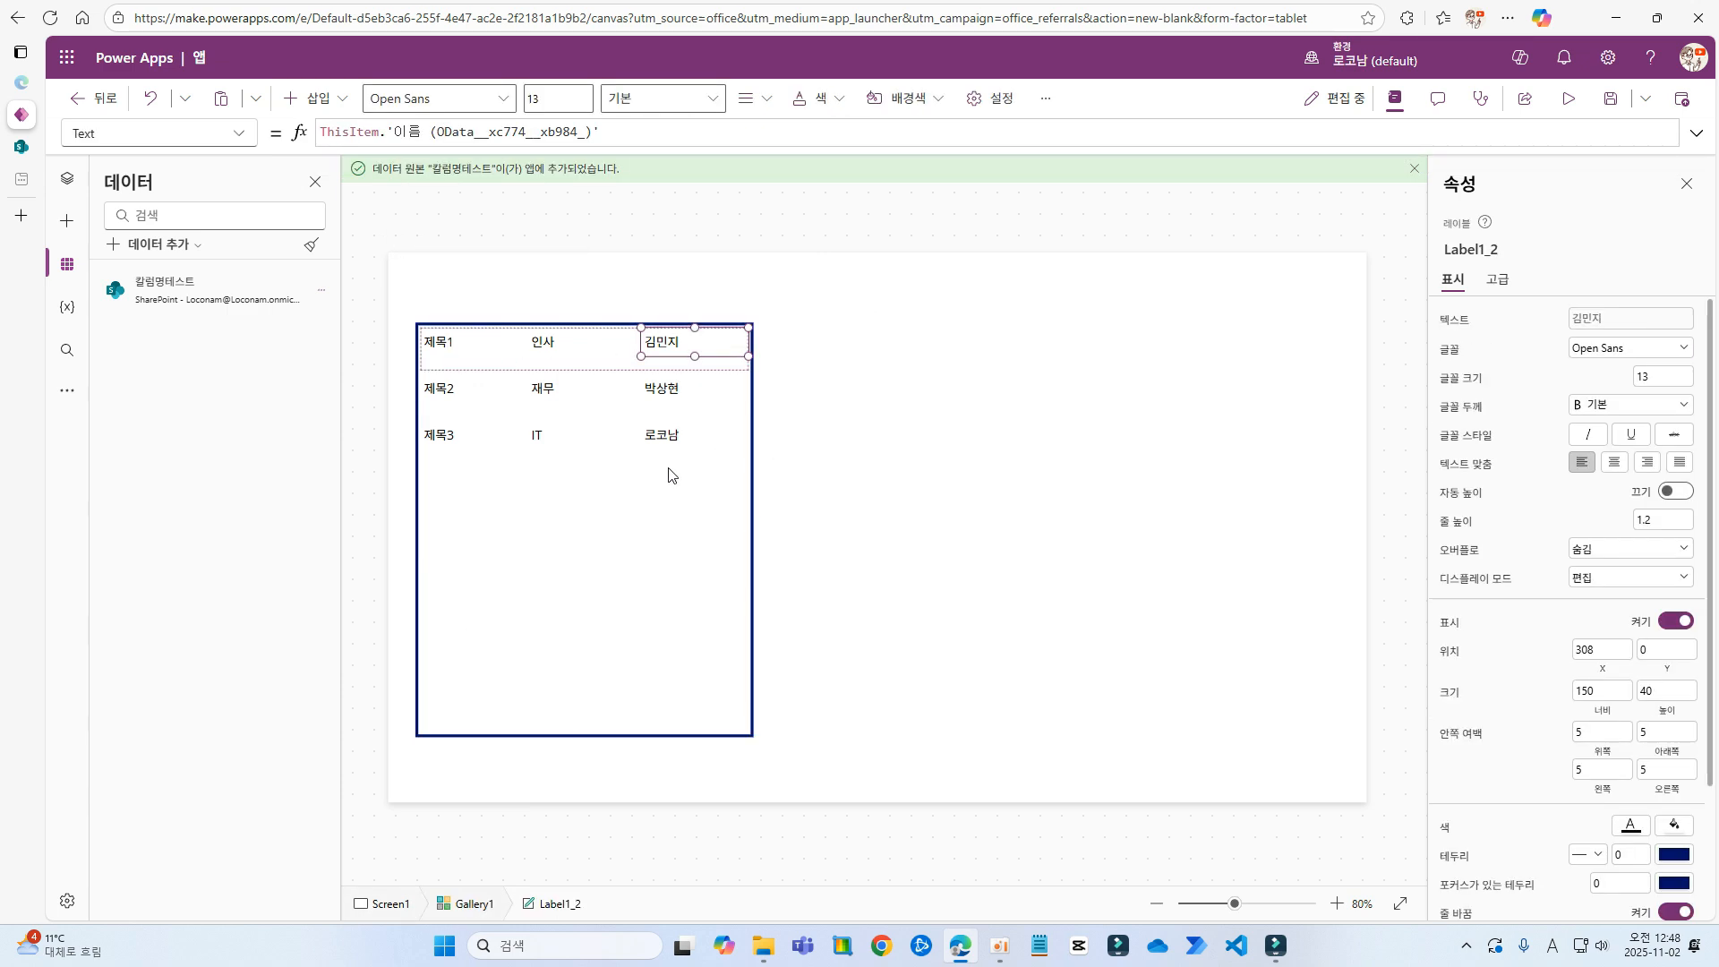
# Insert a button on the screen above the gallery's third column
pyautogui.click(840, 329)
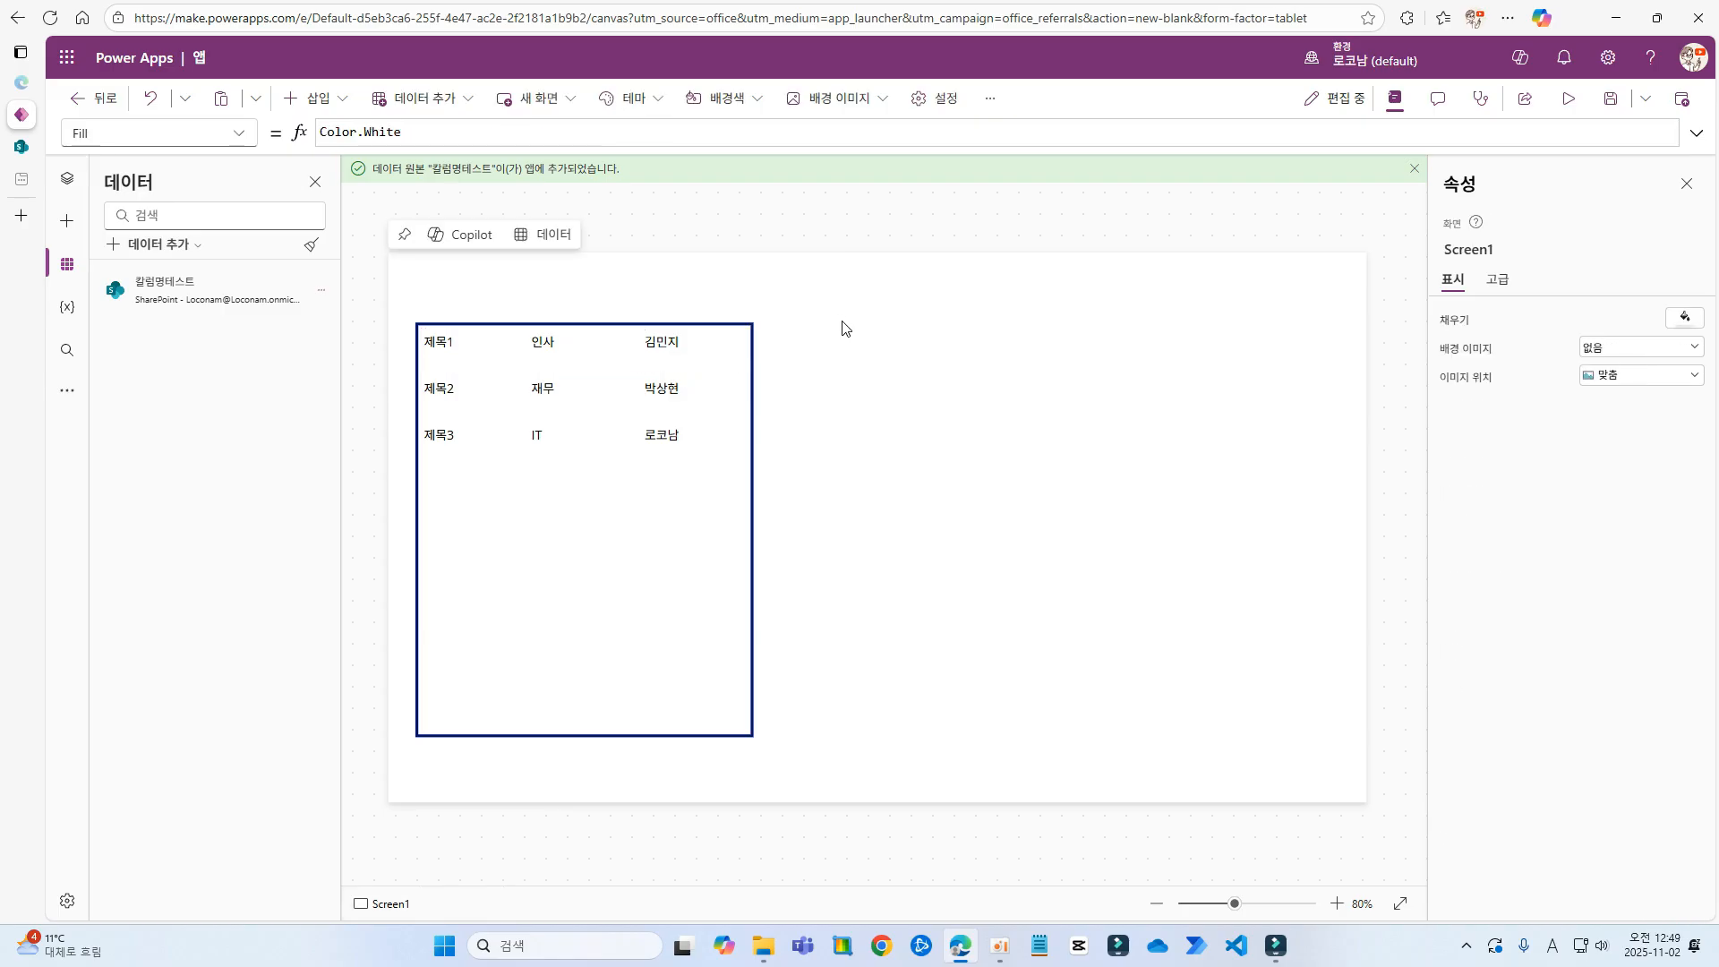
pyautogui.click(316, 97)
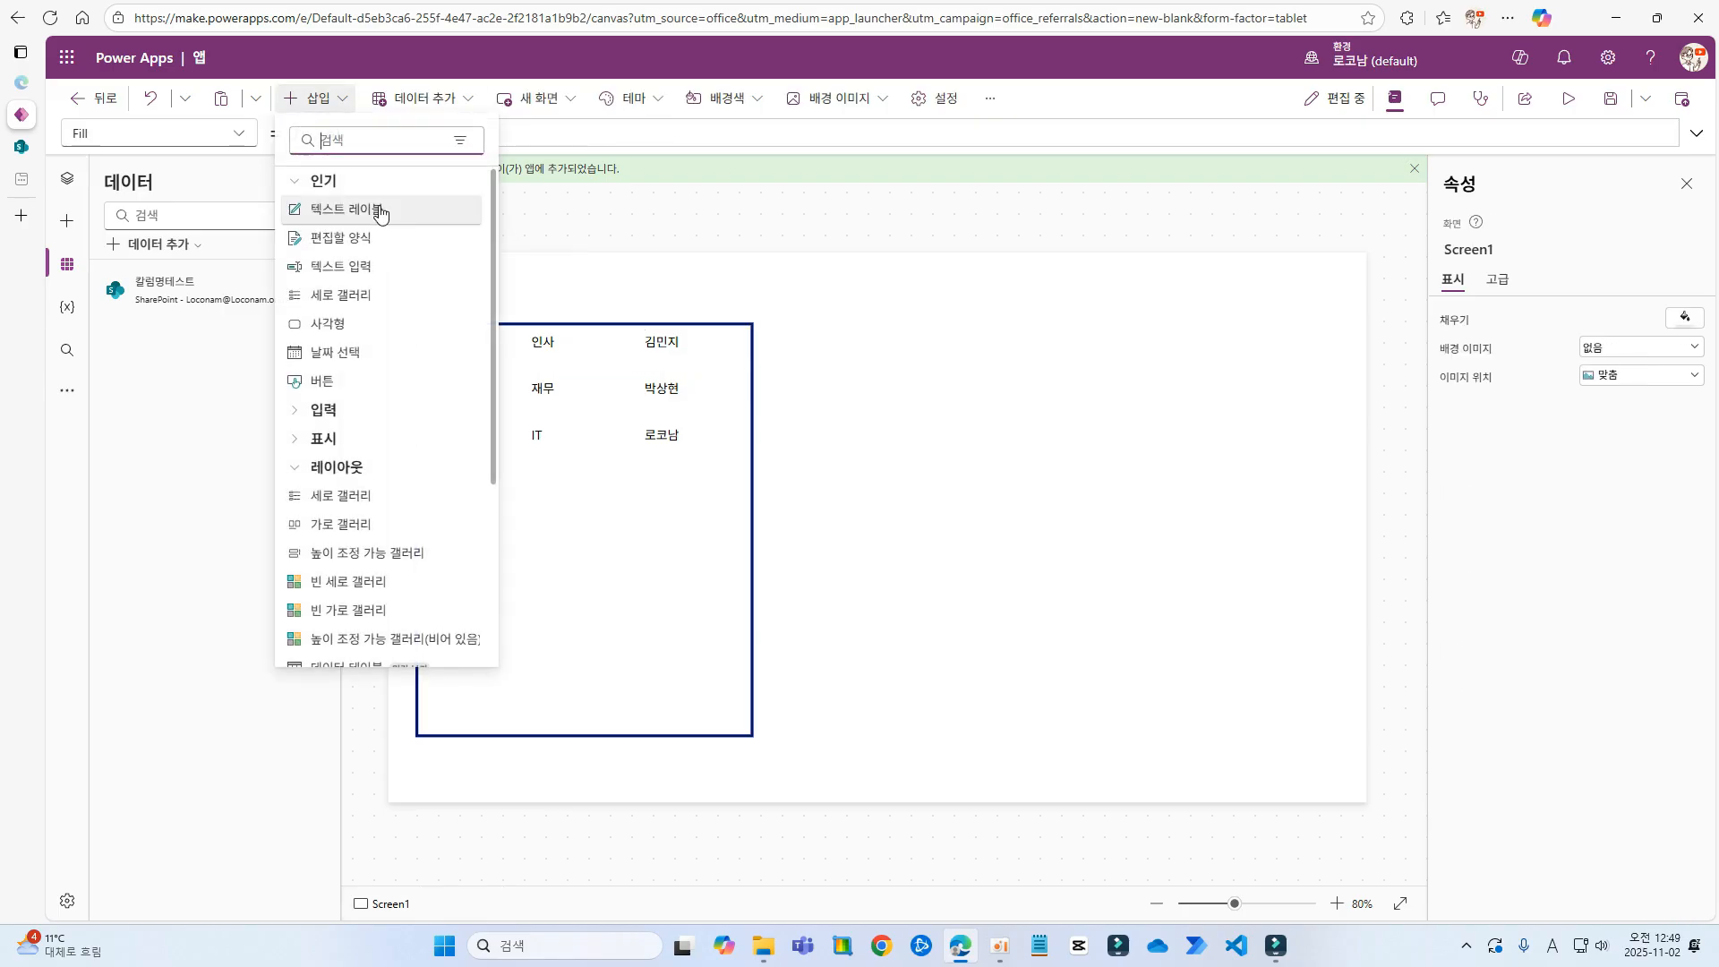
pyautogui.click(333, 383)
pyautogui.moveTo(453, 298); pyautogui.dragTo(522, 298)
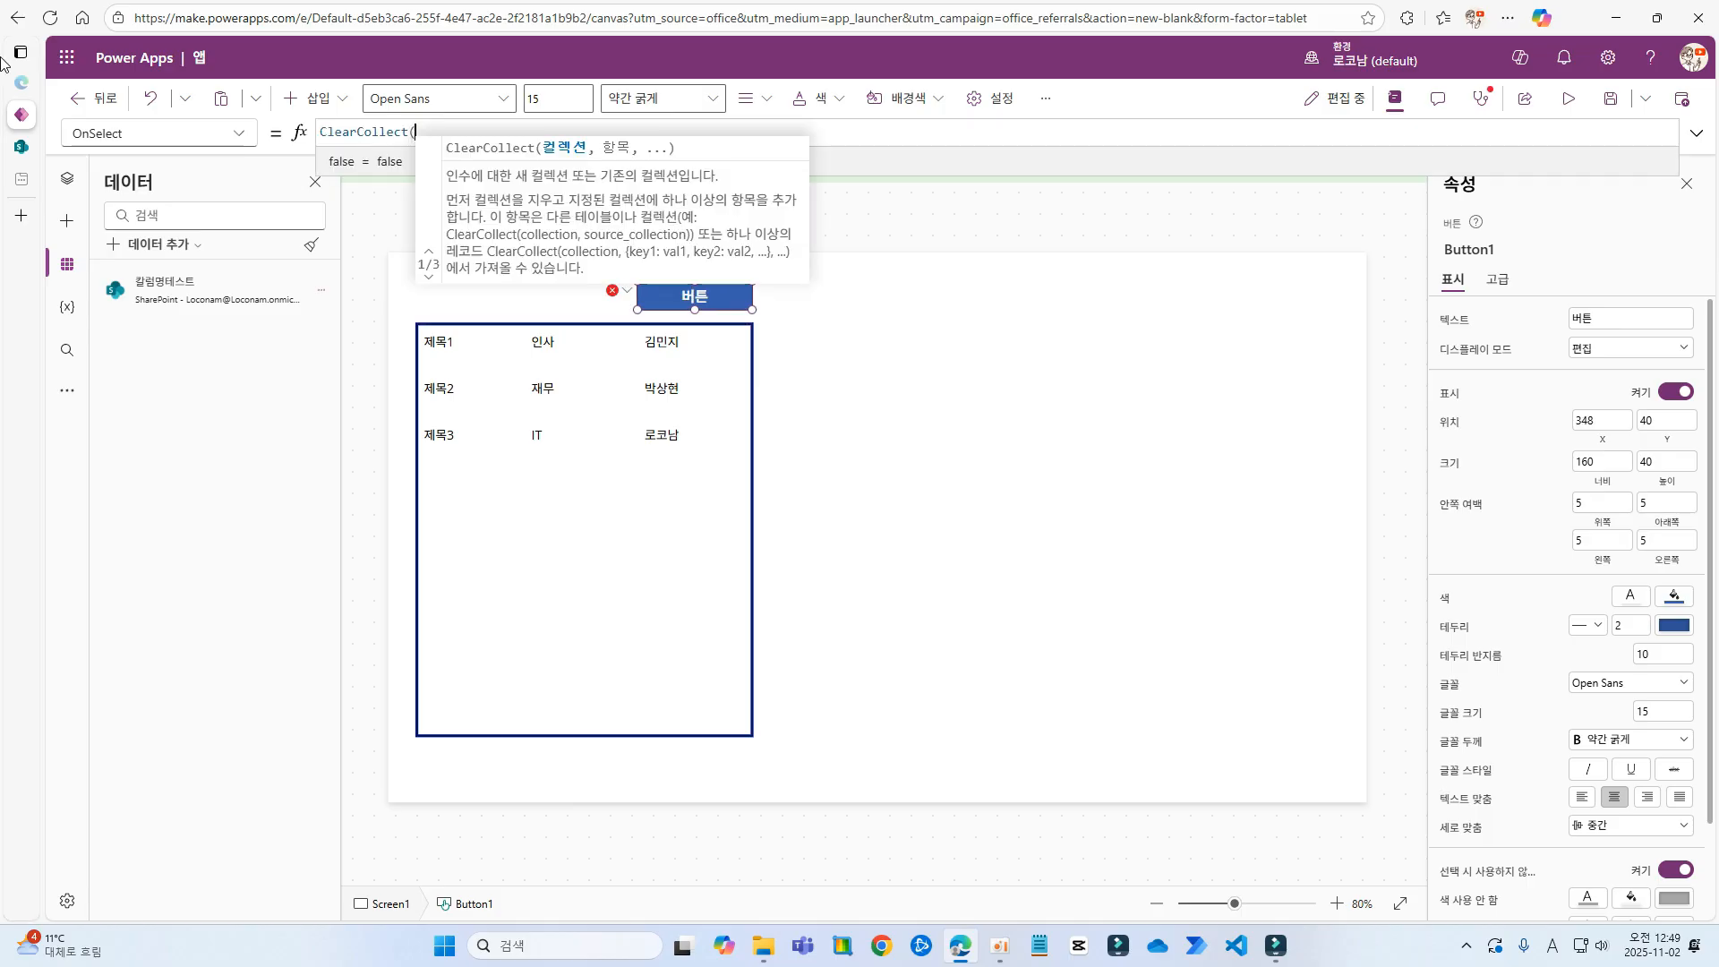
# Set the button's OnSelect formula to ClearCollect(colrm,칼럼명테스트)
pyautogui.write('colr')
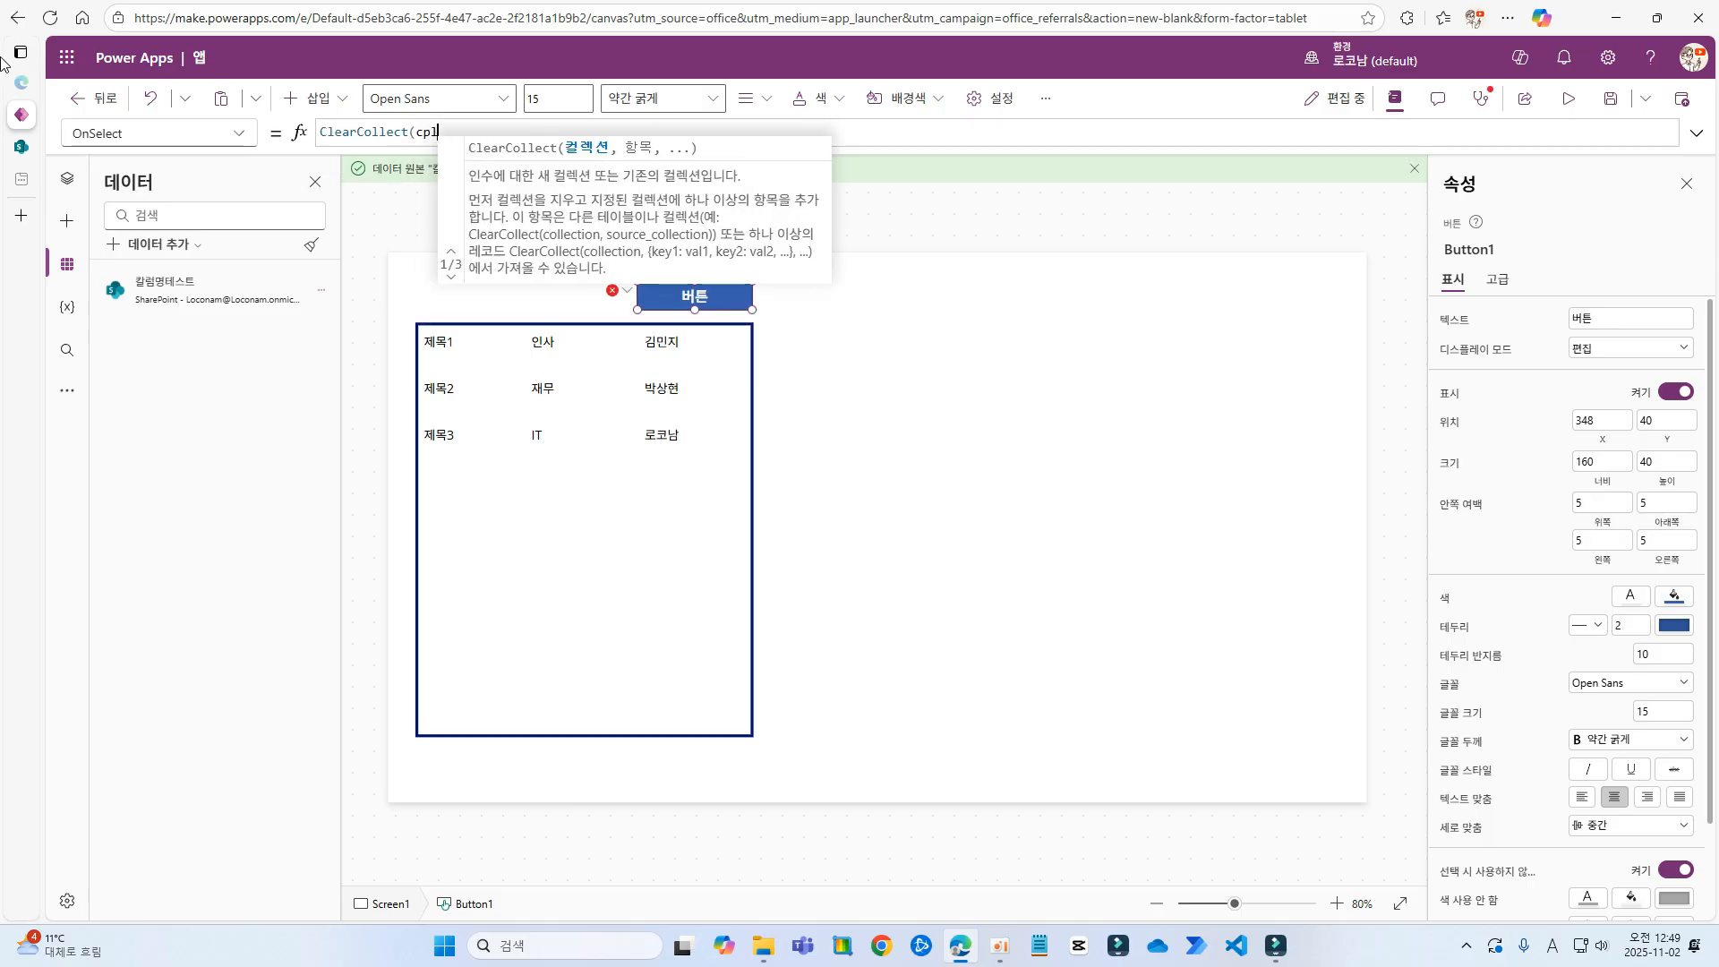
pyautogui.write('m,')
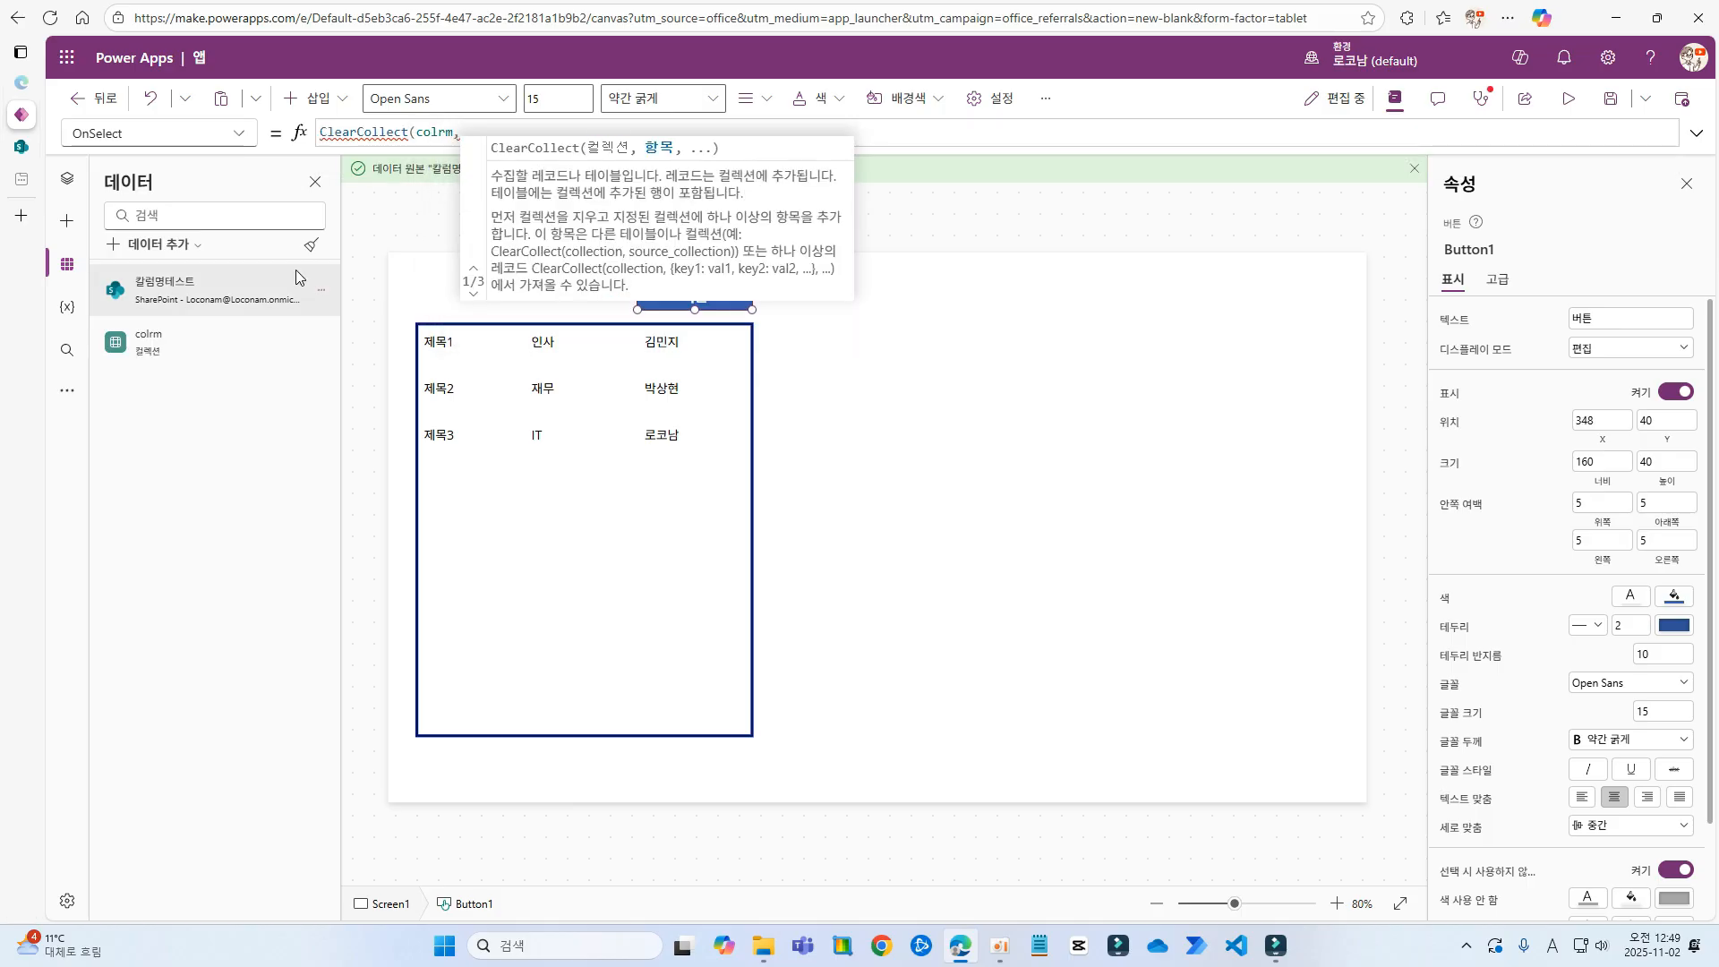
pyautogui.press('Hangul')
pyautogui.write("'칼럼명테스트')")
# Duplicate the gallery to the right of the original and set the copy's Items to colrm
pyautogui.click(632, 607)
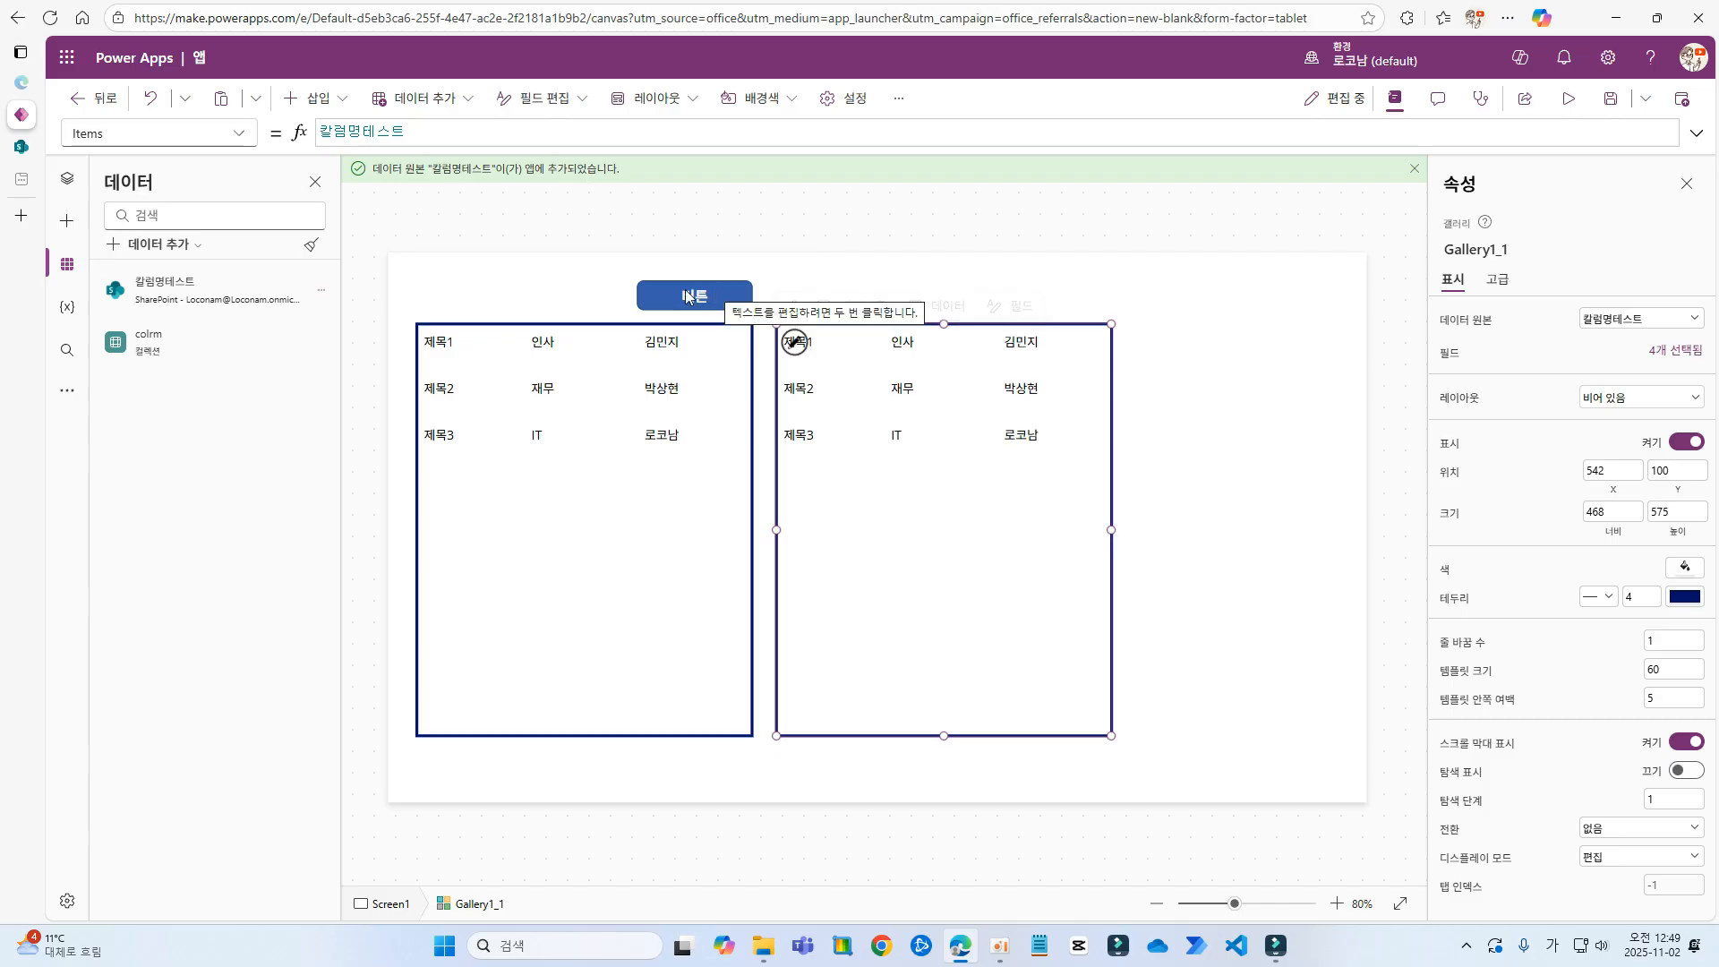
pyautogui.click(717, 296)
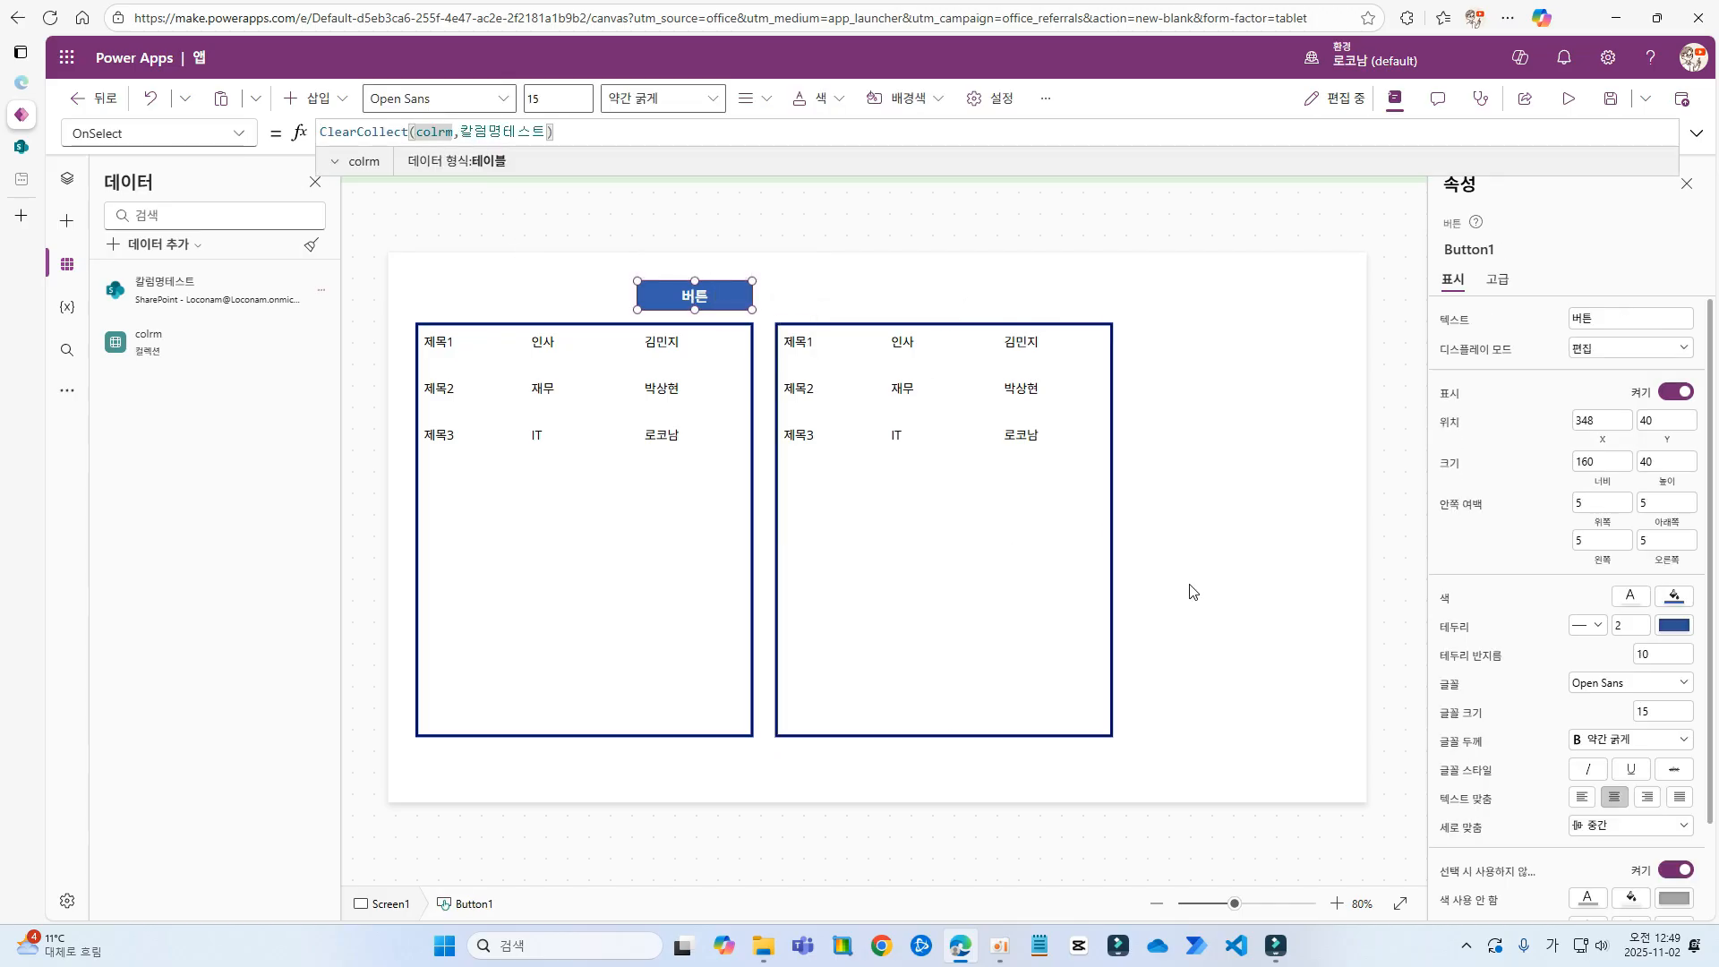
pyautogui.click(1068, 643)
pyautogui.click(407, 134)
pyautogui.hotkey('ctrl', 'a')
pyautogui.press('BackSpace')
pyautogui.write('채')
pyautogui.press('BackSpace')
pyautogui.write('colrm')
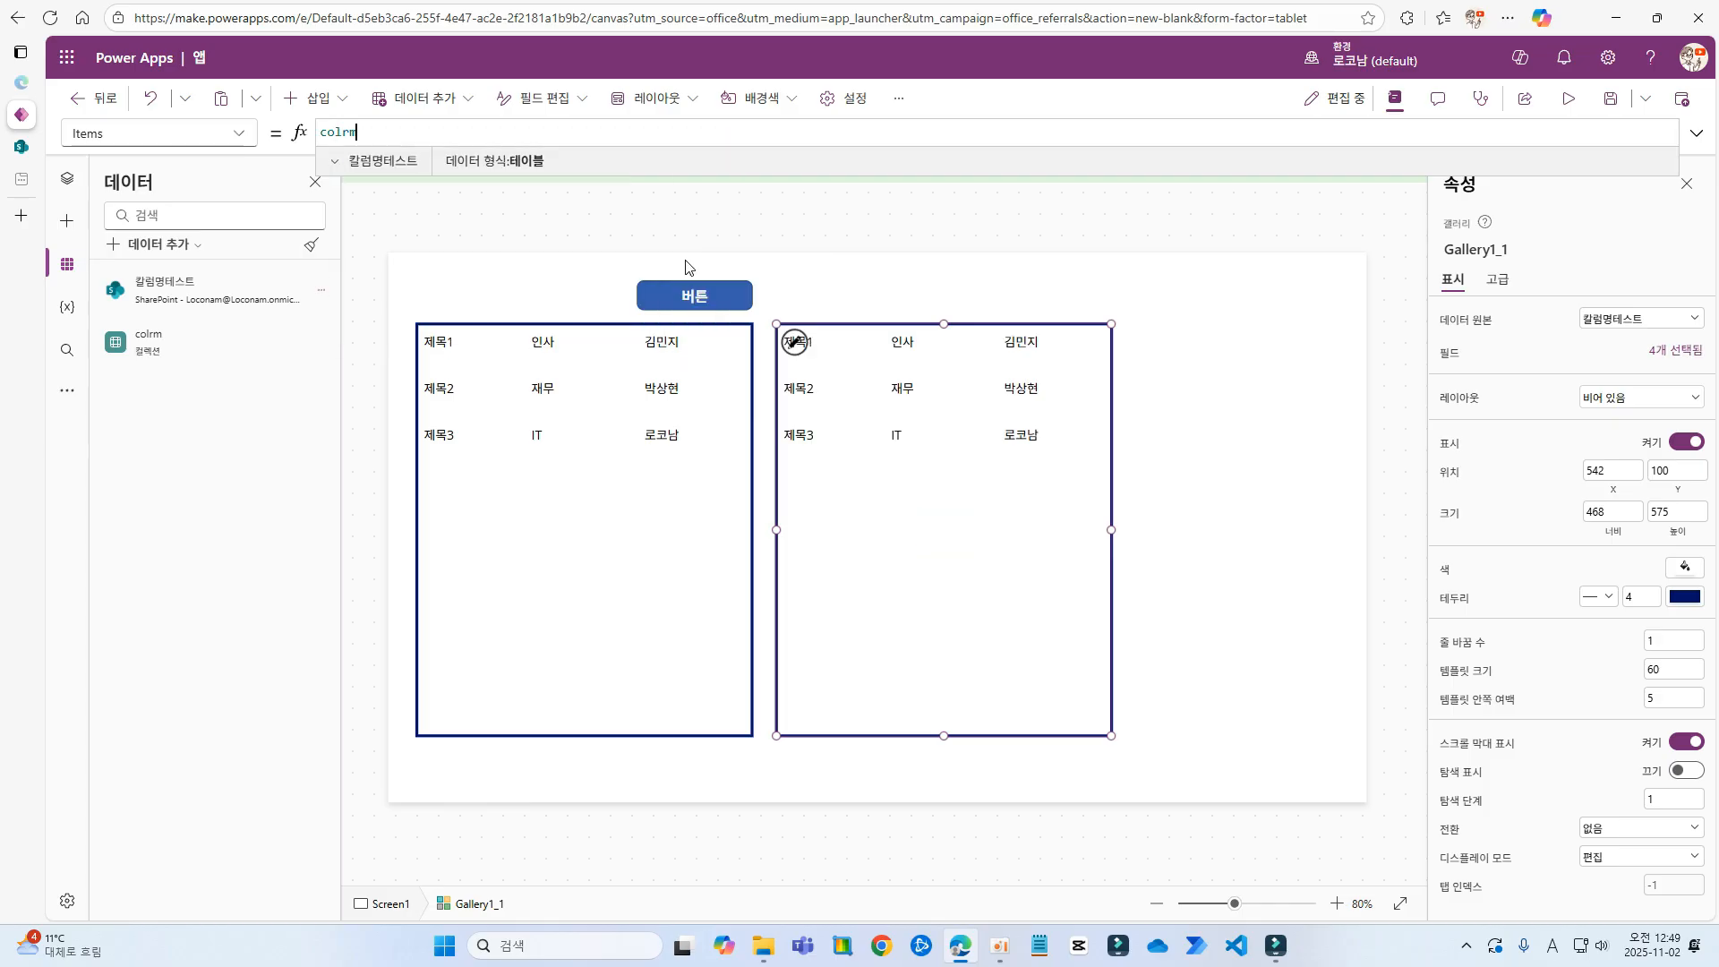
# Examine the fields offered for the copied gallery's middle label and the formulas of its labels
pyautogui.click(902, 349)
pyautogui.click(438, 131)
pyautogui.scroll(-3, 564, 242)
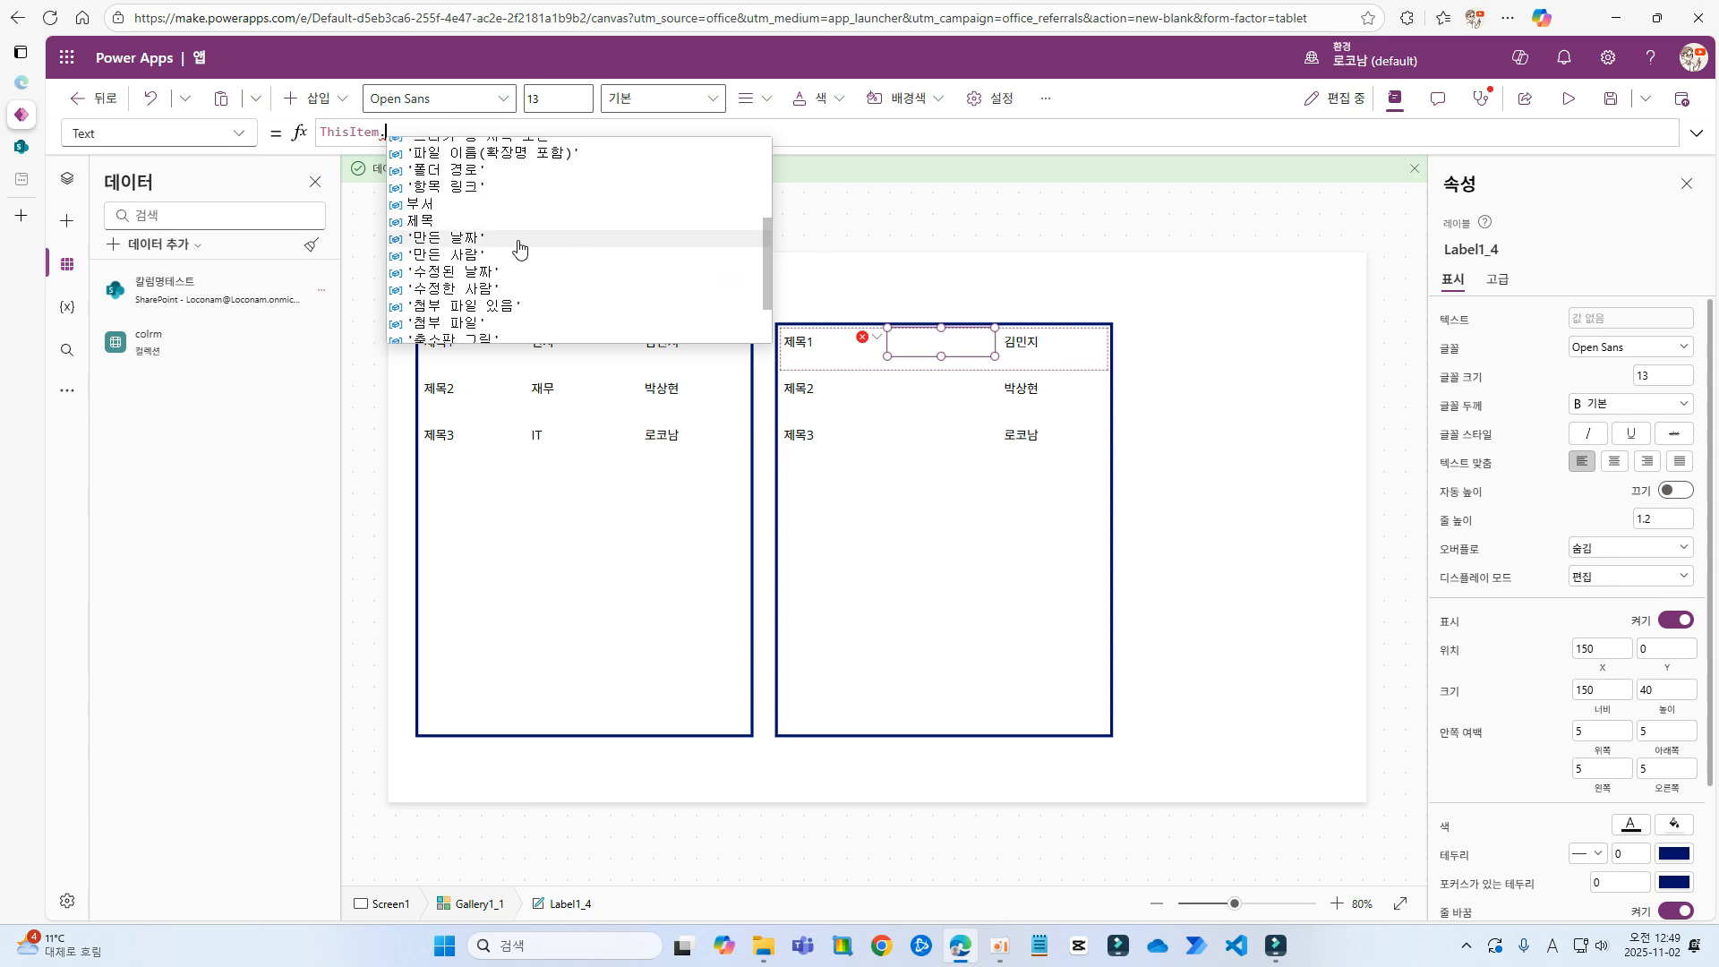
pyautogui.press('Escape')
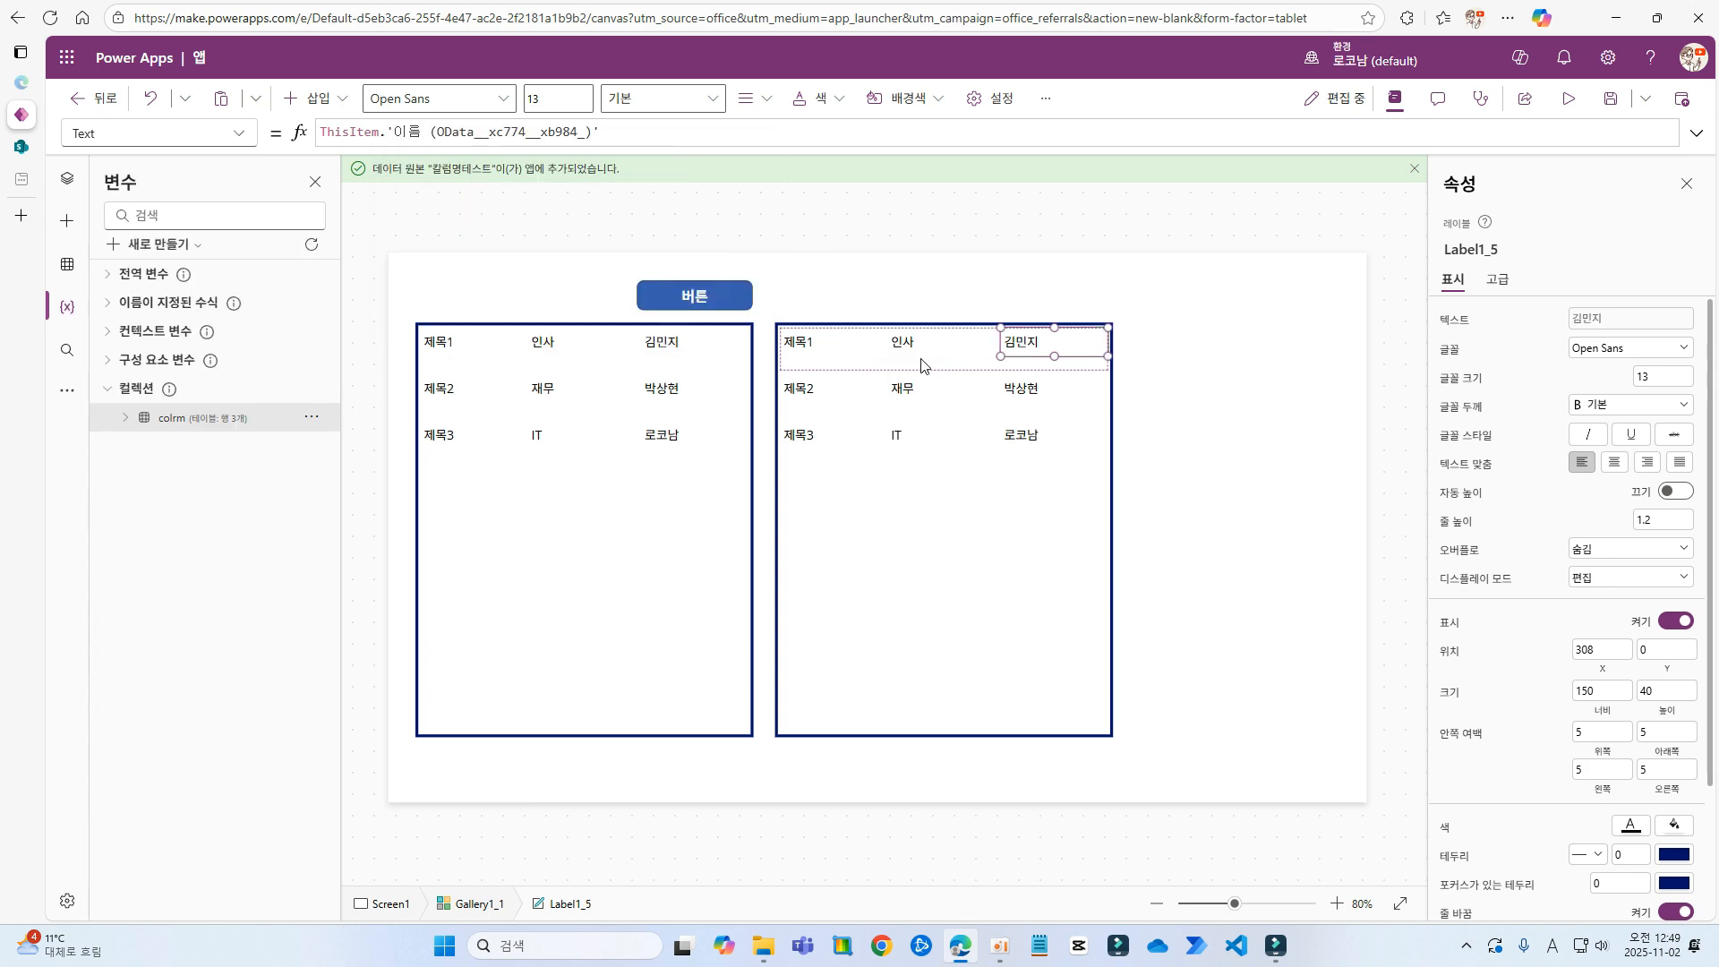
pyautogui.click(922, 351)
pyautogui.click(1064, 340)
pyautogui.click(940, 421)
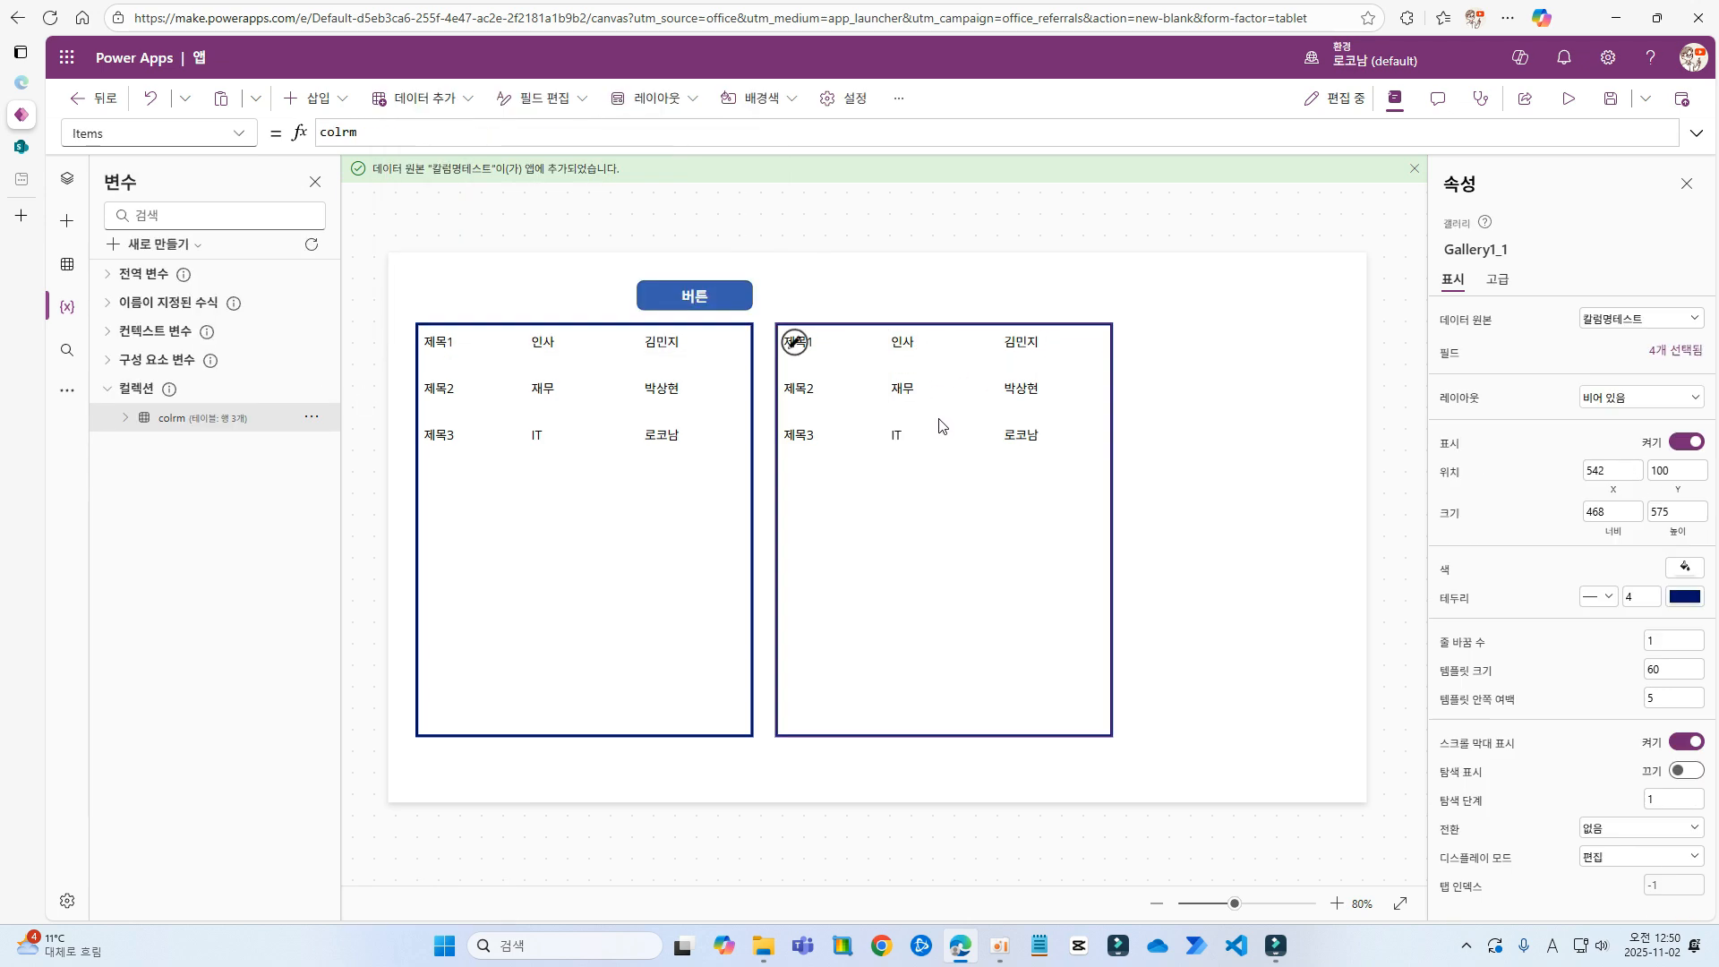
# View the colrm collection's table and adjust its column widths to examine the full encoded names of the department and name columns
pyautogui.click(262, 426)
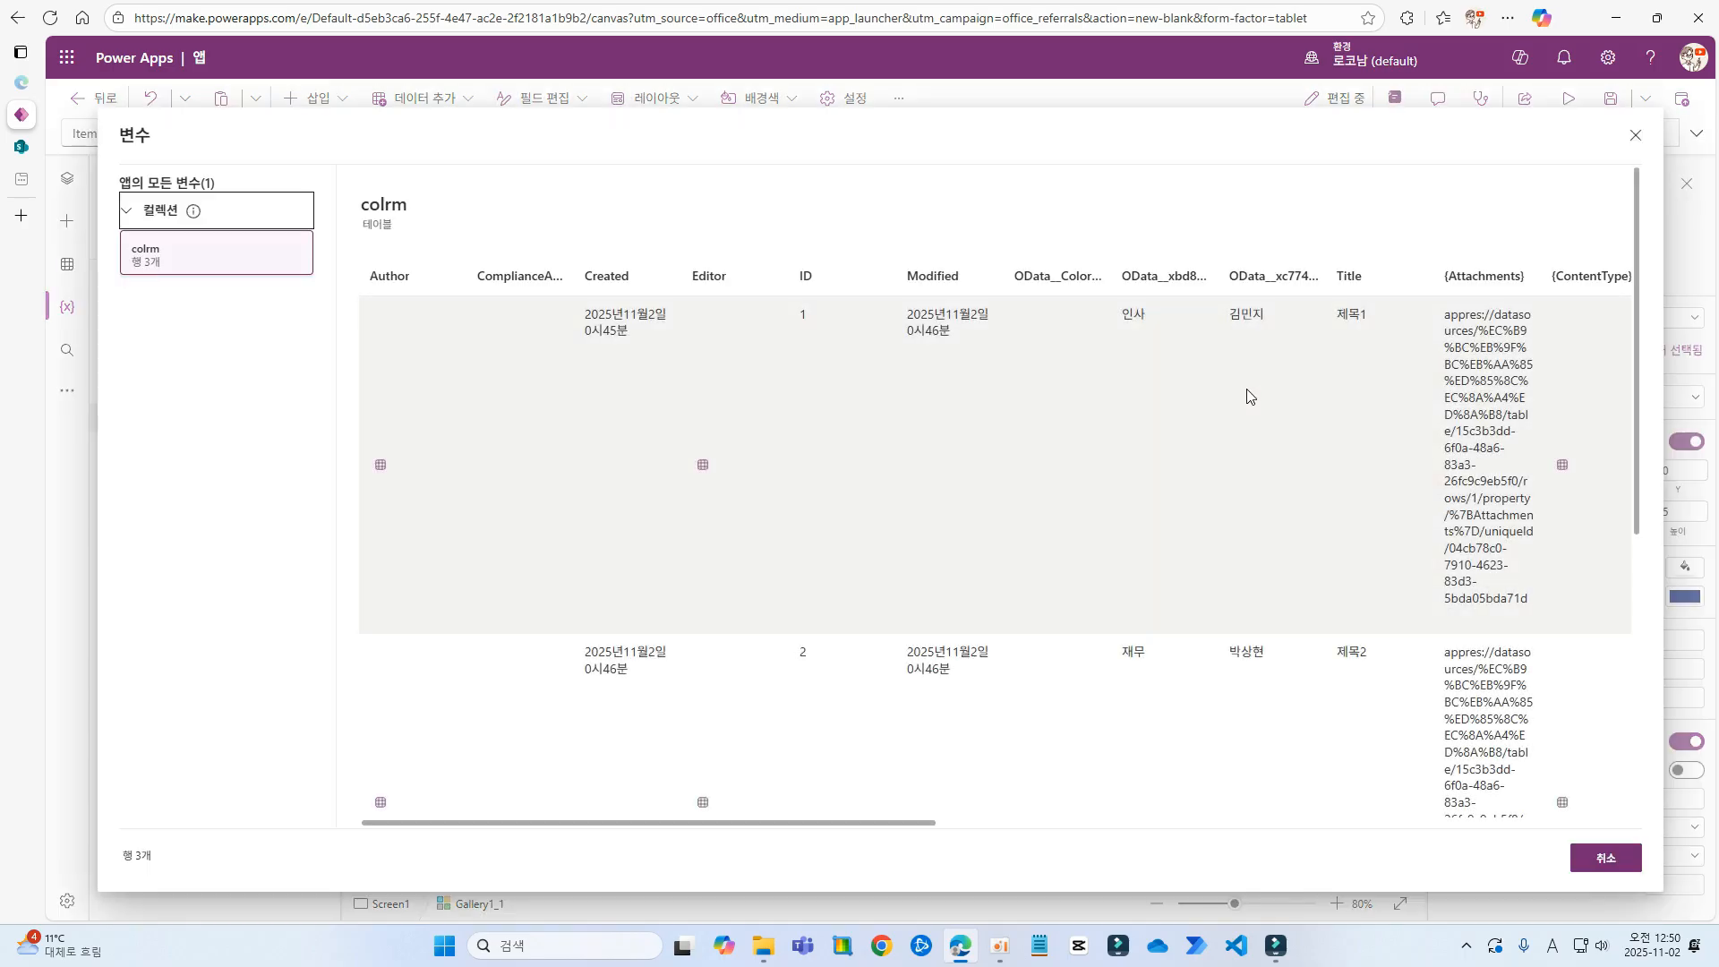
pyautogui.moveTo(1214, 280); pyautogui.dragTo(1490, 281)
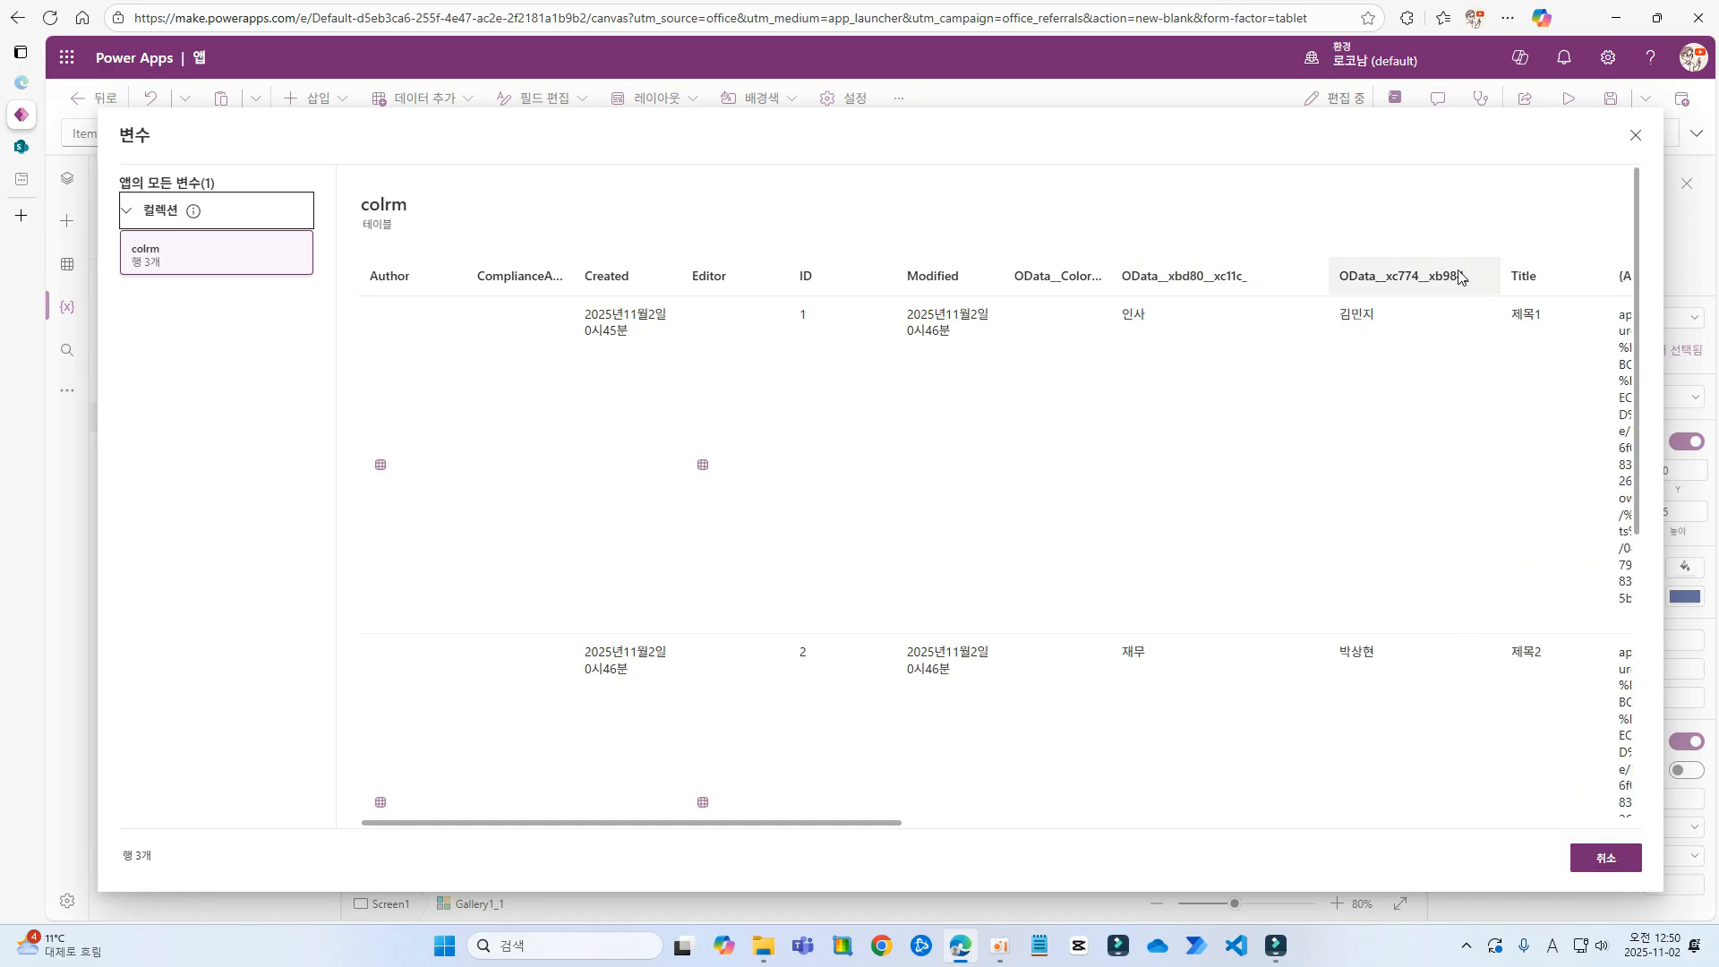
pyautogui.moveTo(1111, 277); pyautogui.dragTo(1162, 278)
pyautogui.moveTo(798, 822); pyautogui.dragTo(975, 860)
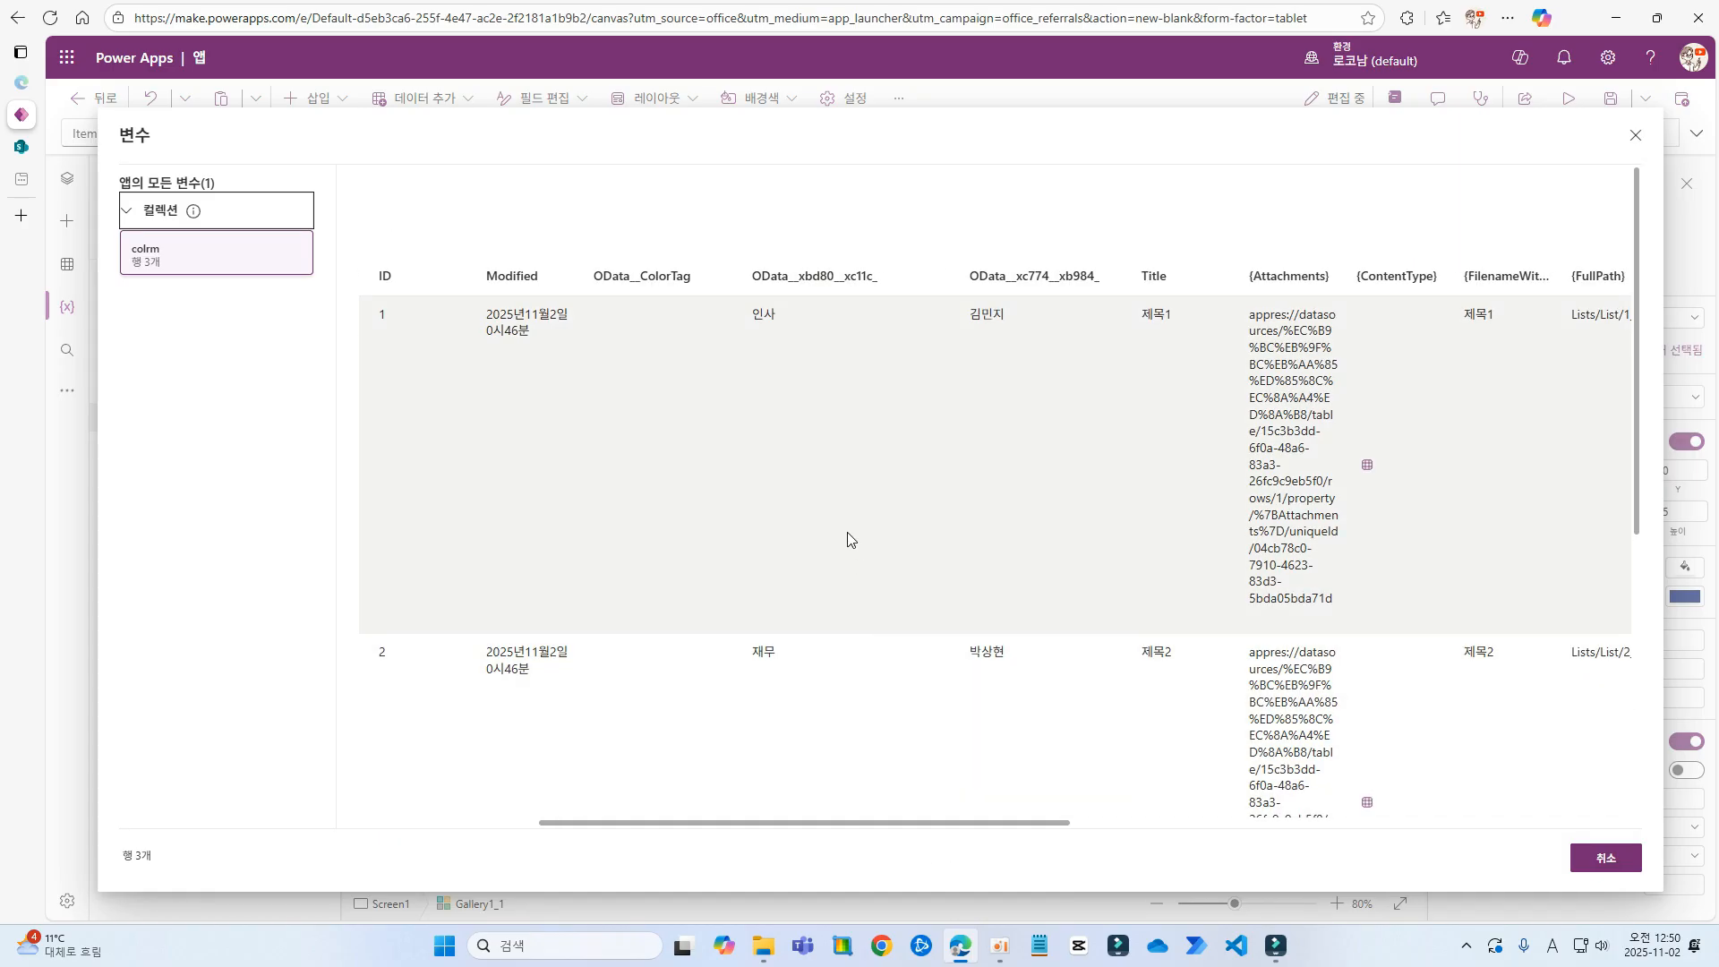
pyautogui.moveTo(950, 280); pyautogui.dragTo(860, 284)
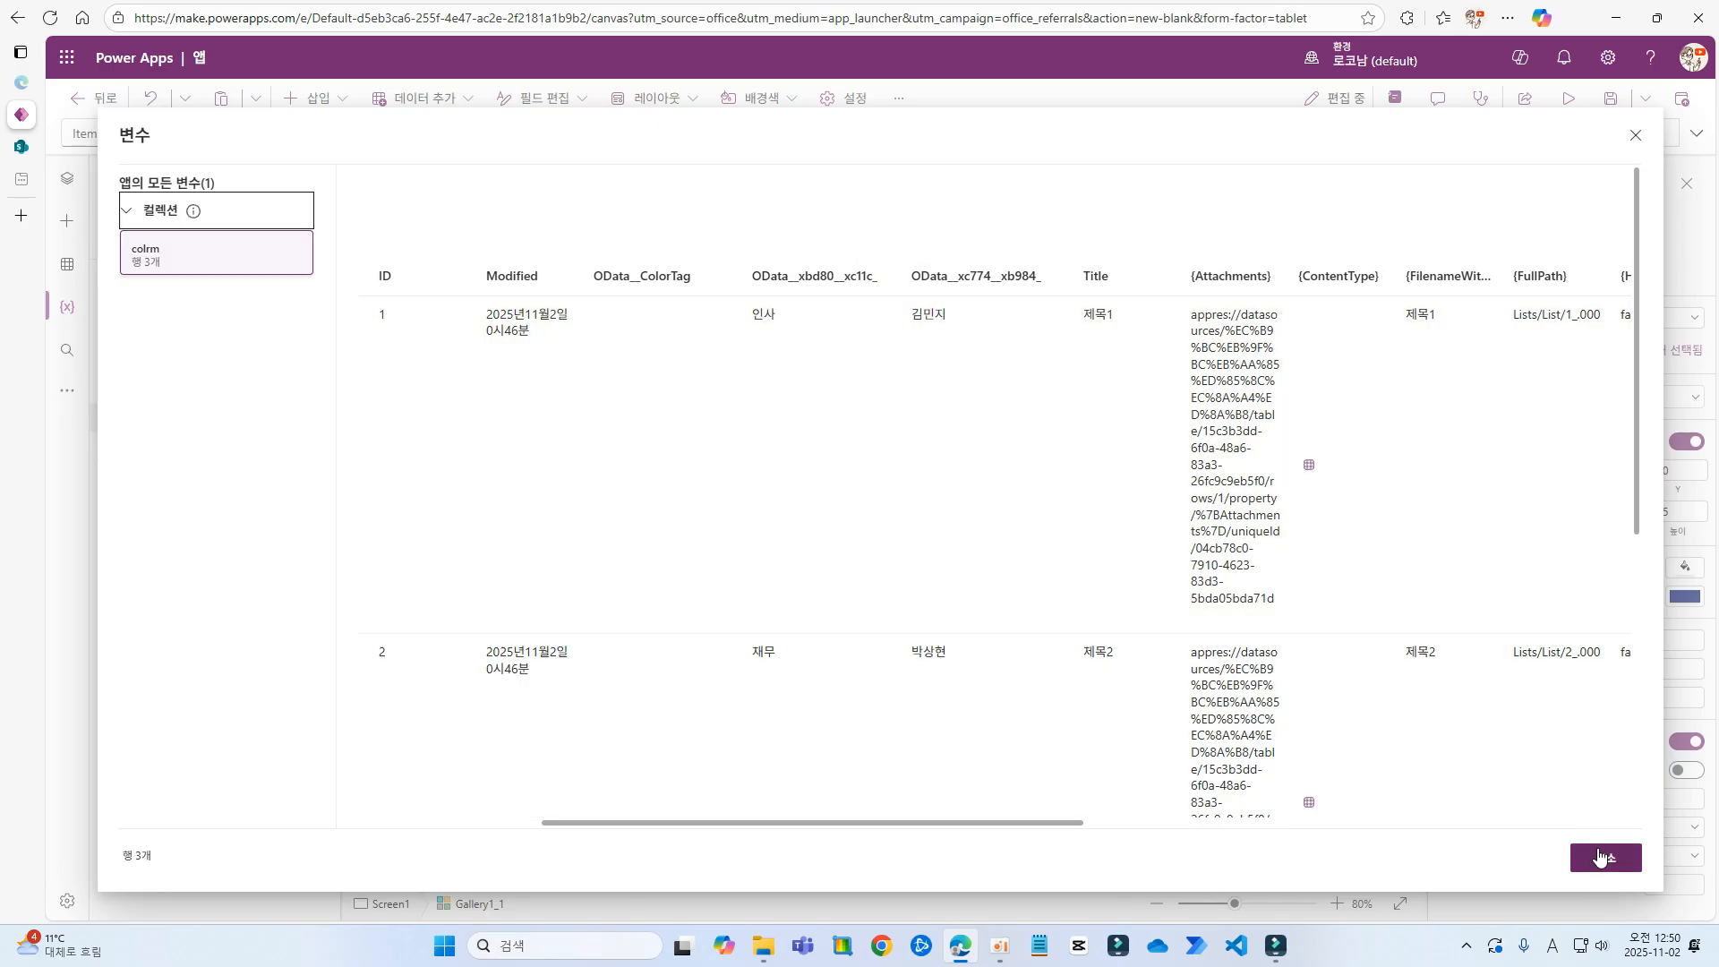
pyautogui.click(1596, 858)
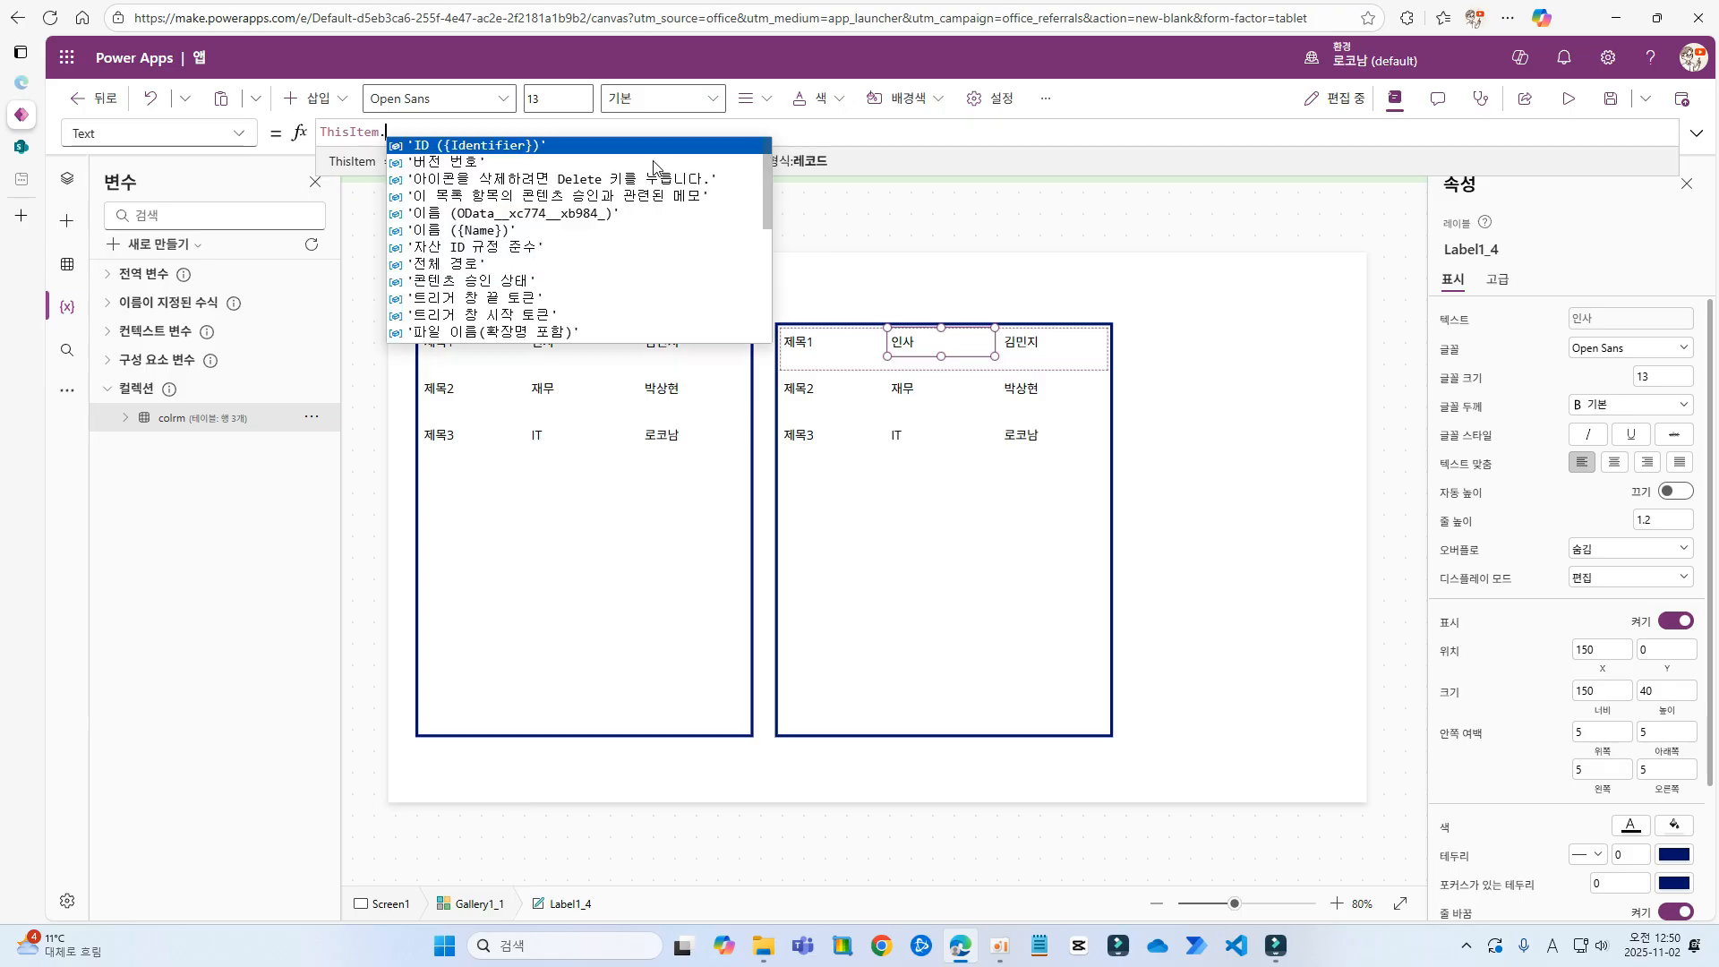
# Re-enter ThisItem.부서 and ThisItem.'이름 (OData__xc774__xb984_)' as the Text of the copied gallery's middle and third labels
pyautogui.scroll(-3, 603, 215)
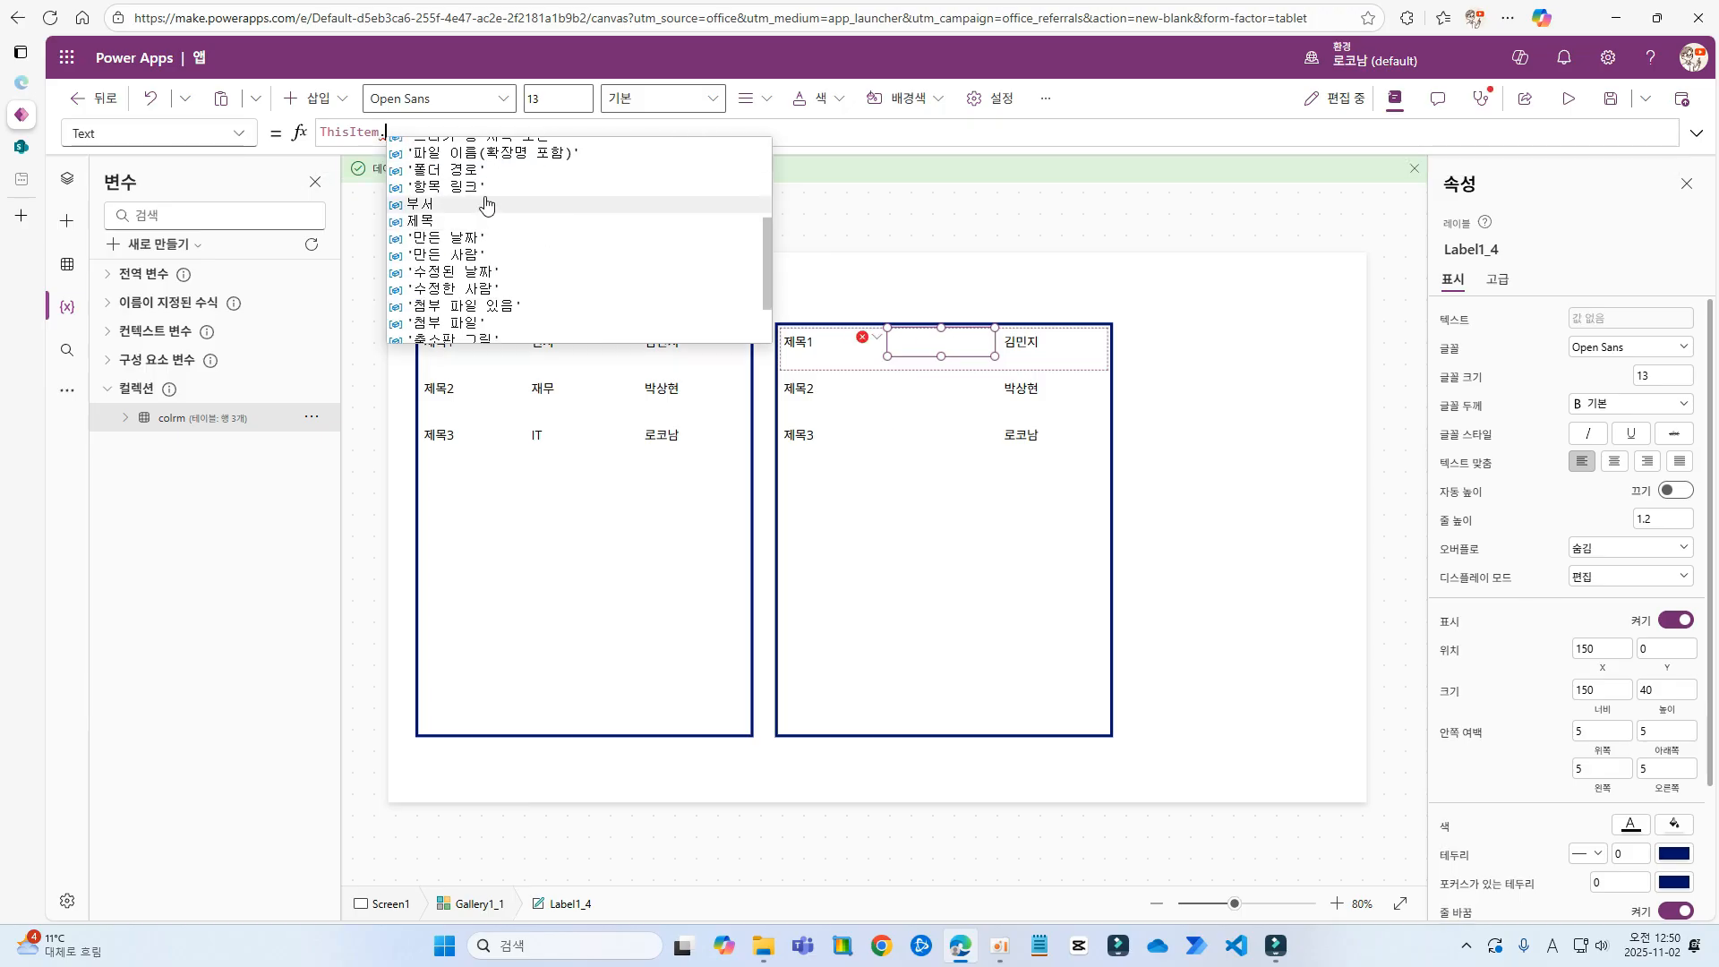
pyautogui.click(486, 205)
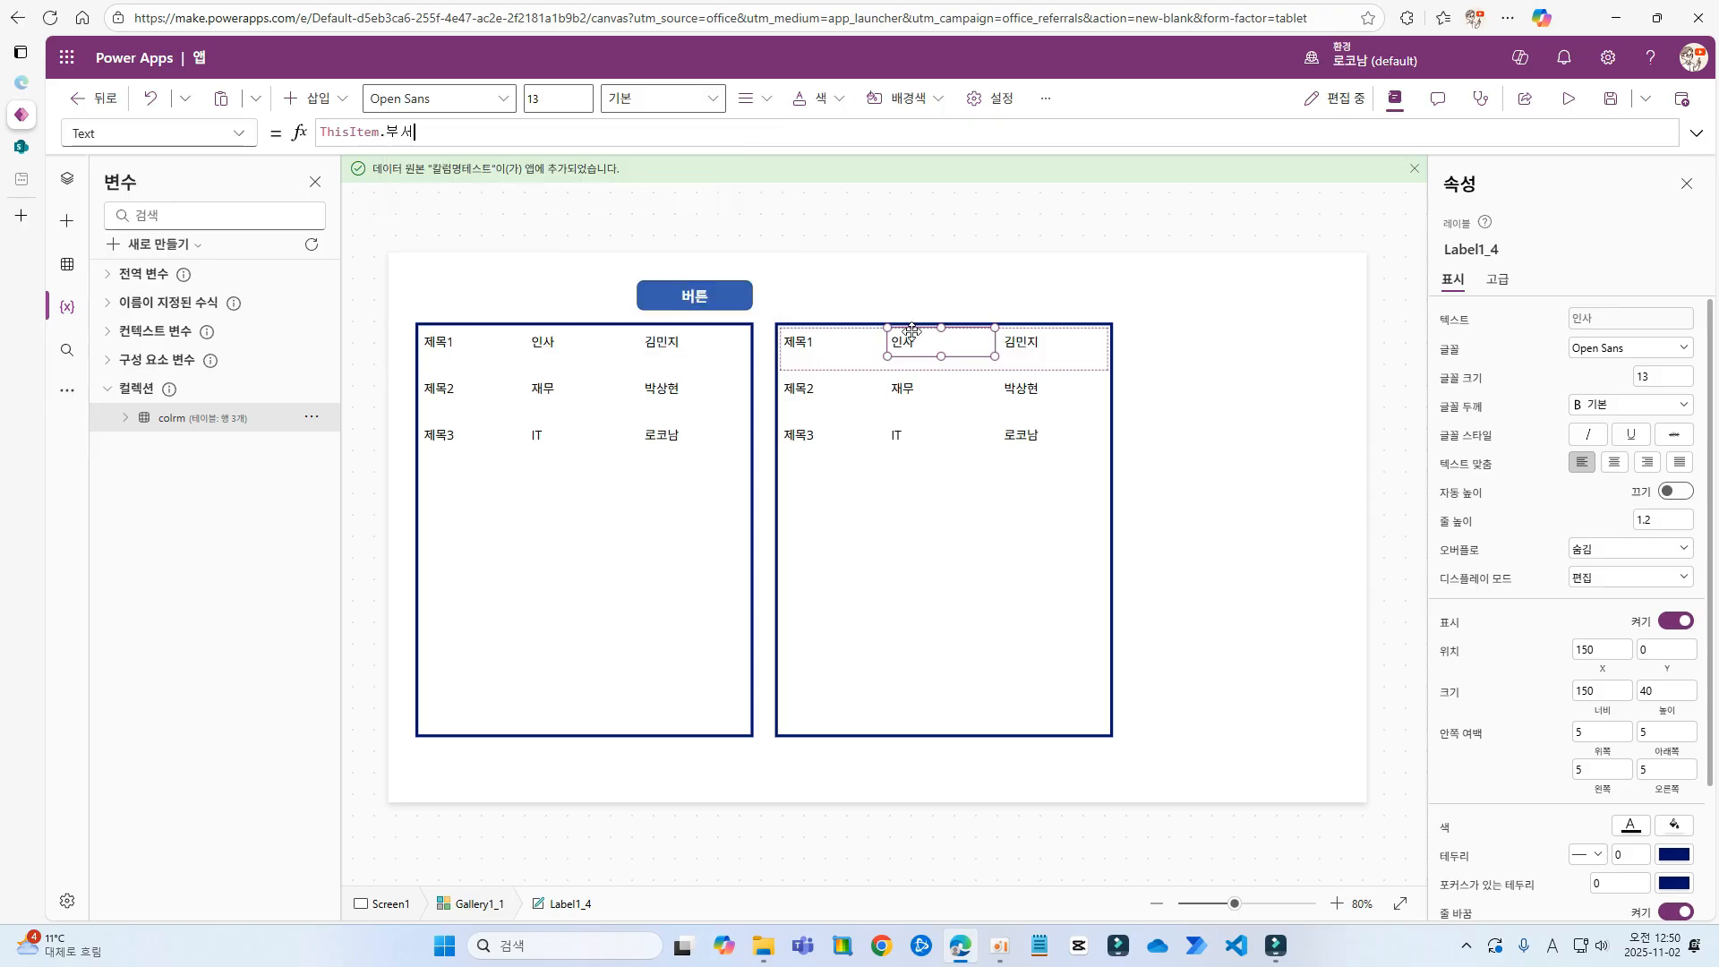
pyautogui.click(1020, 342)
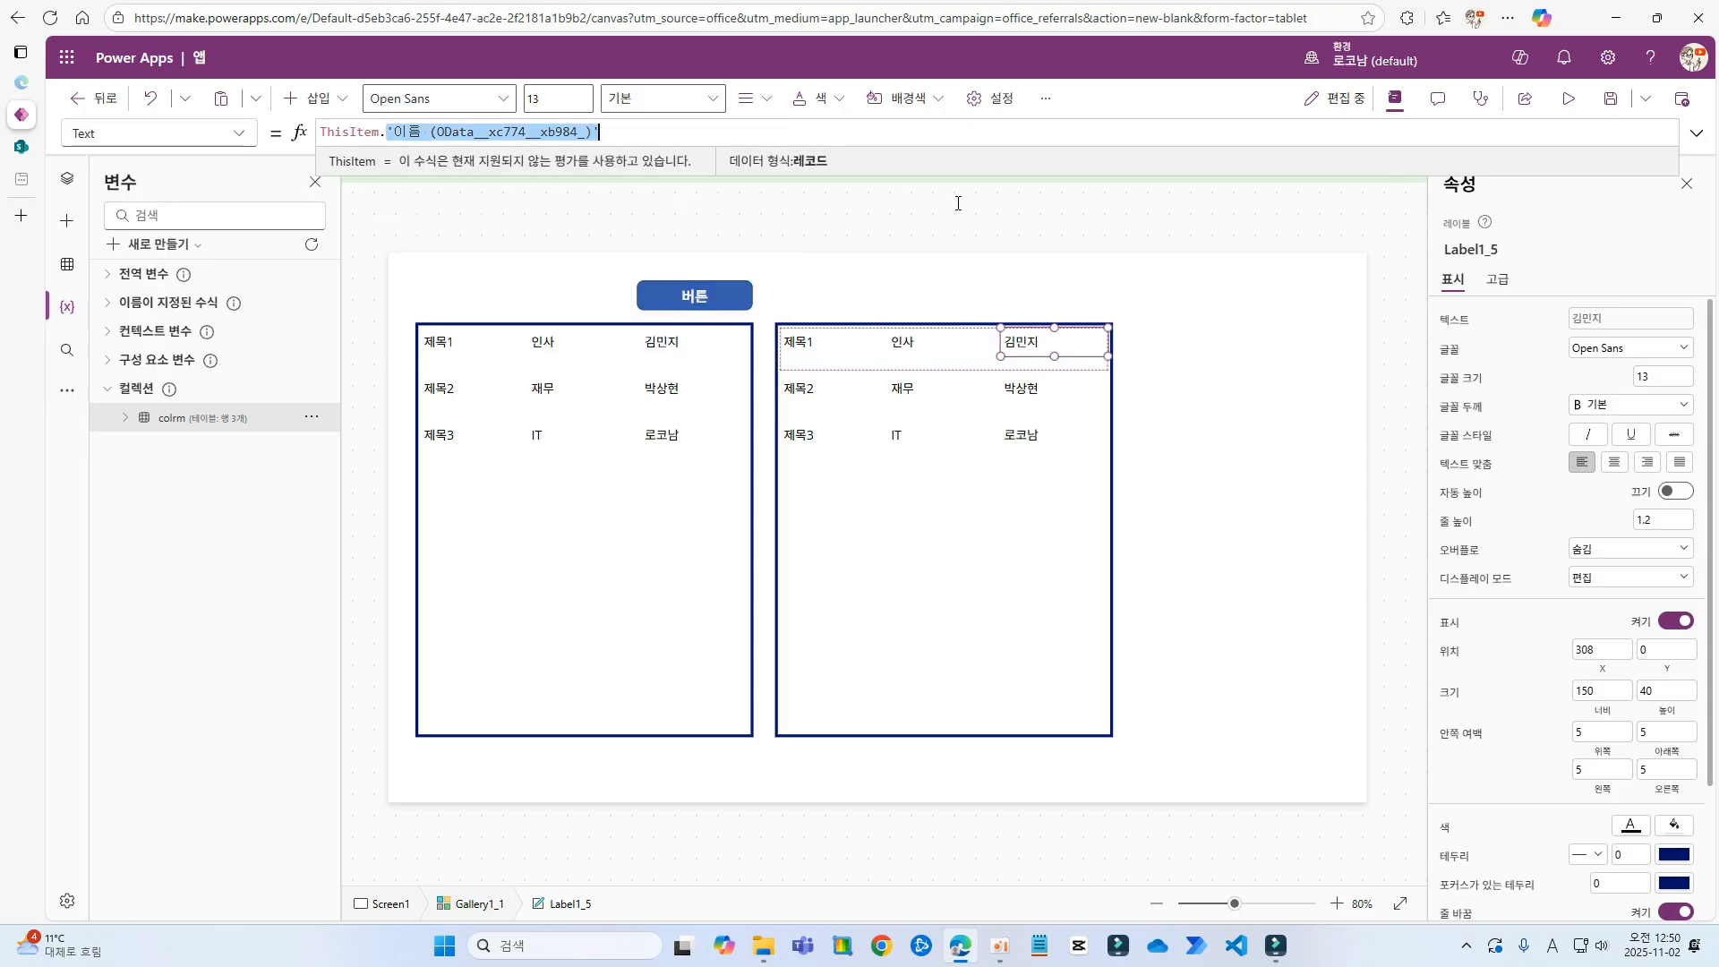
pyautogui.press('BackSpace')
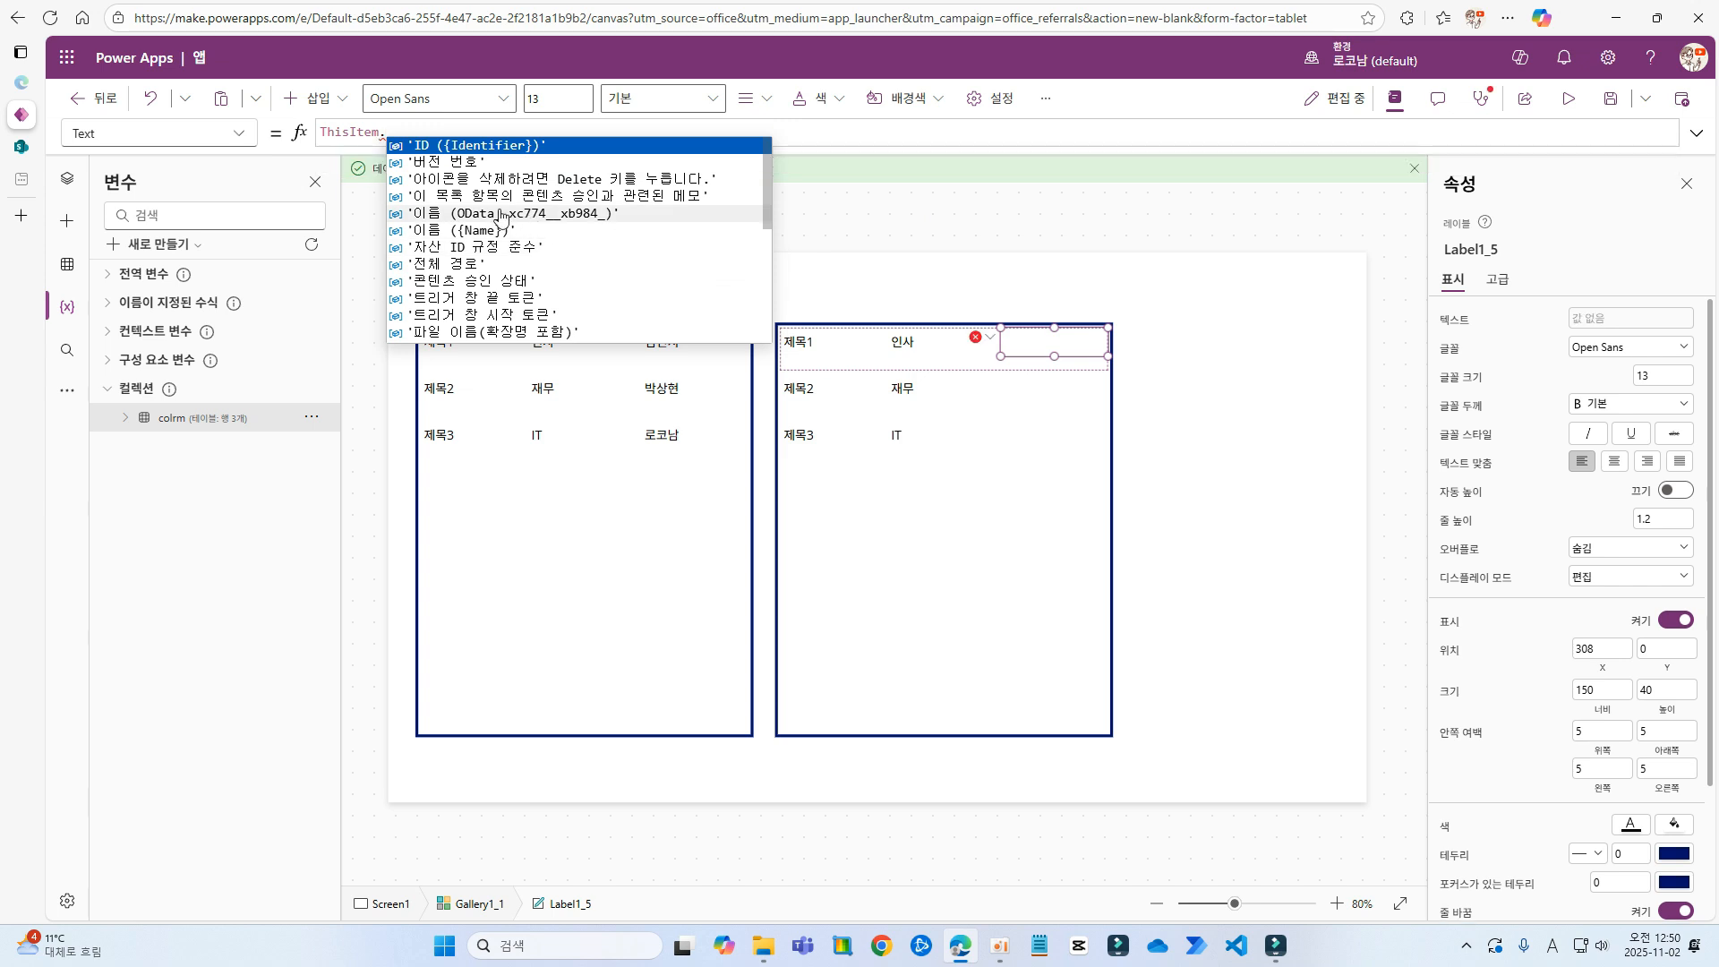
pyautogui.click(502, 213)
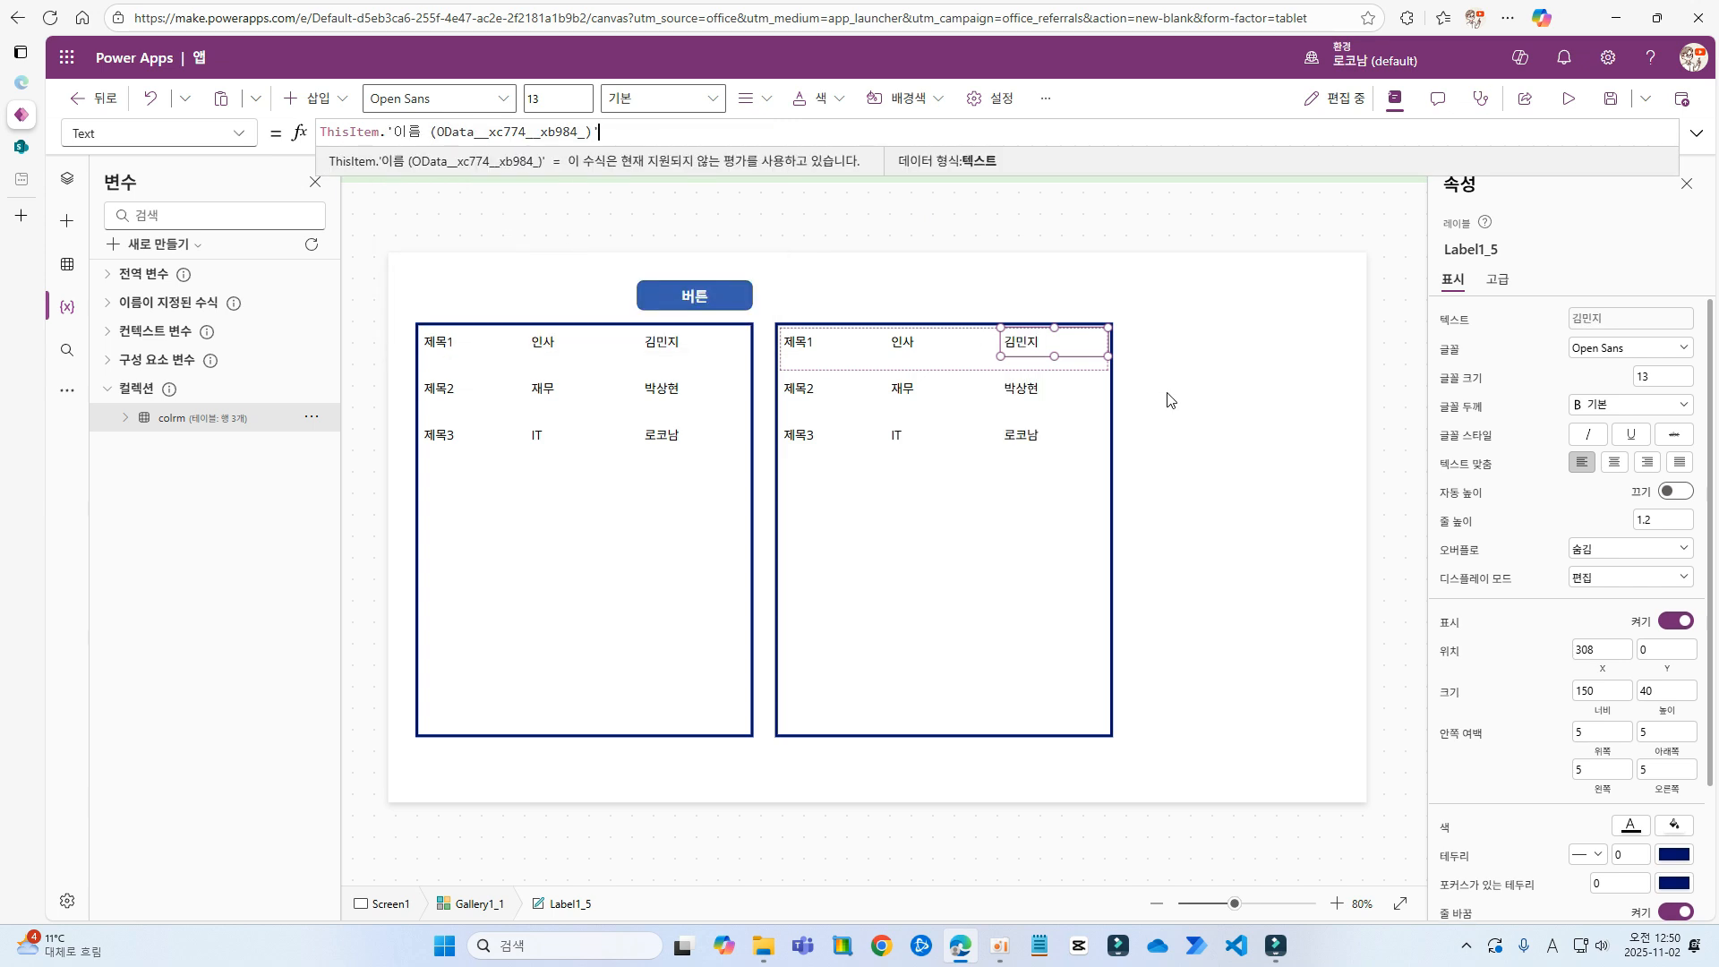
pyautogui.moveTo(441, 132); pyautogui.dragTo(587, 133)
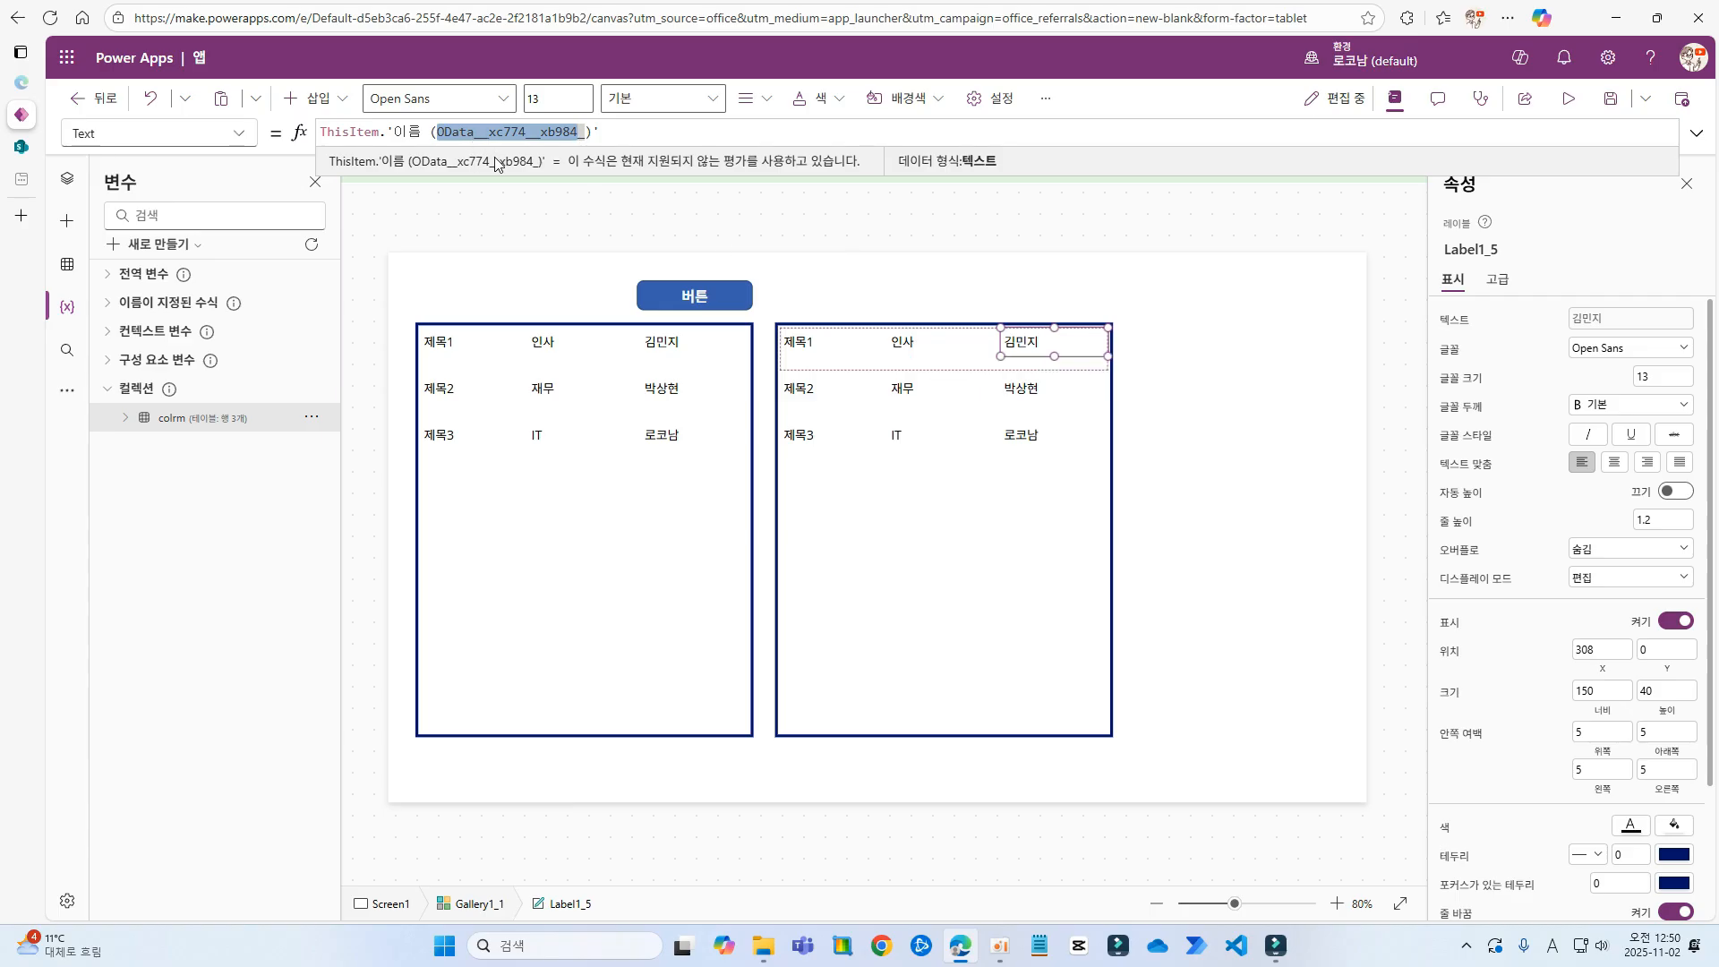
# Switch to the SharePoint list 칼럼명테스트 and add a single-line text column named dep
pyautogui.hotkey('ctrl', 'Tab')
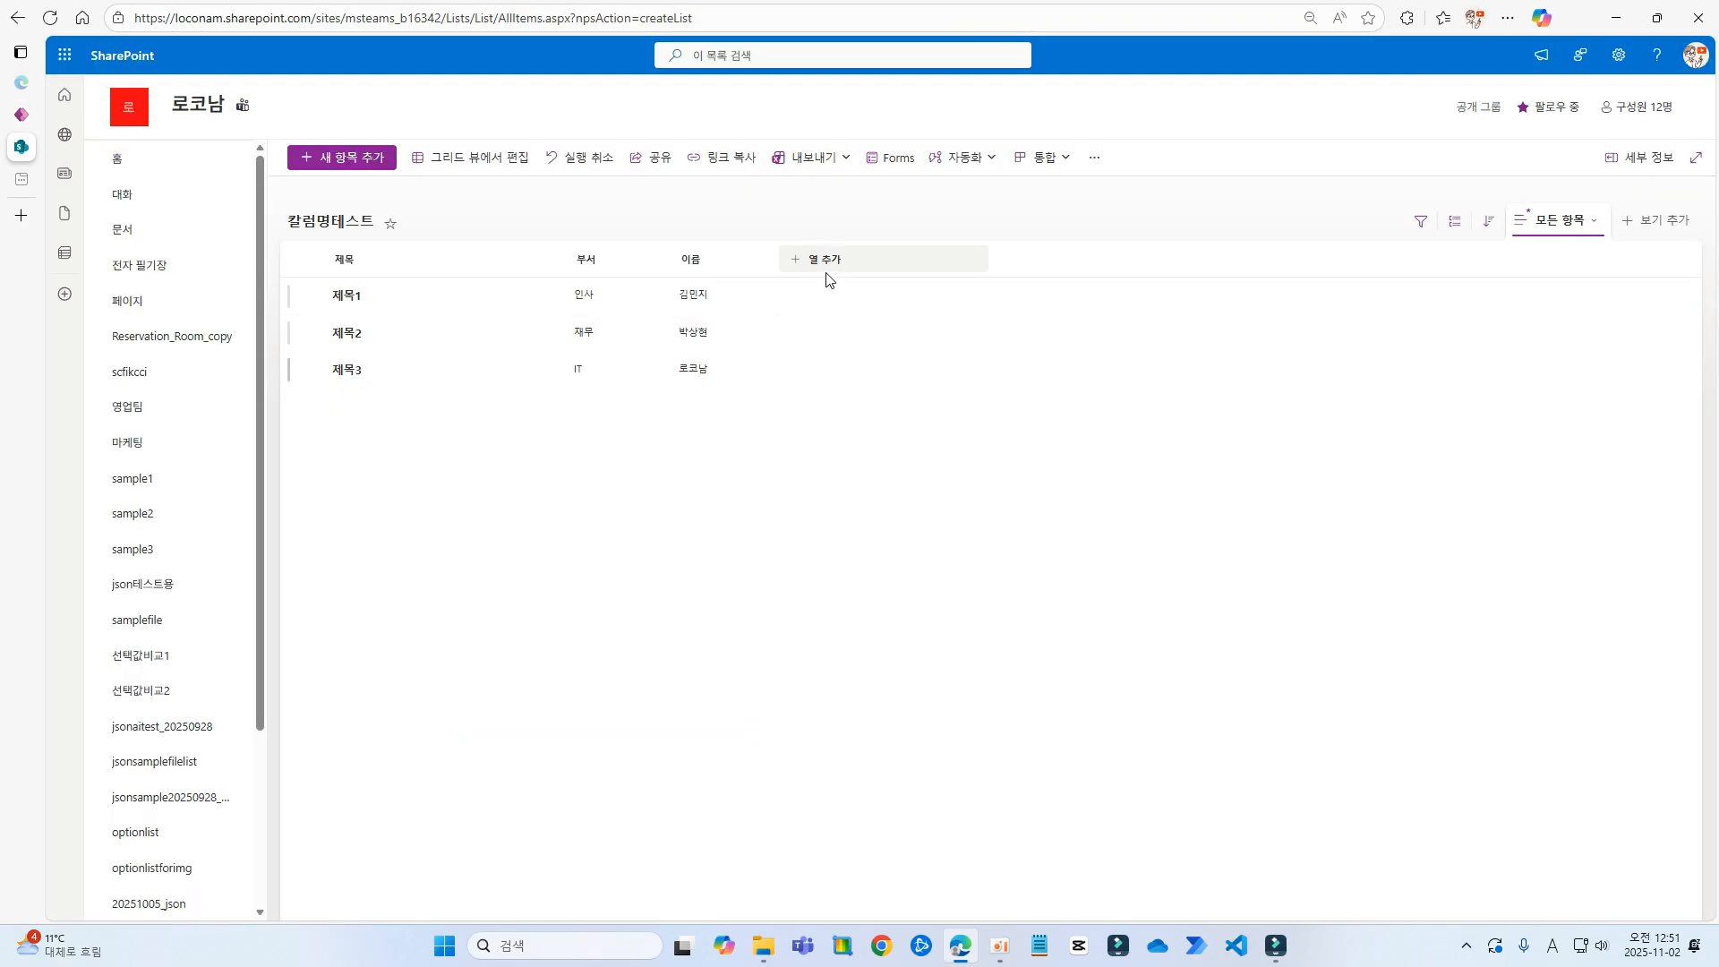
pyautogui.click(868, 260)
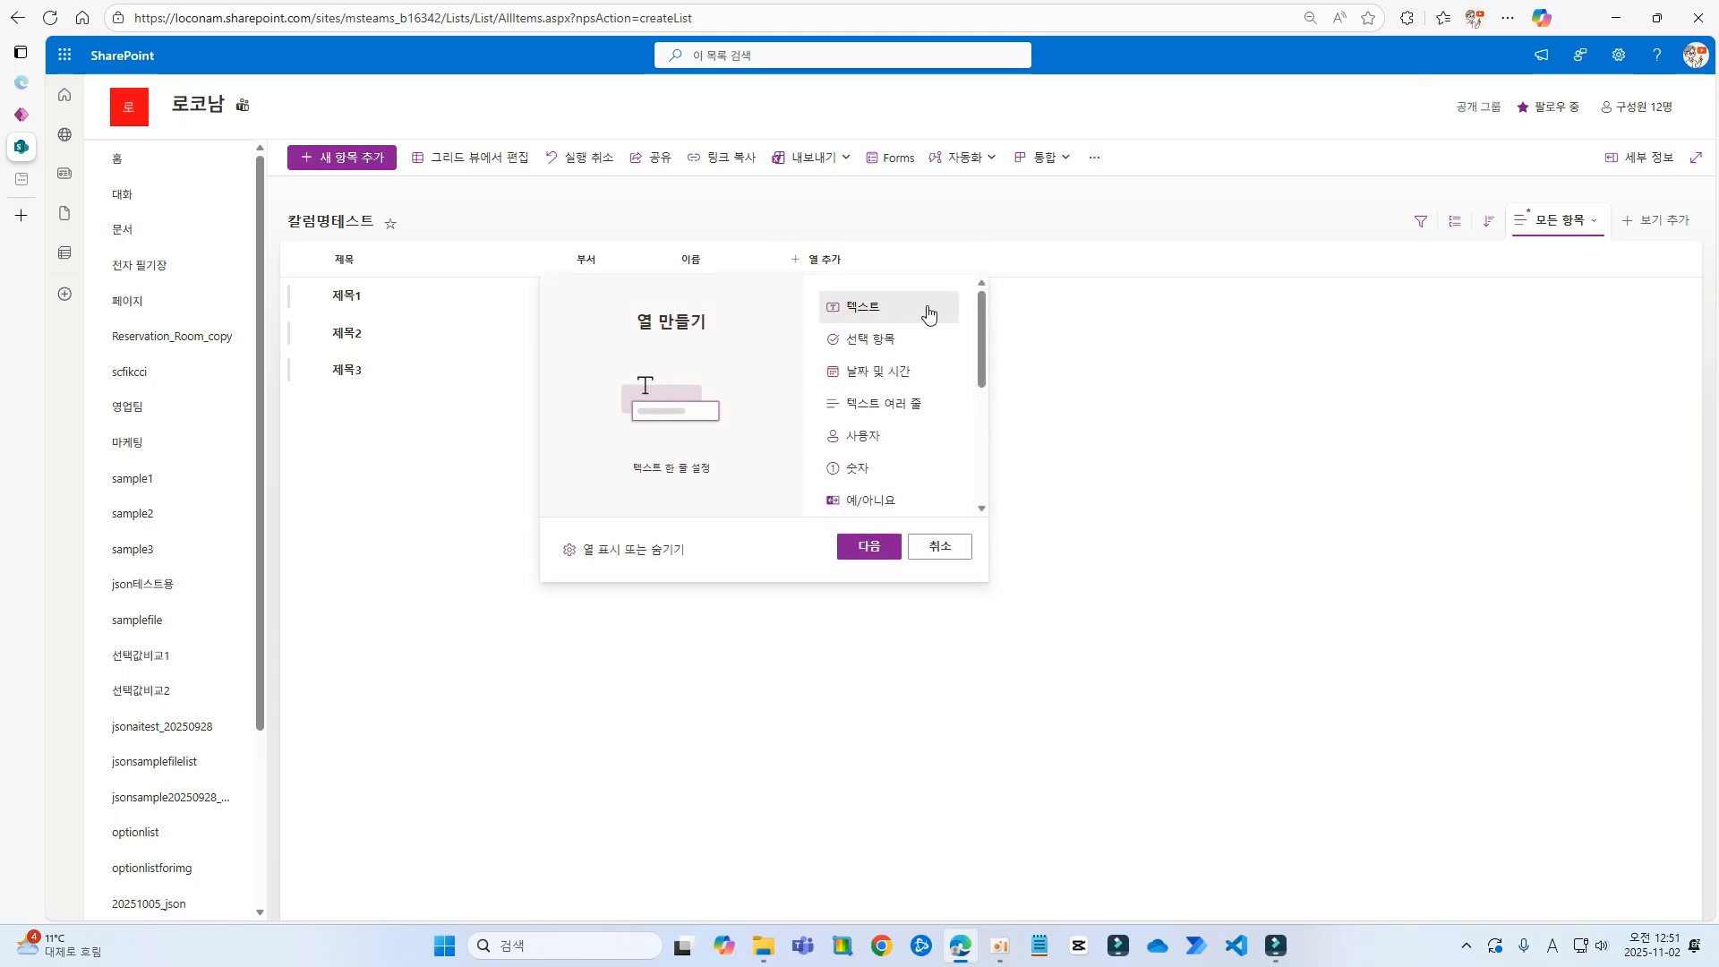
pyautogui.click(868, 545)
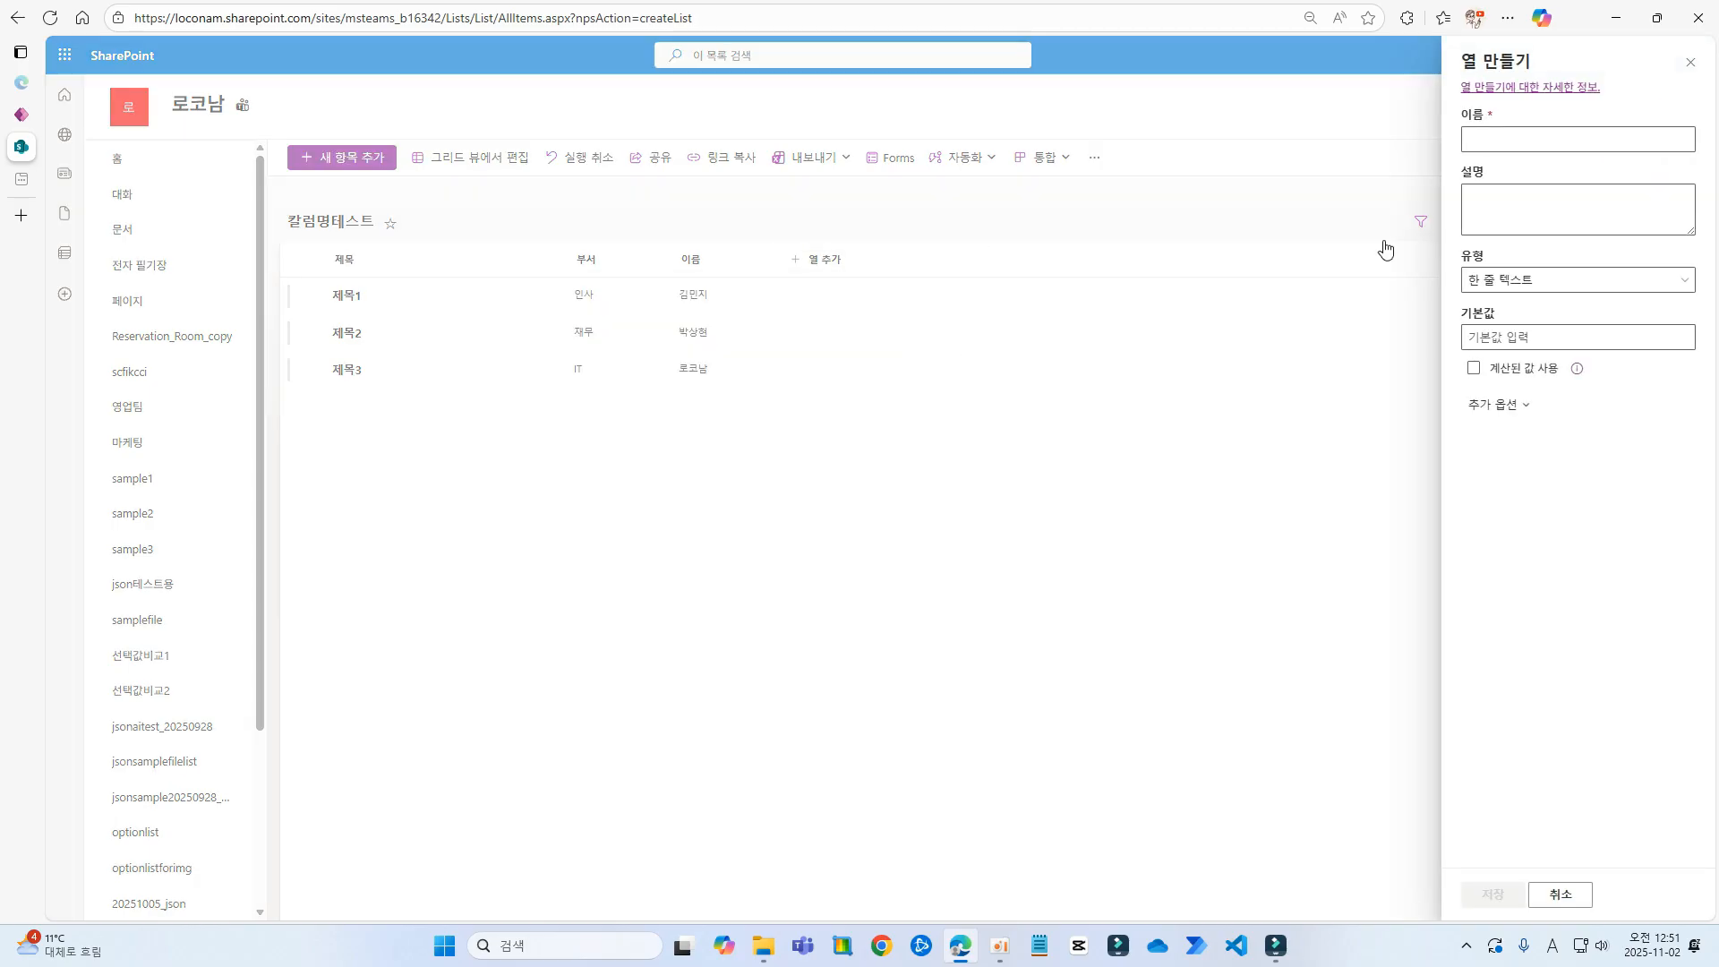
pyautogui.click(1522, 134)
pyautogui.write('de')
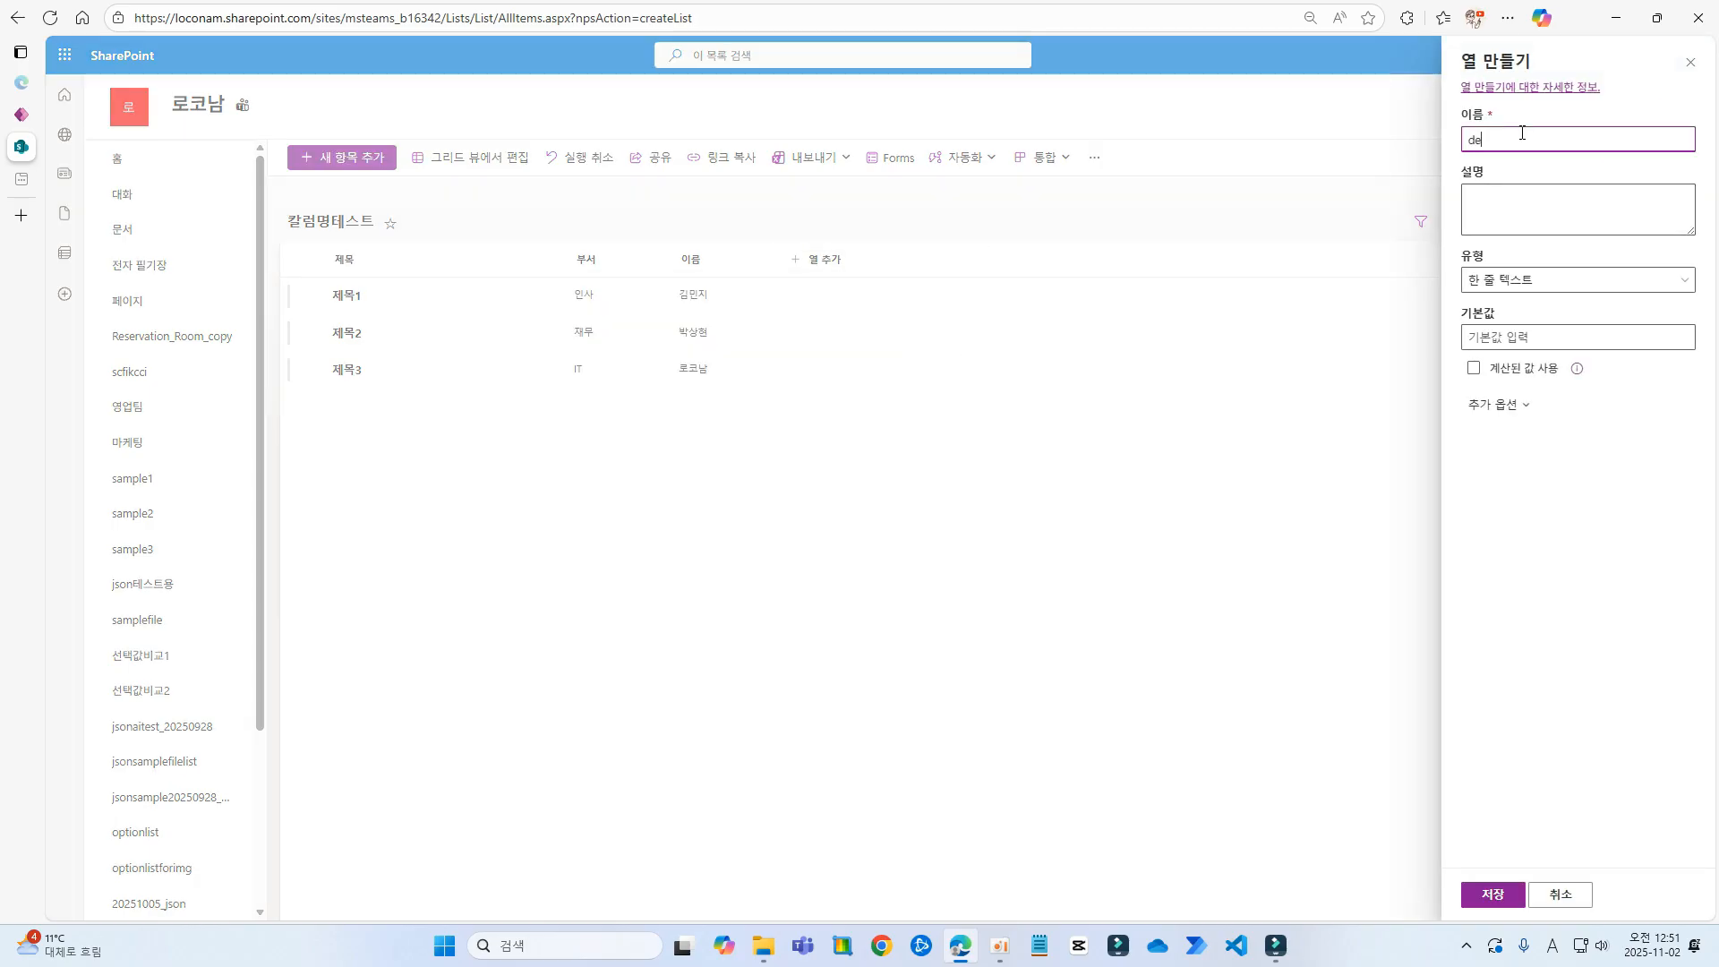
pyautogui.write('p')
pyautogui.press('Return')
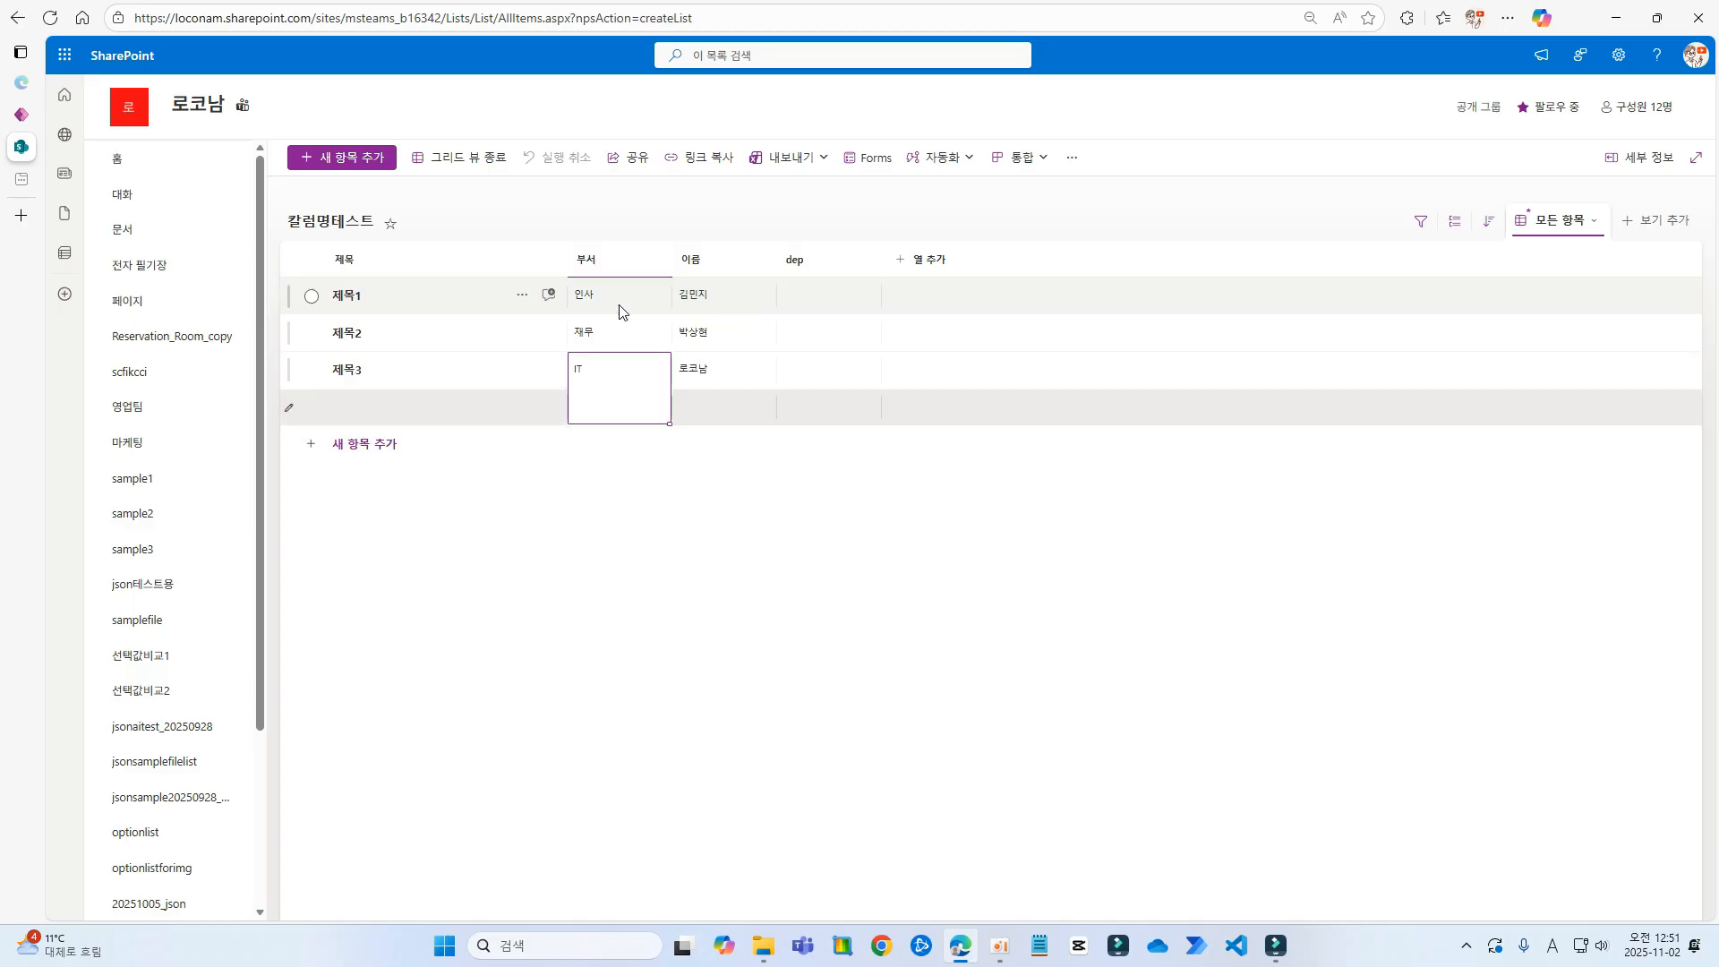
# Fill the dep column of the three list items with 인사, 재무 and IT in grid view
pyautogui.click(837, 296)
pyautogui.write('인사 재무 IT')
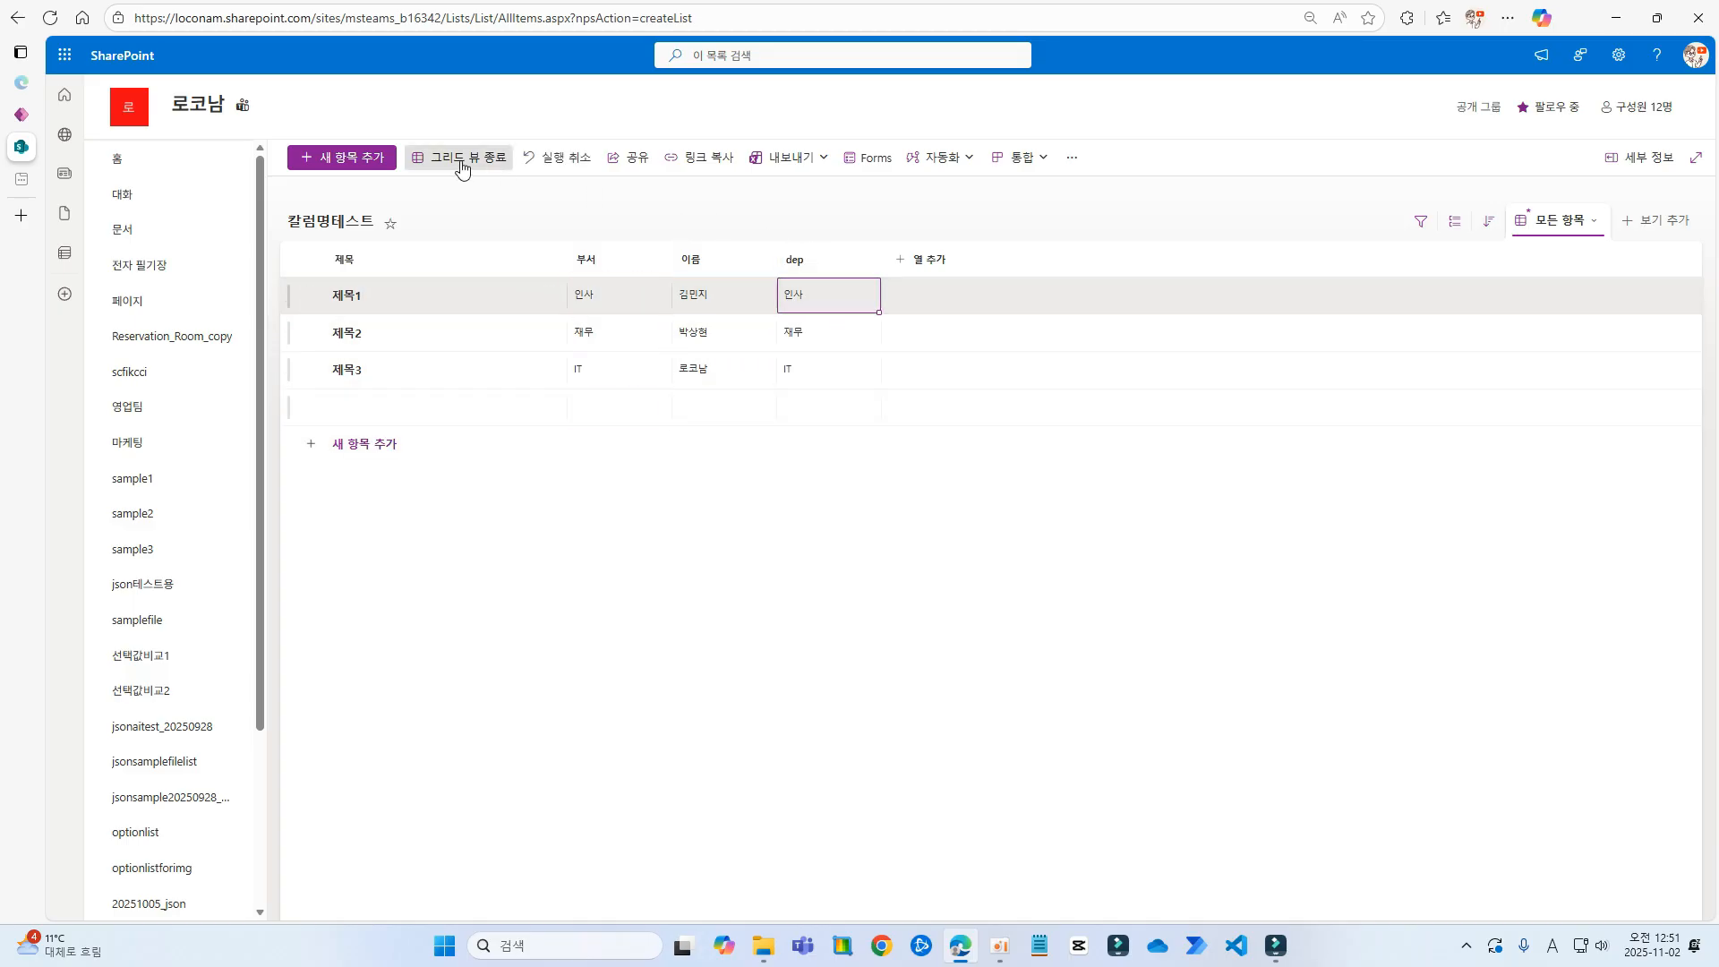
pyautogui.click(458, 157)
# Switch back to Power Apps and refresh the 칼럼명테스트 data source
pyautogui.click(21, 115)
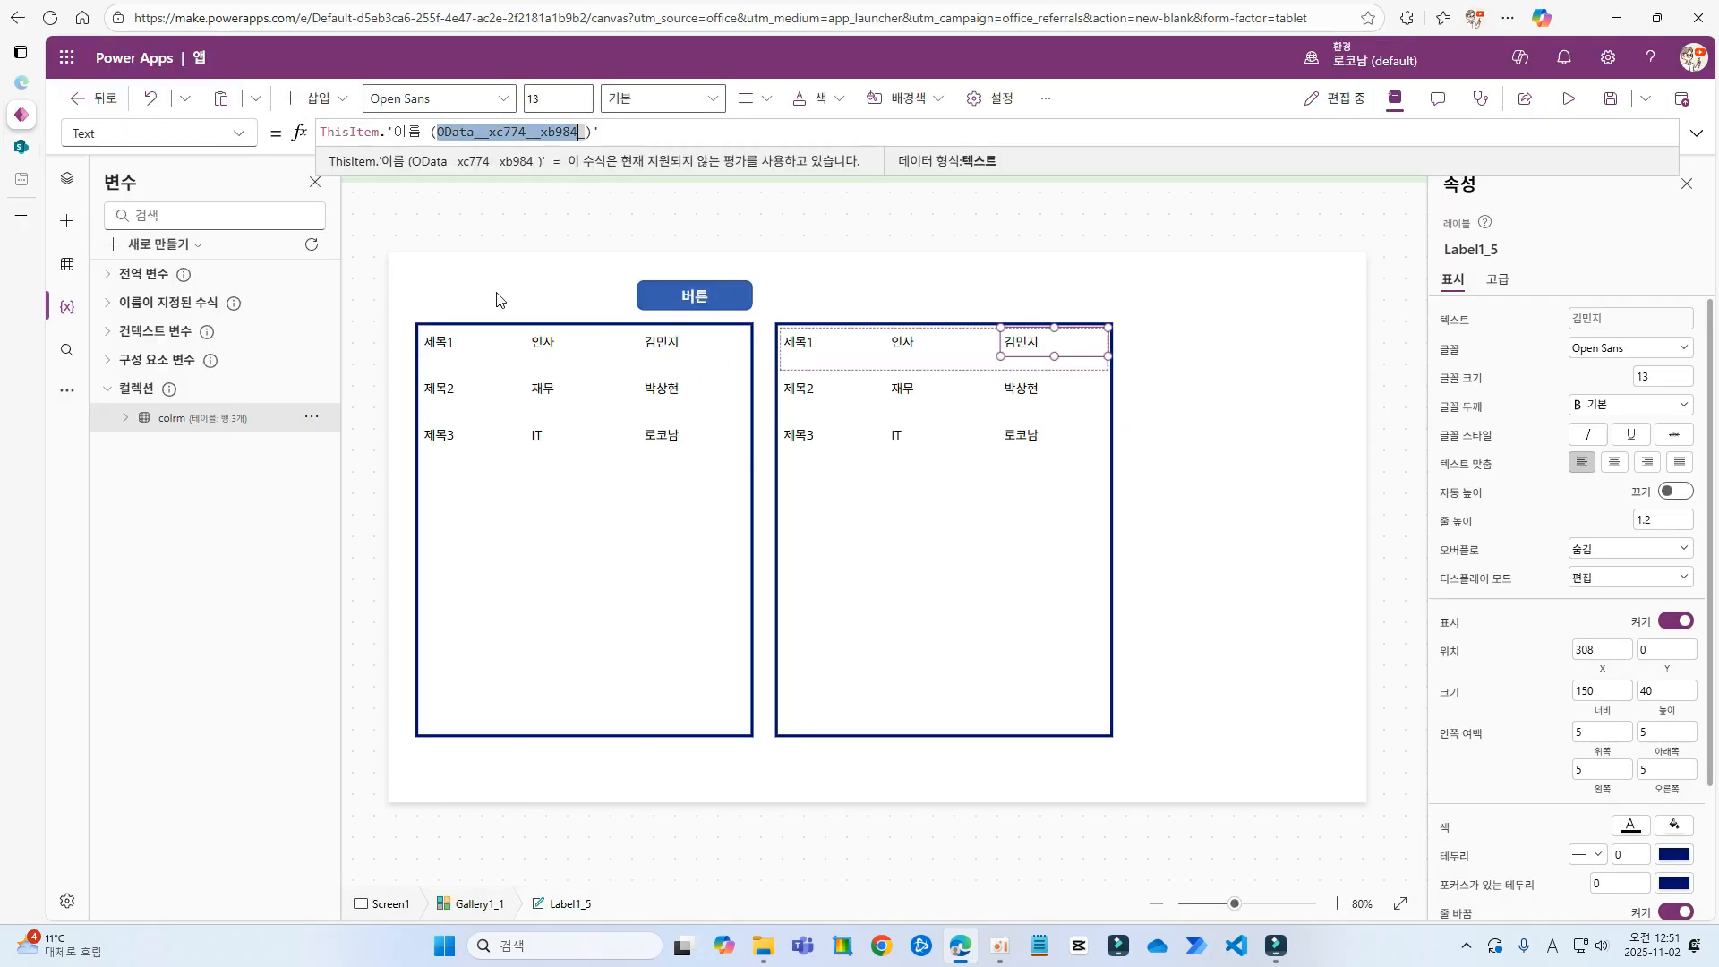
pyautogui.click(67, 267)
pyautogui.click(315, 290)
pyautogui.click(381, 357)
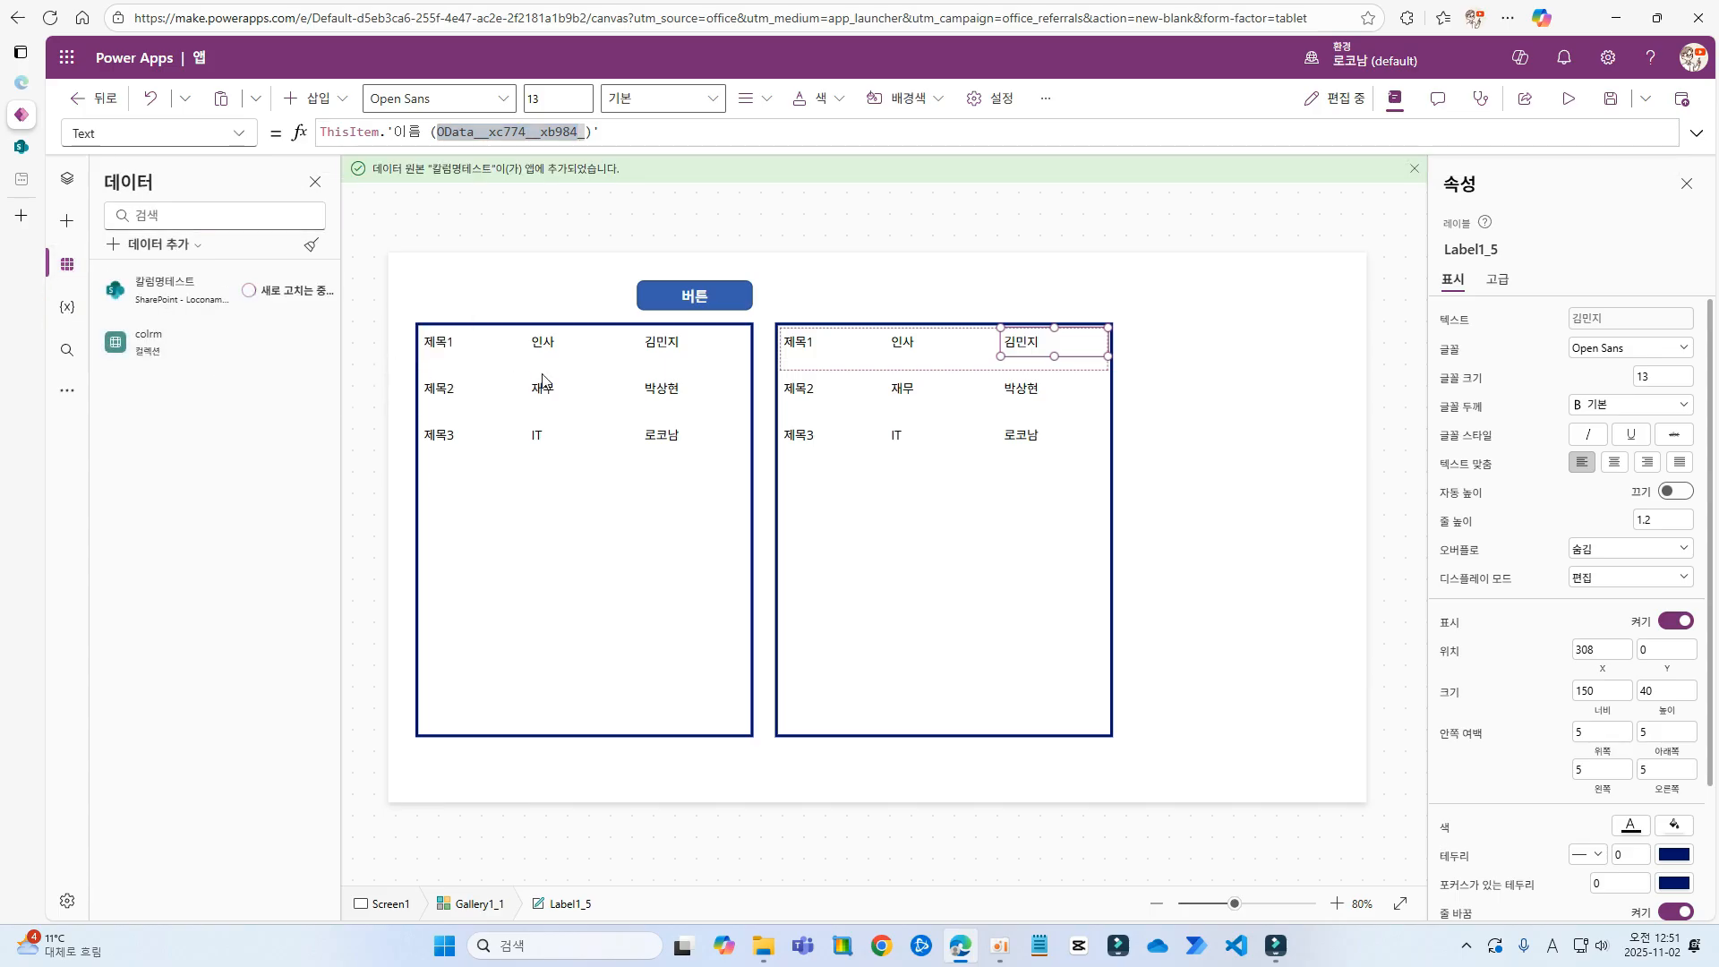
# Place a narrowed copy of the first gallery's 부서 label between its department and name labels, with Text set to ThisItem.dep
pyautogui.moveTo(668, 345); pyautogui.dragTo(604, 344)
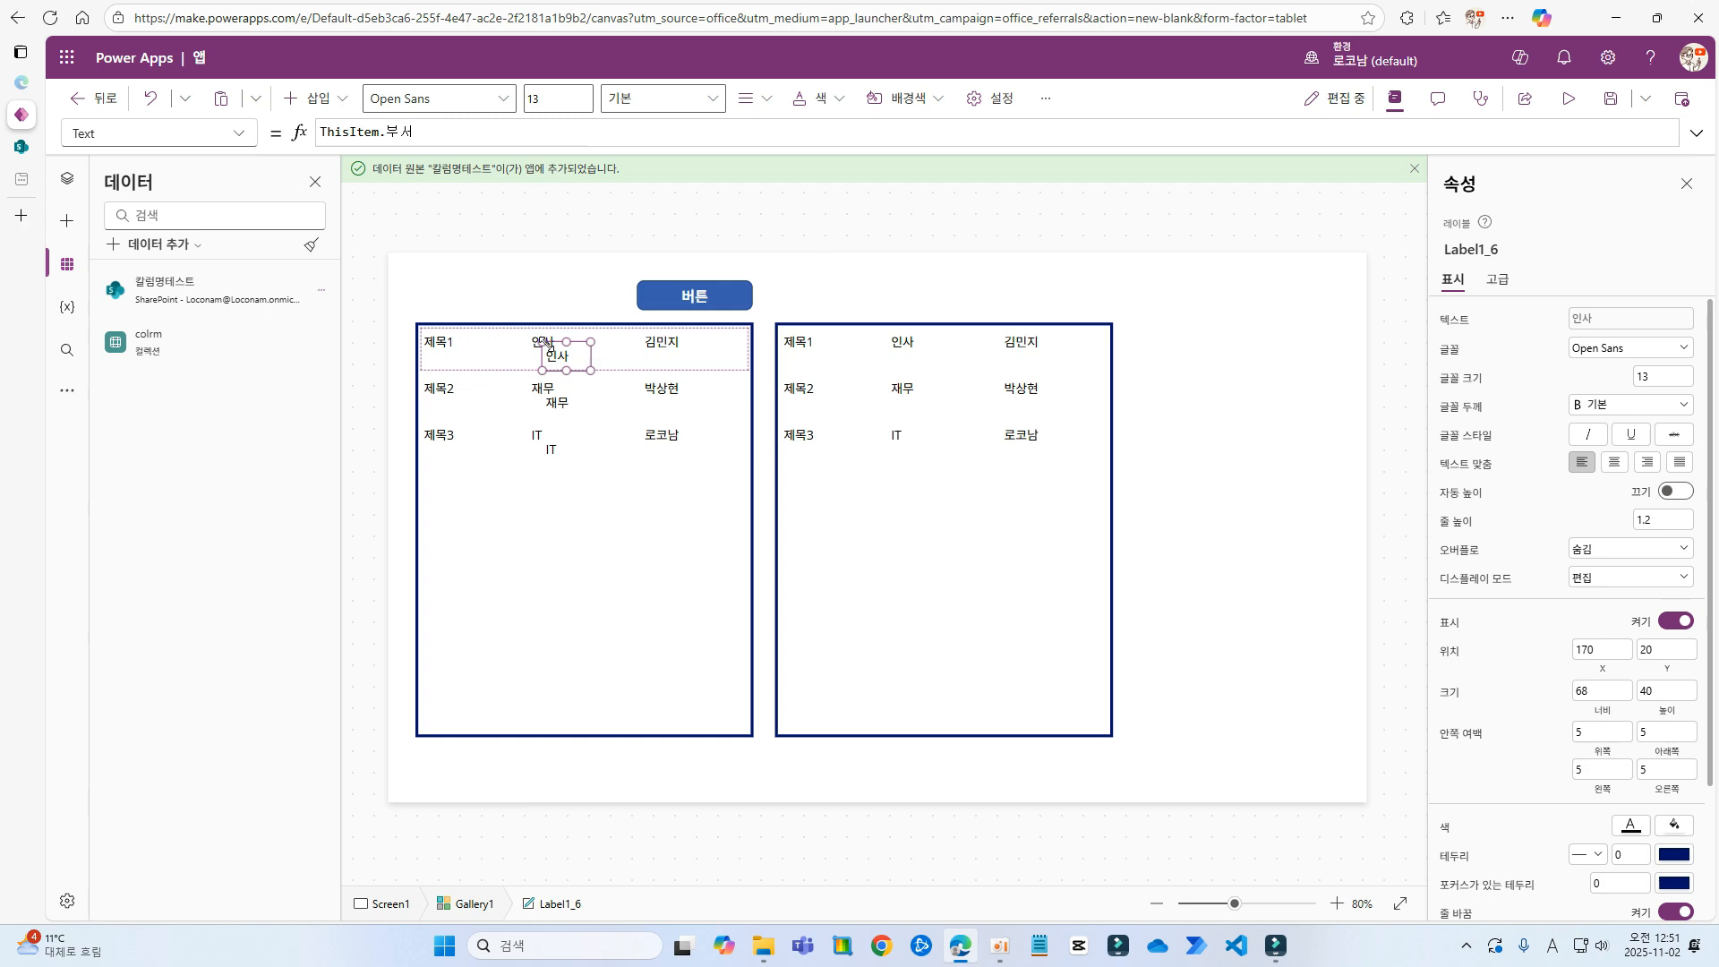
pyautogui.moveTo(561, 353); pyautogui.dragTo(605, 338)
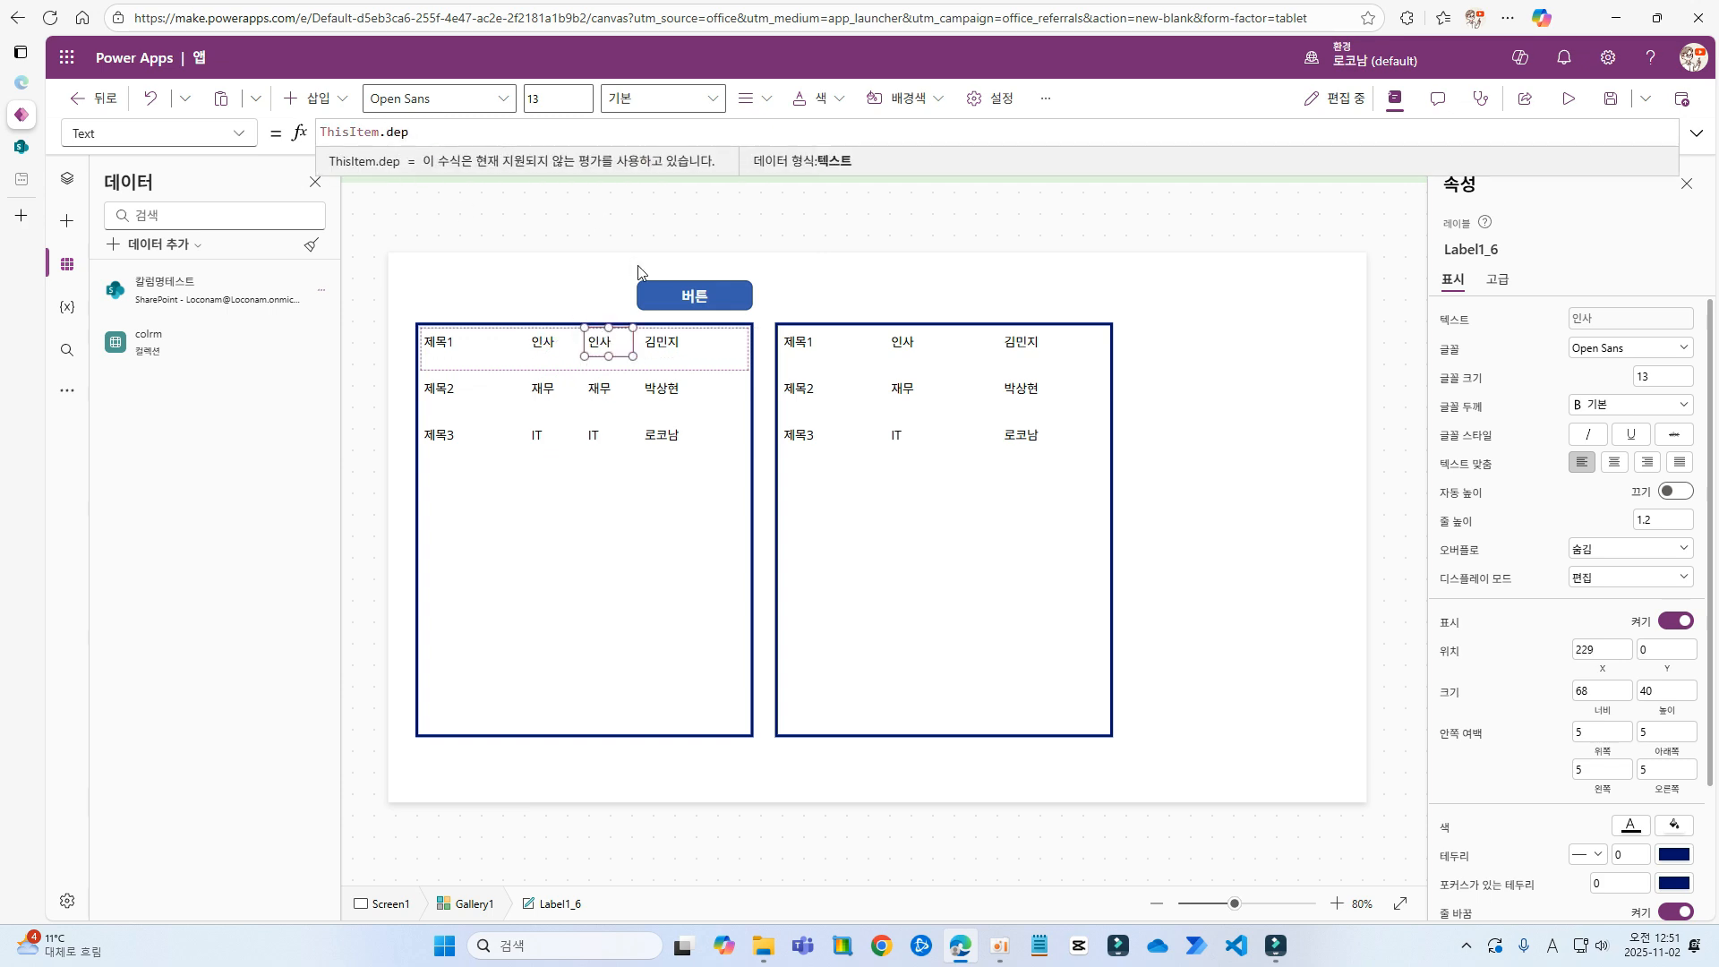
# Add a narrowed department label copy before the name label in the second gallery, with Text set to ThisItem.dep
pyautogui.click(933, 344)
pyautogui.moveTo(996, 358); pyautogui.dragTo(938, 356)
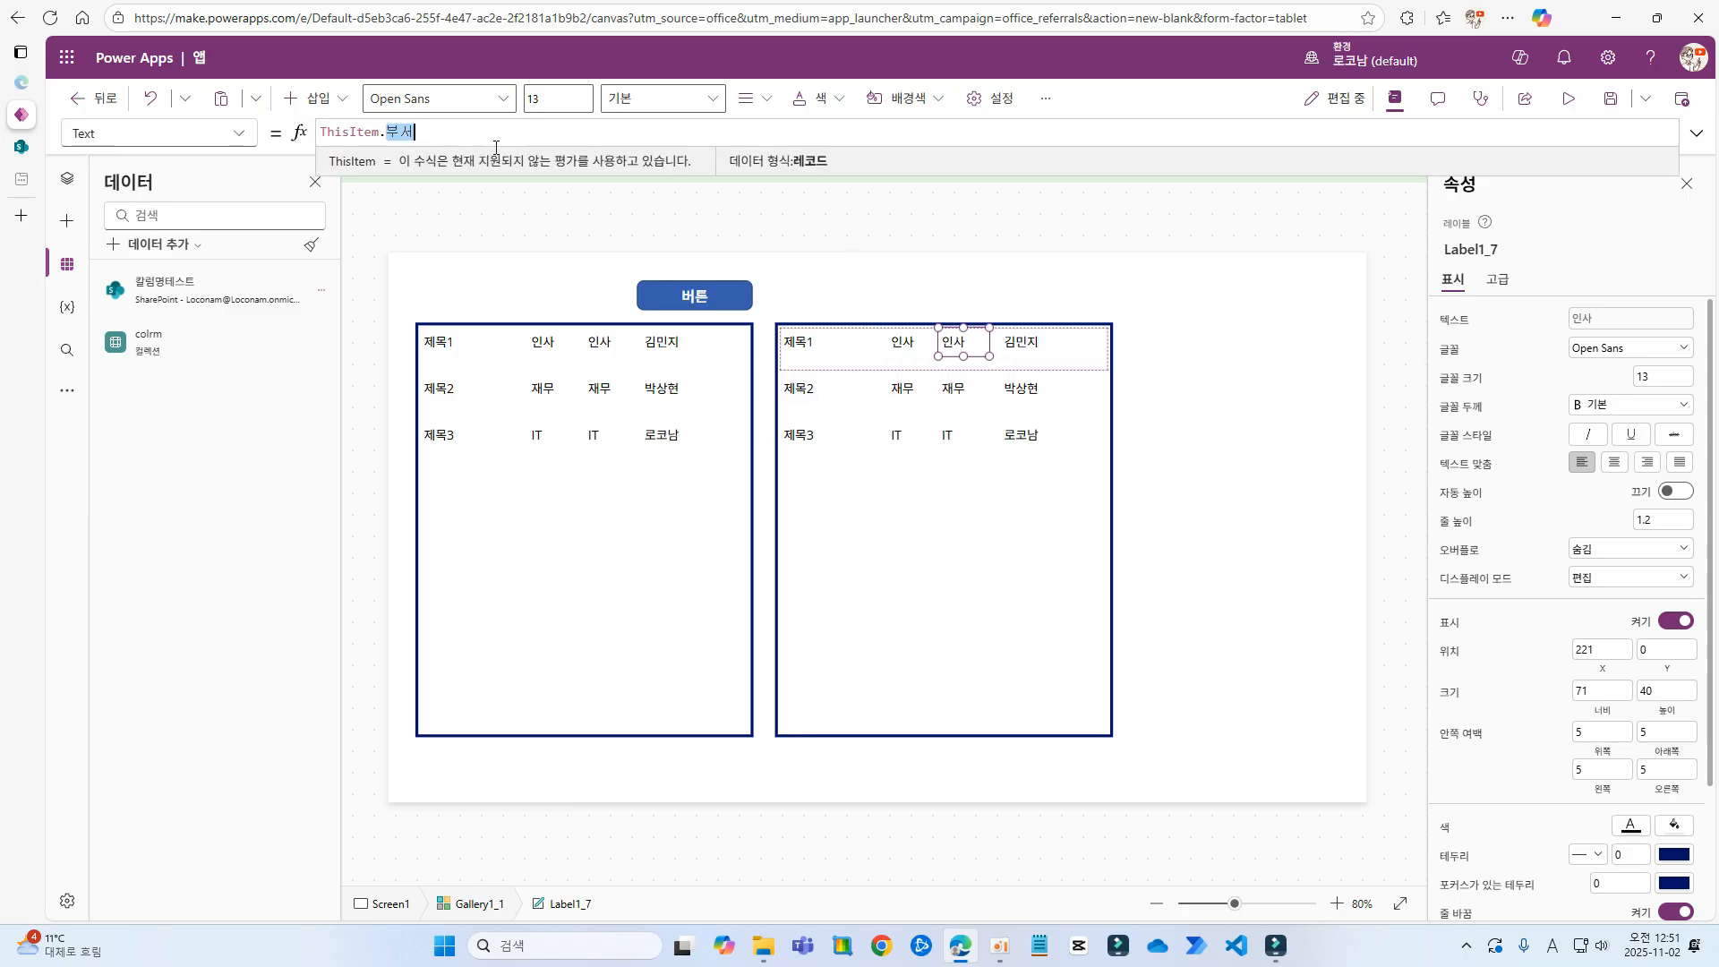
pyautogui.write('dep')
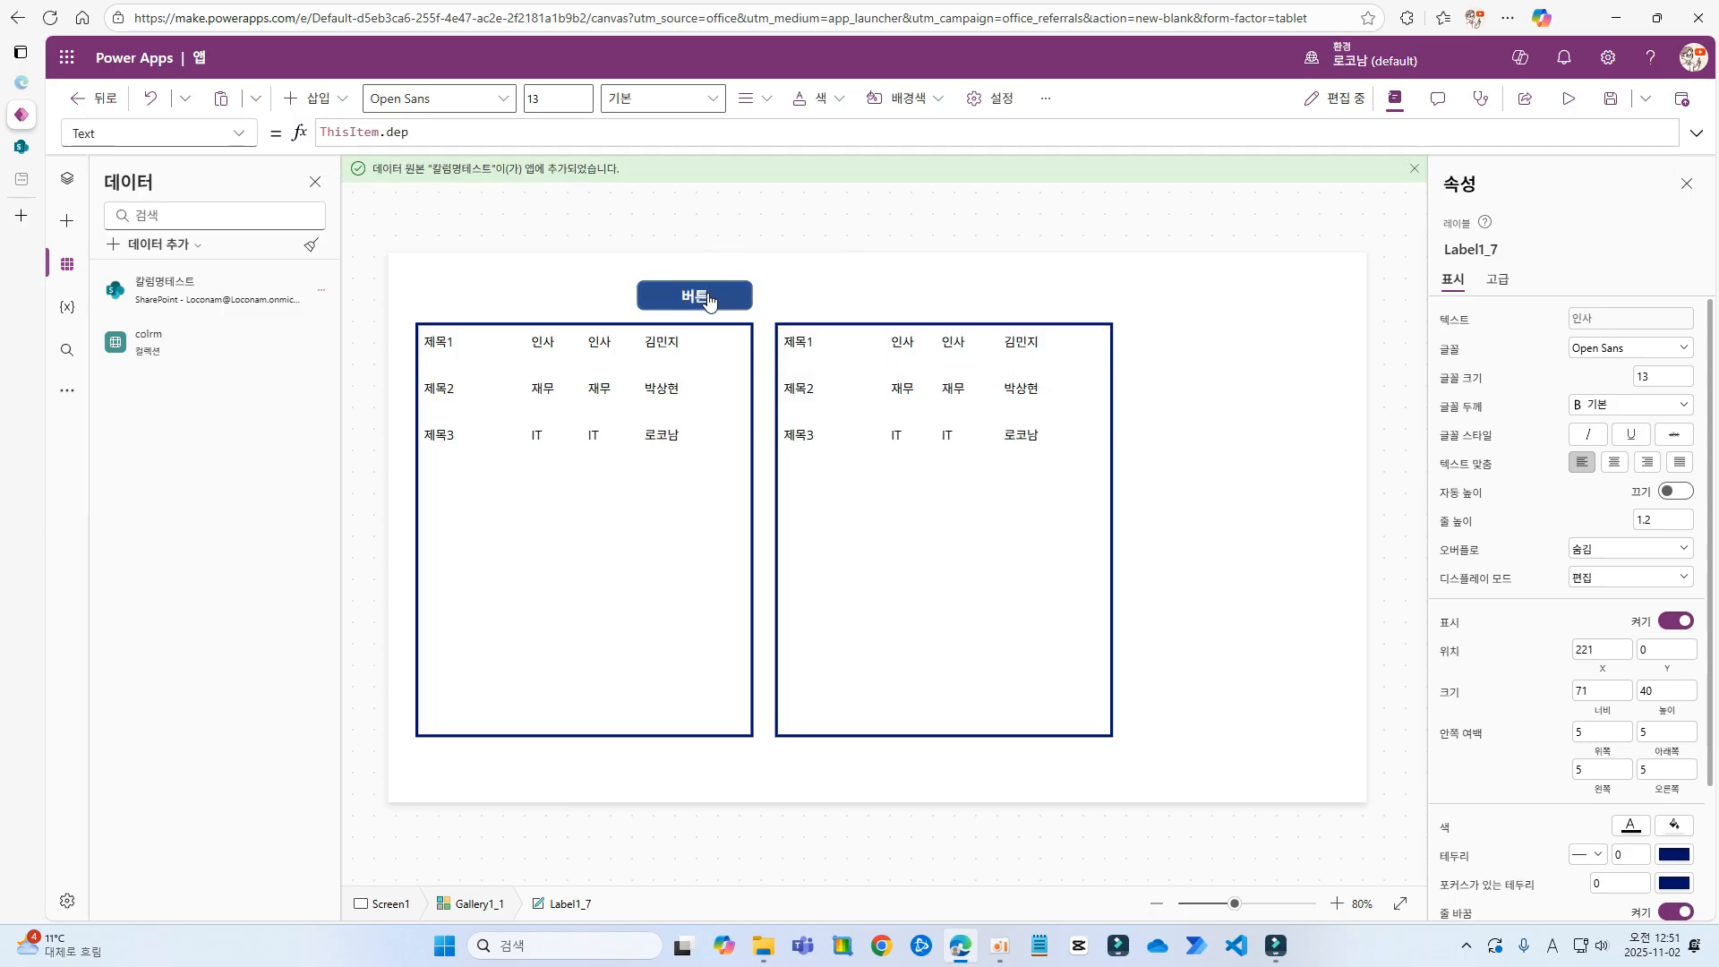
# Open the colrm collection's table view and examine its Korean-based column names alongside the dep column
pyautogui.click(150, 338)
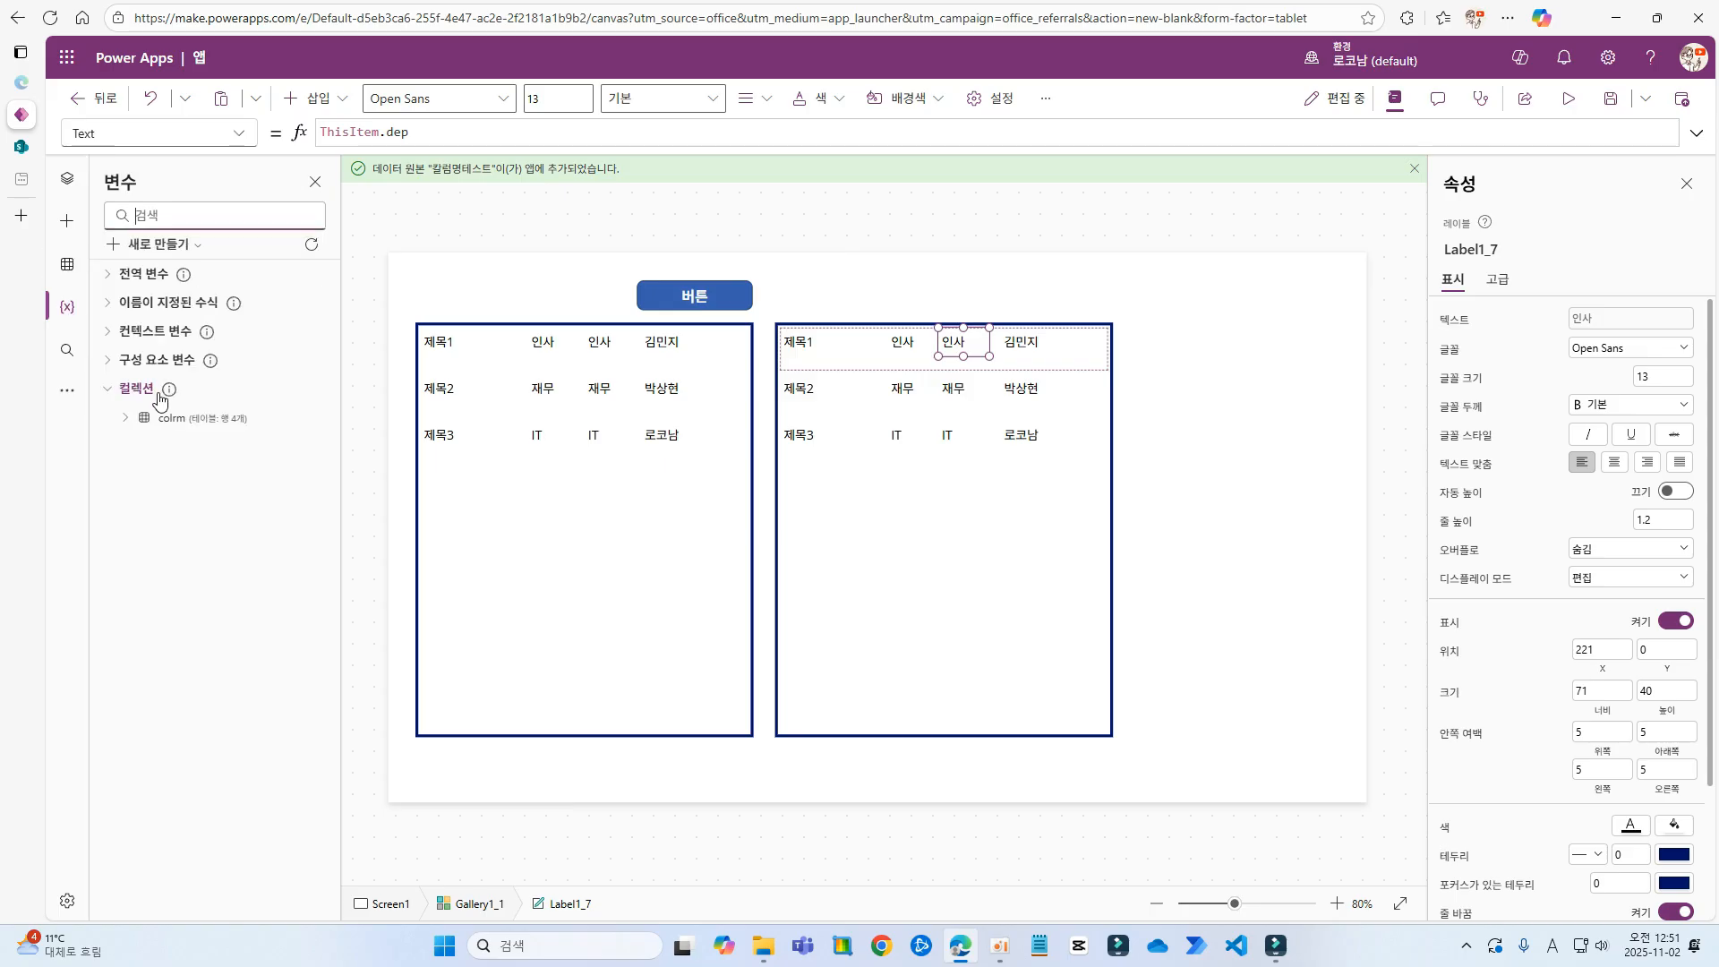
pyautogui.click(314, 418)
pyautogui.click(358, 444)
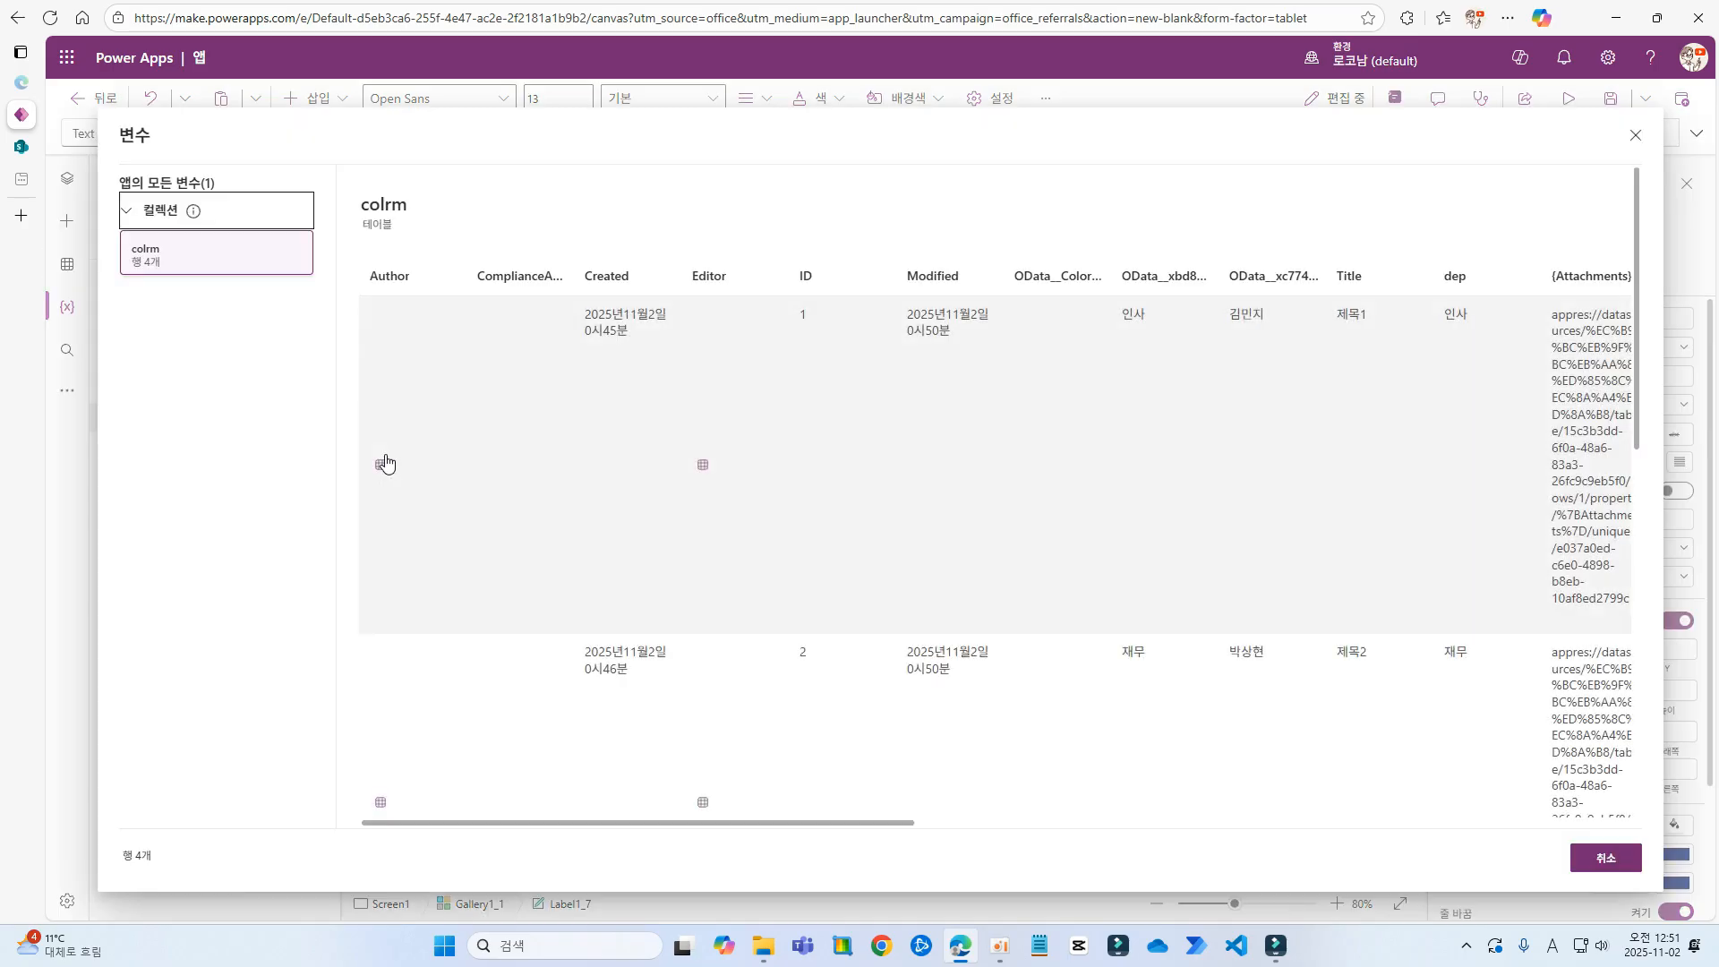
pyautogui.hscroll(3, 803, 729)
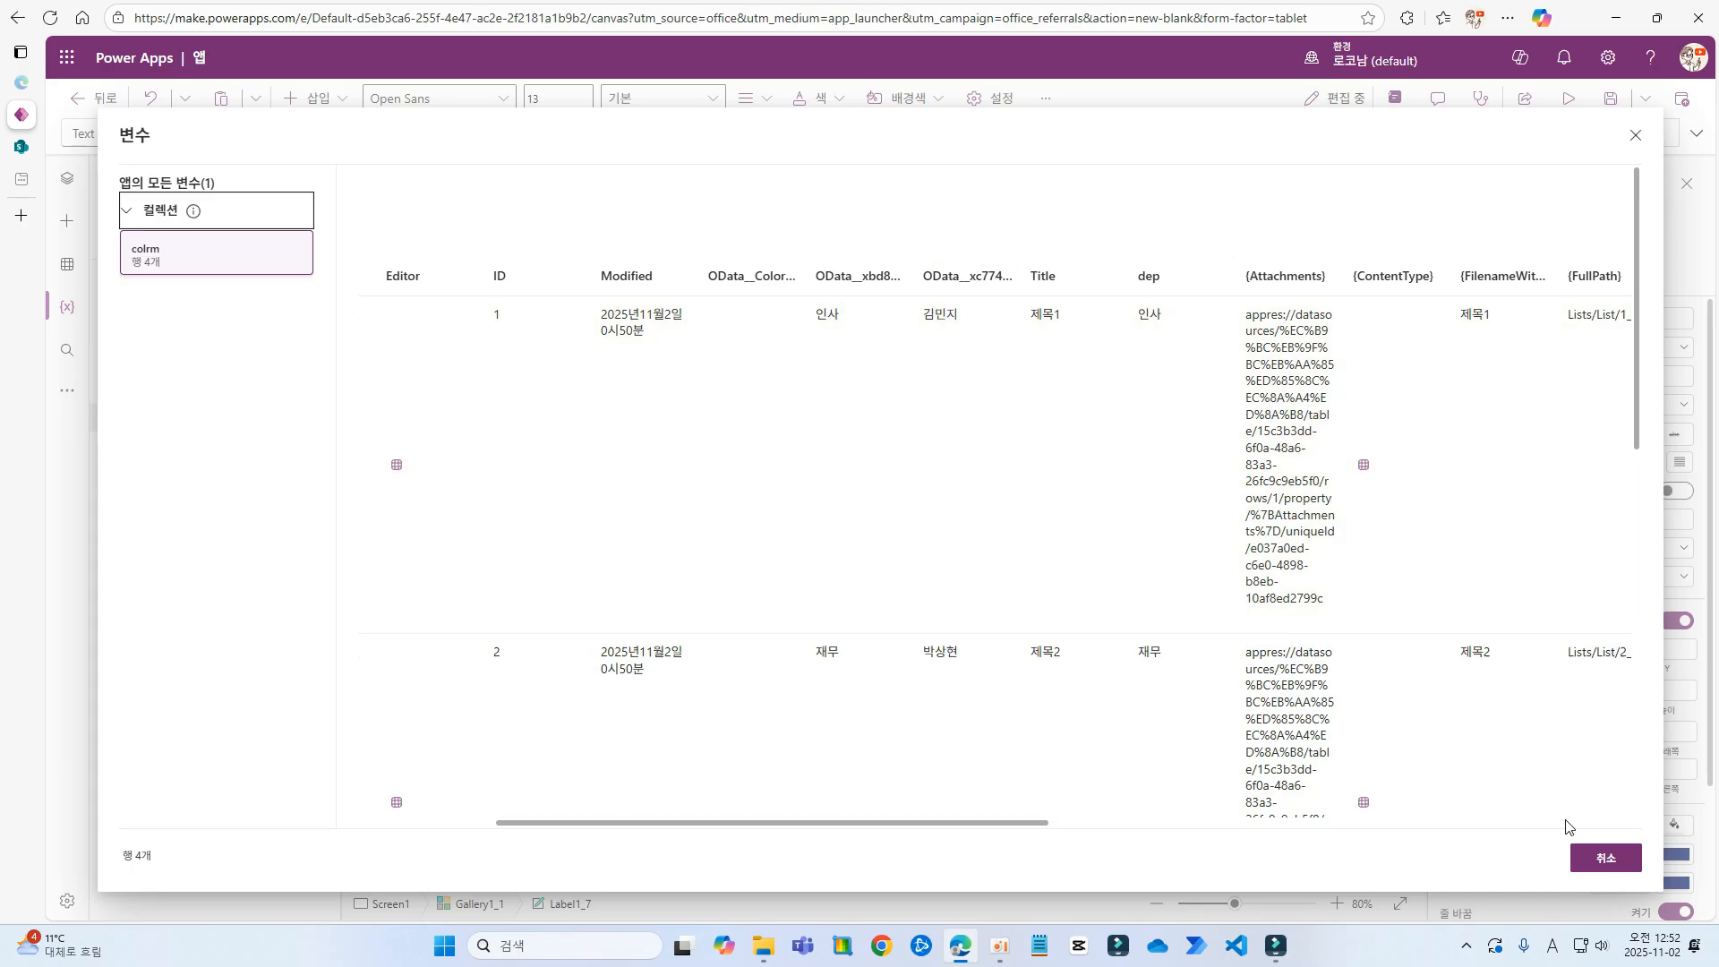
pyautogui.click(1604, 858)
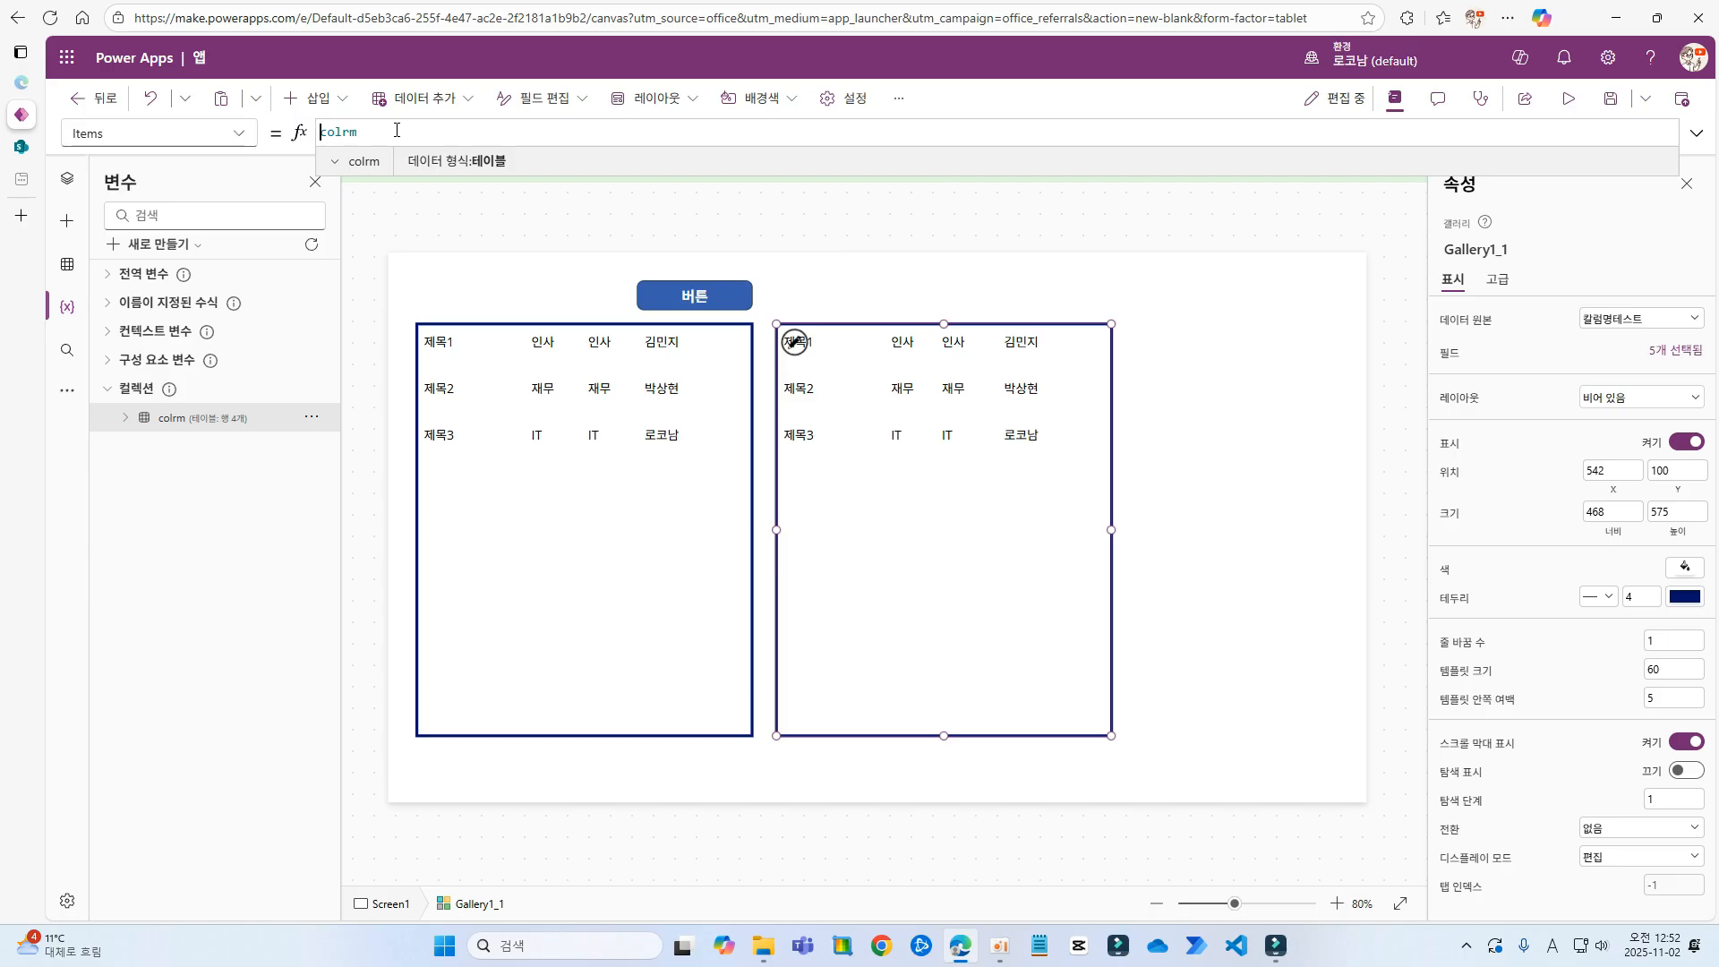
# Filter the second gallery's Items to colrm rows where '이름 (OData__xc774__xb984_)' equals the first item's person name
pyautogui.write('lter(')
pyautogui.write(',이름="김민지")')
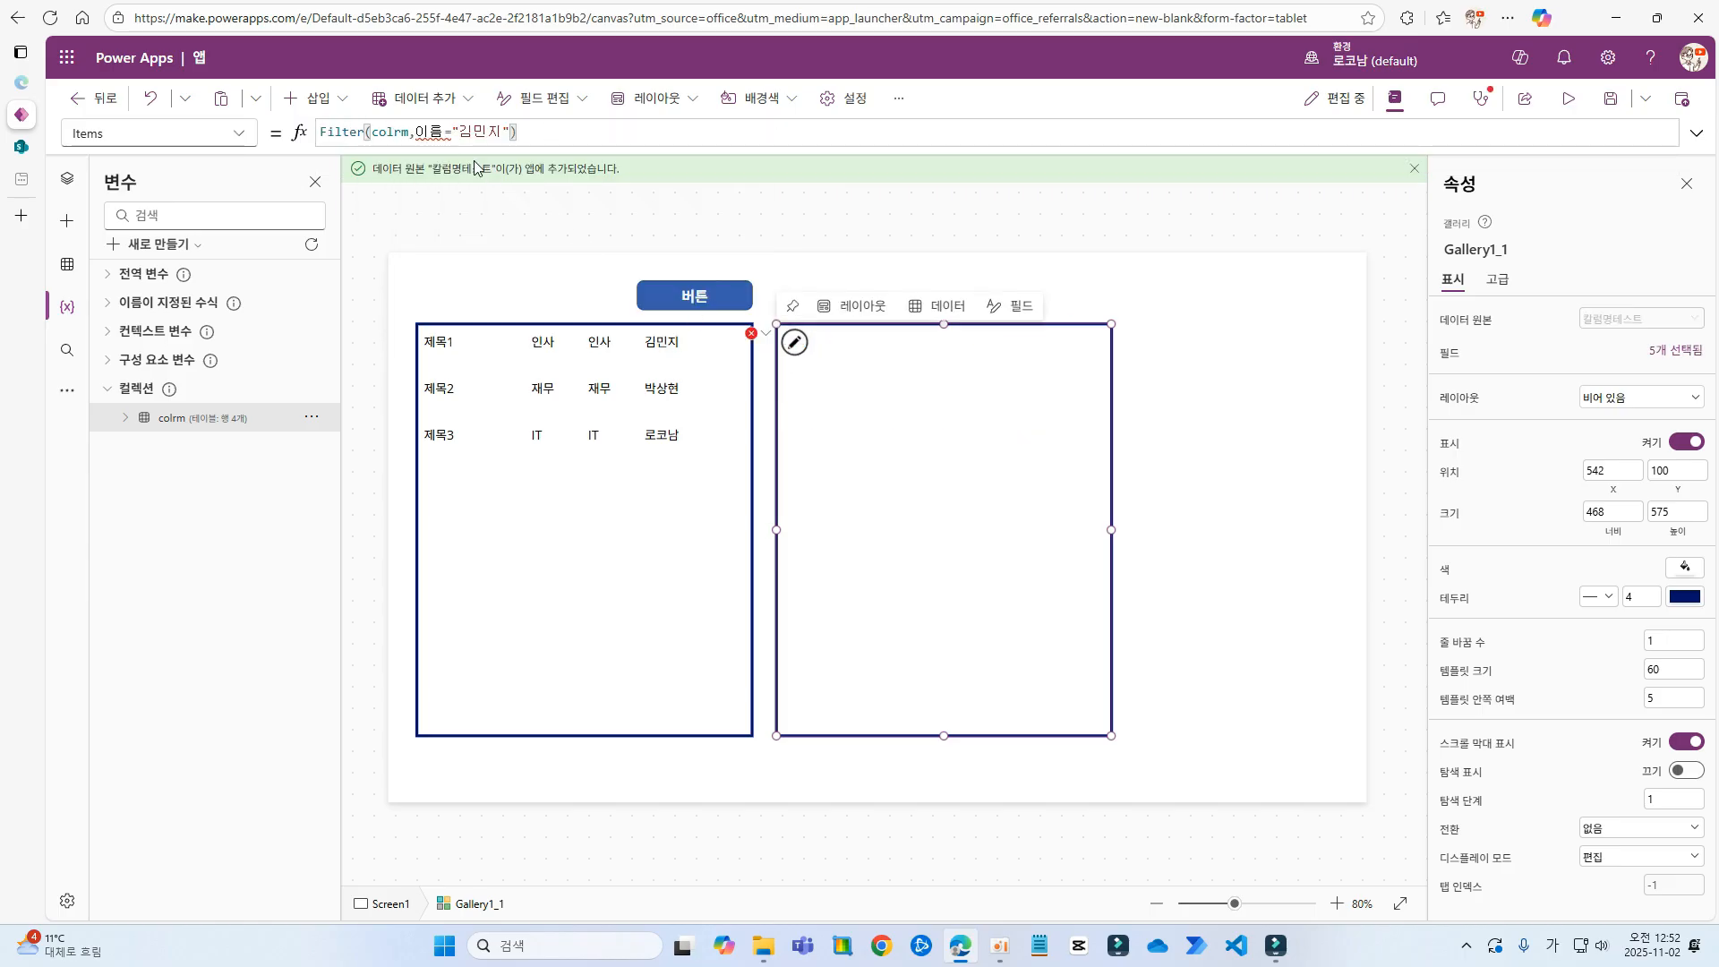
pyautogui.doubleClick(433, 132)
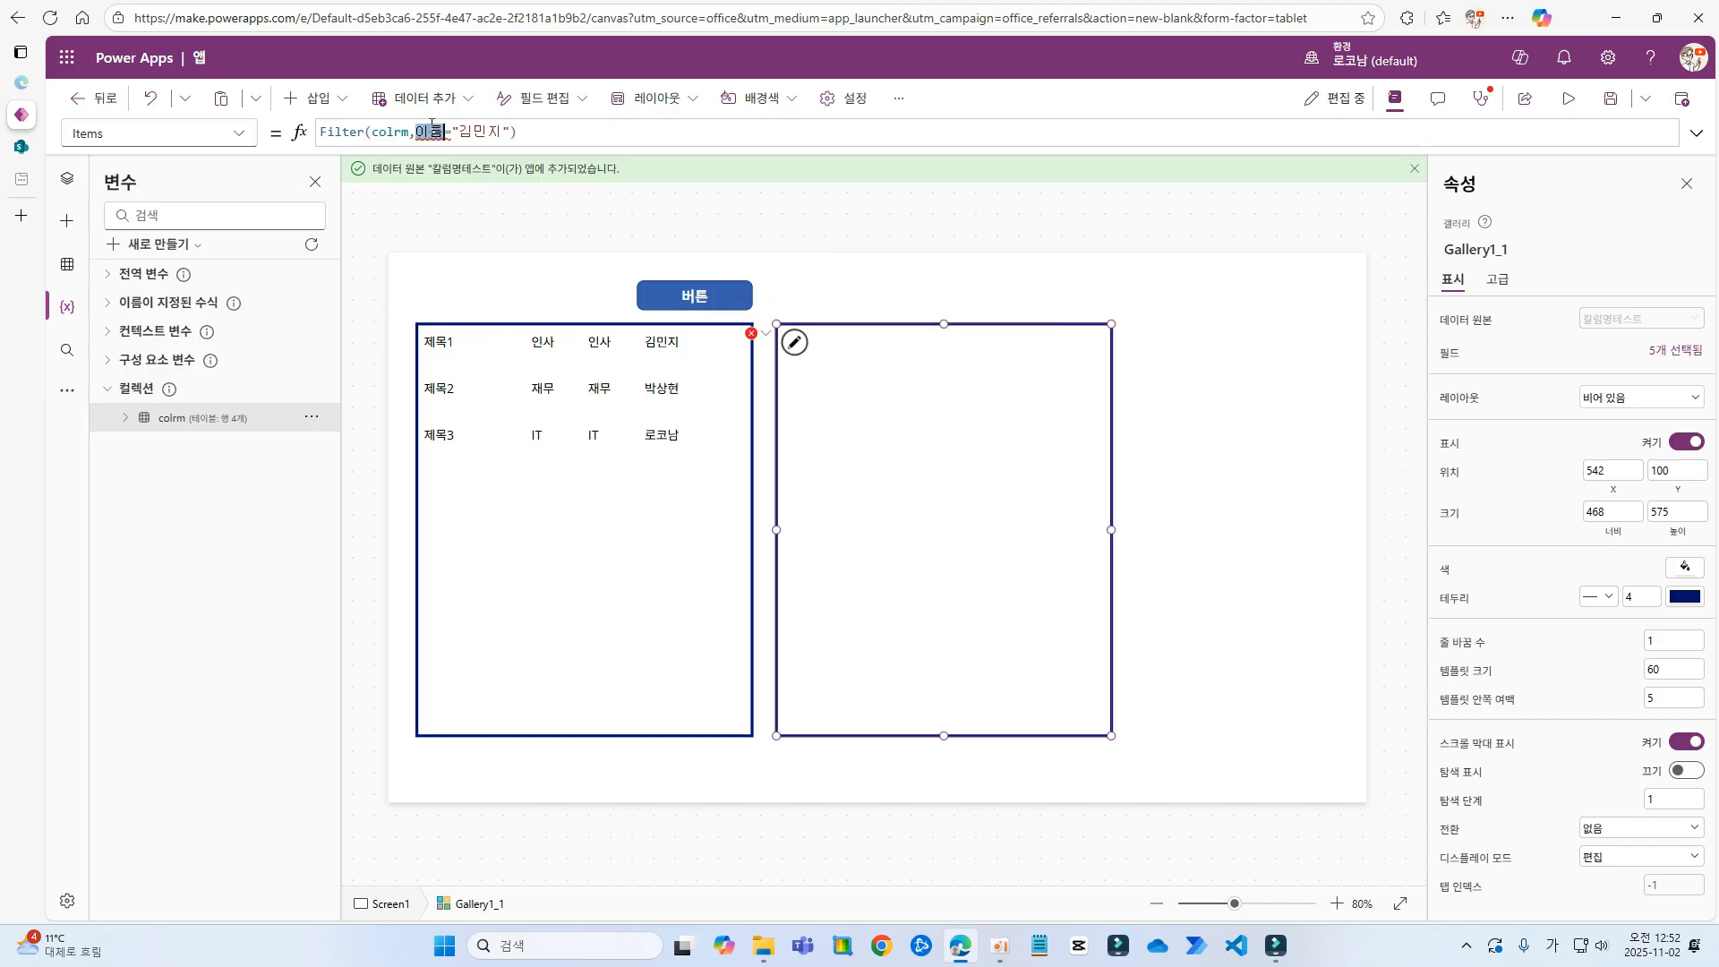
pyautogui.moveTo(433, 127)
pyautogui.press('BackSpace')
pyautogui.click(568, 285)
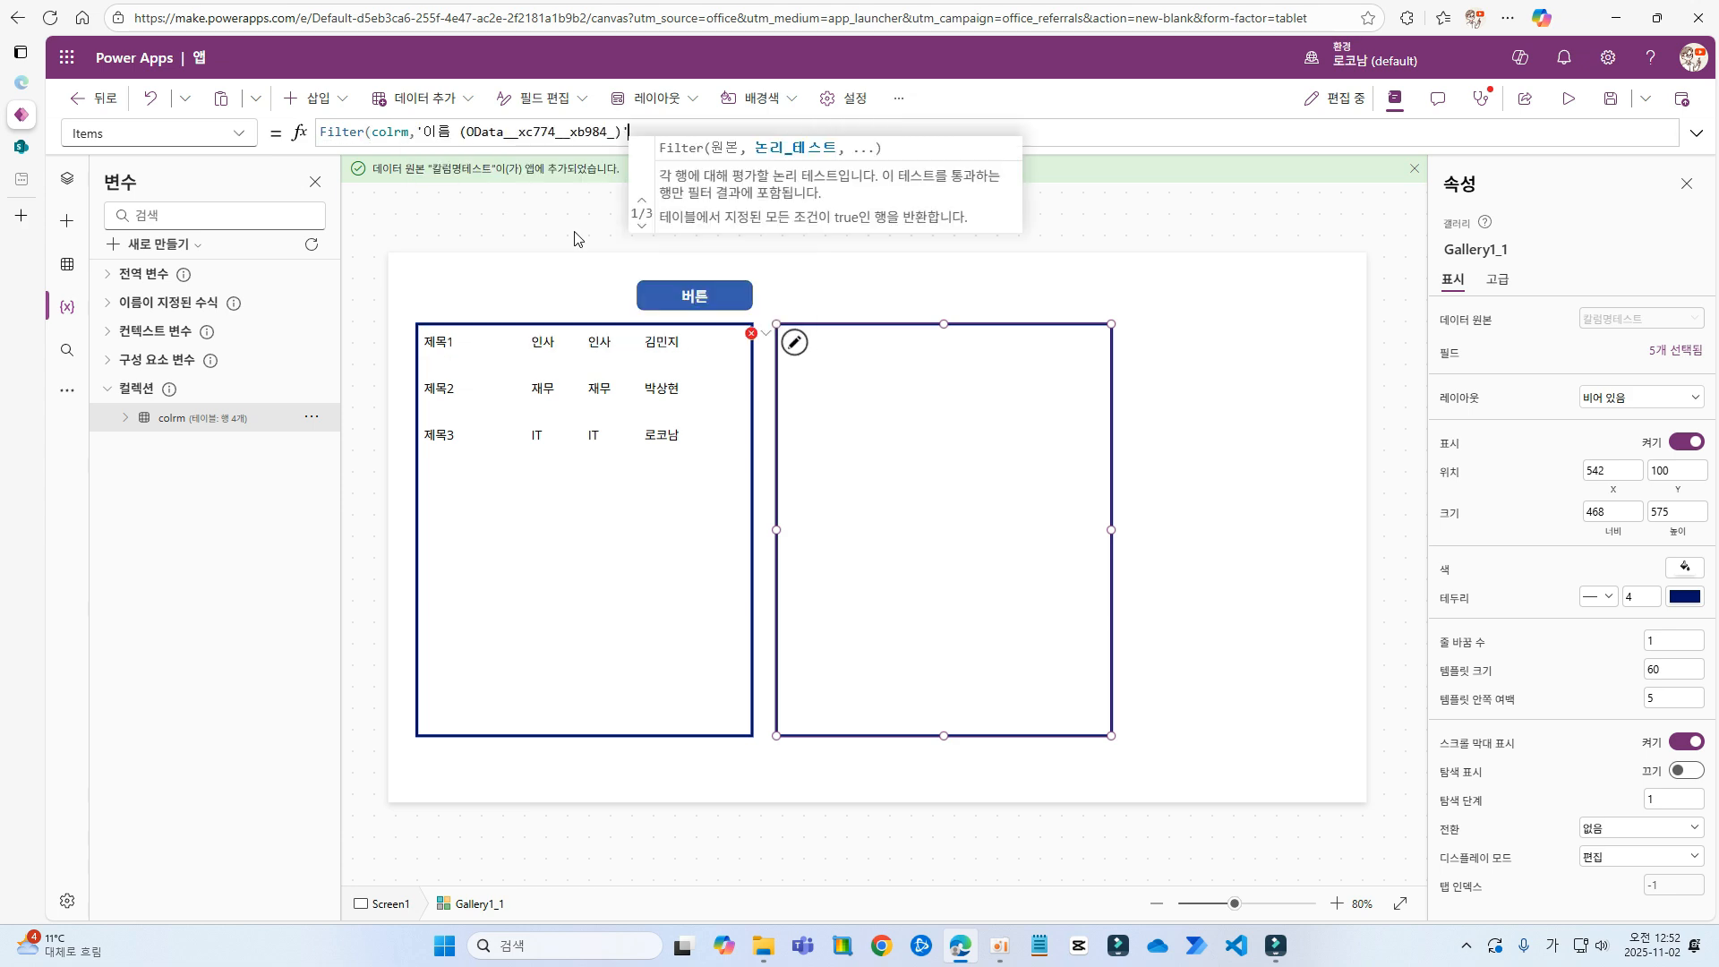
pyautogui.write('="김민지")')
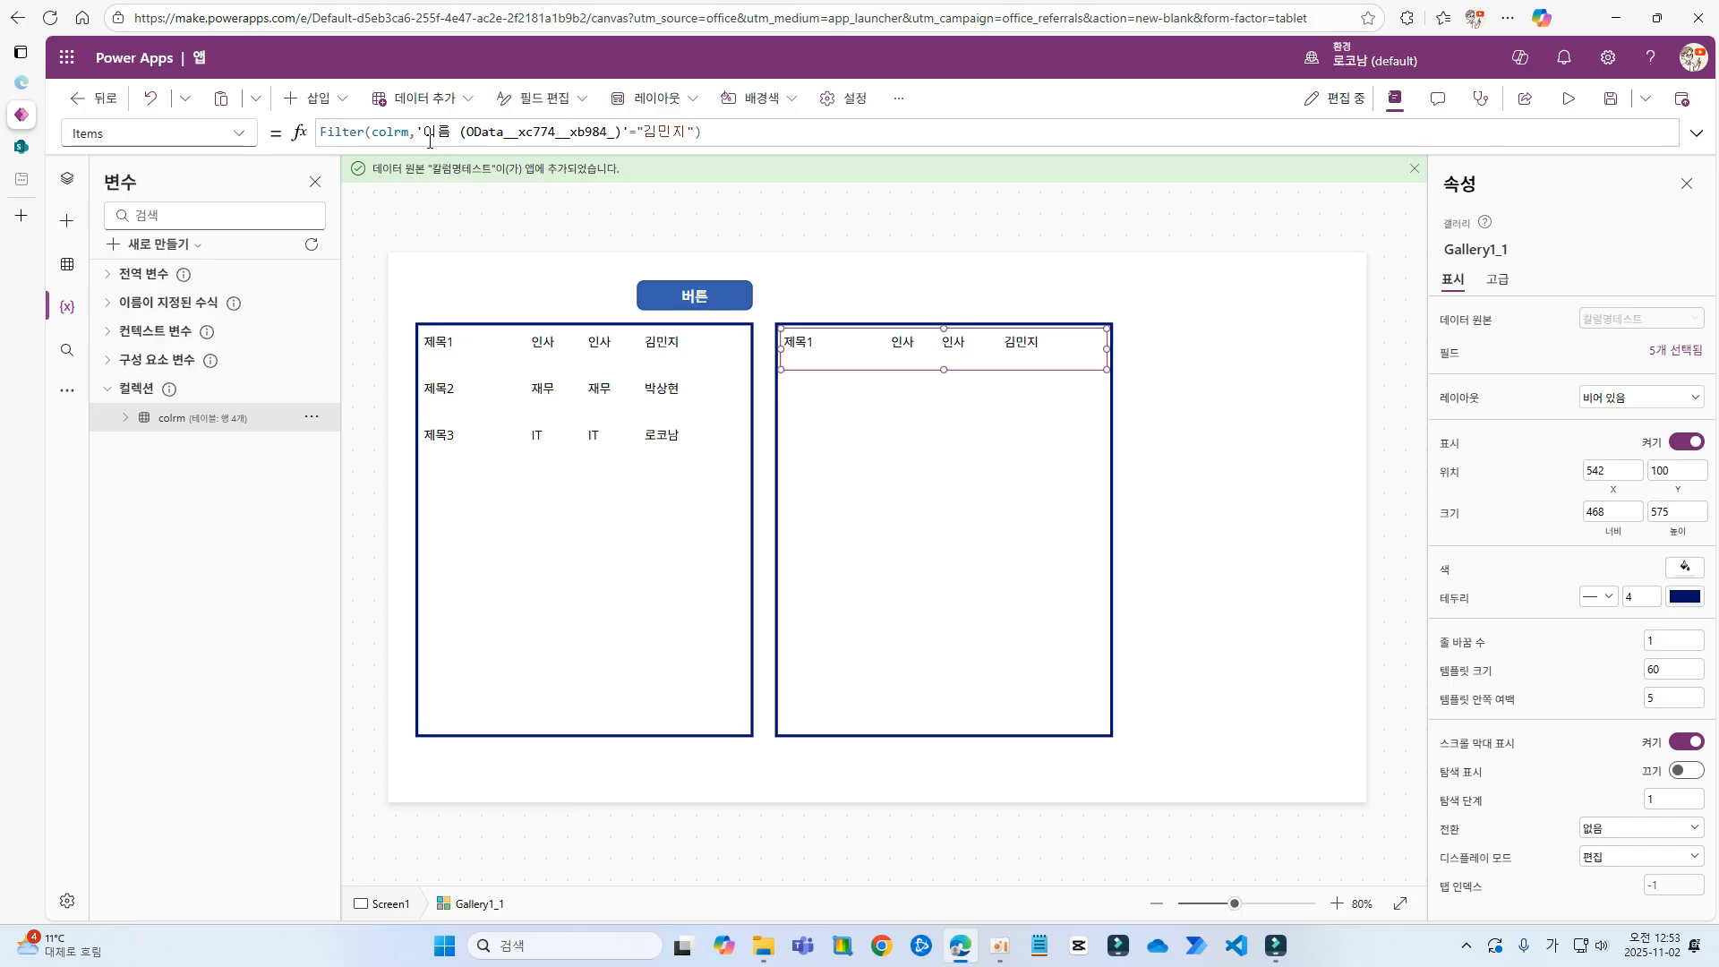
# Compare the internal name in the filter formula with the second gallery's name label formula and the colrm table's columns
pyautogui.moveTo(425, 133); pyautogui.dragTo(615, 134)
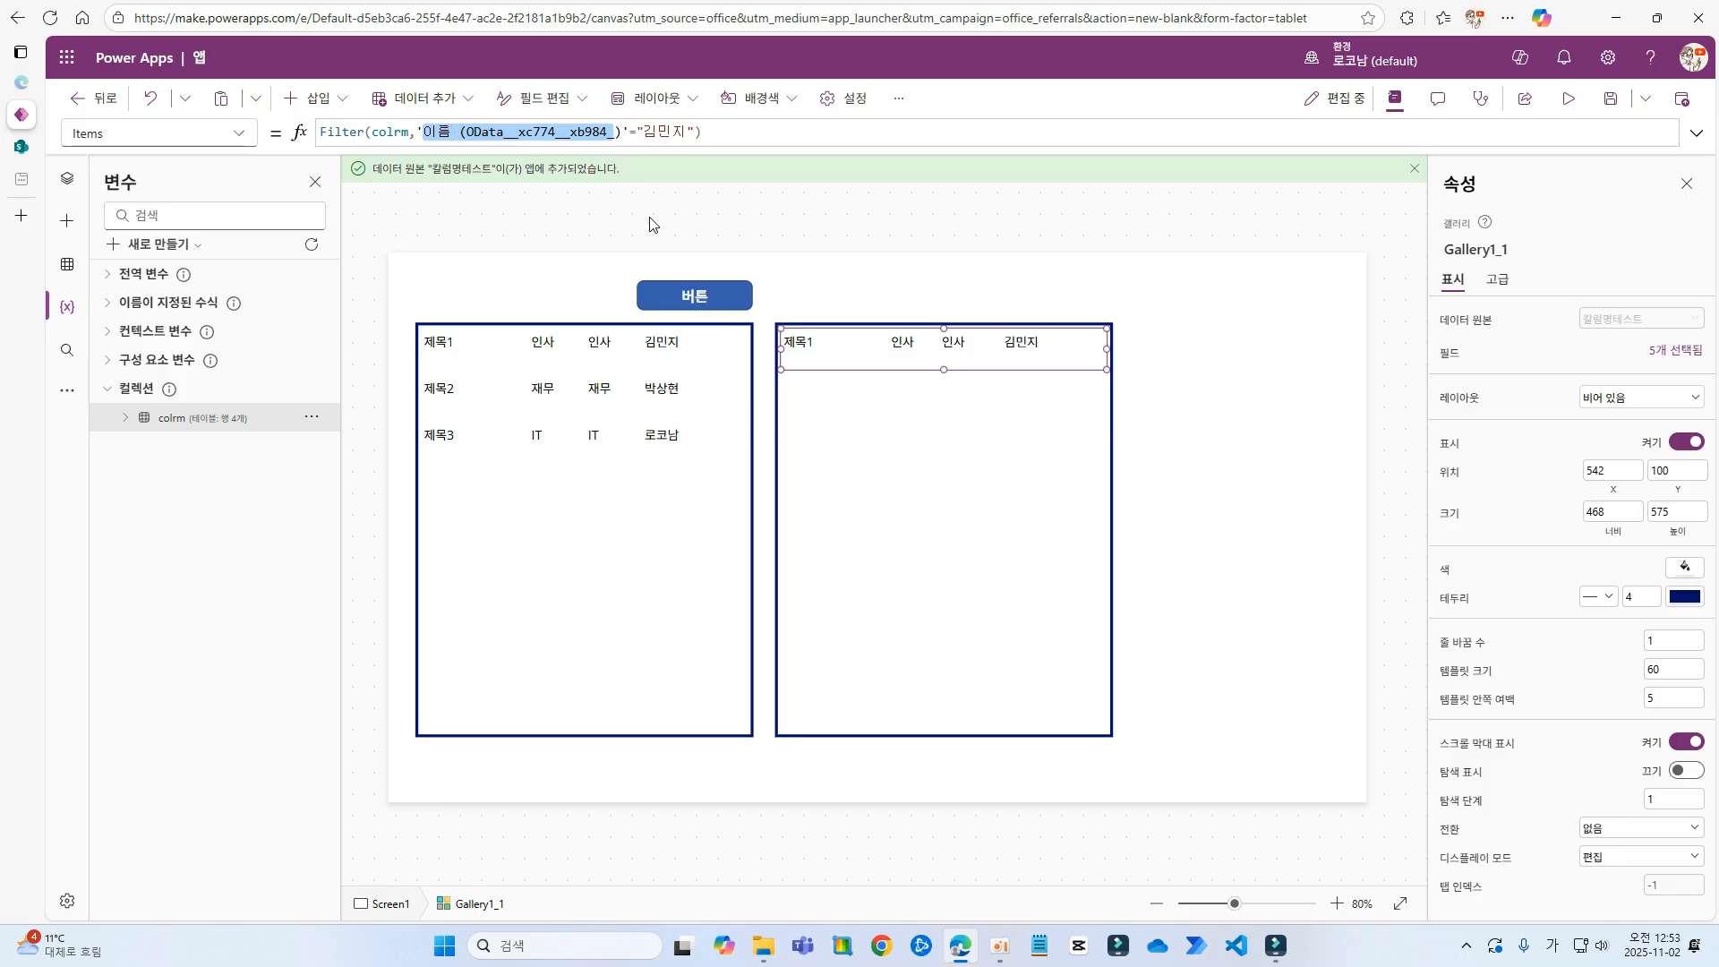
pyautogui.click(902, 343)
pyautogui.click(1030, 348)
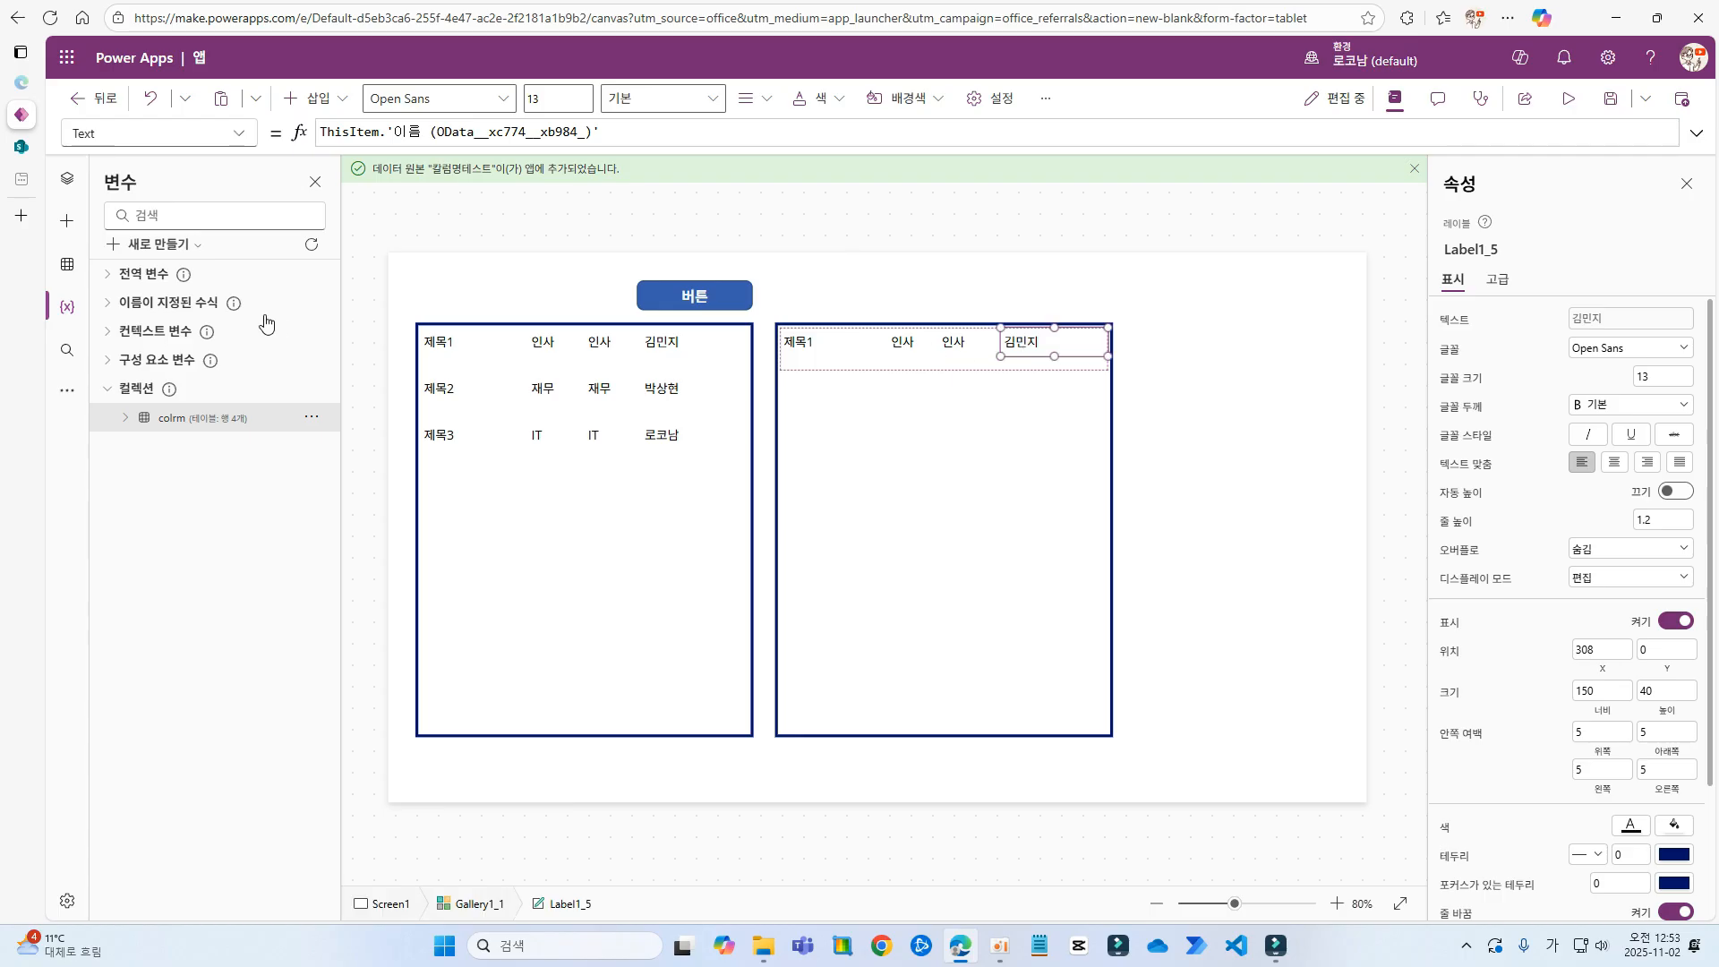
pyautogui.click(312, 417)
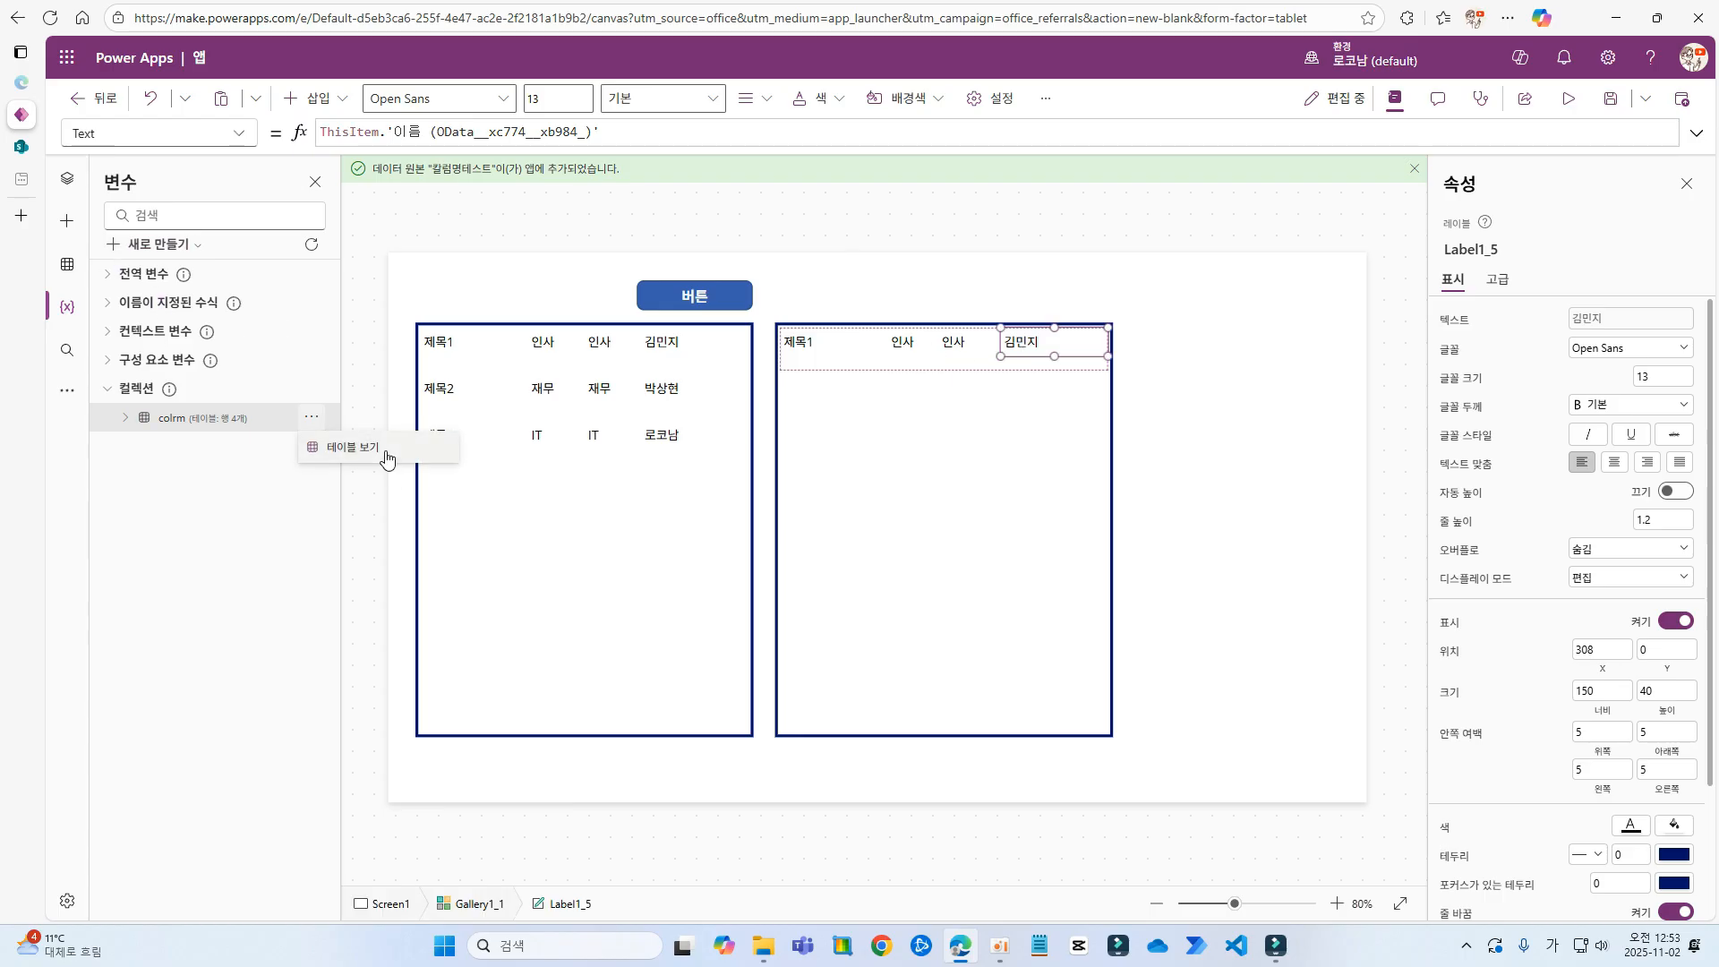
pyautogui.click(357, 445)
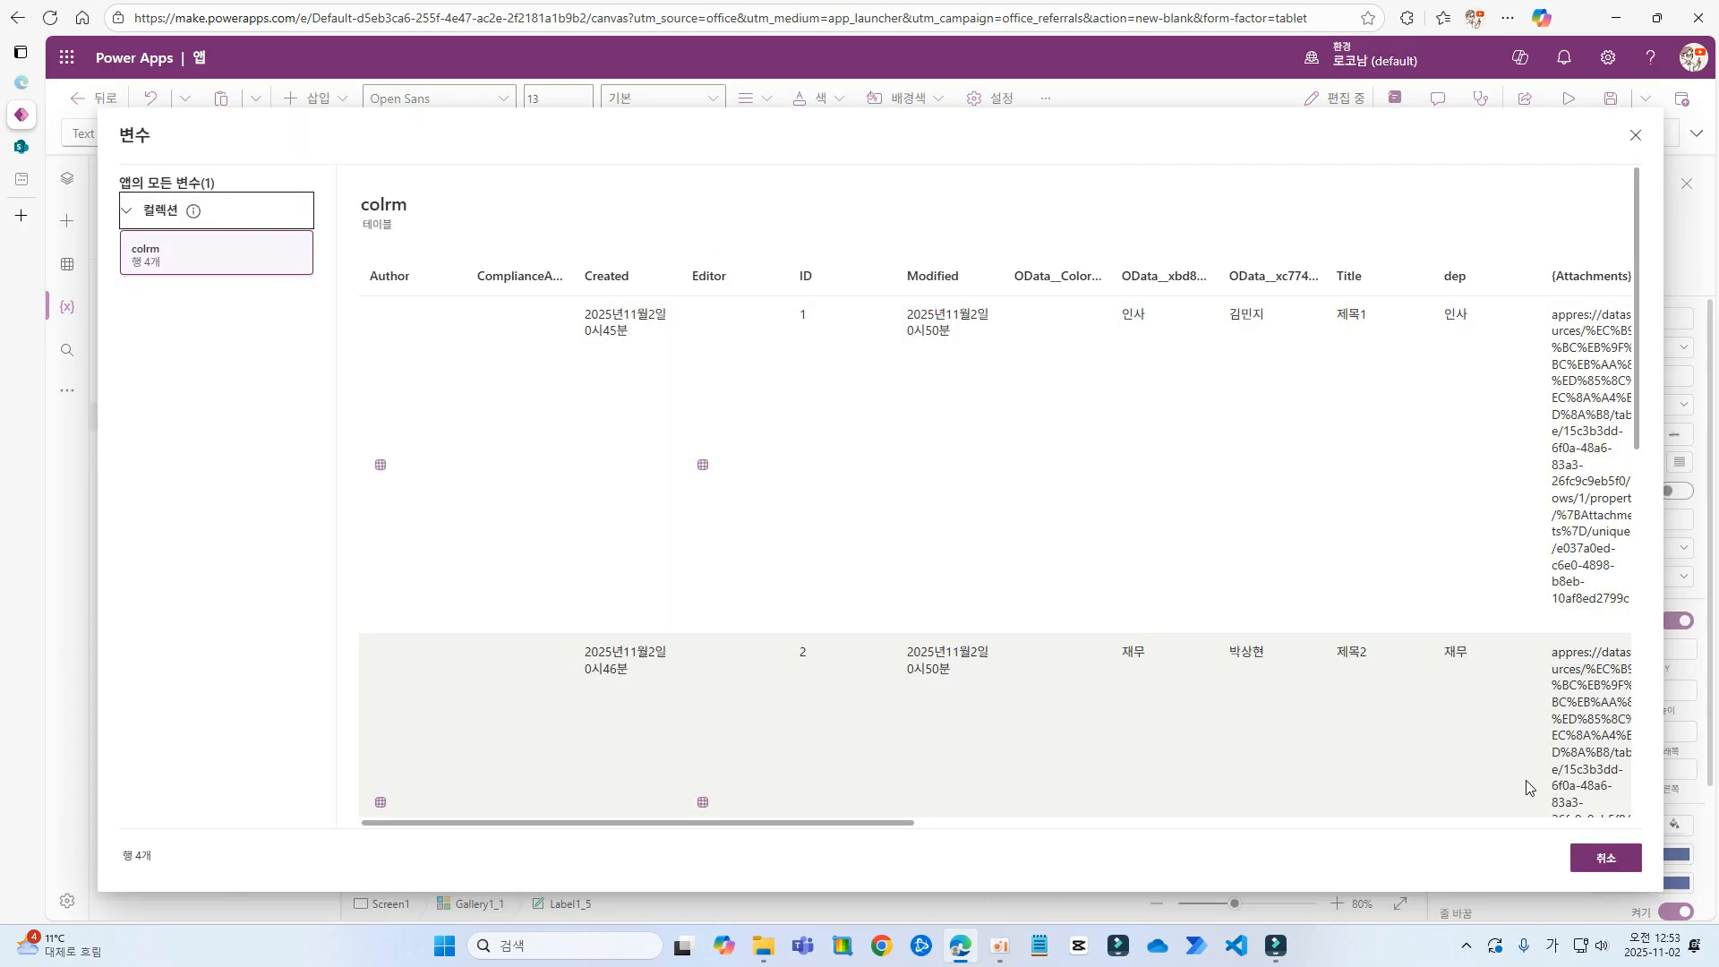
pyautogui.click(1605, 858)
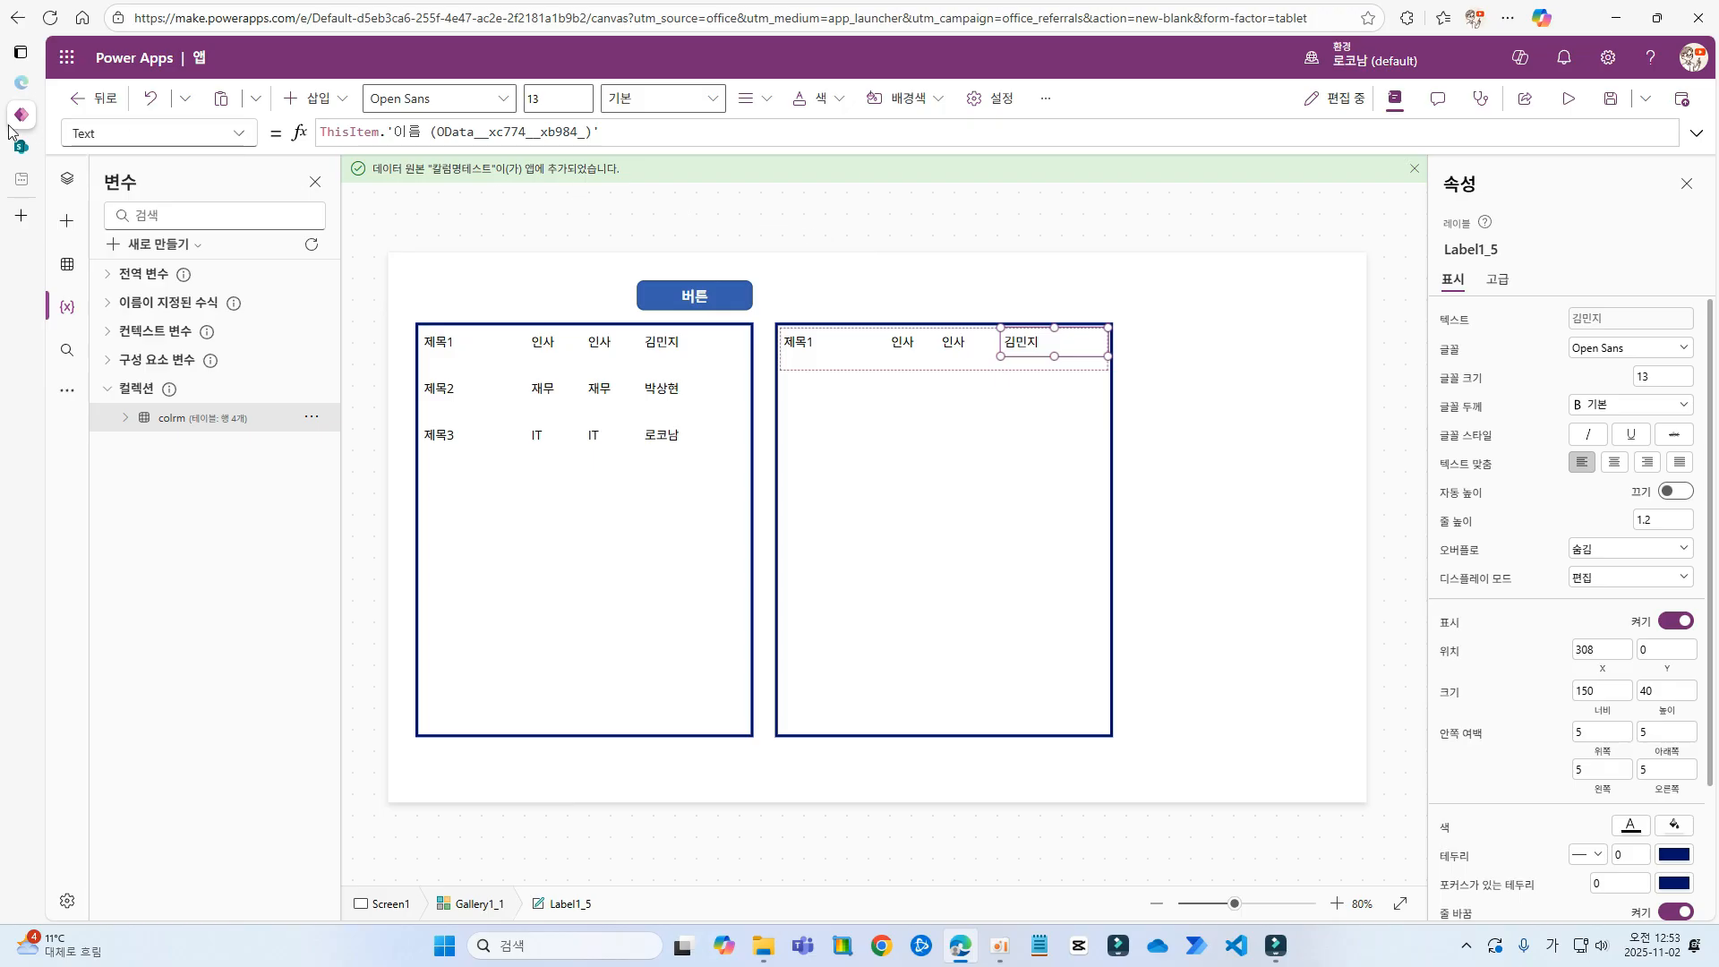
# Switch to Power Automate and create an unnamed instant cloud flow with the manual trigger 수동으로 흐름 트리거
pyautogui.click(68, 59)
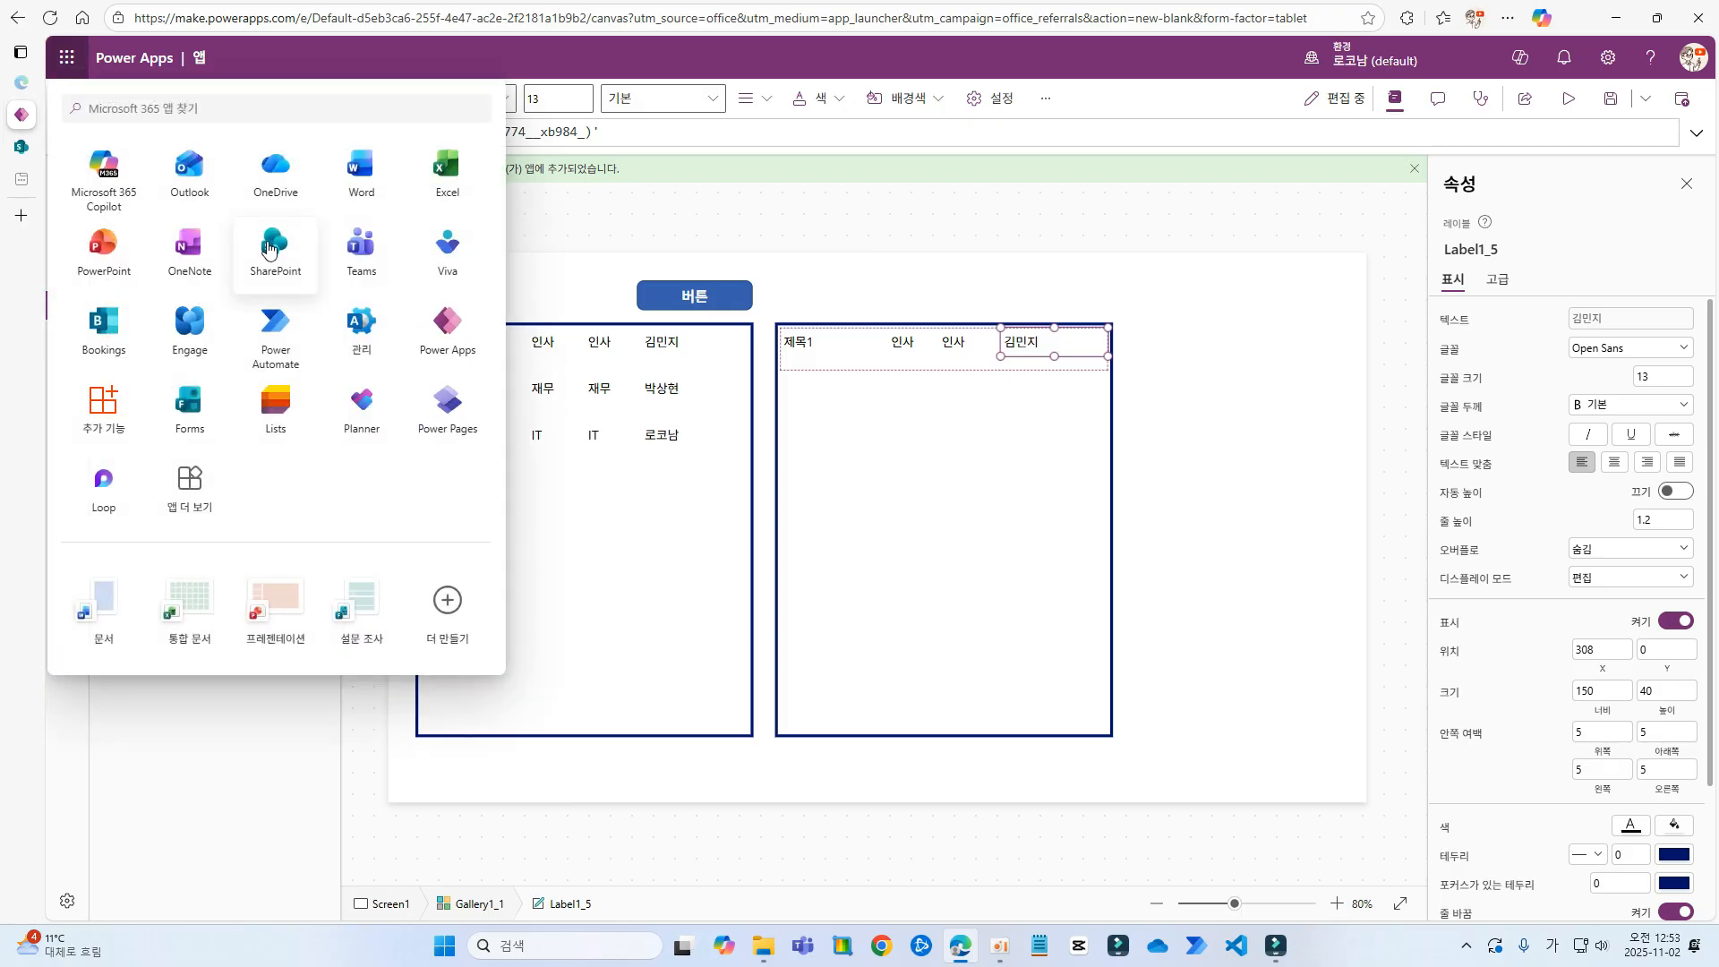
pyautogui.click(277, 331)
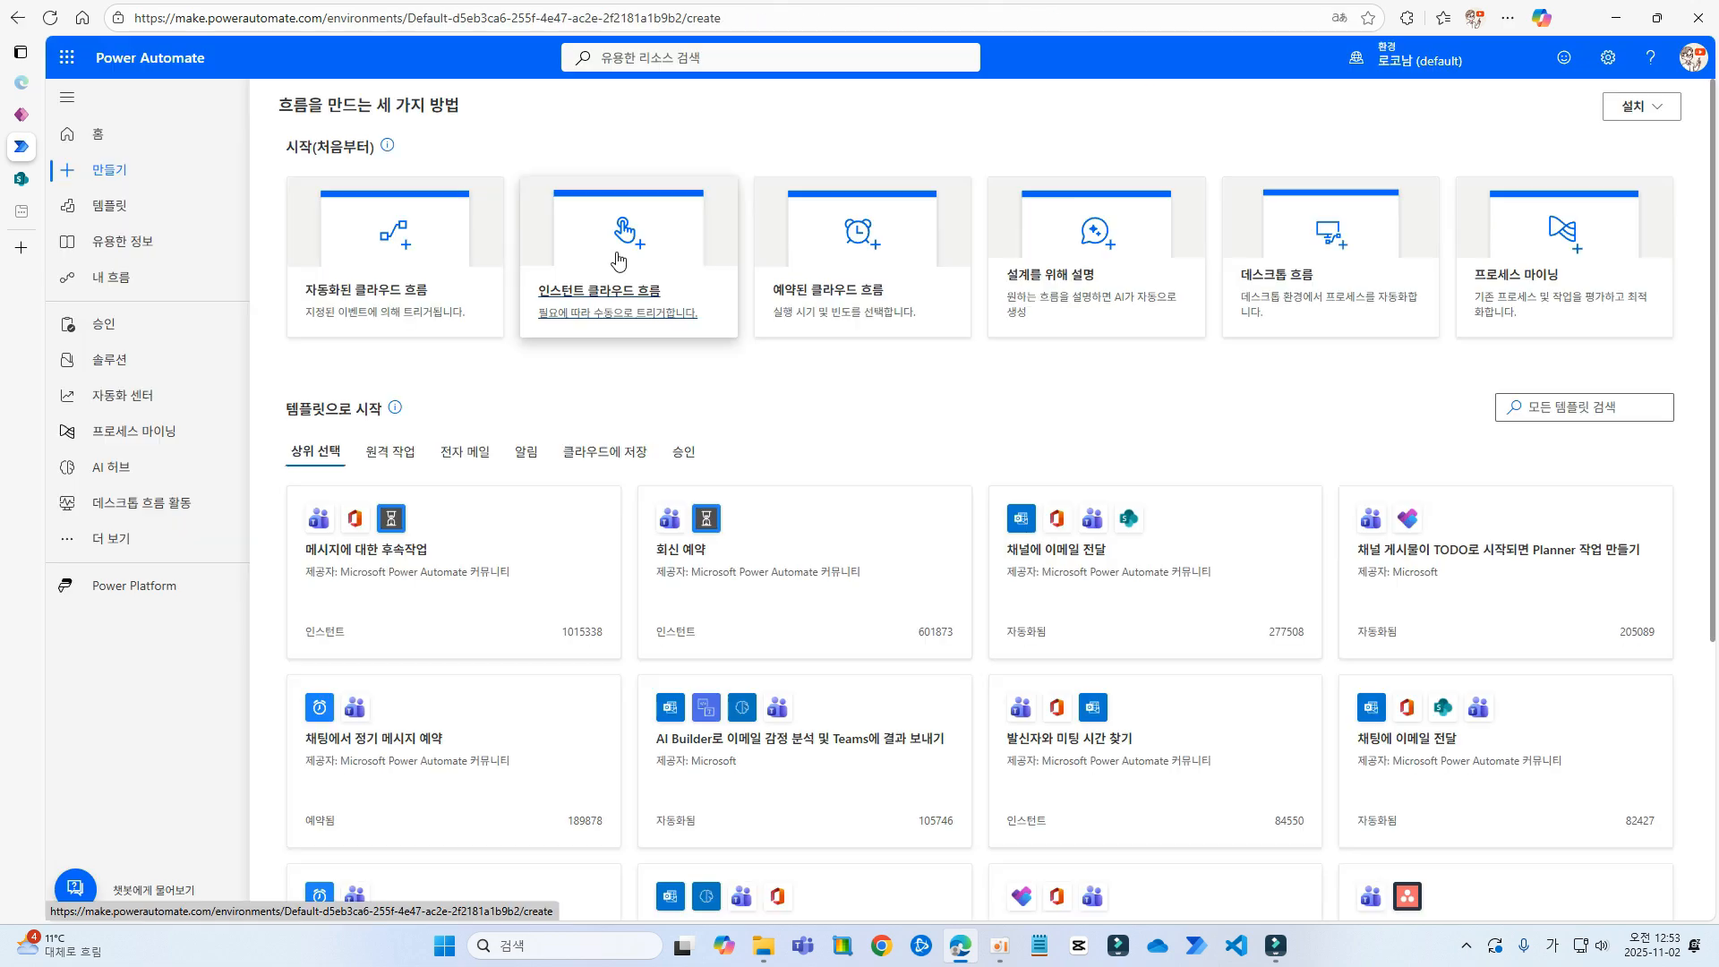
pyautogui.click(626, 286)
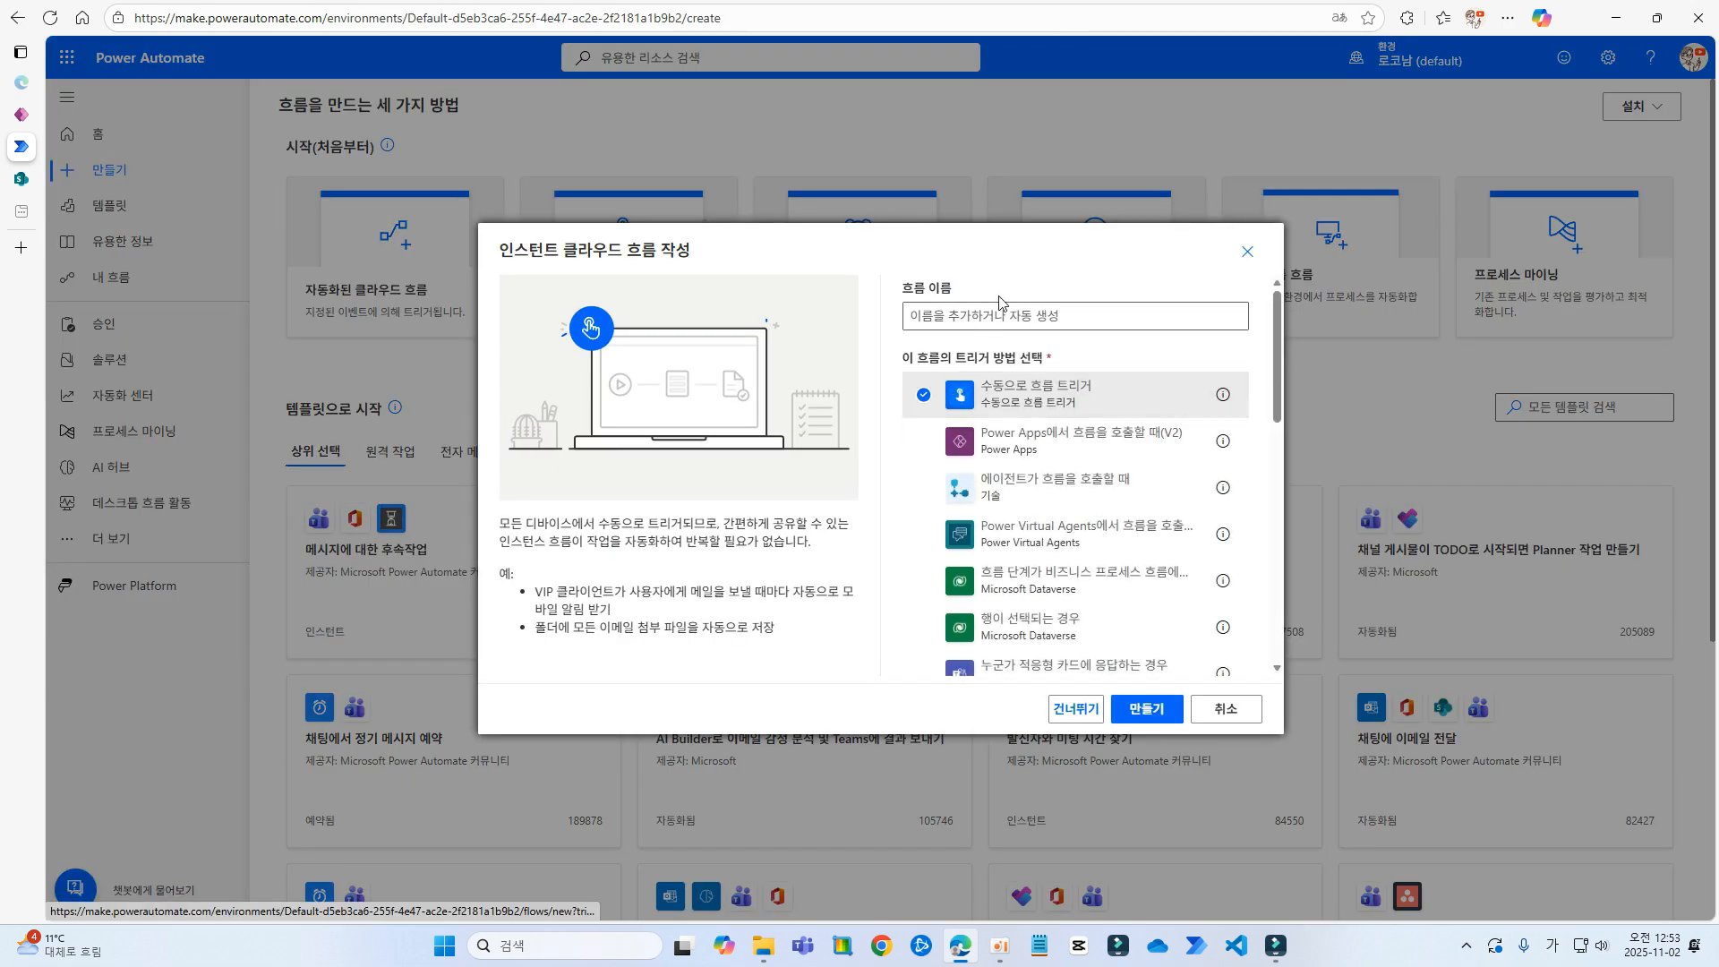
pyautogui.click(1155, 715)
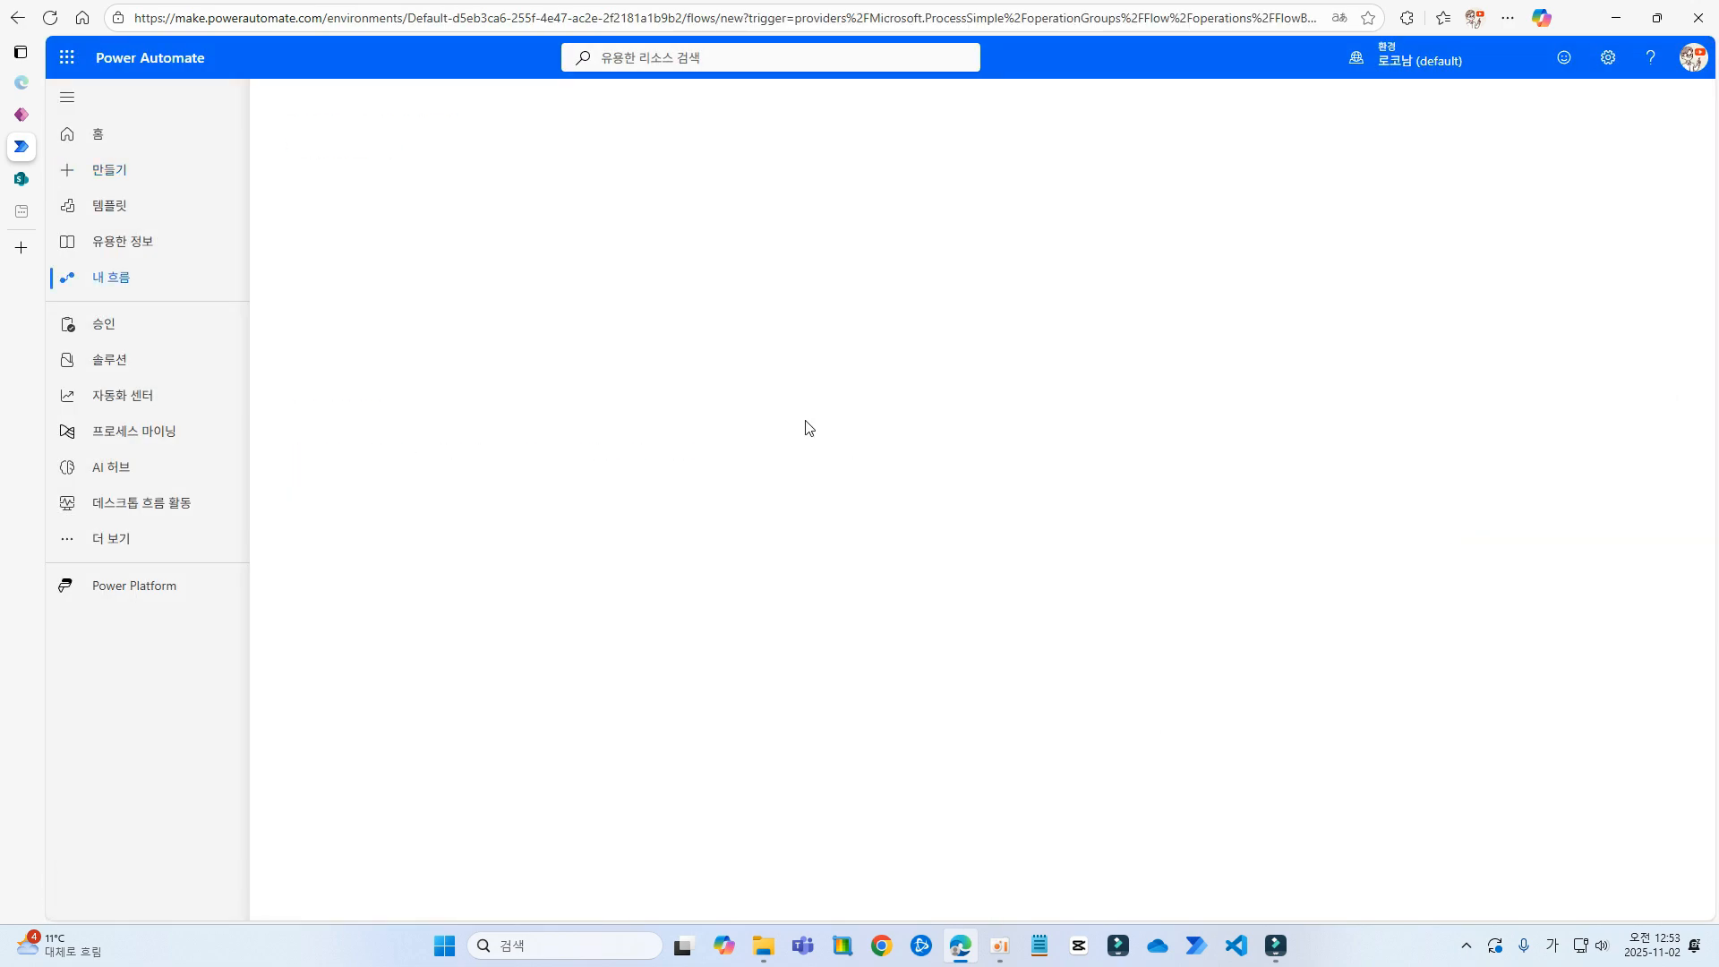
# Add the SharePoint action 항목 가져오기(2개 이상), using the msteams_b16342 site and the 칼럼명테스트 list
pyautogui.click(519, 222)
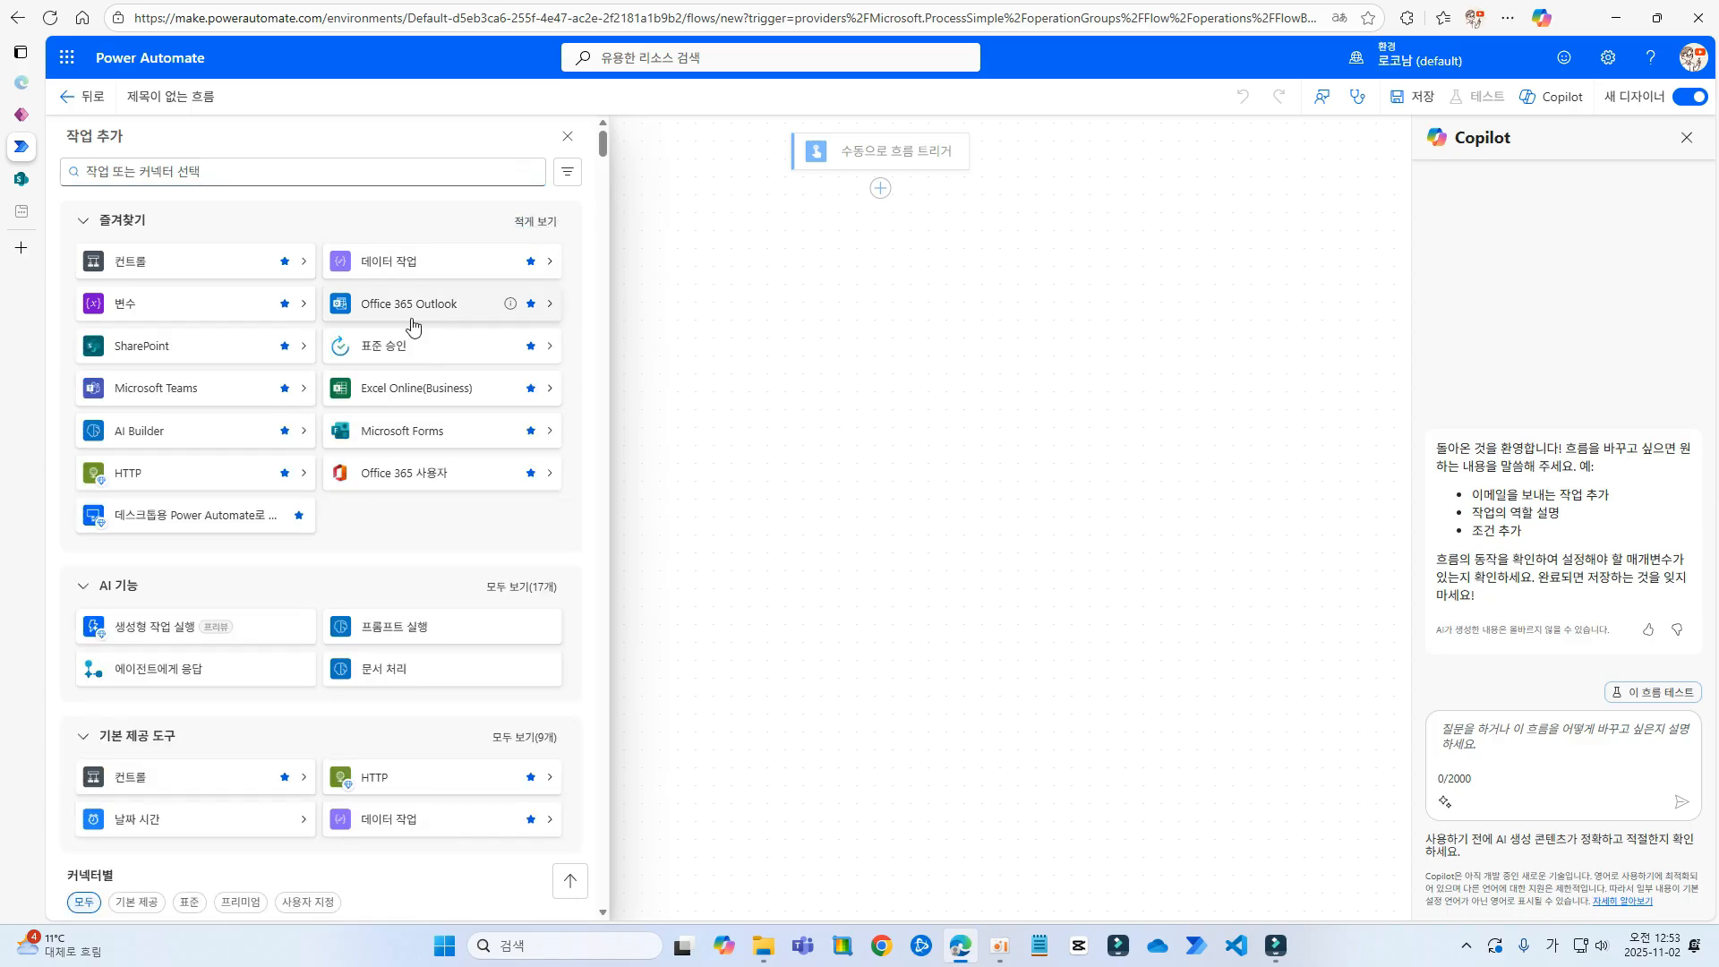
pyautogui.click(208, 359)
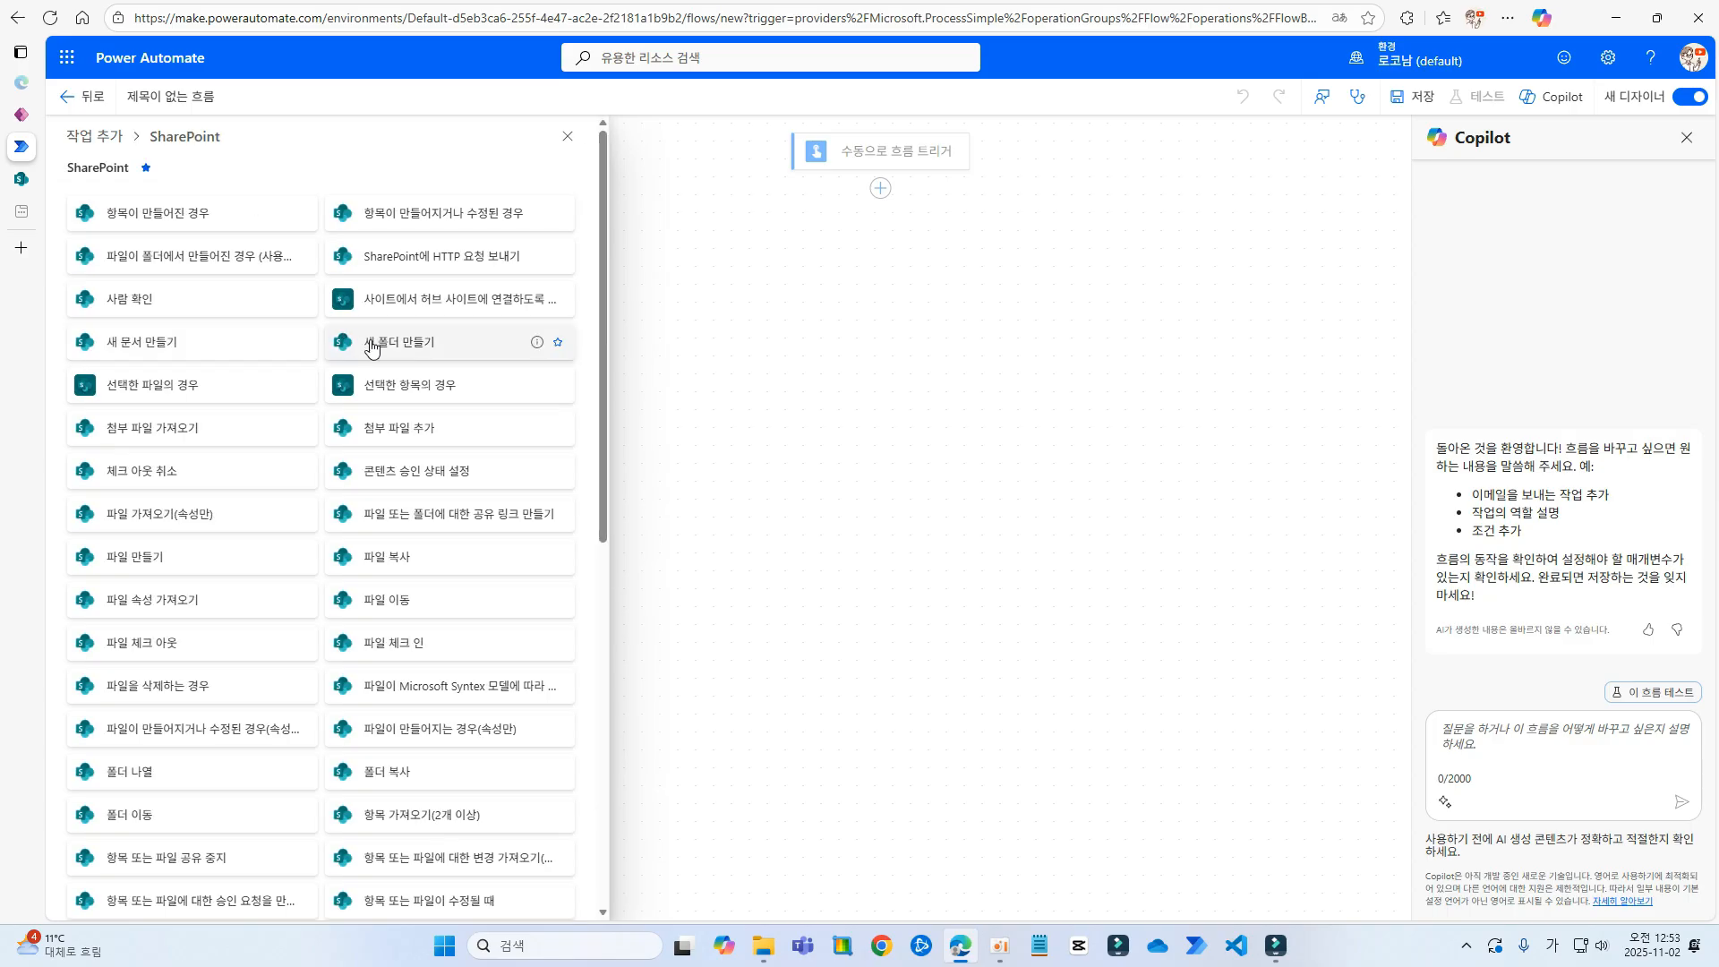
pyautogui.scroll(-1, 537, 582)
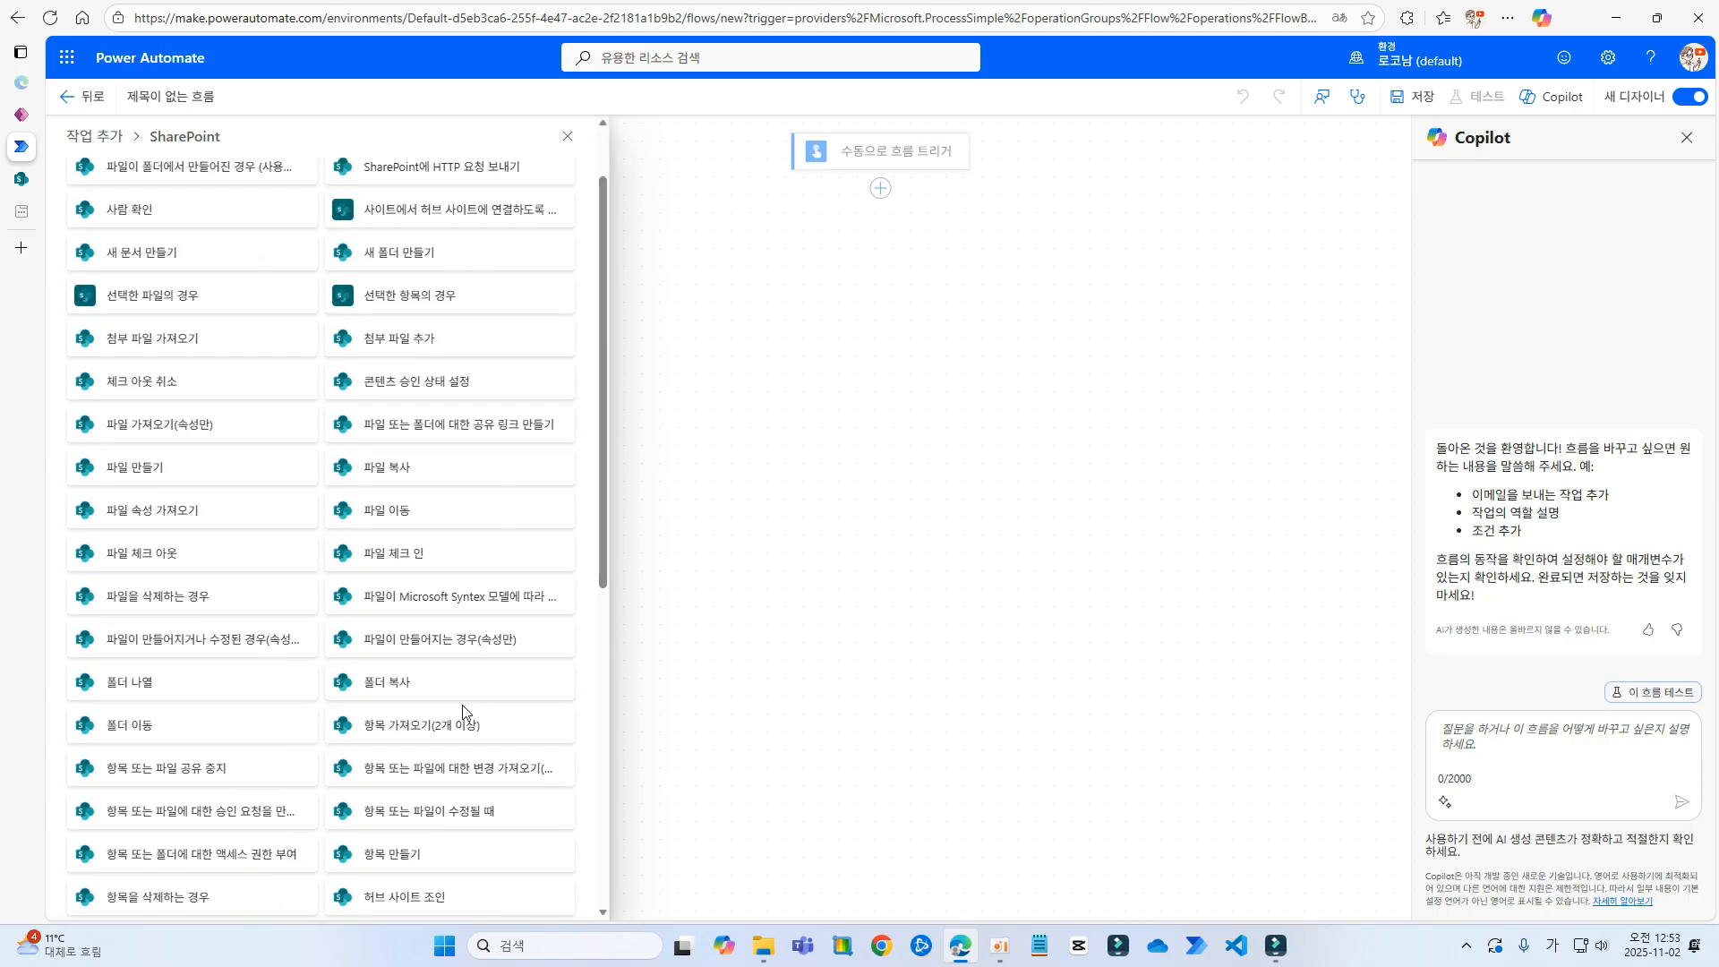
pyautogui.click(439, 733)
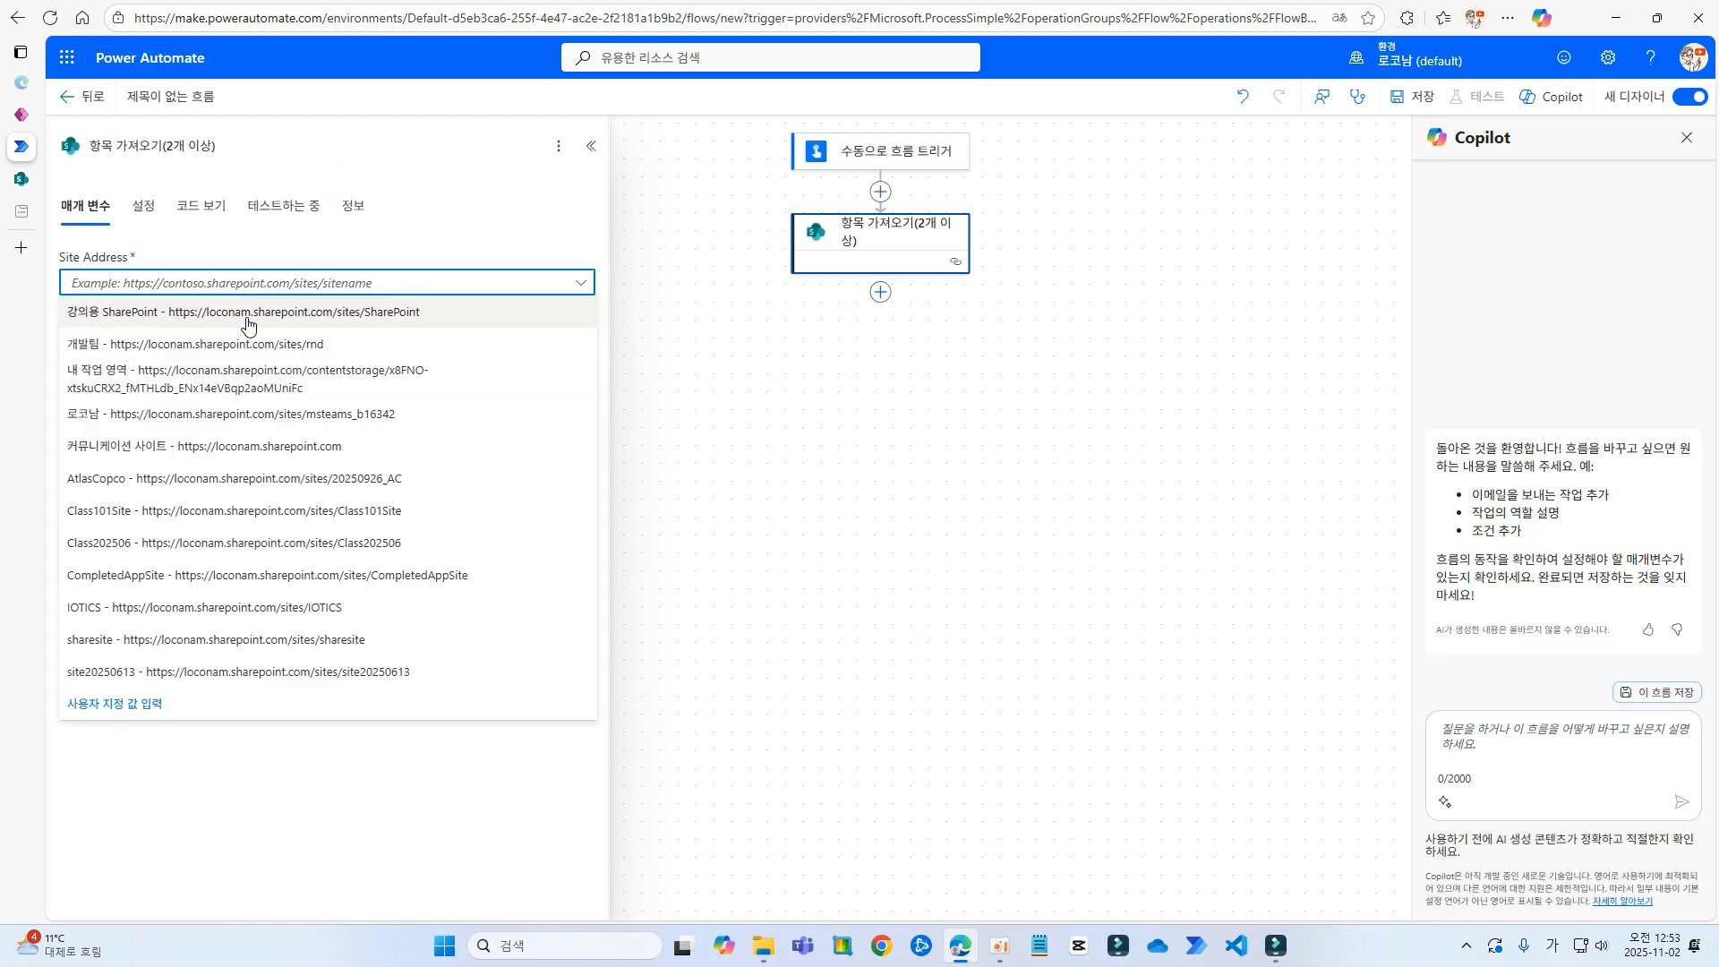
pyautogui.click(184, 414)
pyautogui.click(288, 344)
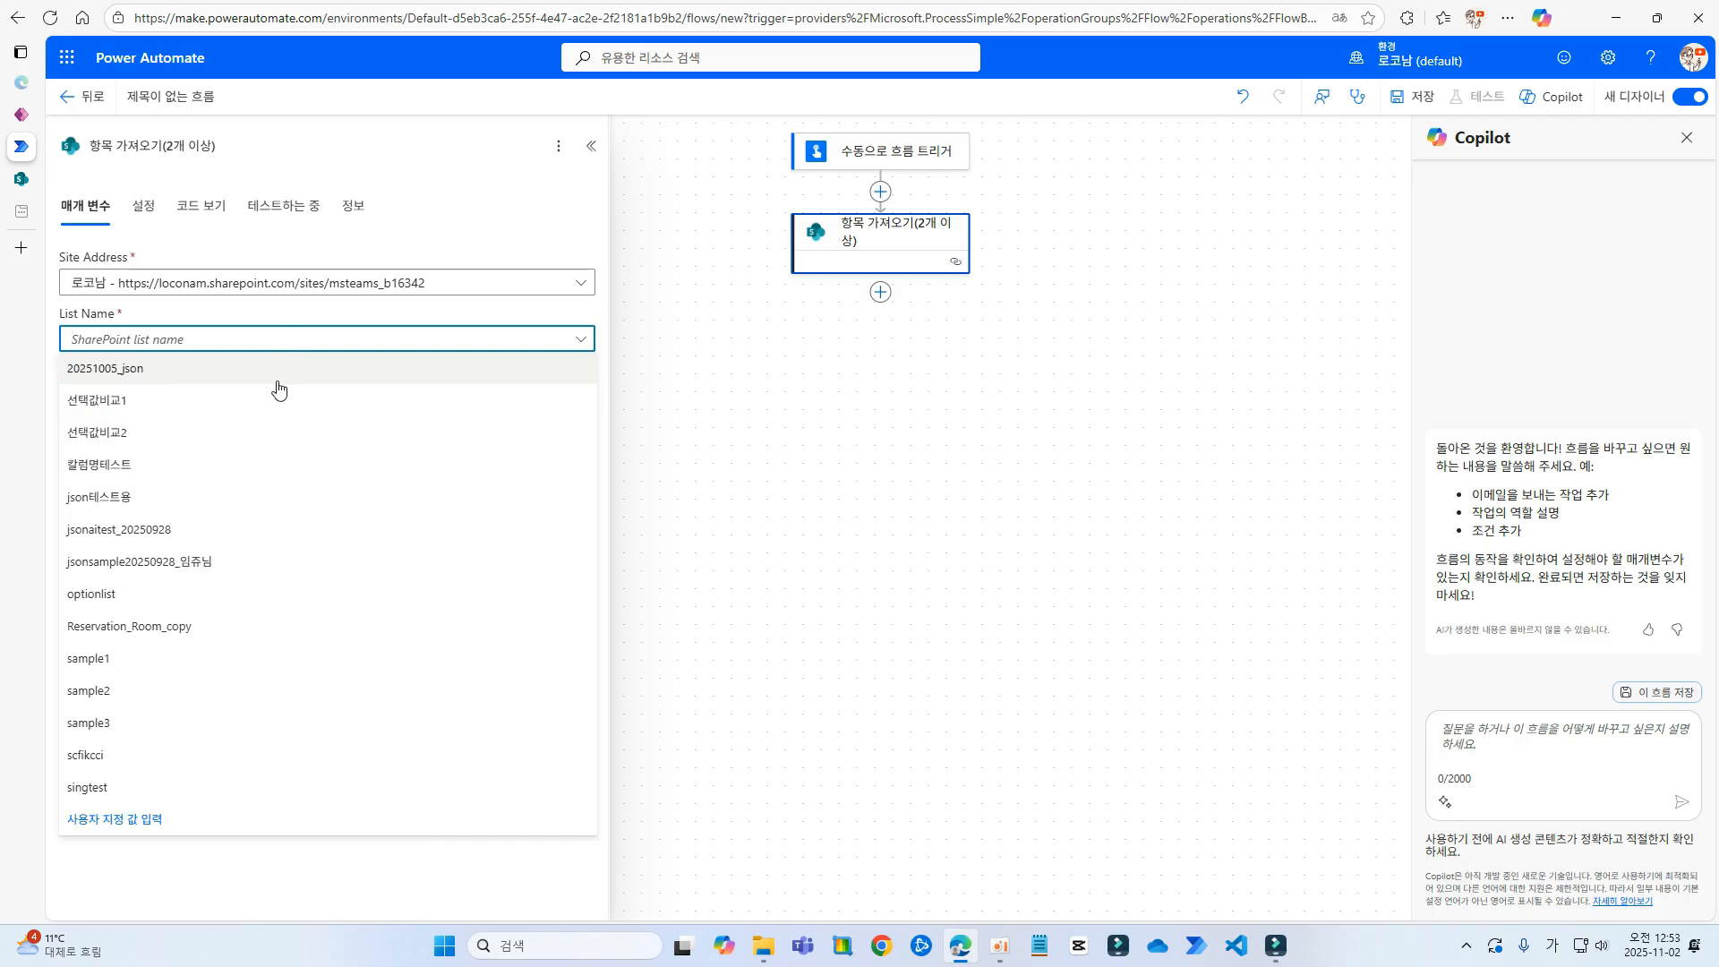
pyautogui.click(184, 466)
# Add the Filter Query advanced parameter to the action and set it to 부서 eq '인사'
pyautogui.click(258, 436)
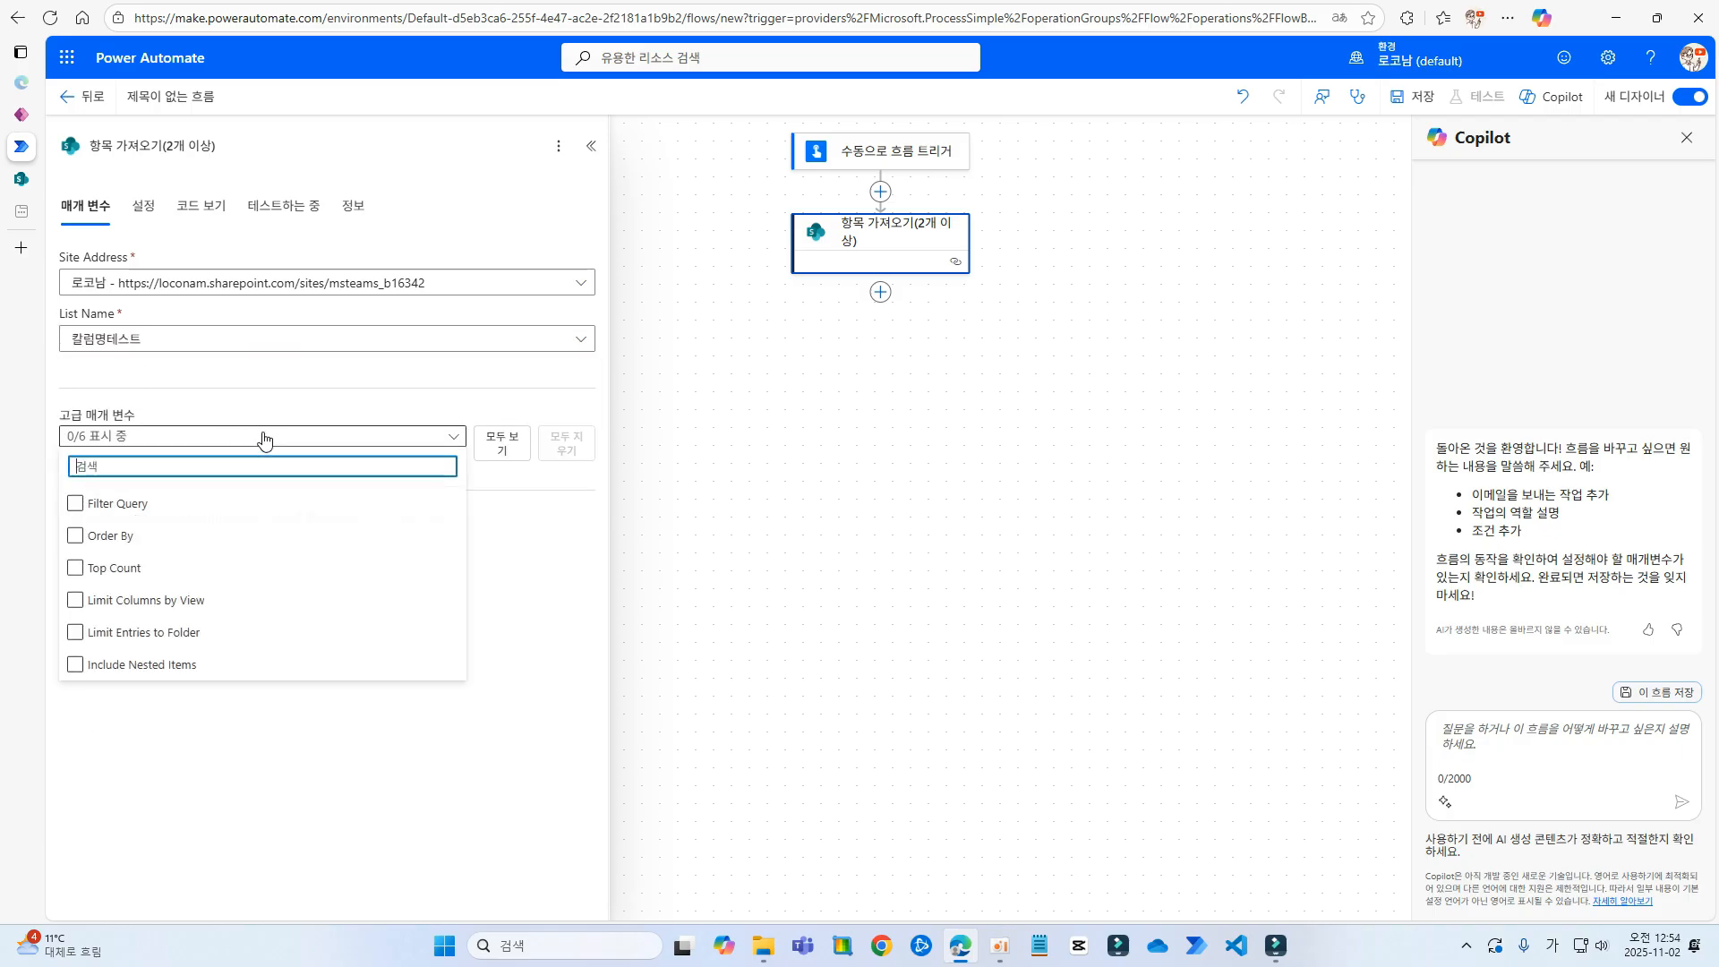
pyautogui.click(184, 503)
pyautogui.click(284, 387)
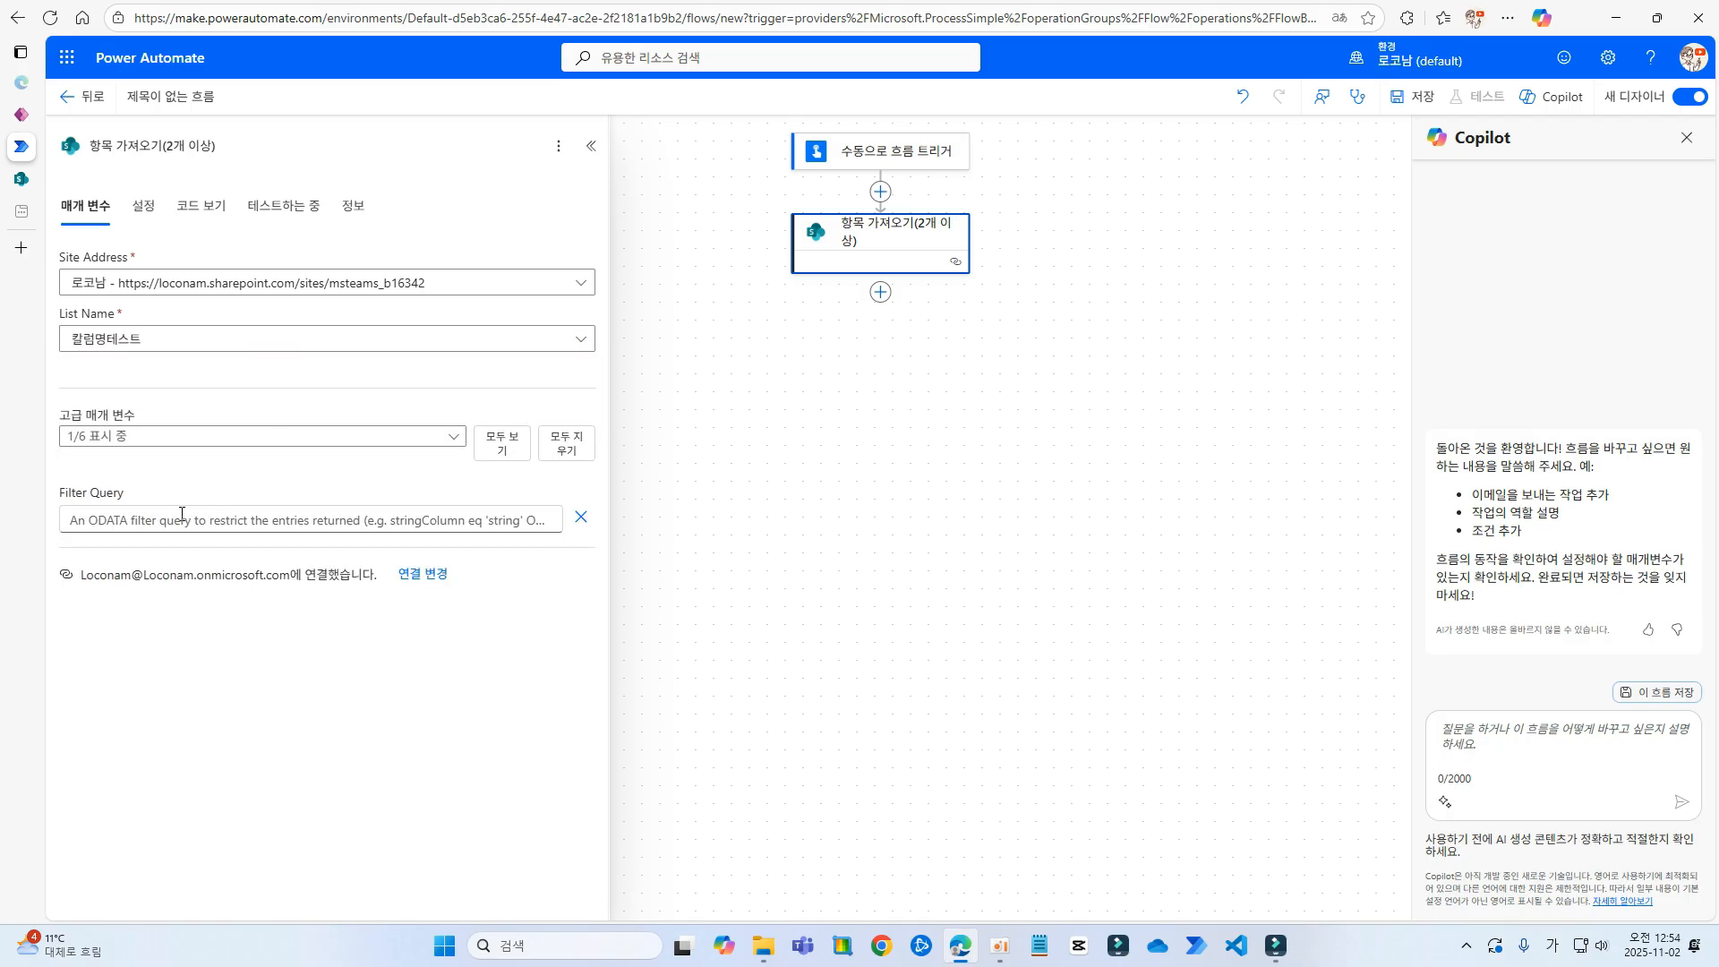
pyautogui.click(184, 513)
pyautogui.write('ㅂ')
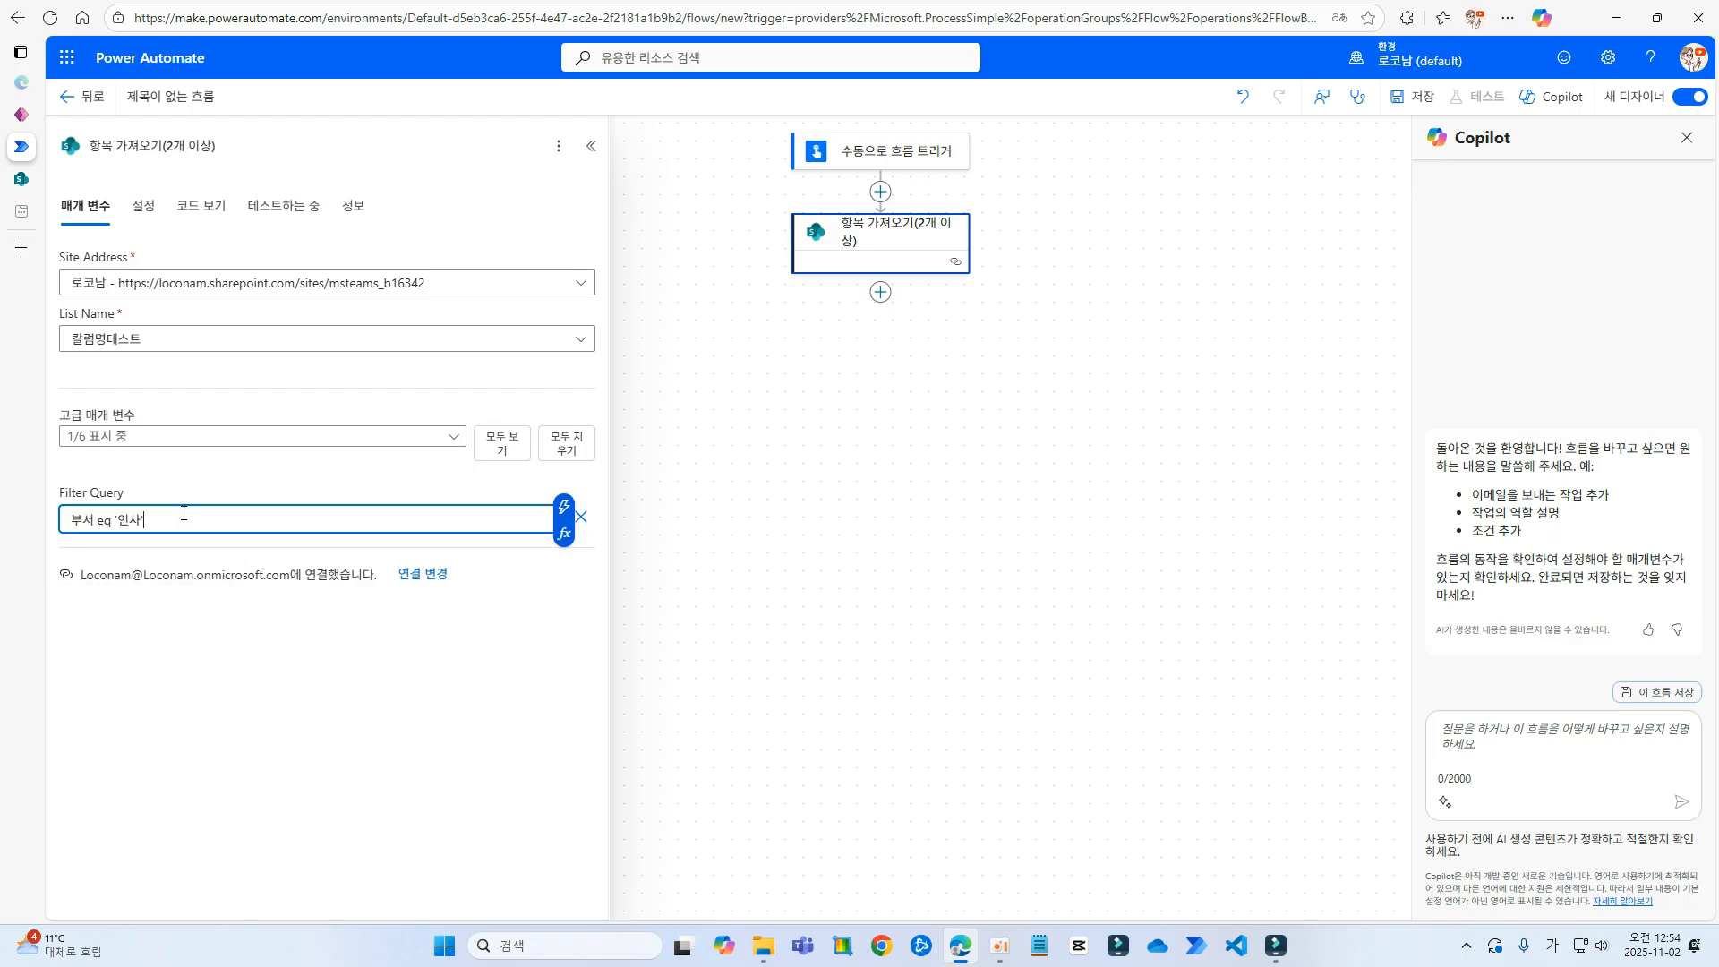
# Save the flow, run it as a manual test and examine the column name in the run message
pyautogui.click(1413, 97)
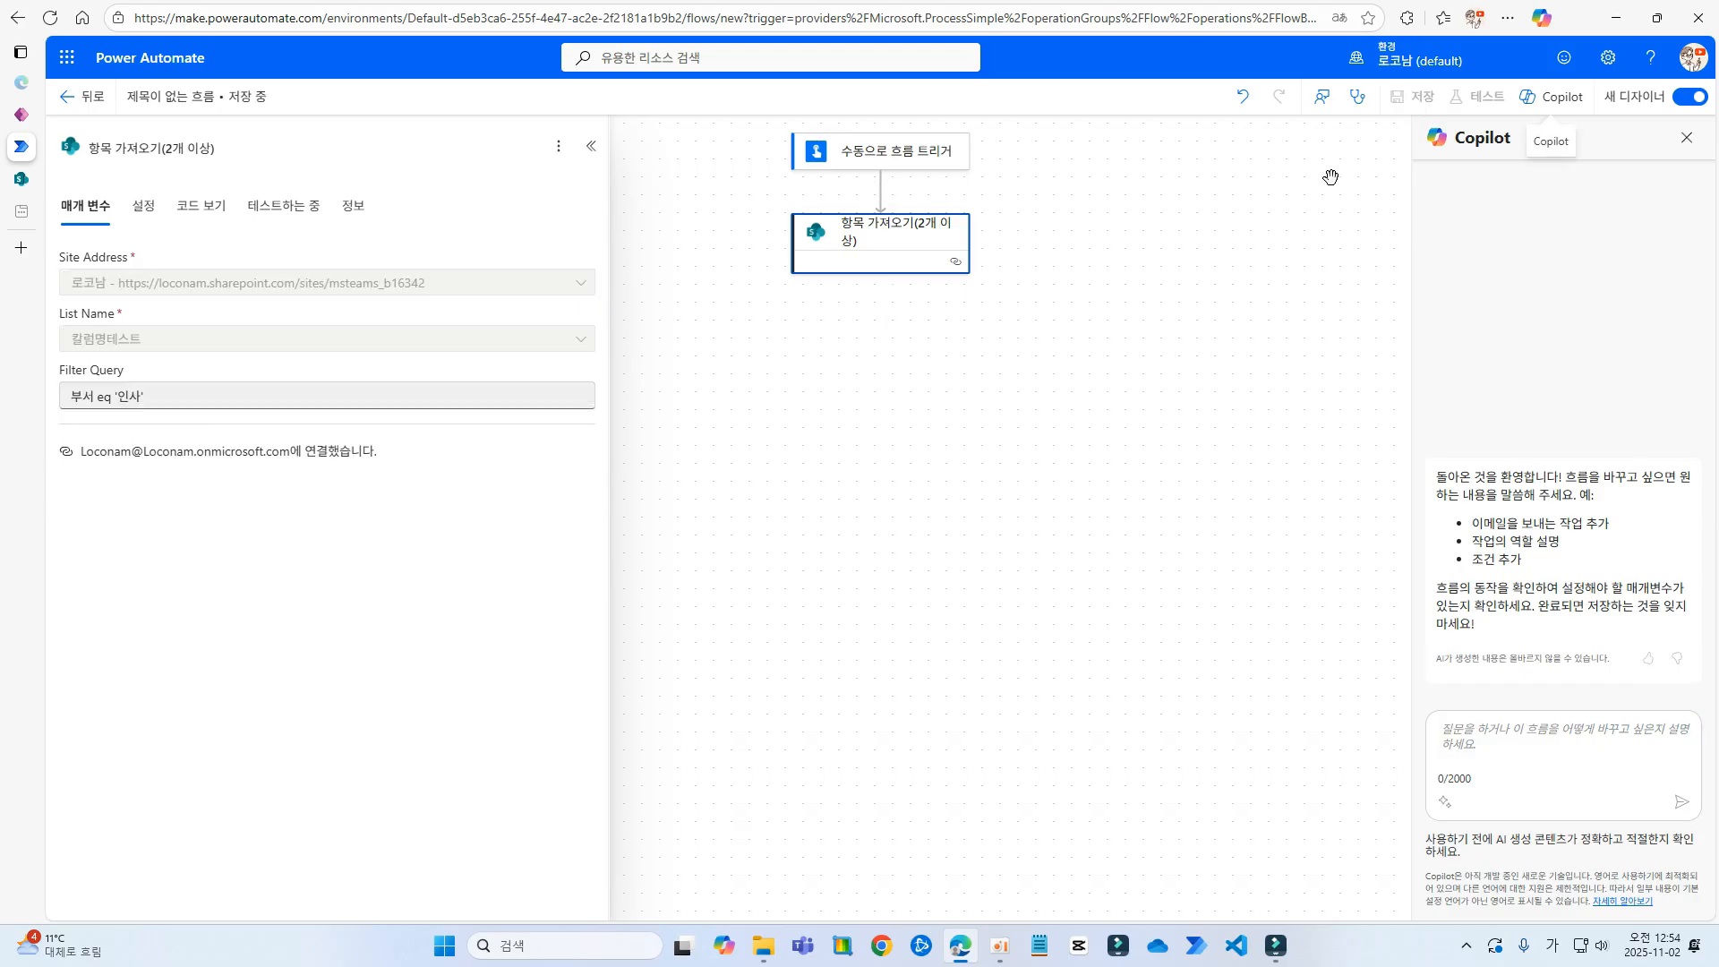
pyautogui.click(1480, 101)
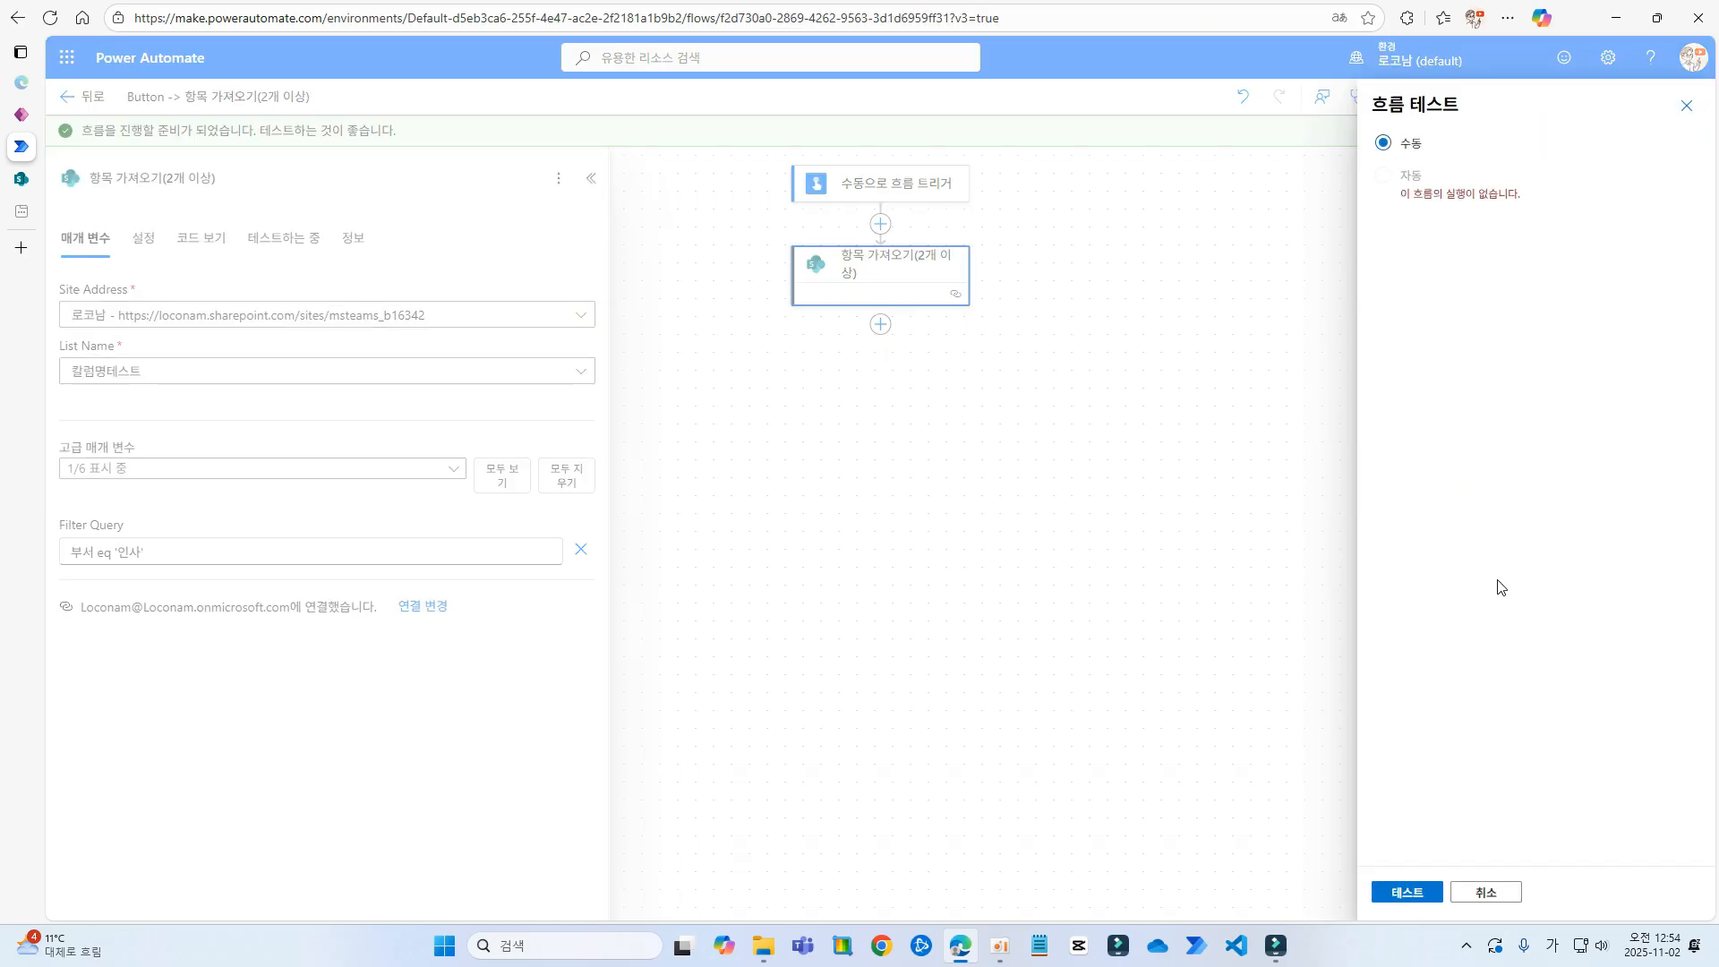
pyautogui.click(1419, 892)
pyautogui.click(1420, 890)
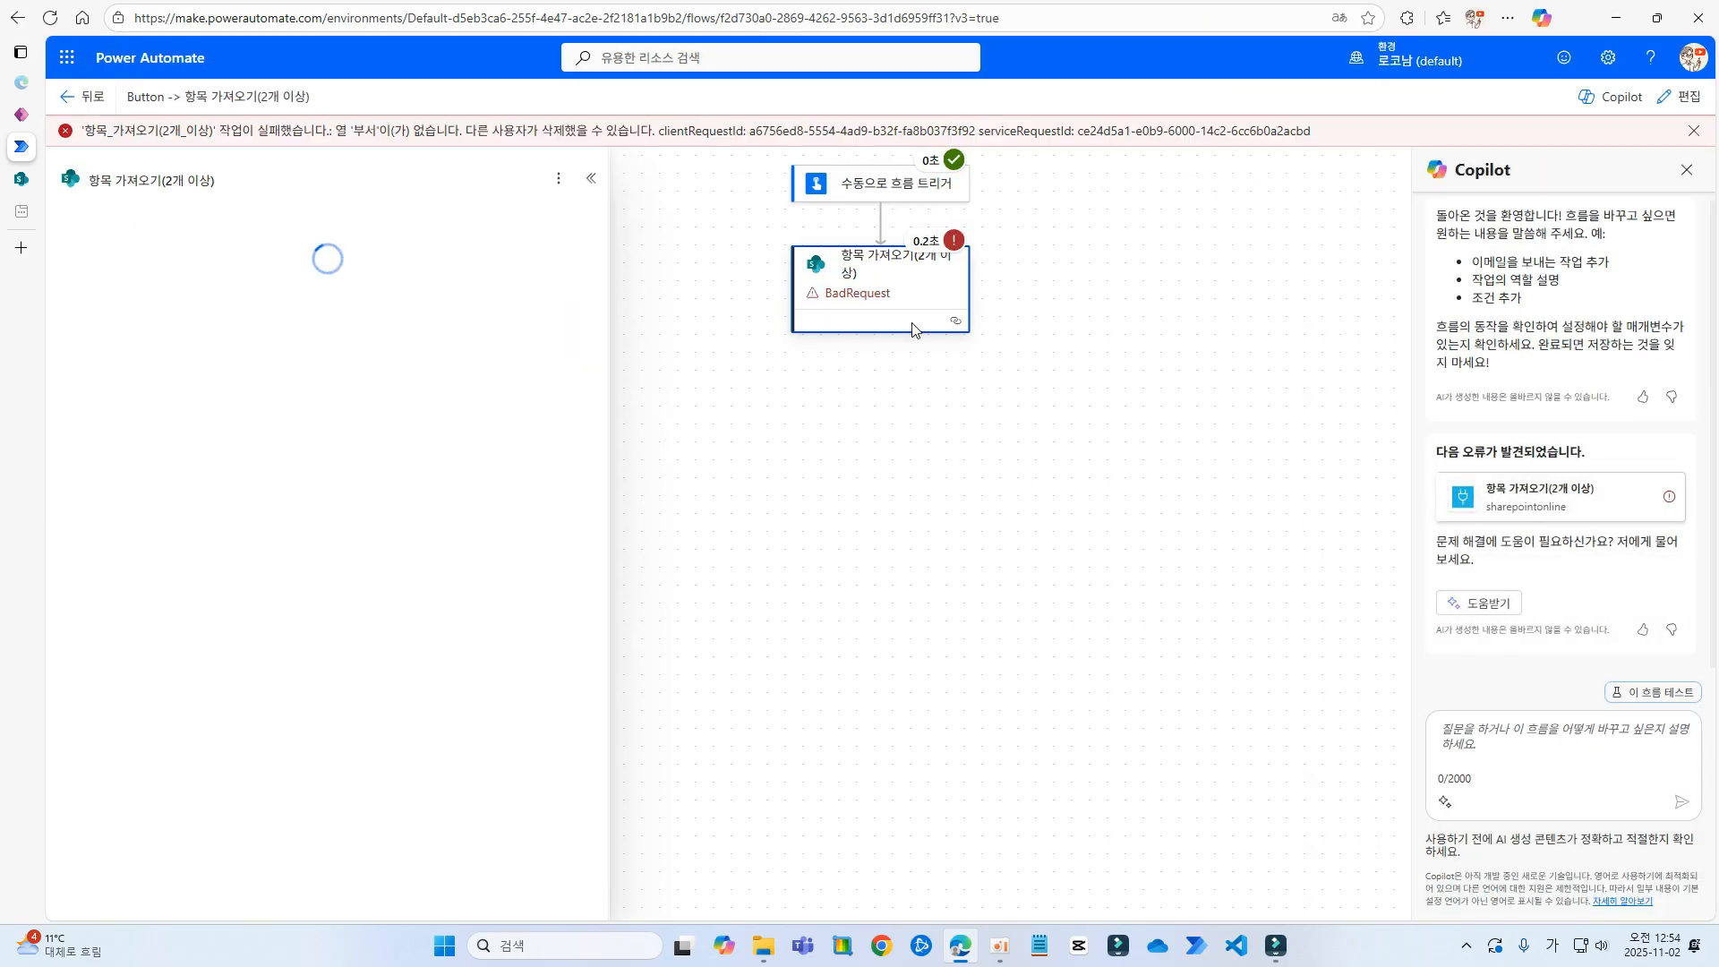
pyautogui.moveTo(353, 131); pyautogui.dragTo(391, 130)
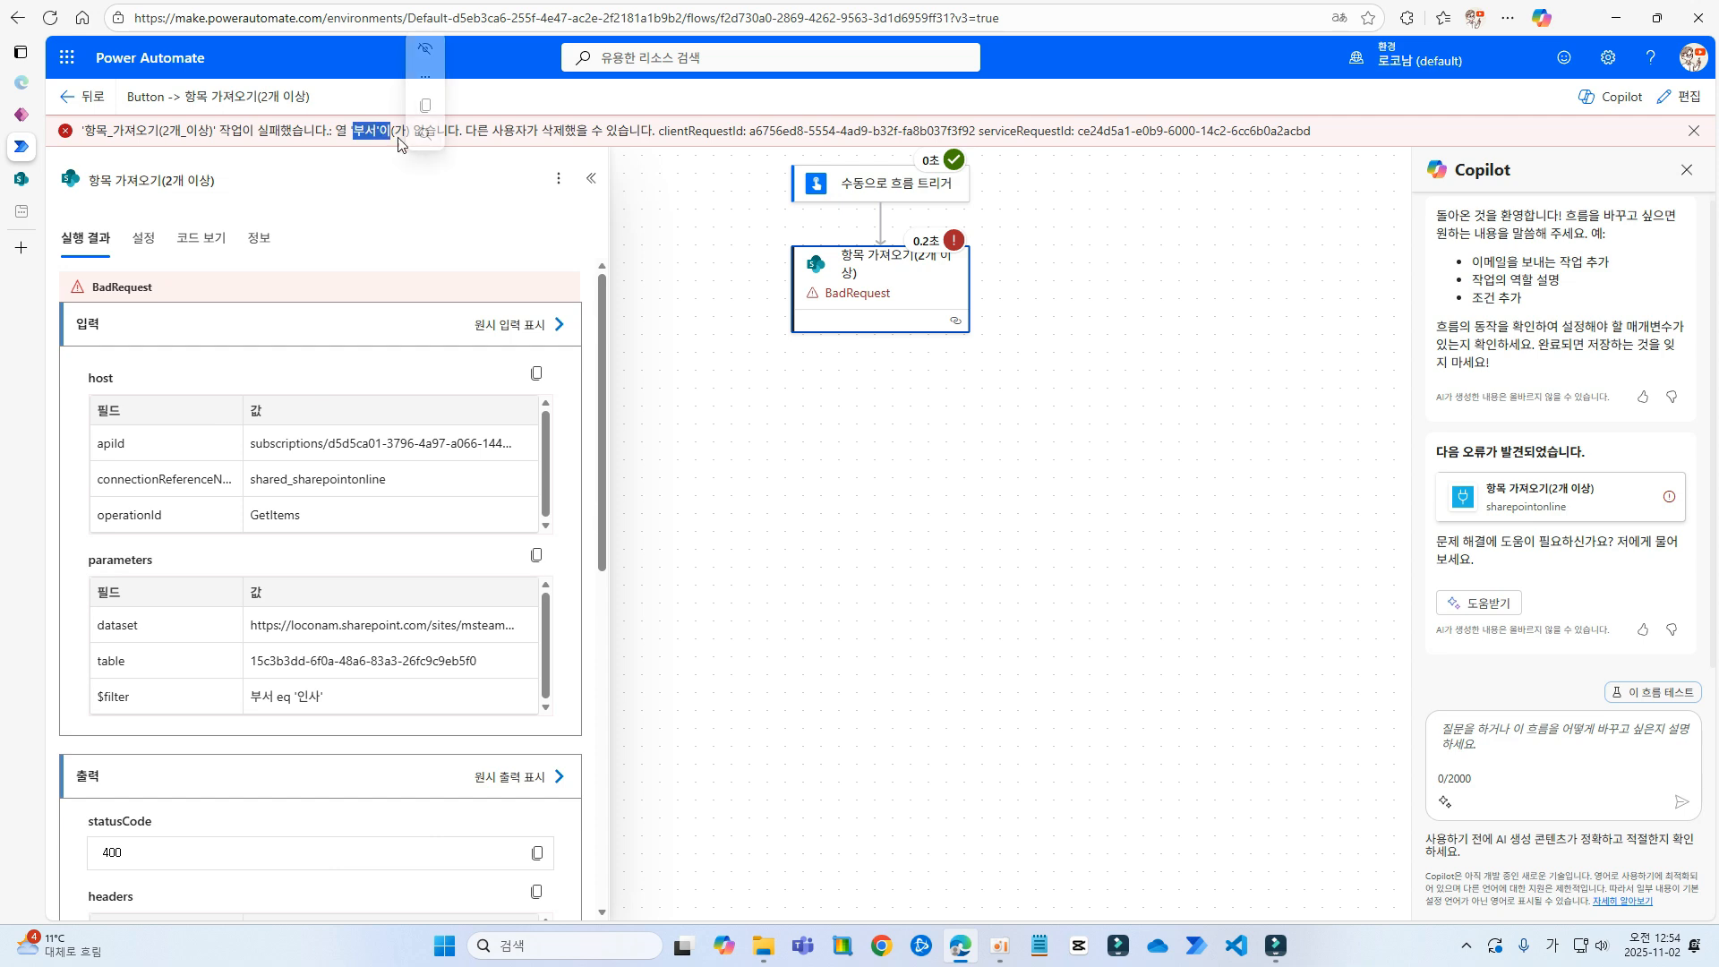
# Check the columns in the SharePoint list, set the flow's Filter Query to dep eq '인사' and save
pyautogui.click(22, 182)
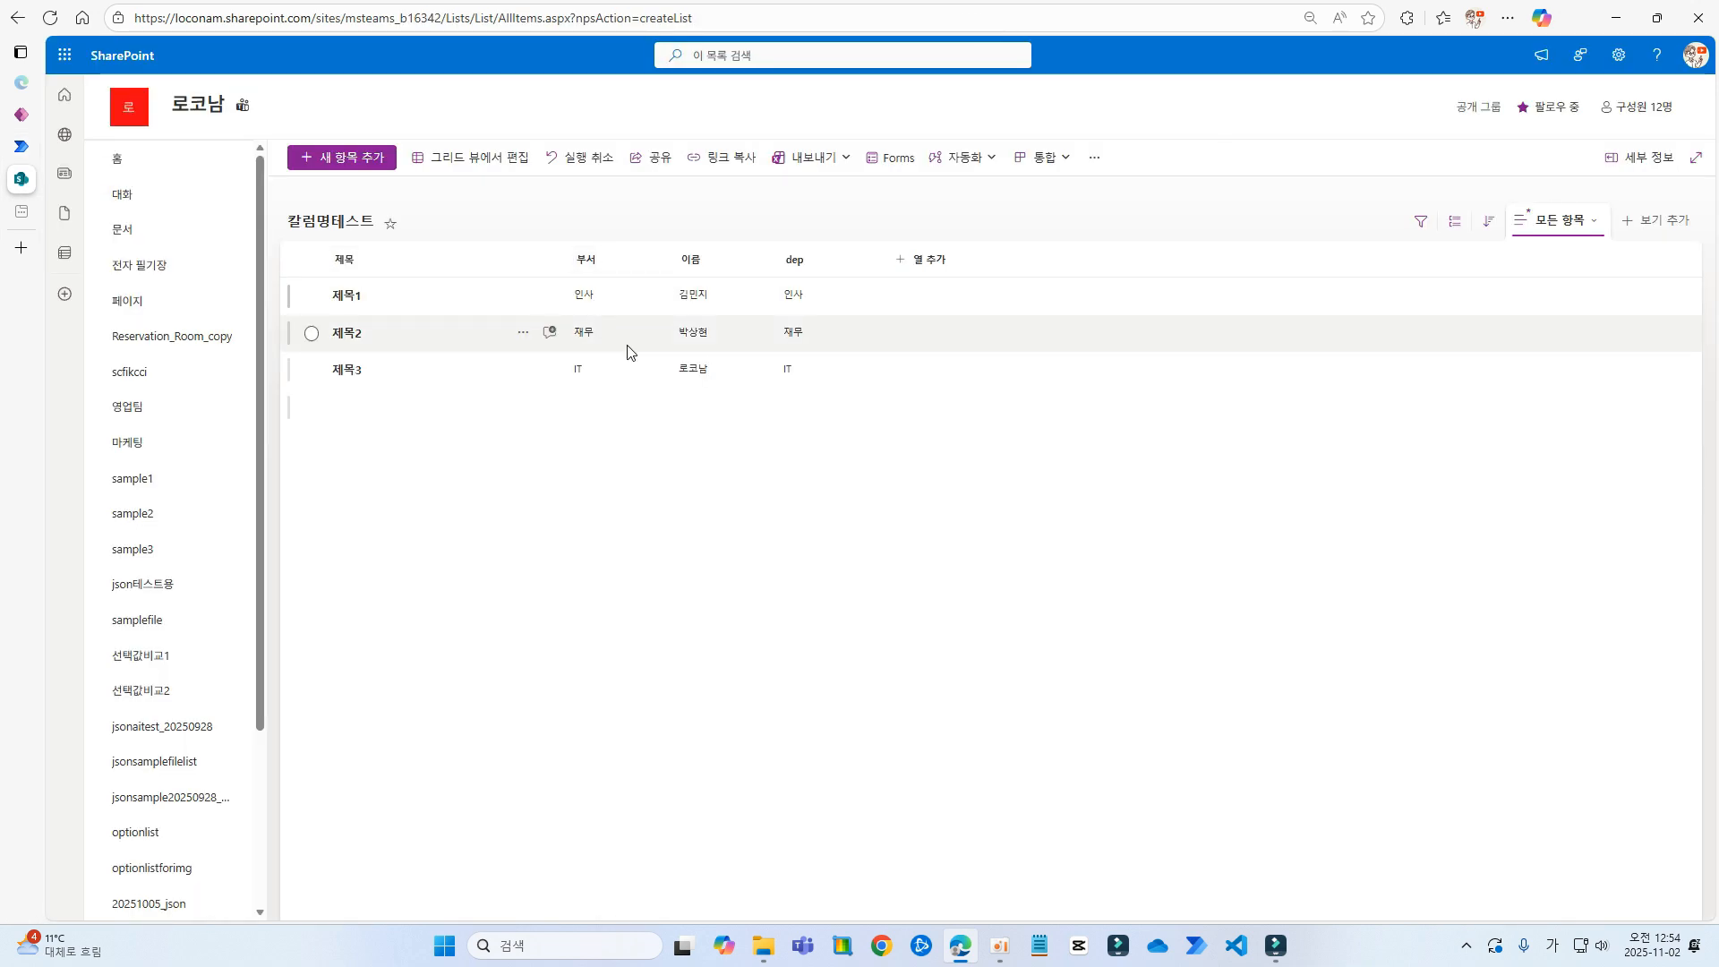
pyautogui.click(22, 146)
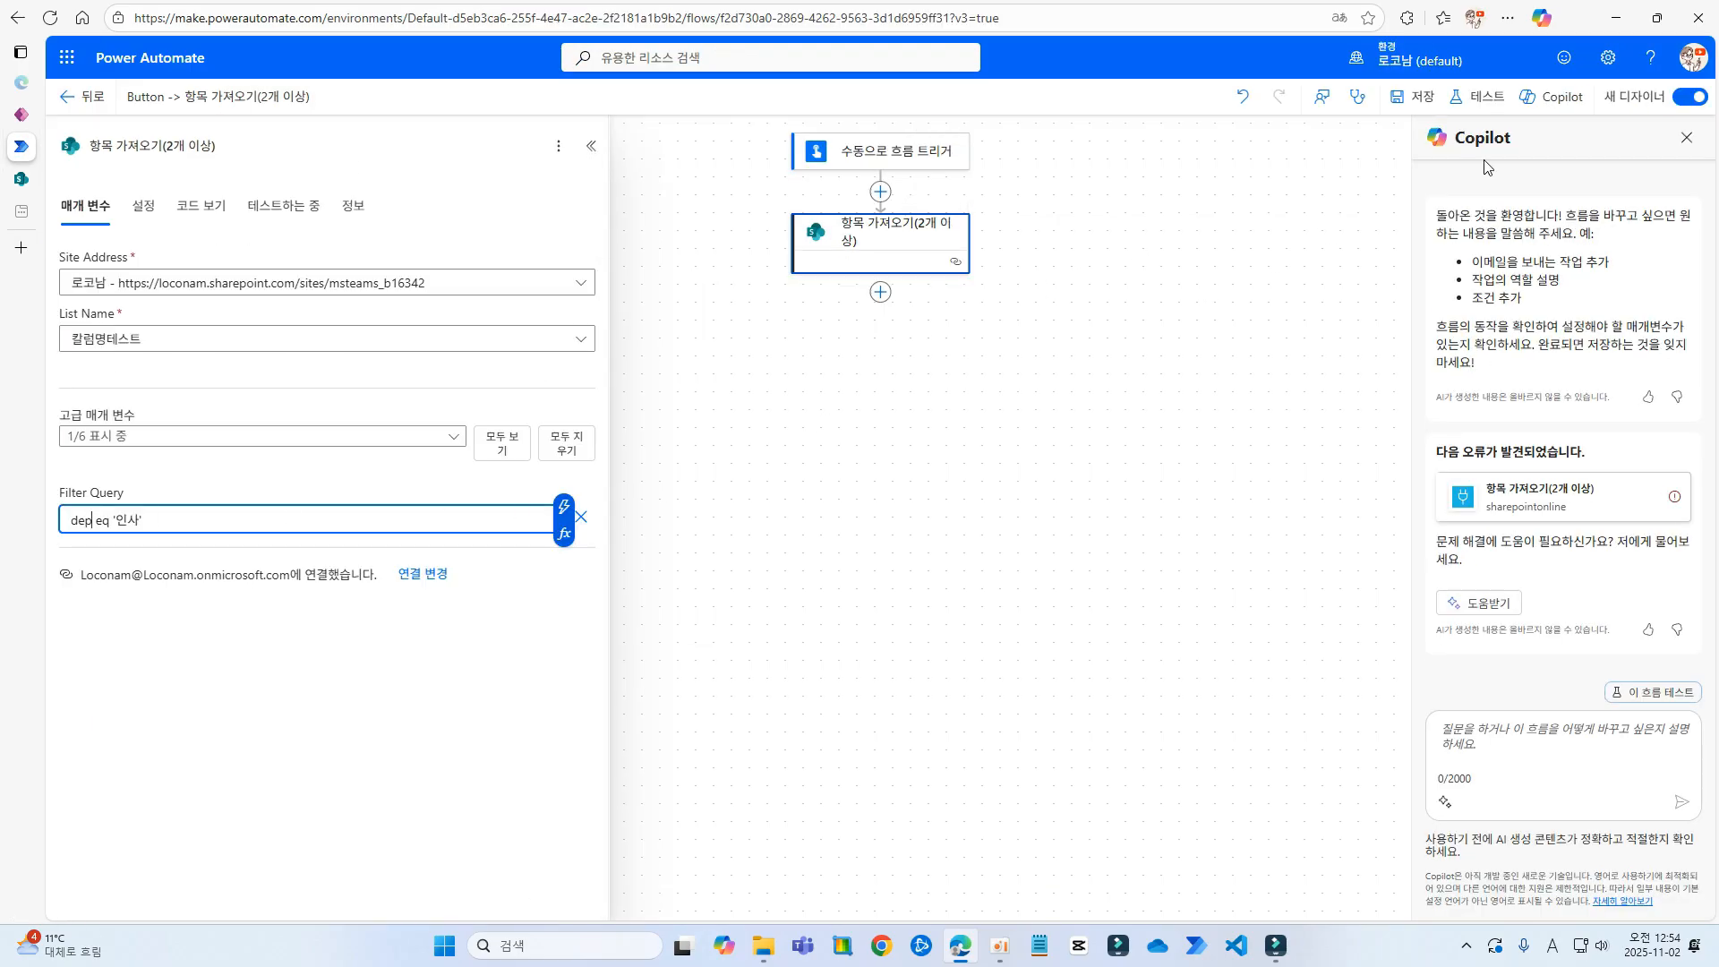
pyautogui.click(1412, 97)
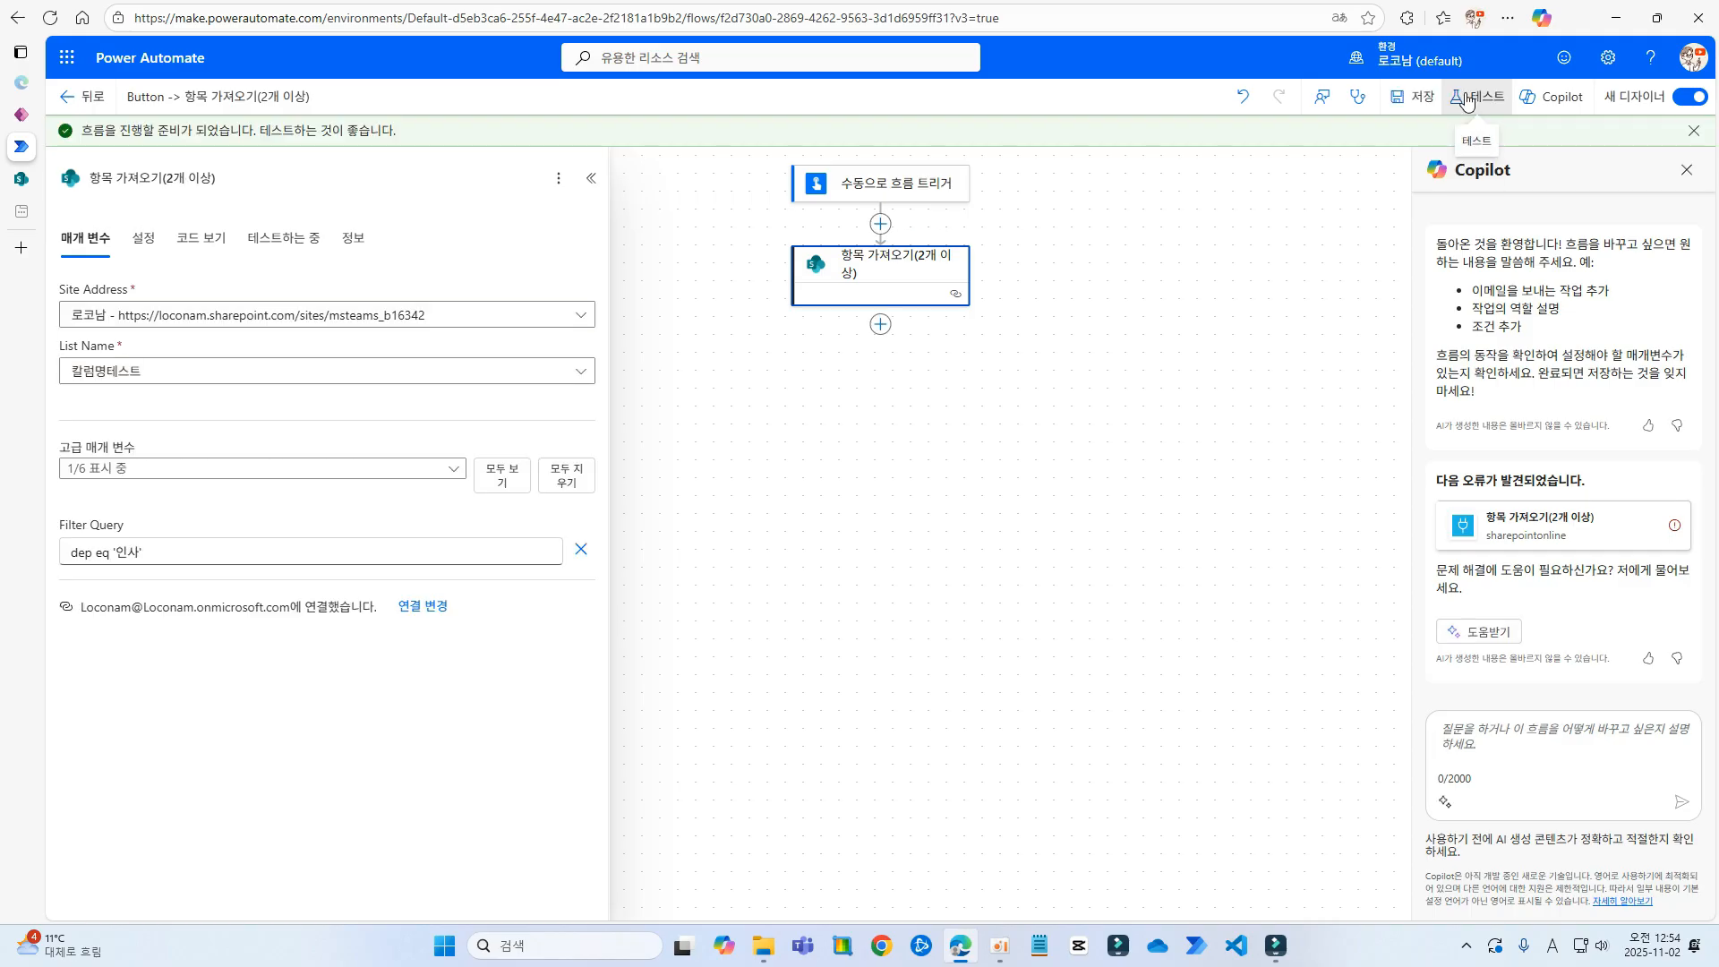
# Test the saved flow with the automatic option and examine the run results of the 항목 가져오기(2개 이상) action
pyautogui.click(1465, 97)
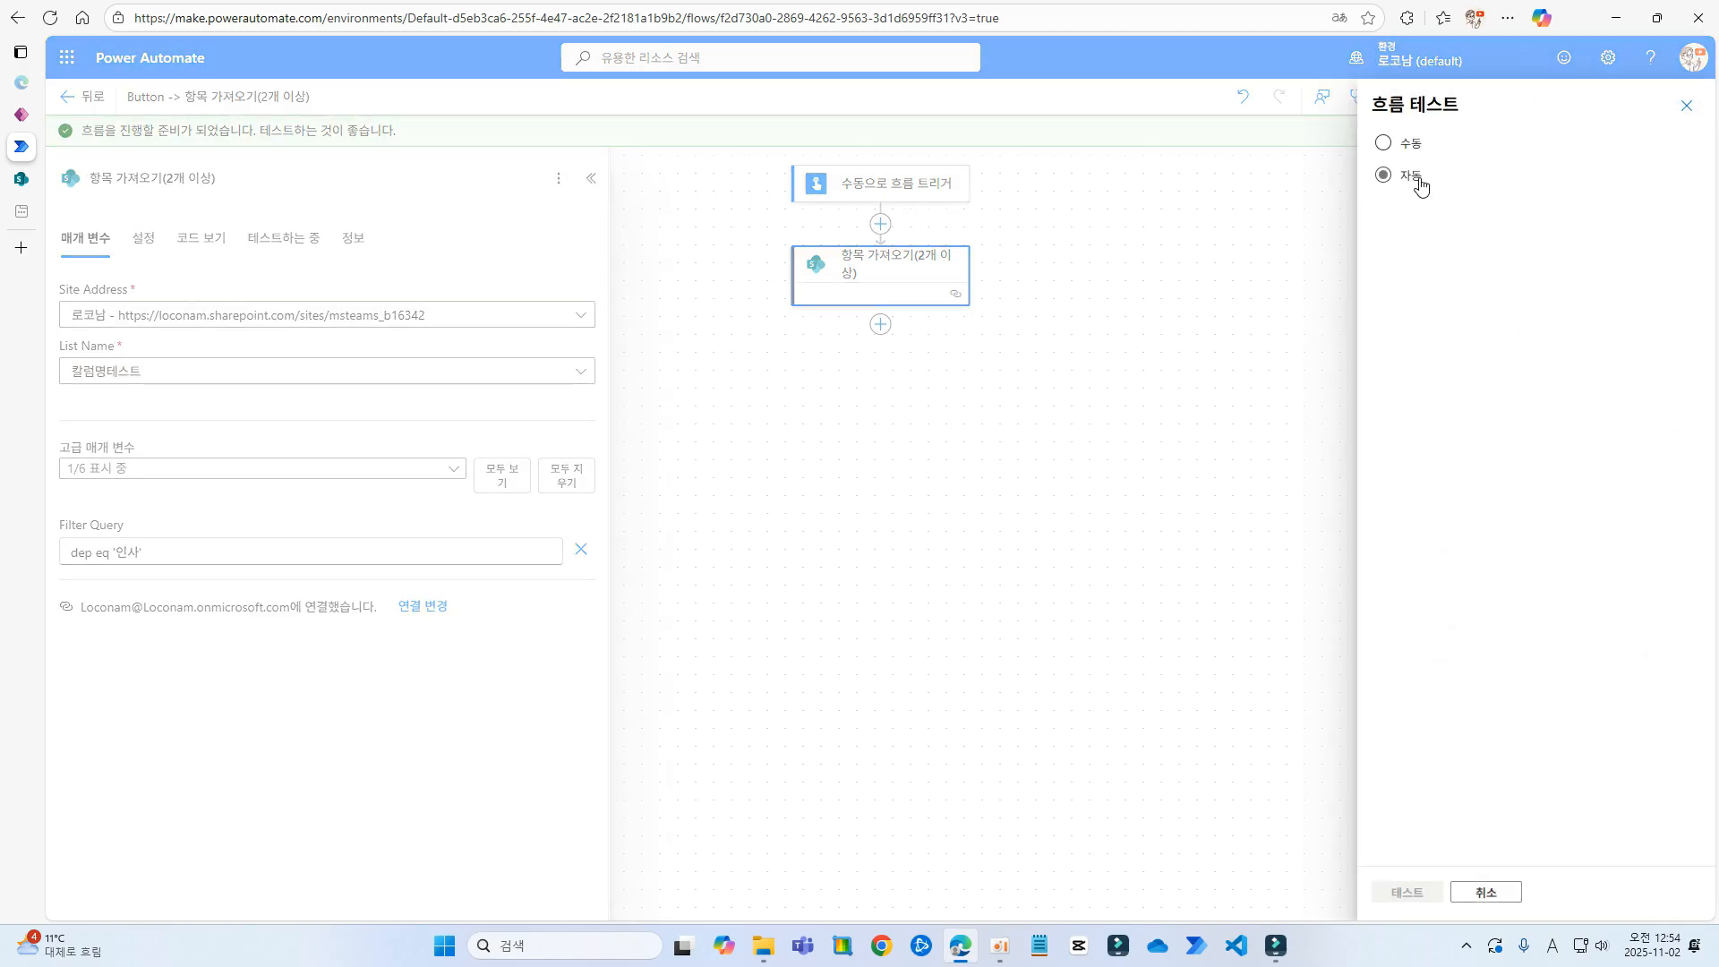
pyautogui.click(1419, 180)
pyautogui.click(1430, 205)
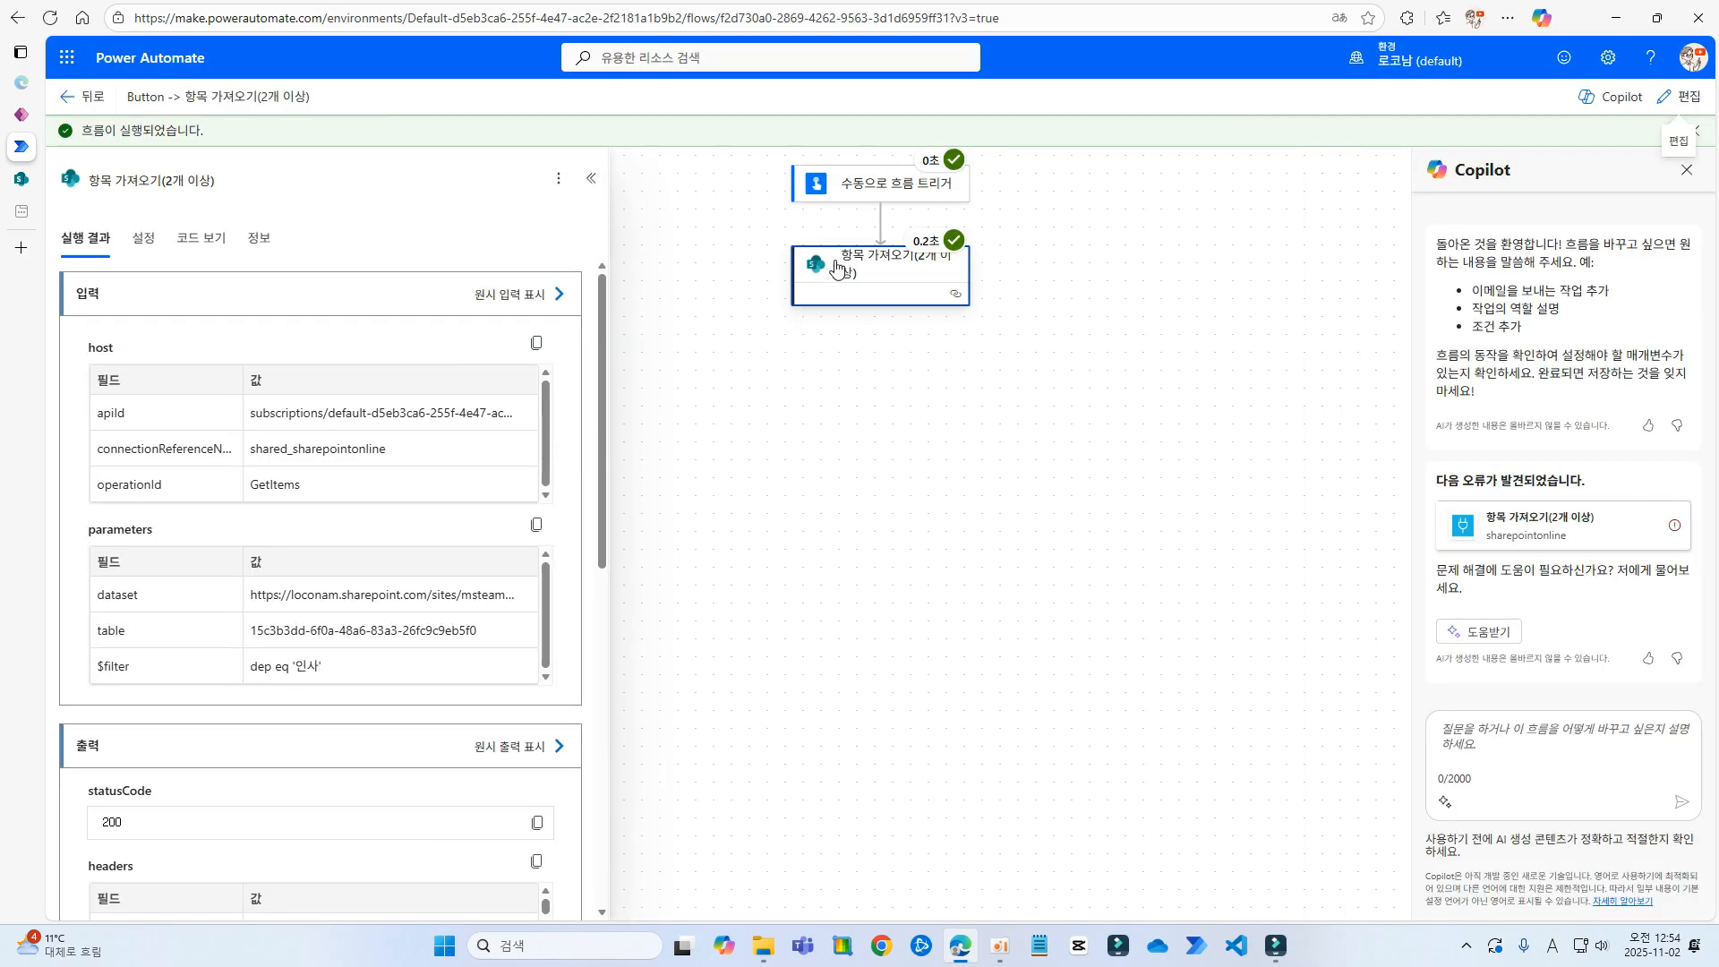
pyautogui.scroll(-1, 447, 665)
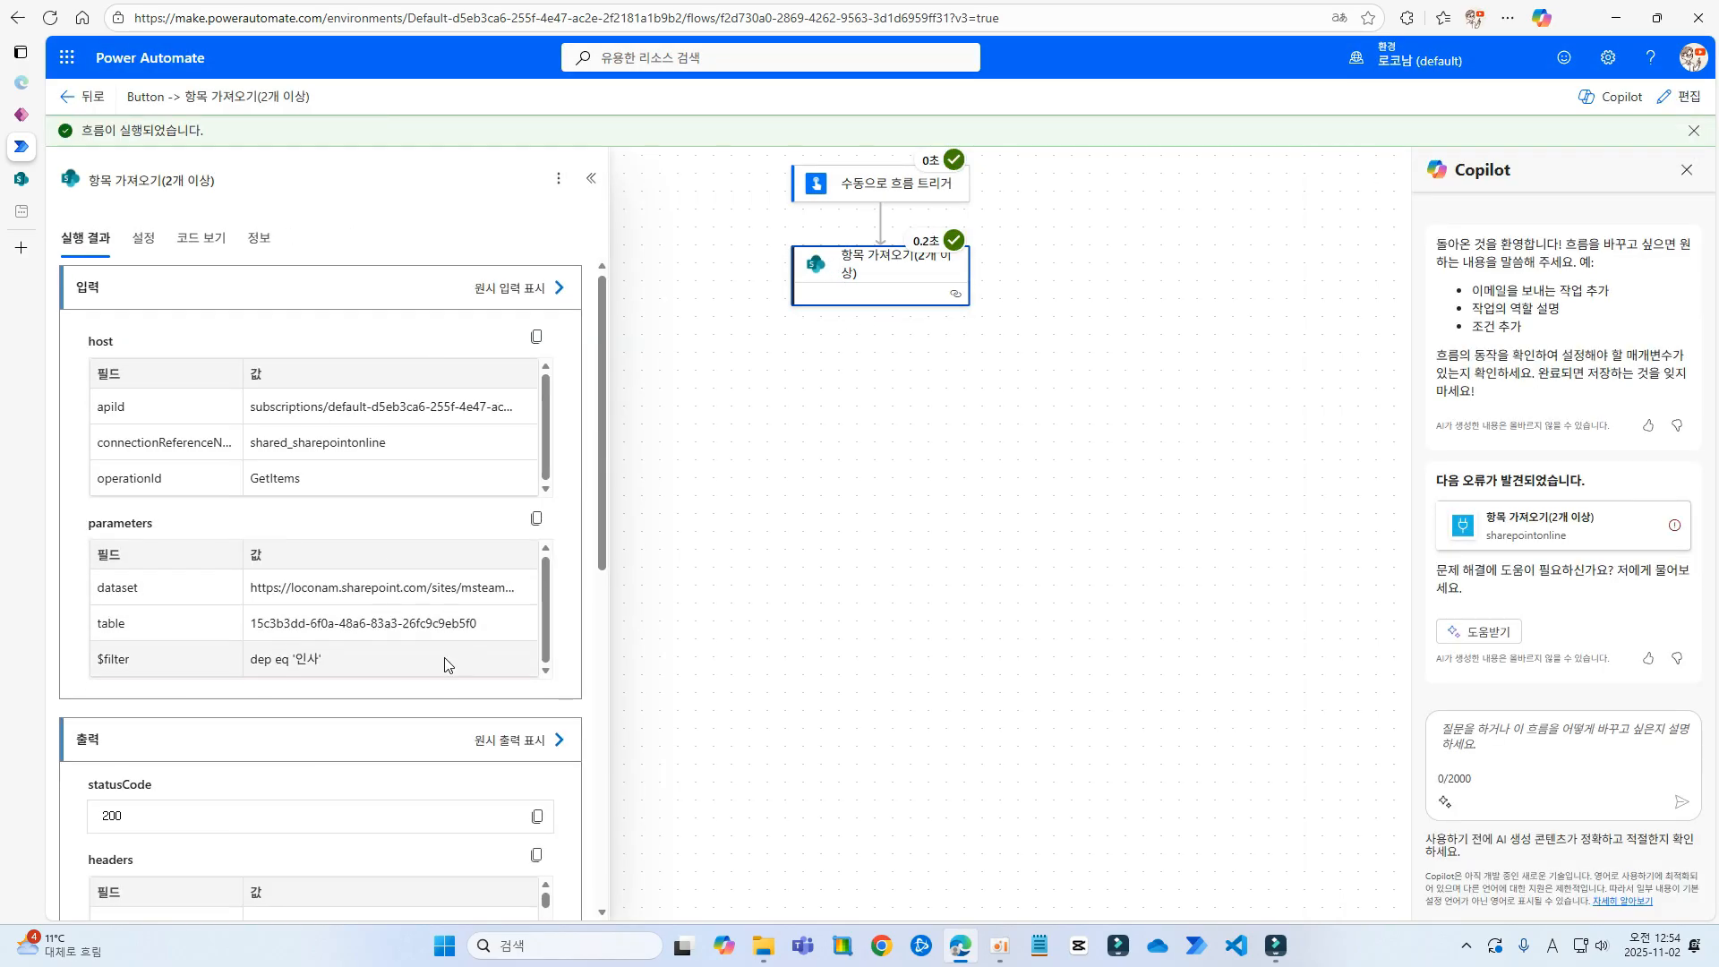
# Switch to the SharePoint list 칼럼명테스트, open the 부서 column from the list settings and examine the Field value in its page address
pyautogui.scroll(-4, 448, 663)
pyautogui.click(117, 183)
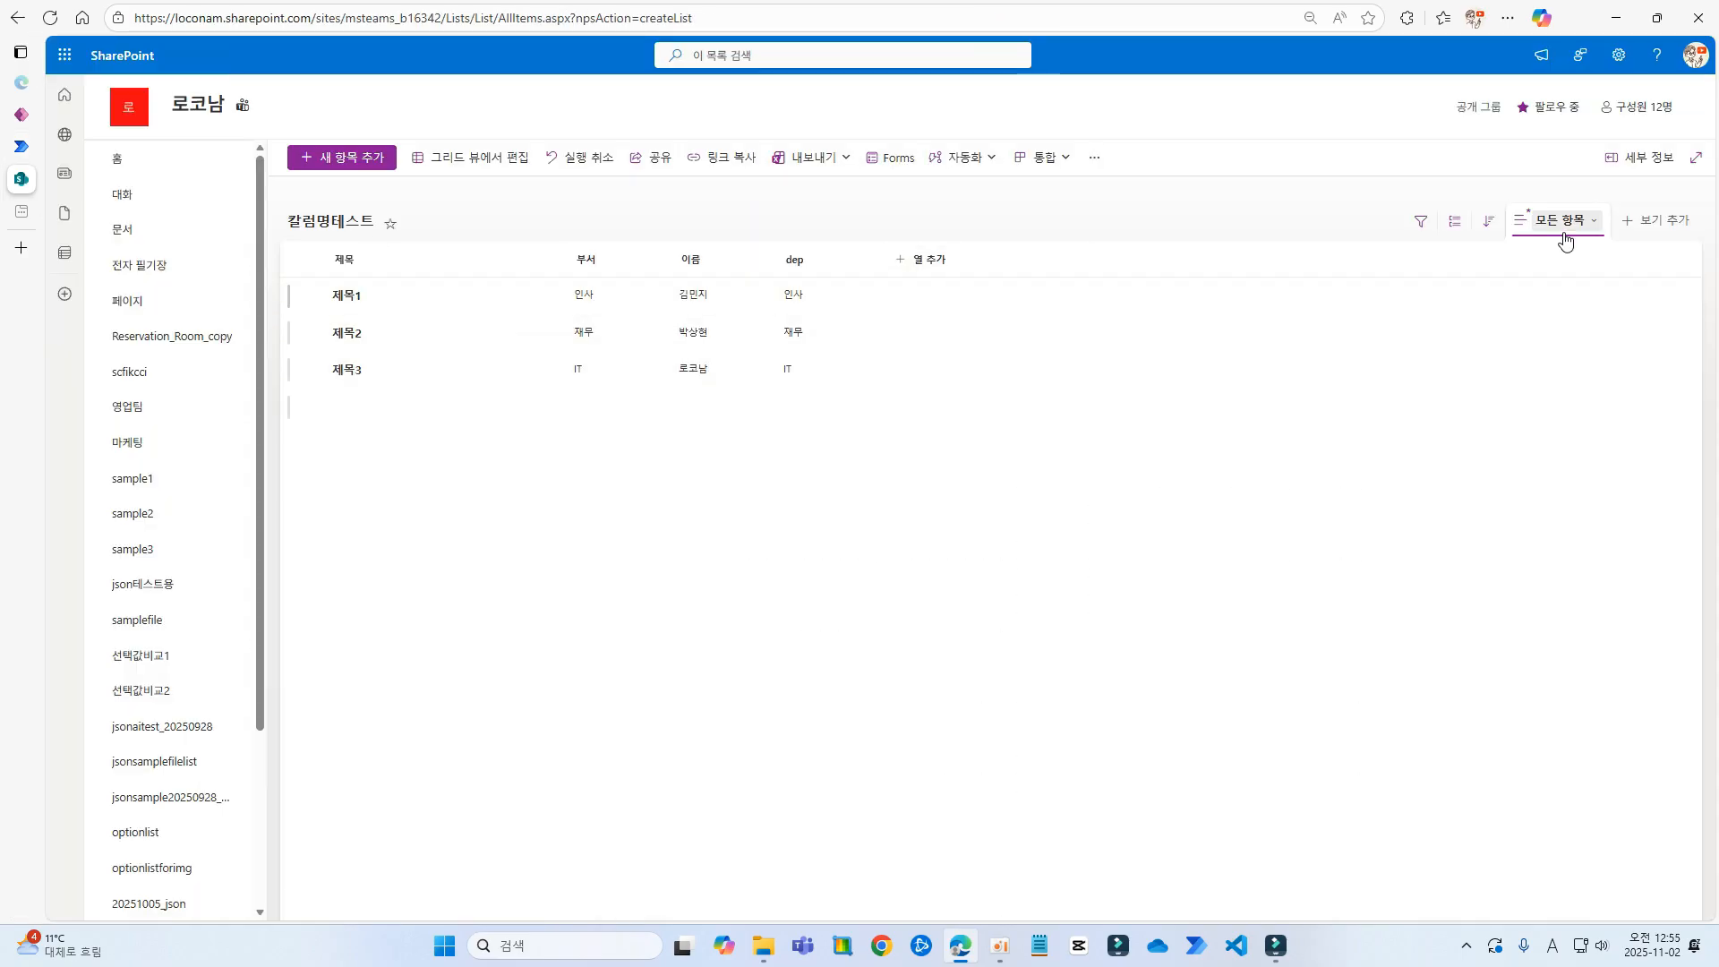
pyautogui.click(1619, 55)
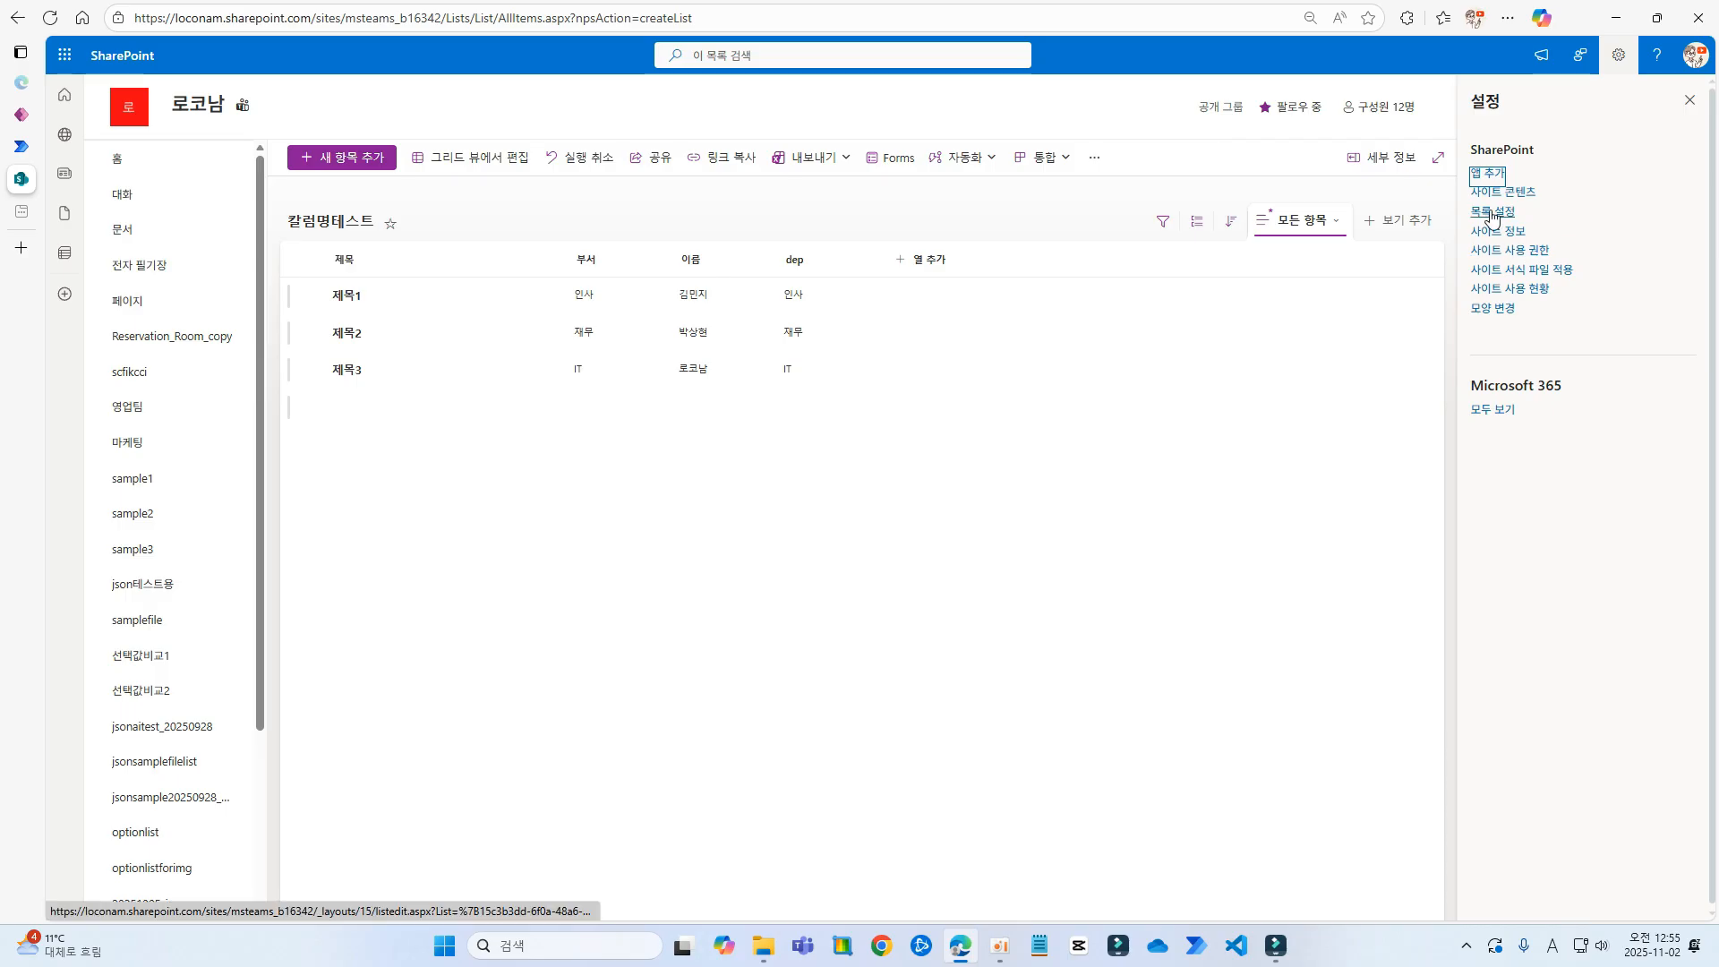
pyautogui.click(1503, 217)
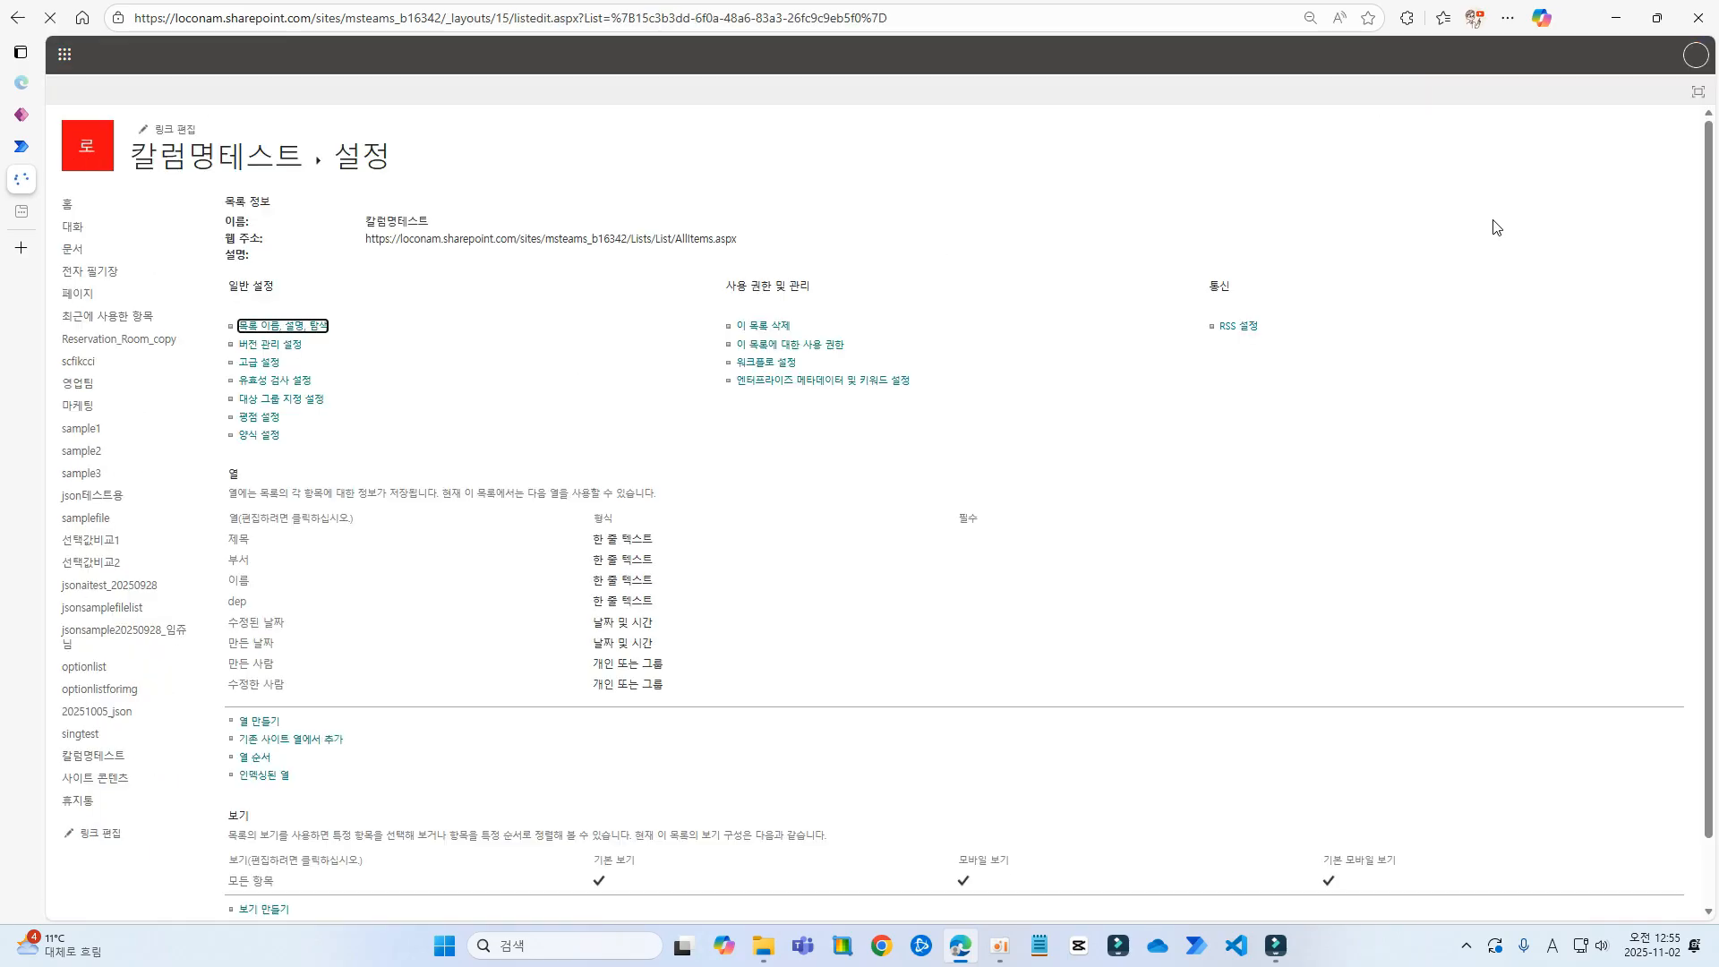
pyautogui.scroll(-1, 295, 489)
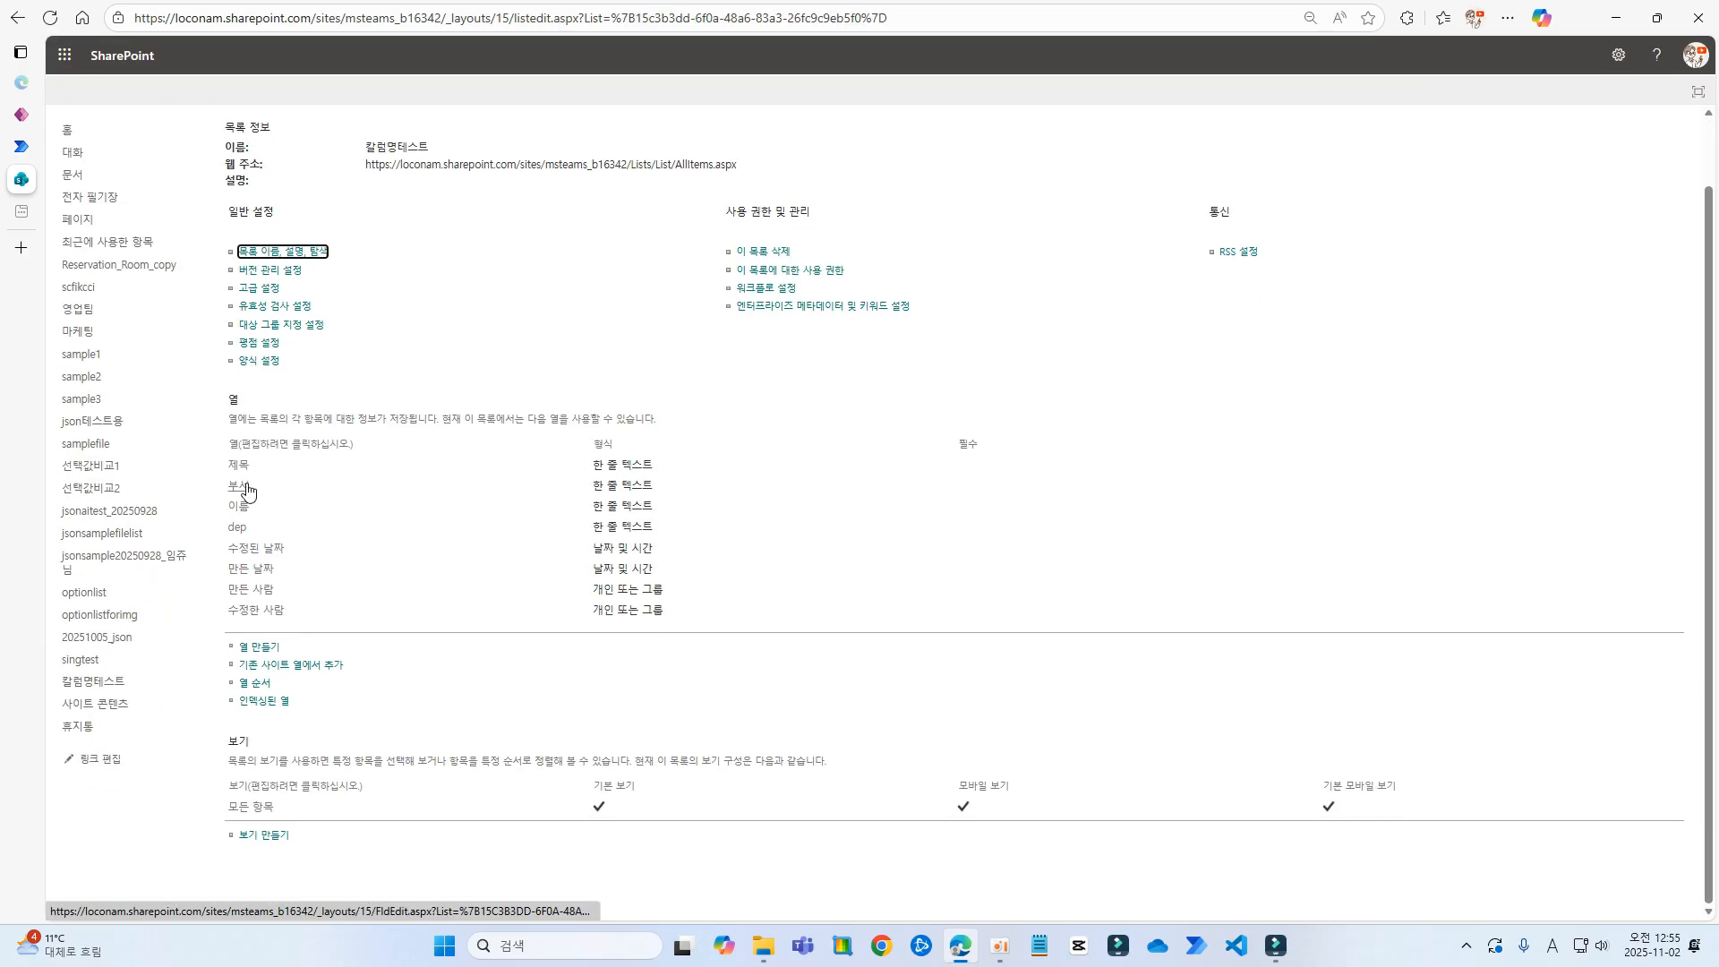
pyautogui.click(235, 490)
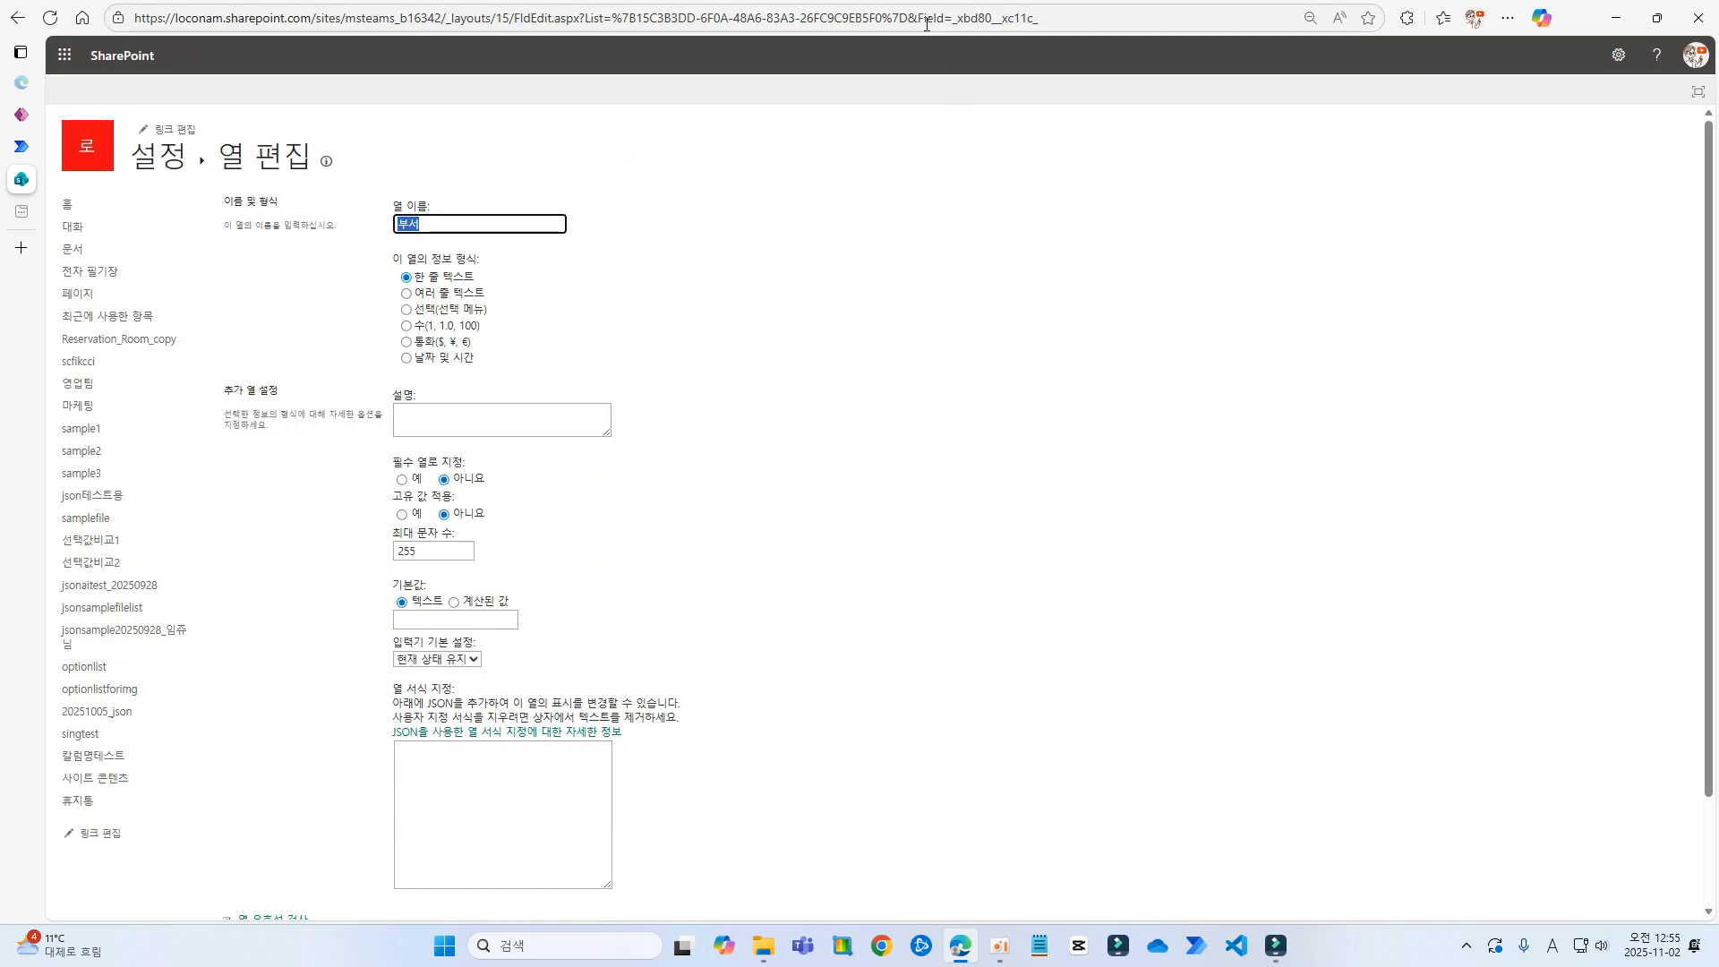
pyautogui.moveTo(952, 18); pyautogui.dragTo(1029, 18)
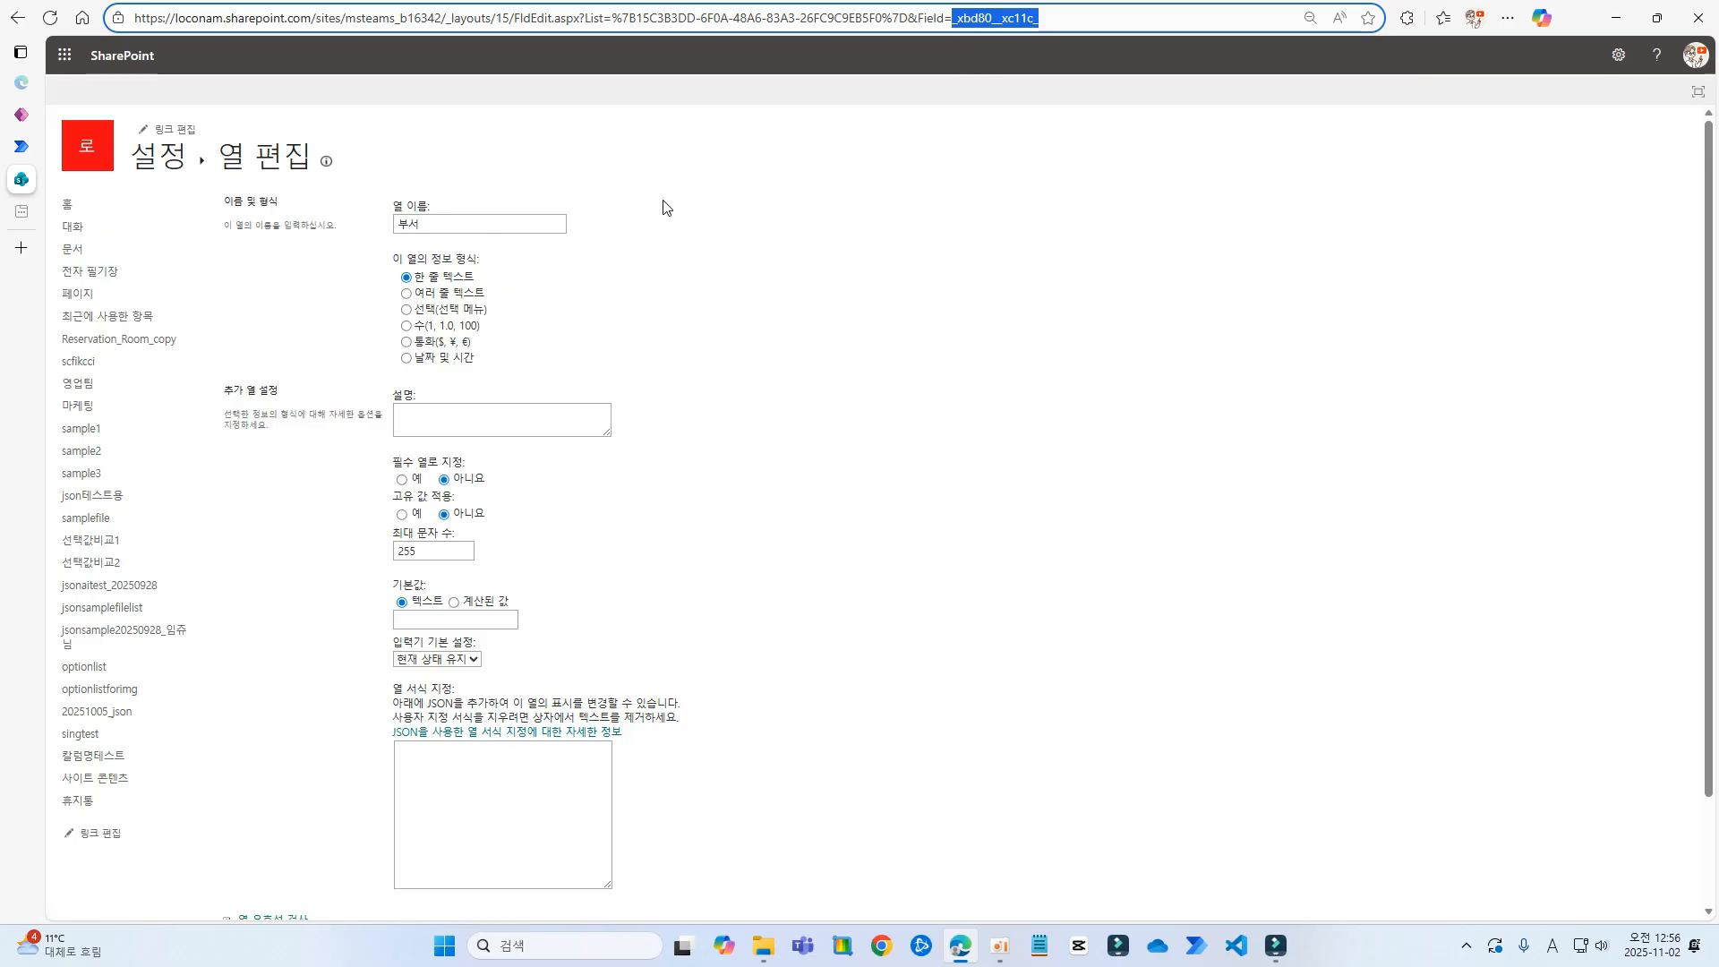
# Return to the SharePoint list and rename the 부서 column to team, saving the change
pyautogui.moveTo(27, 188)
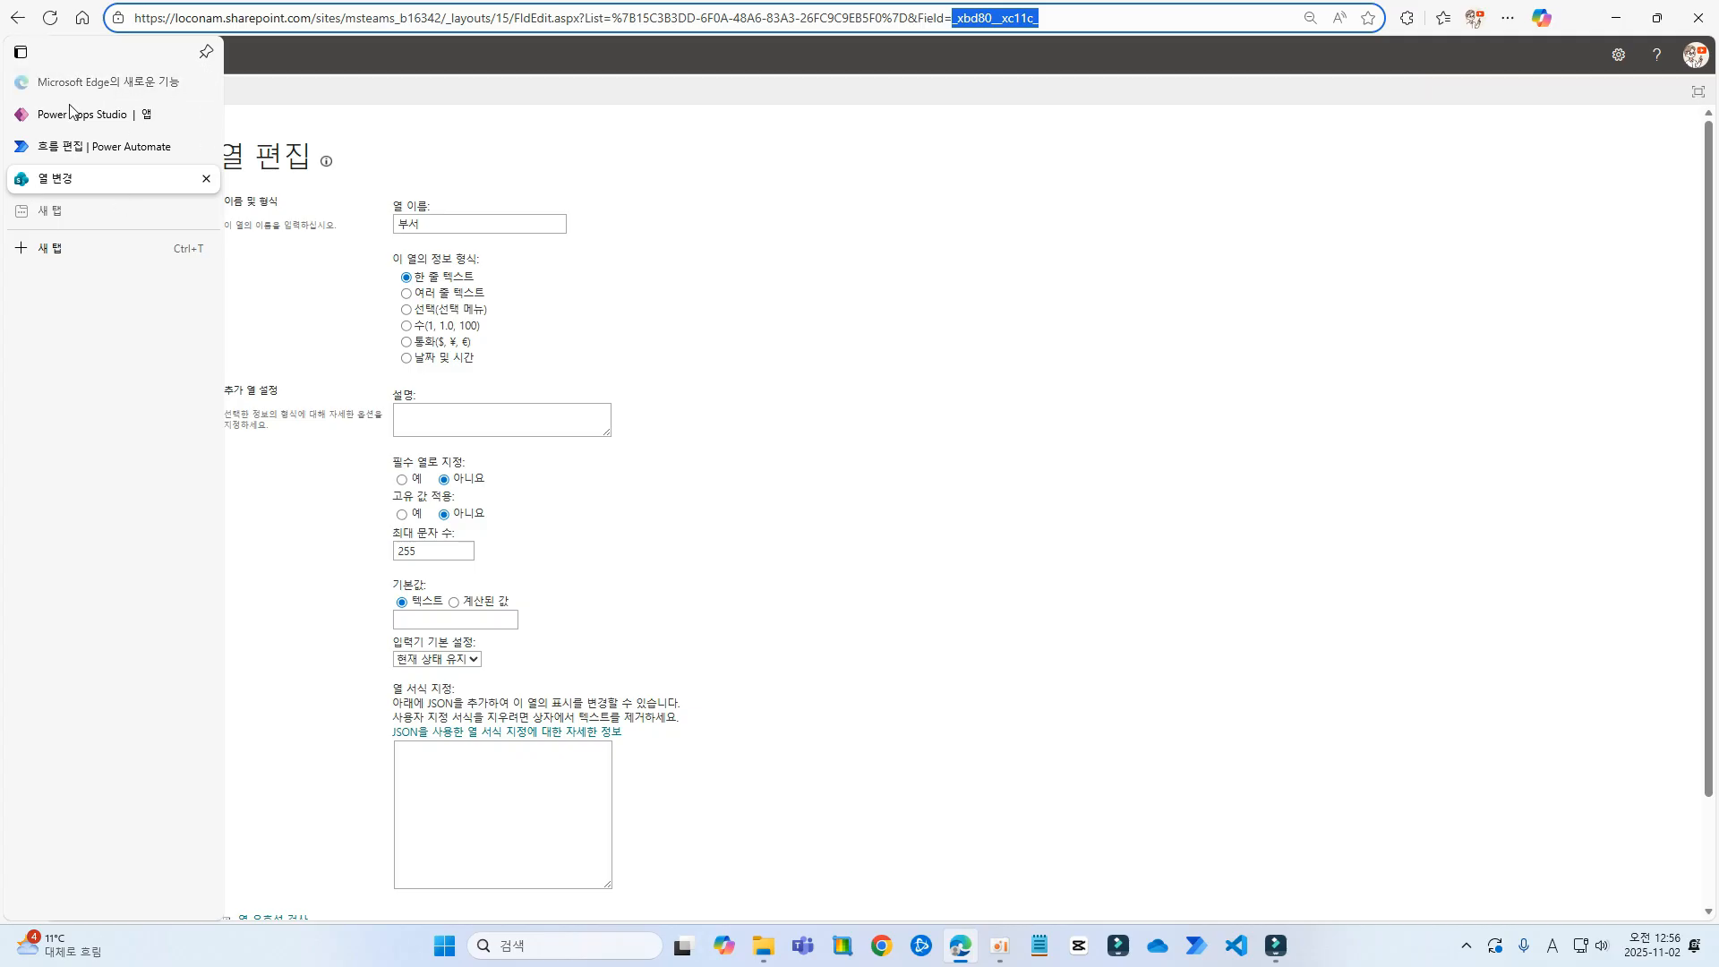
pyautogui.click(21, 20)
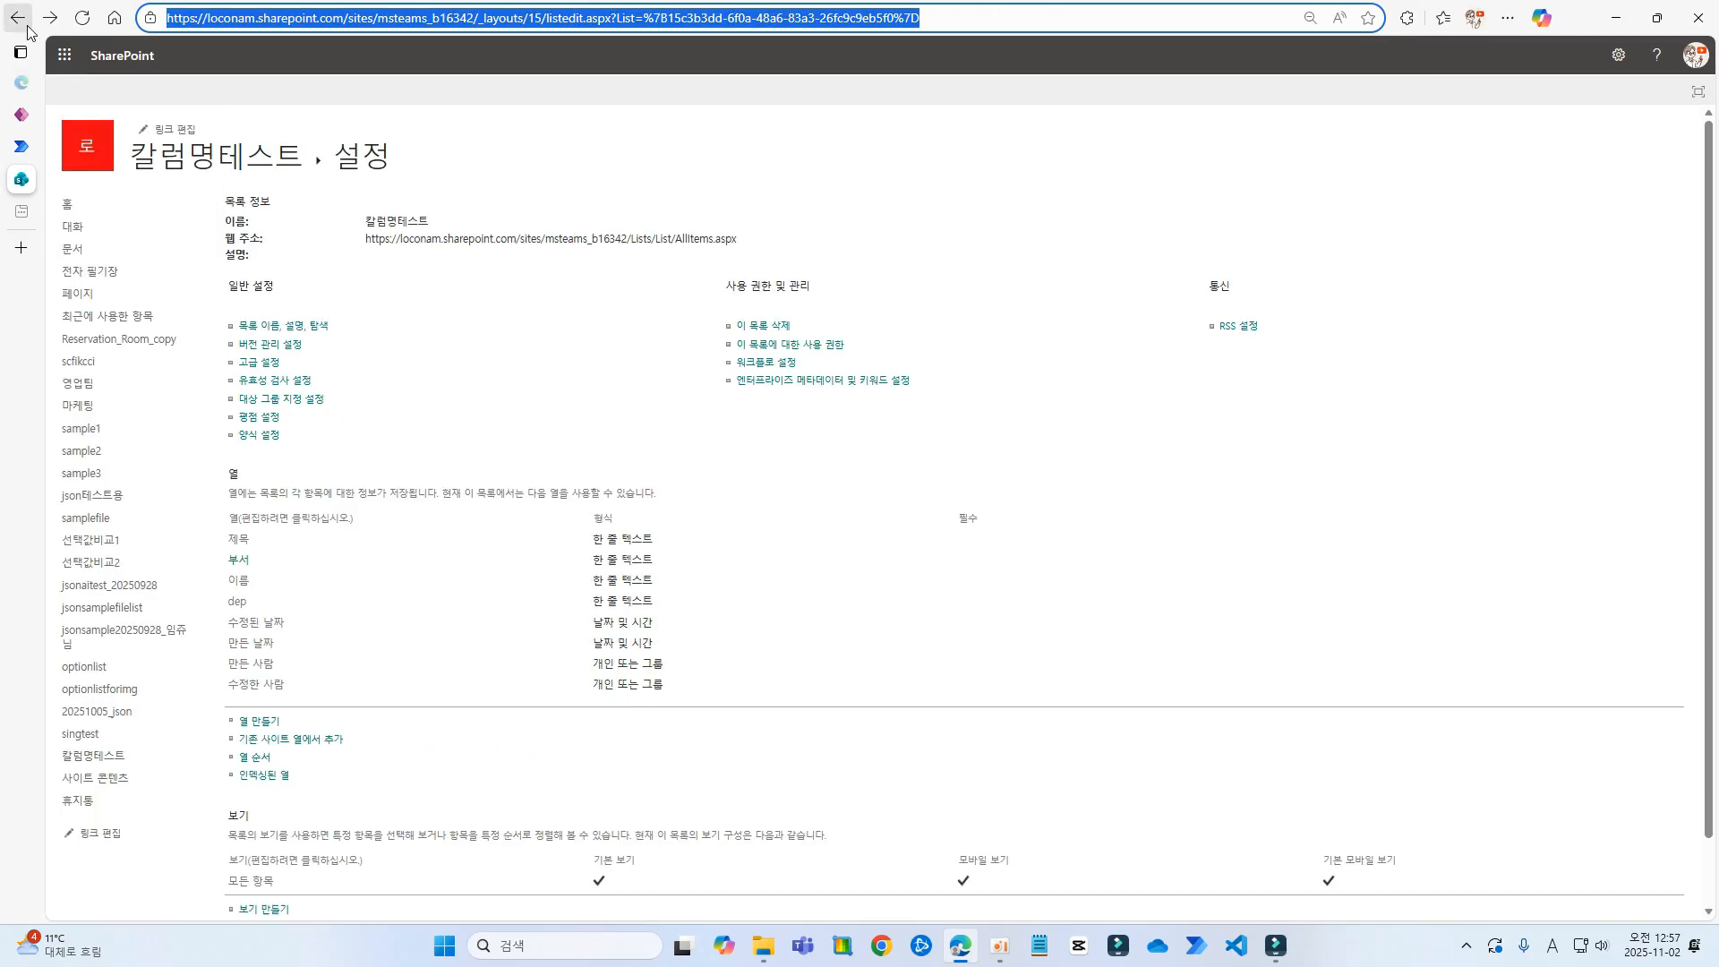
pyautogui.click(21, 20)
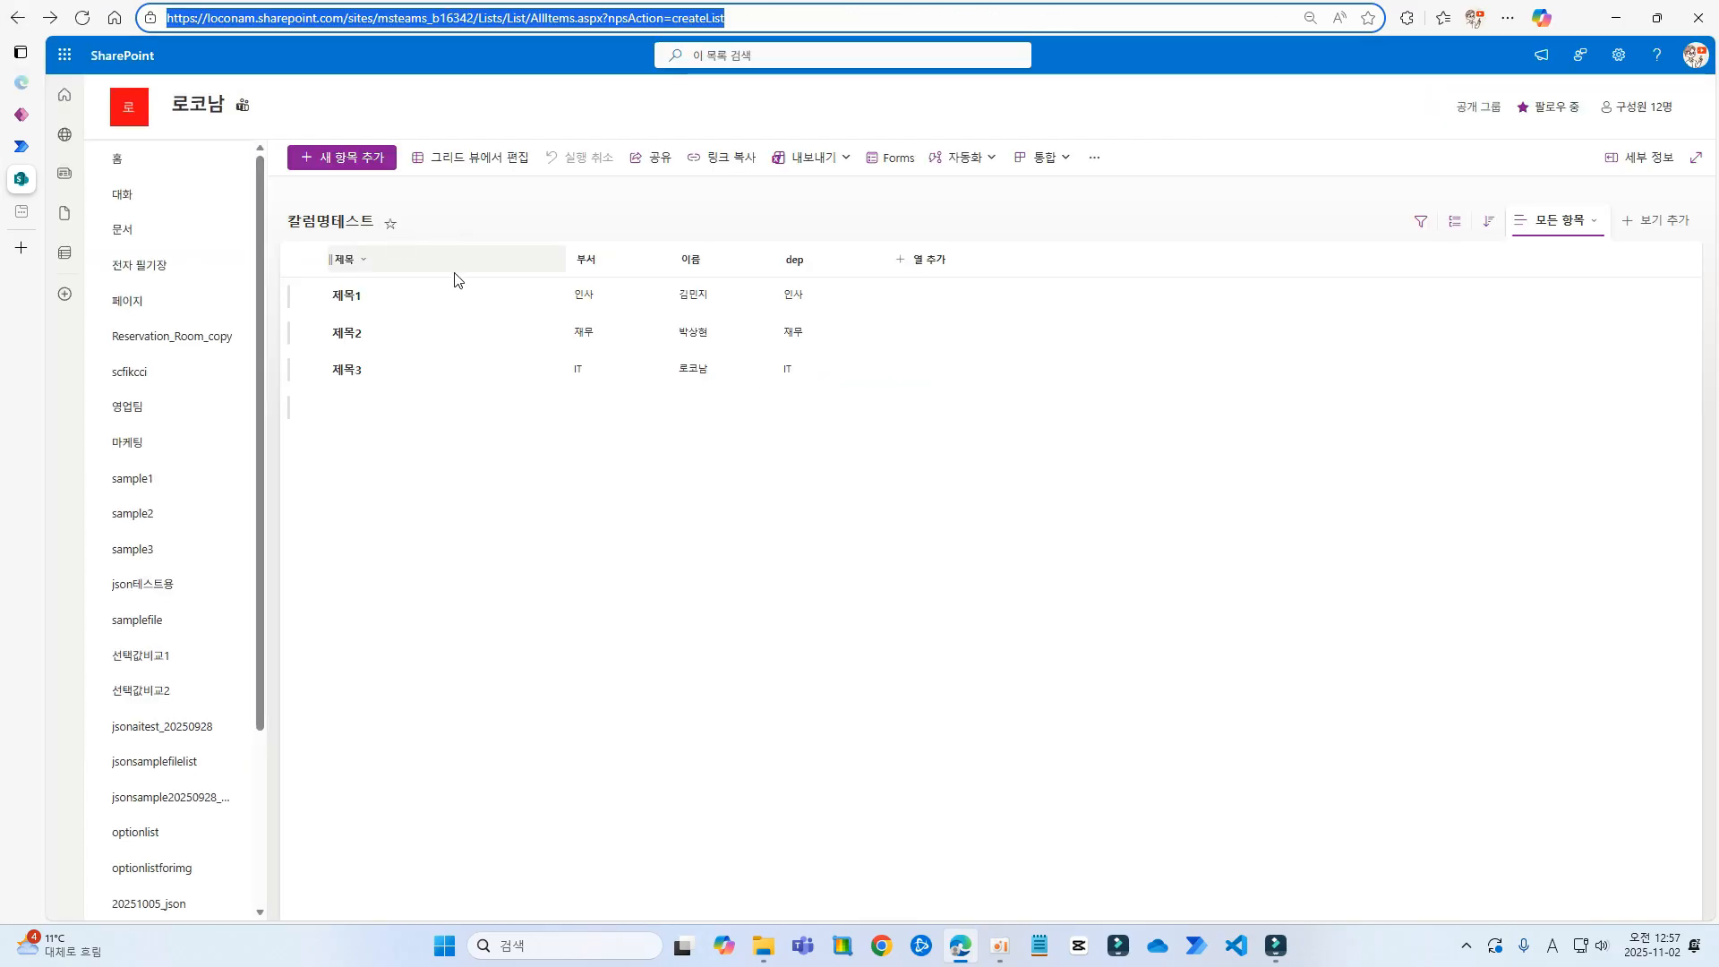
pyautogui.click(615, 262)
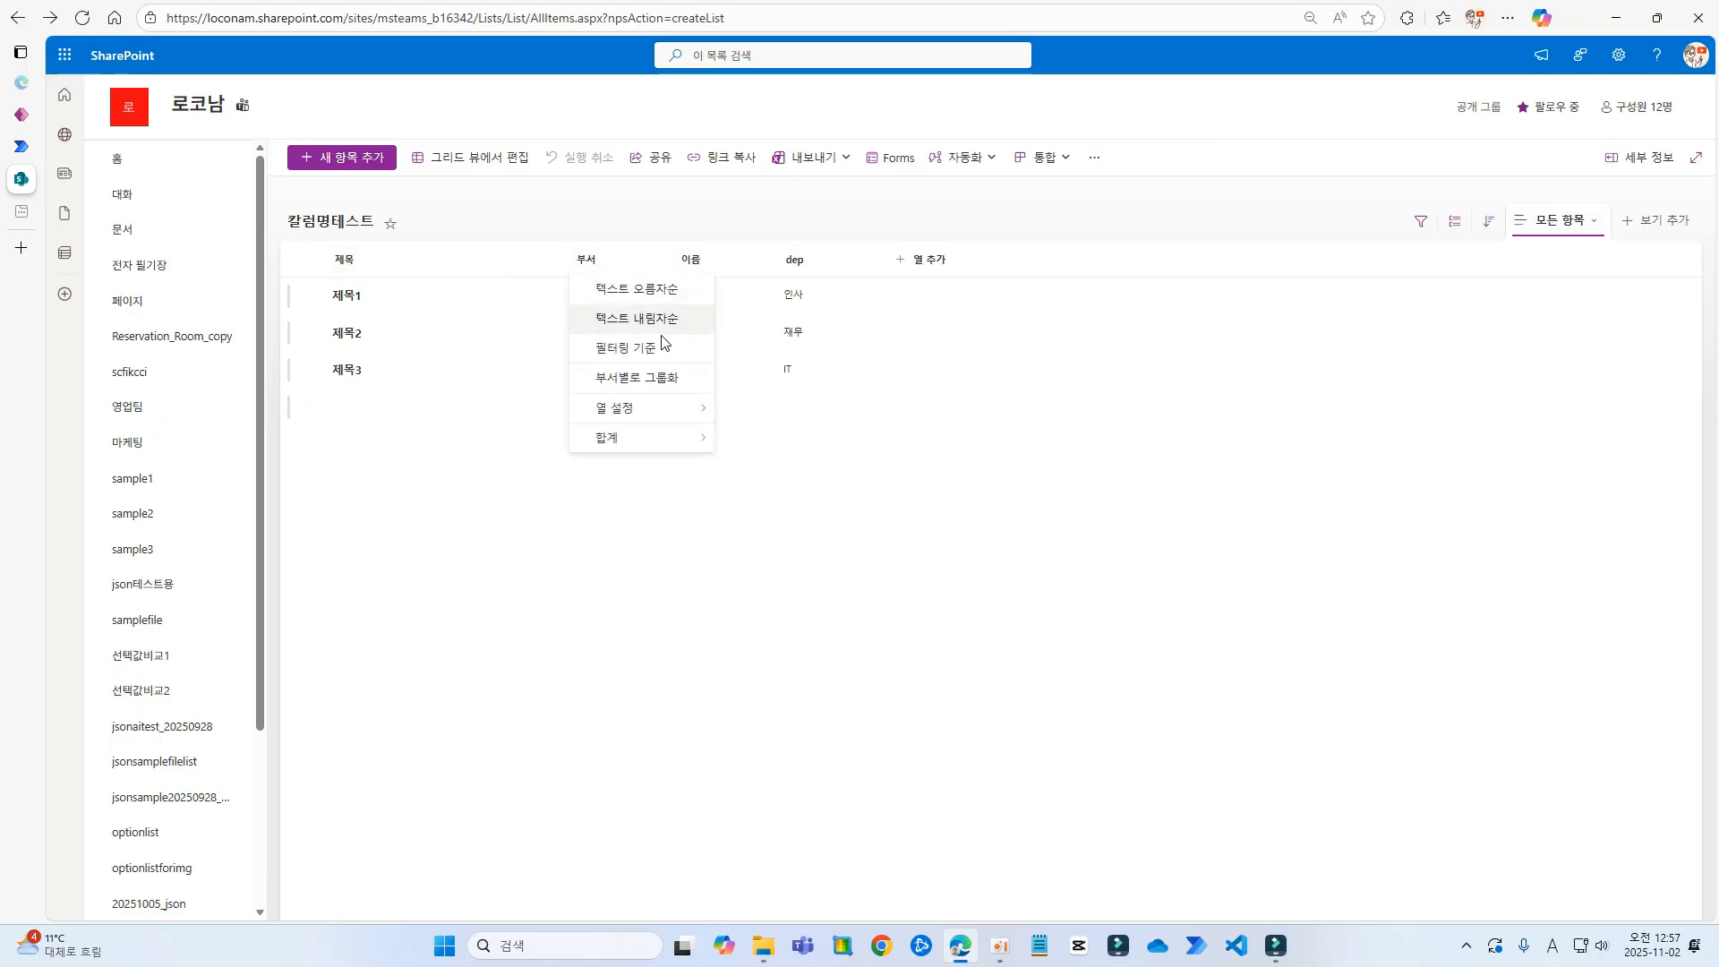
pyautogui.moveTo(672, 418)
pyautogui.click(748, 412)
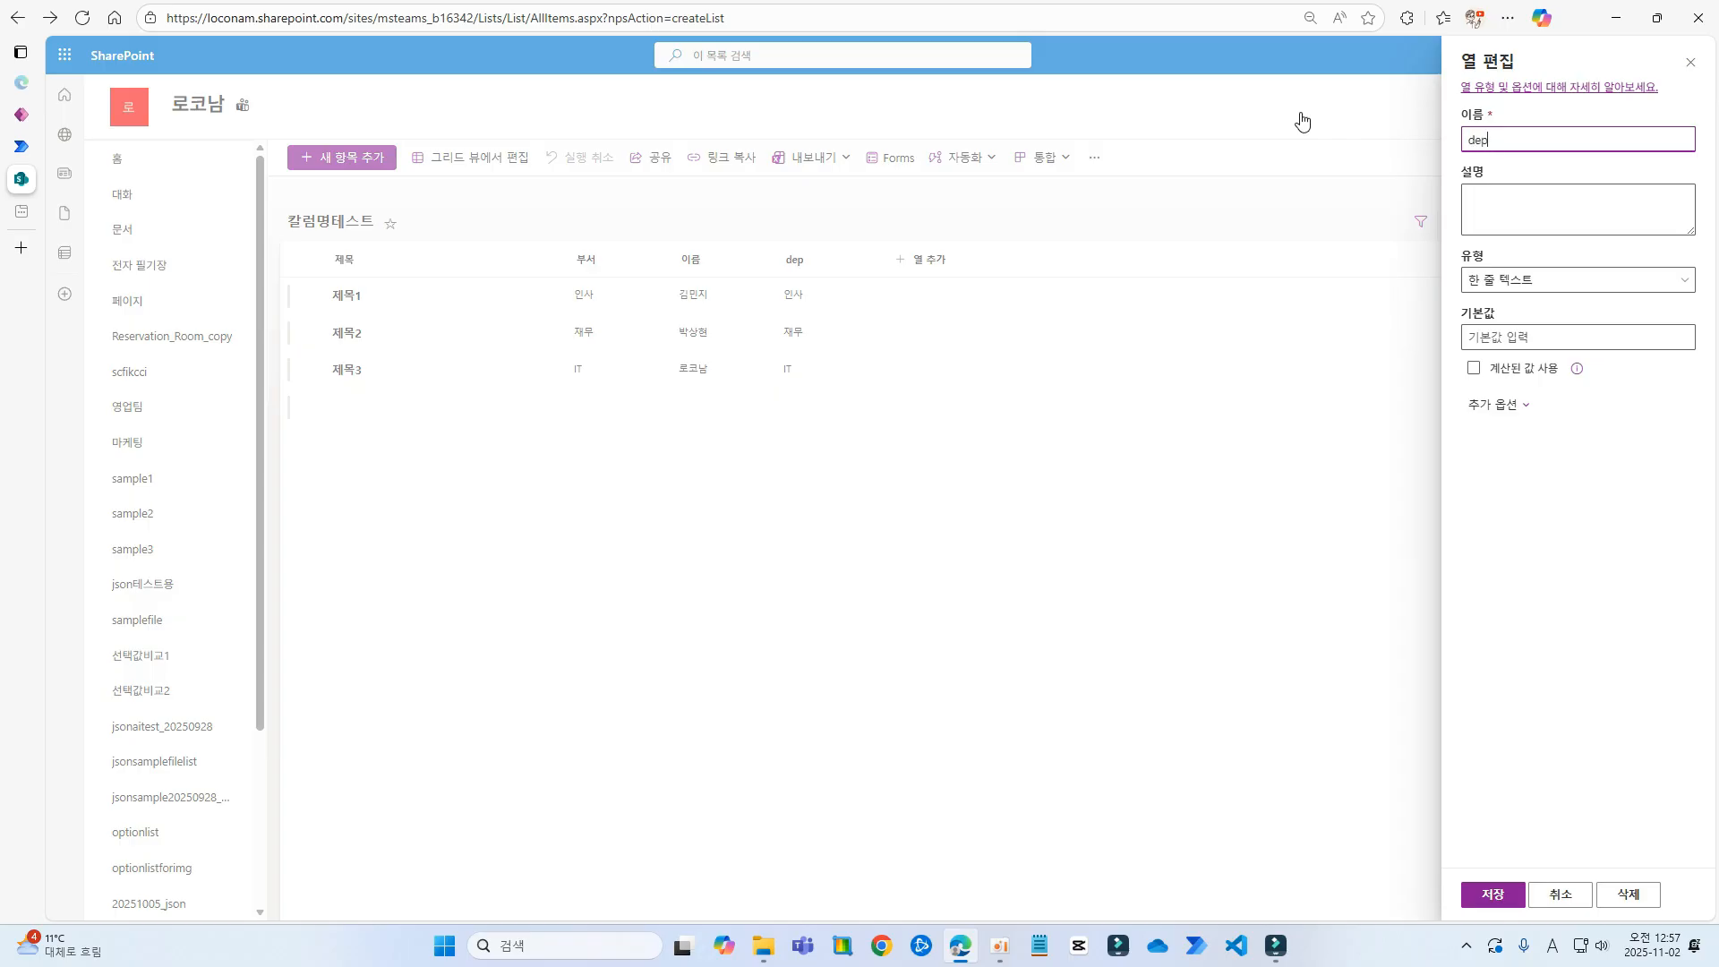
pyautogui.press('BackSpace')
pyautogui.press('BackSpace')
pyautogui.press('BackSpace')
pyautogui.write('d')
pyautogui.click(1488, 897)
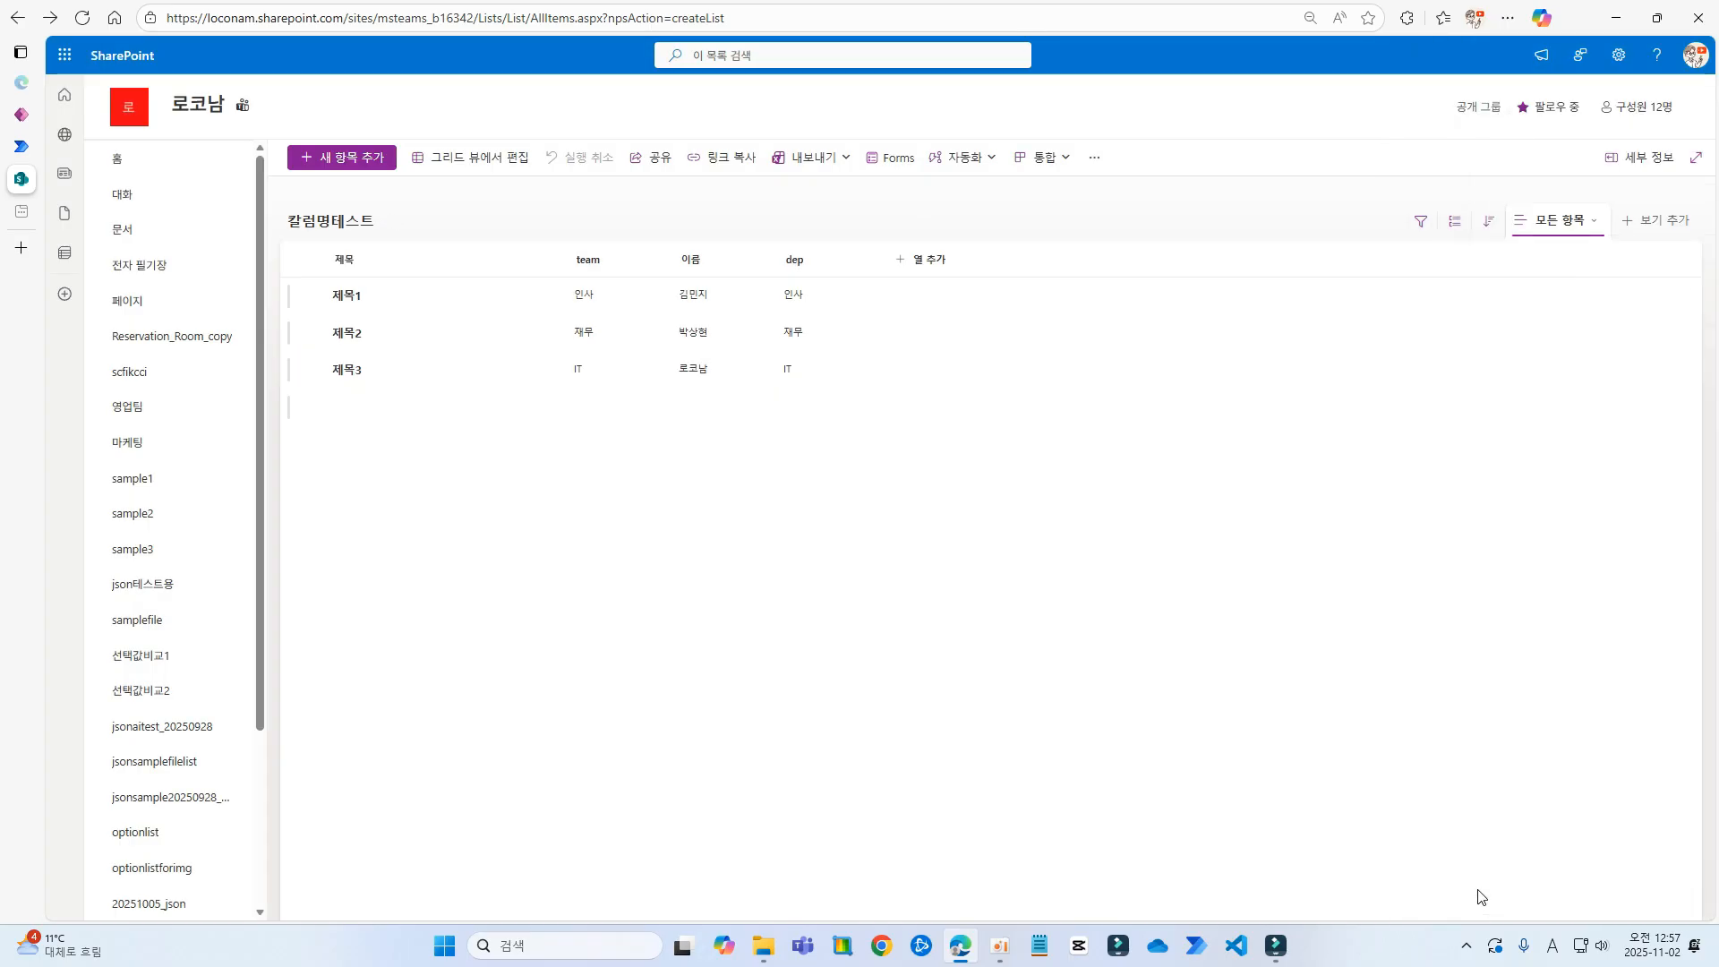
# Open the team column from the list settings and examine the Field value in its page address
pyautogui.click(1618, 55)
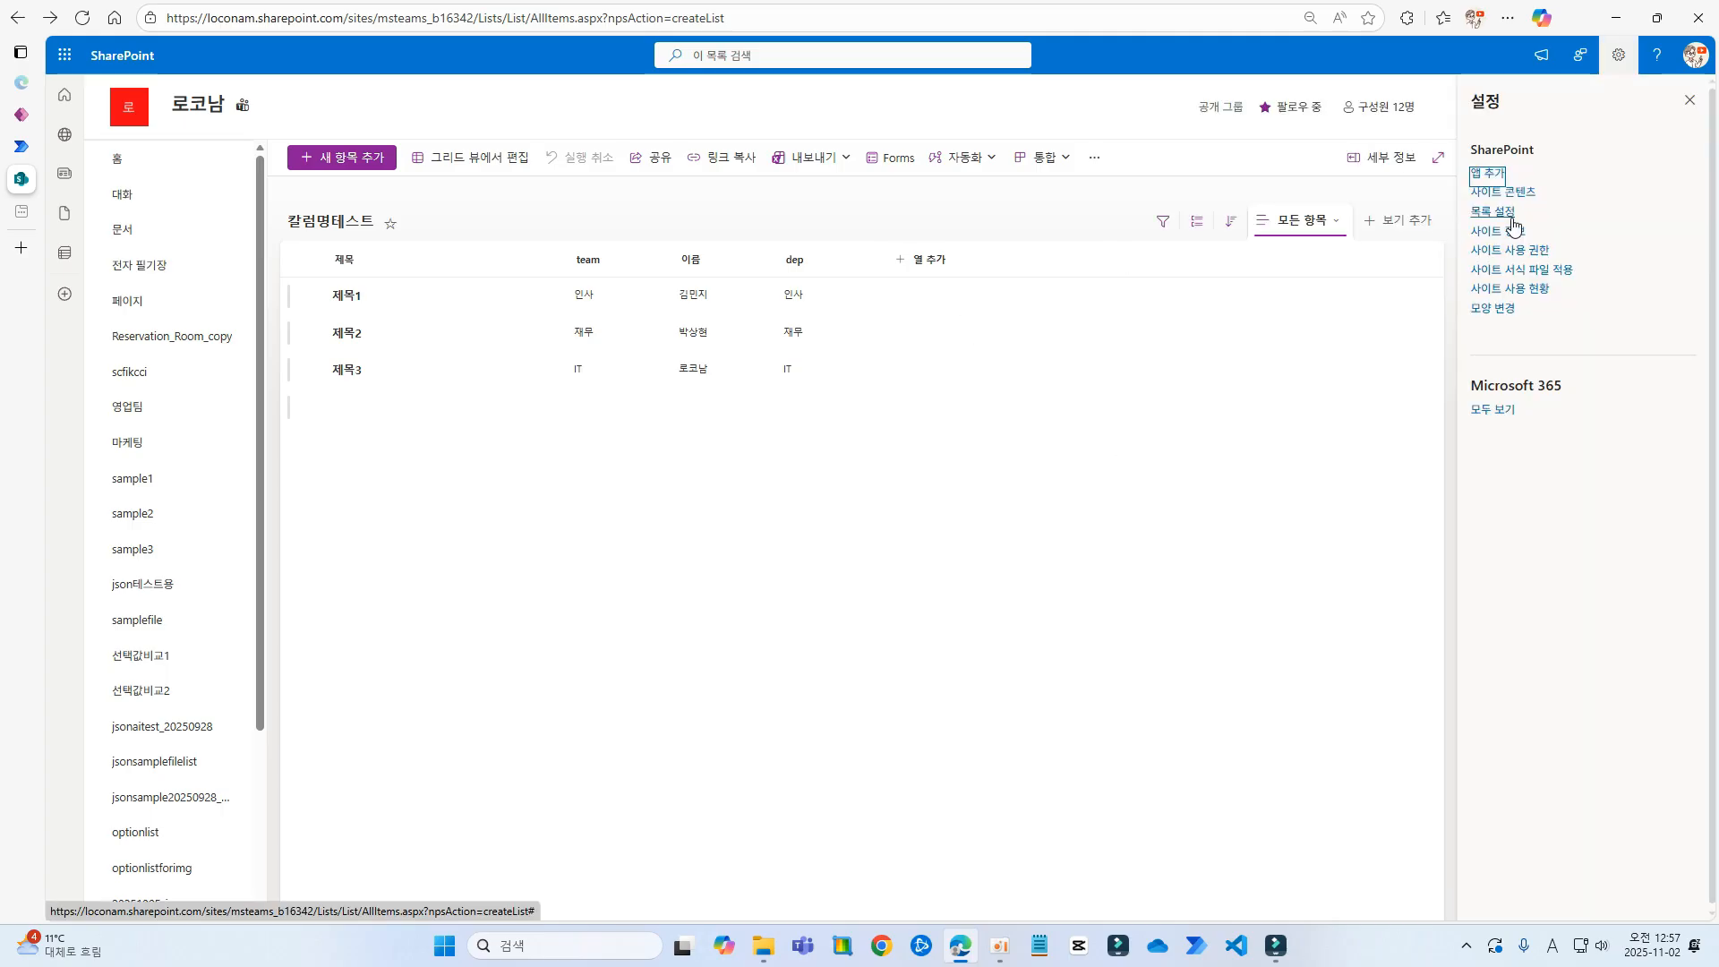
pyautogui.click(1493, 212)
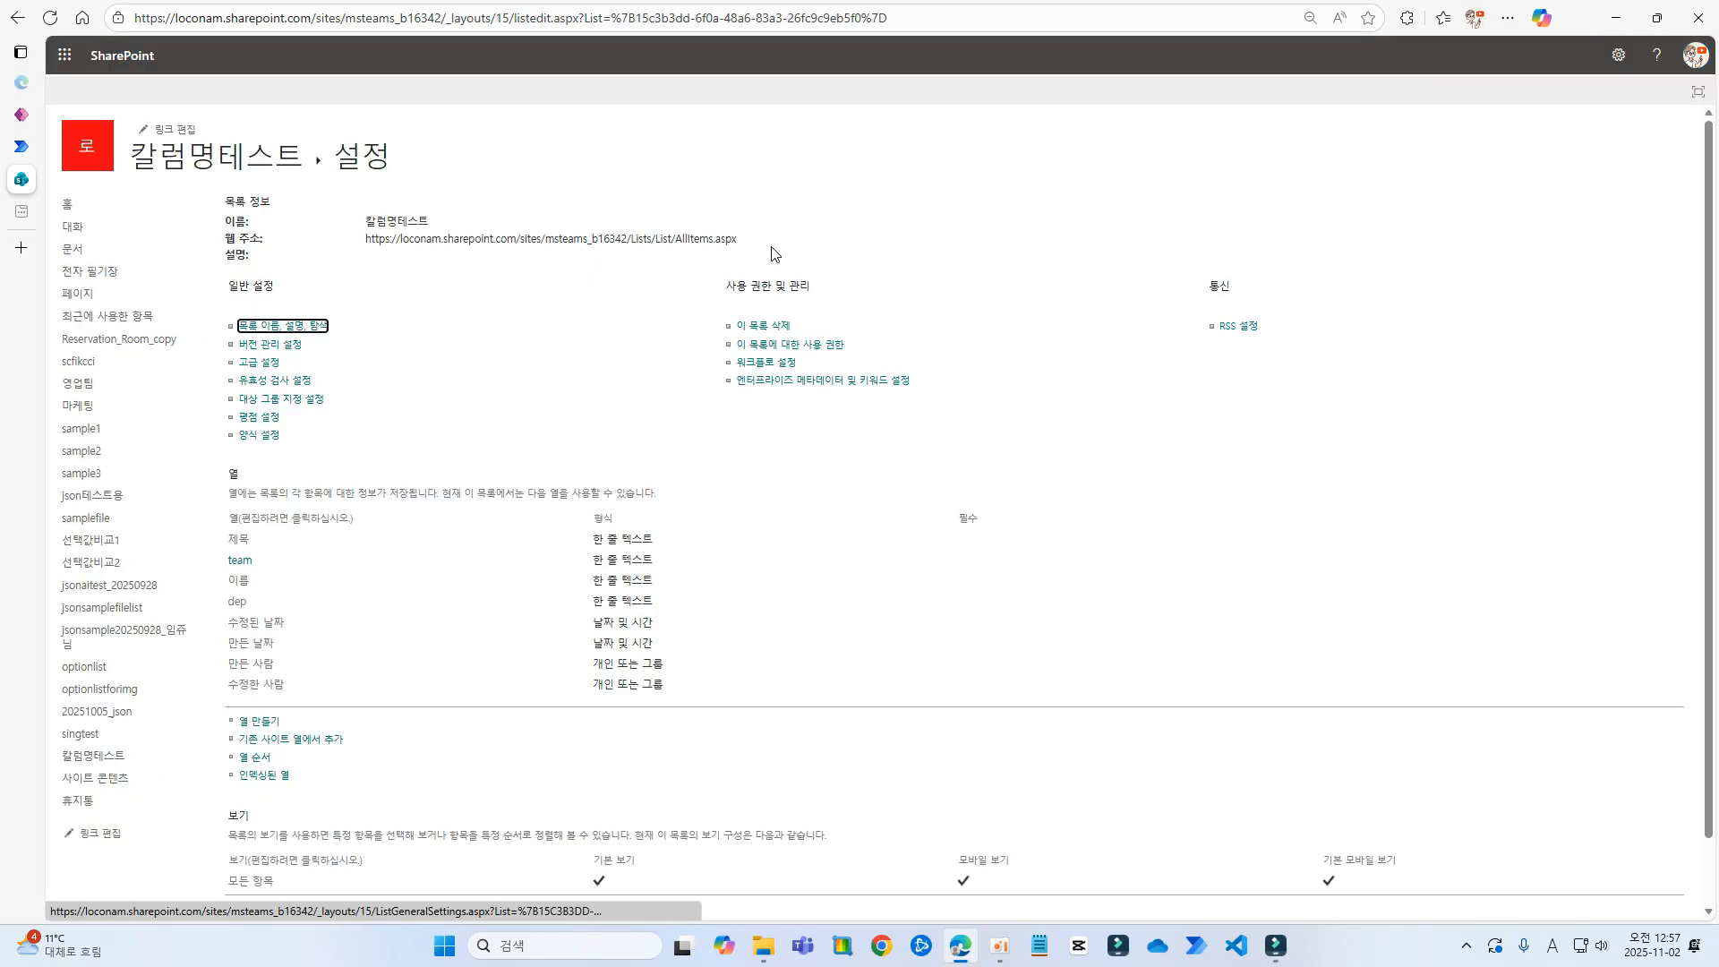
pyautogui.click(239, 561)
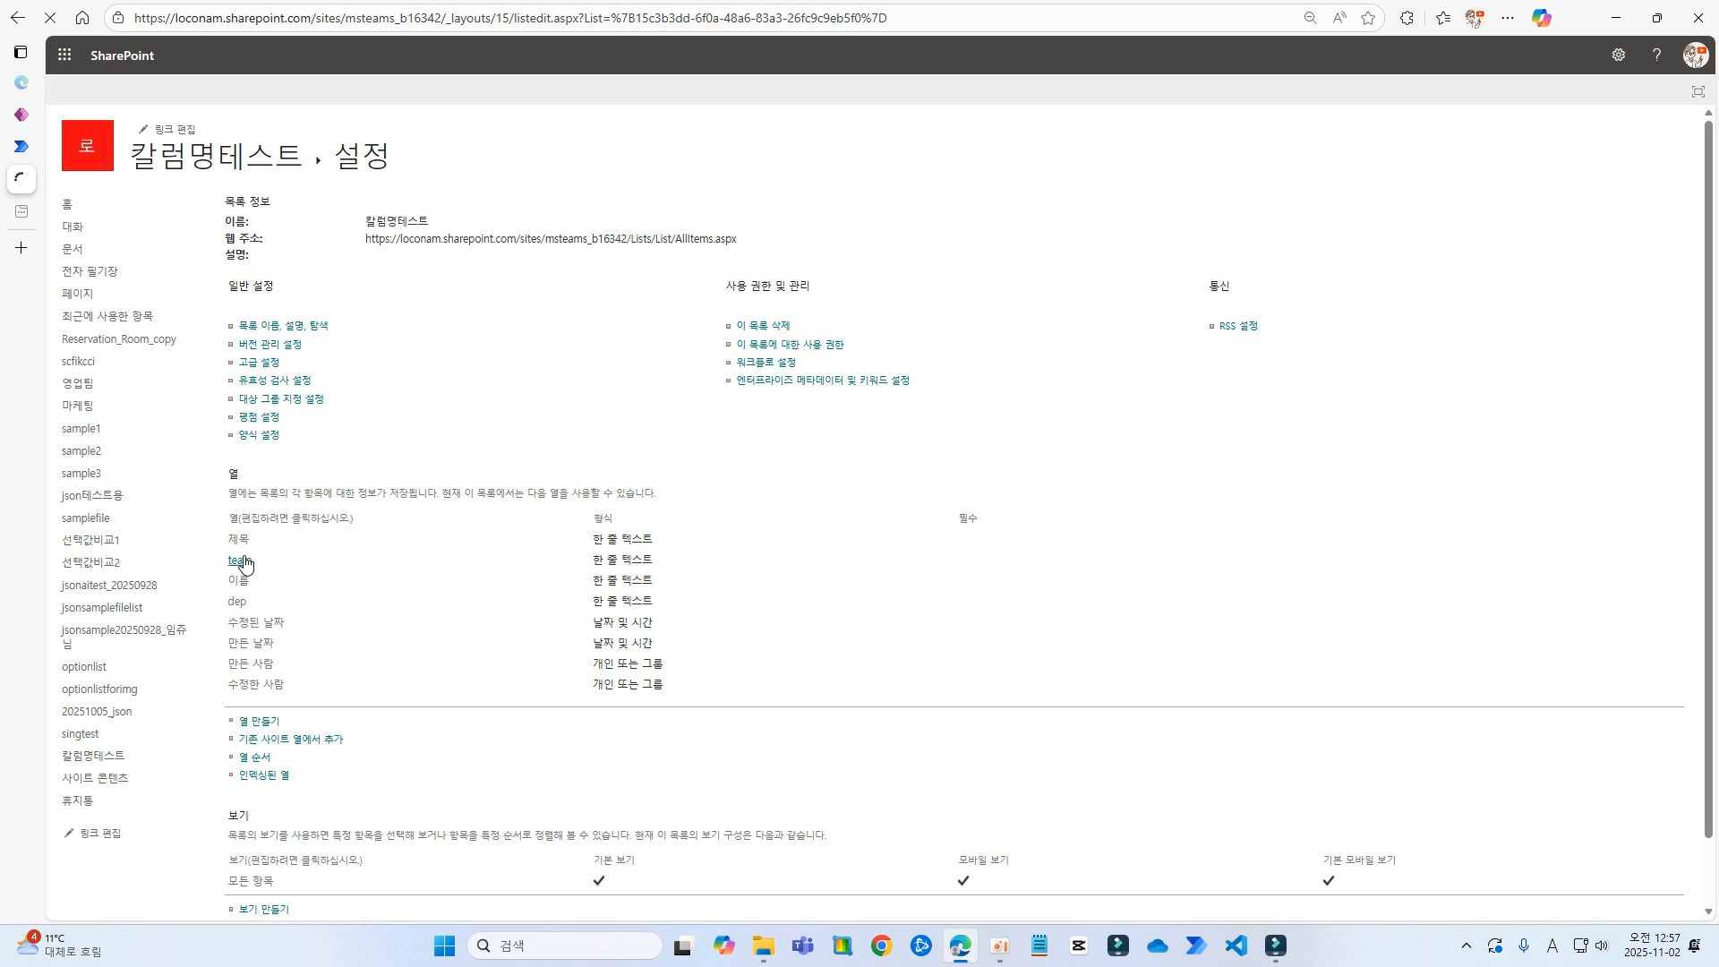
pyautogui.click(966, 18)
pyautogui.click(967, 18)
pyautogui.moveTo(967, 18); pyautogui.dragTo(1279, 59)
pyautogui.click(1001, 22)
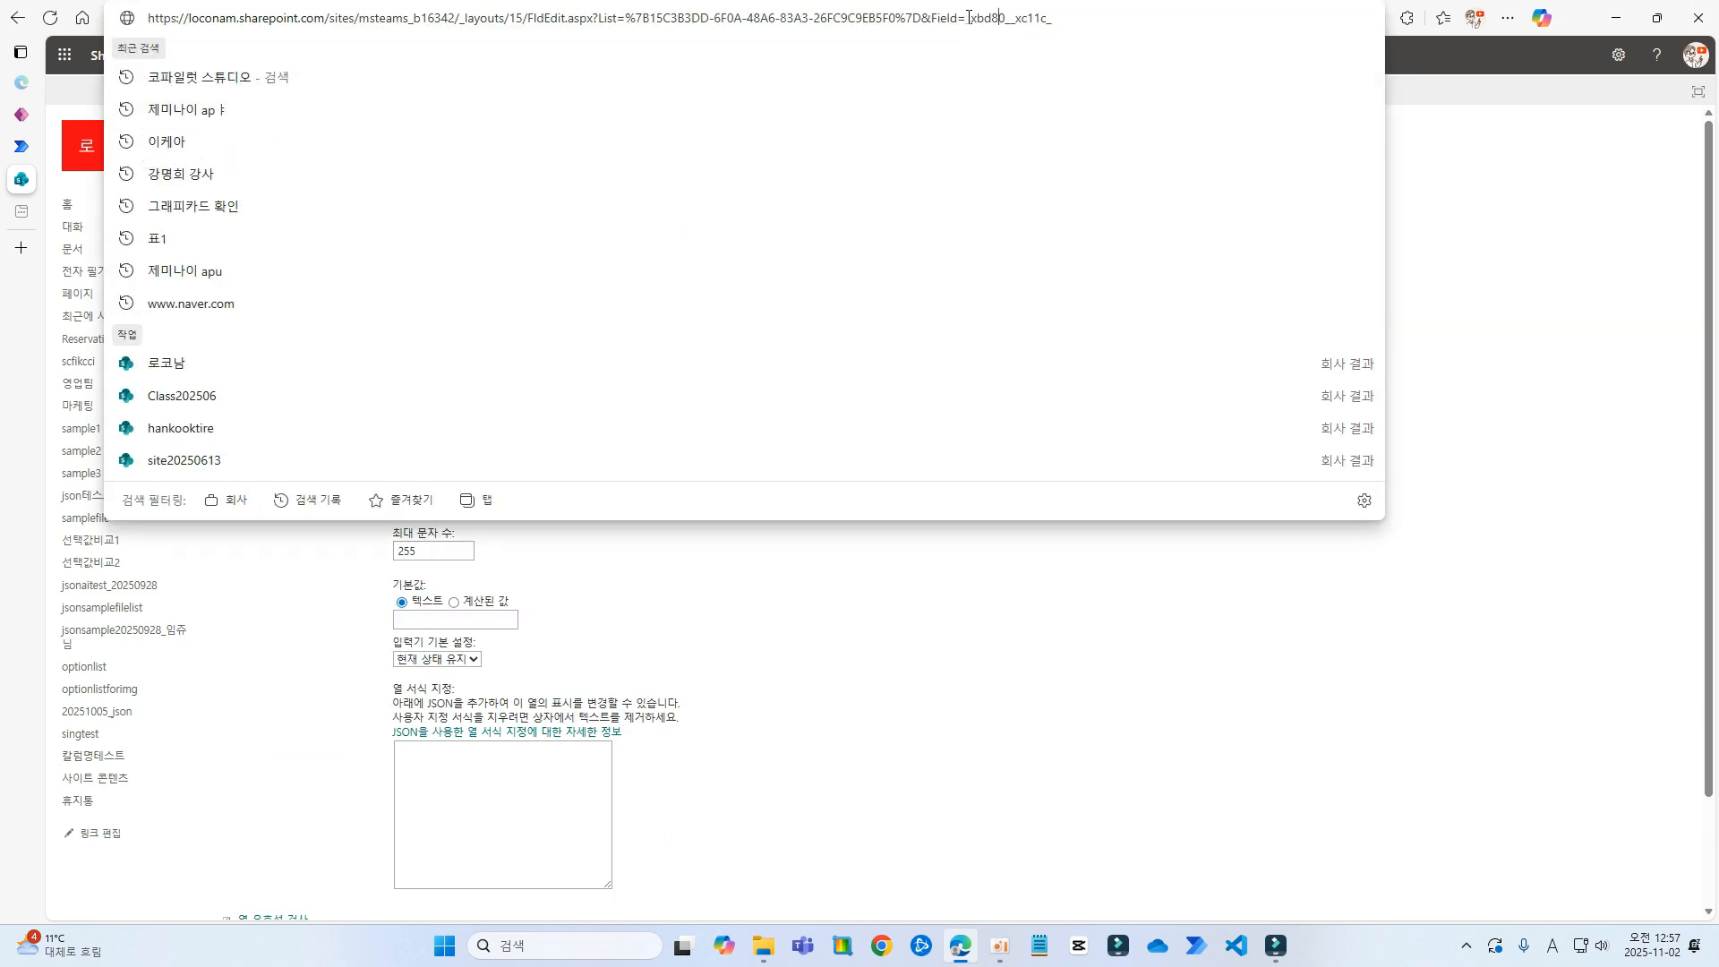
pyautogui.click(1503, 233)
# Switch to the Power Automate flow, set the Filter Query to team eq '인사' and save the flow
pyautogui.click(21, 146)
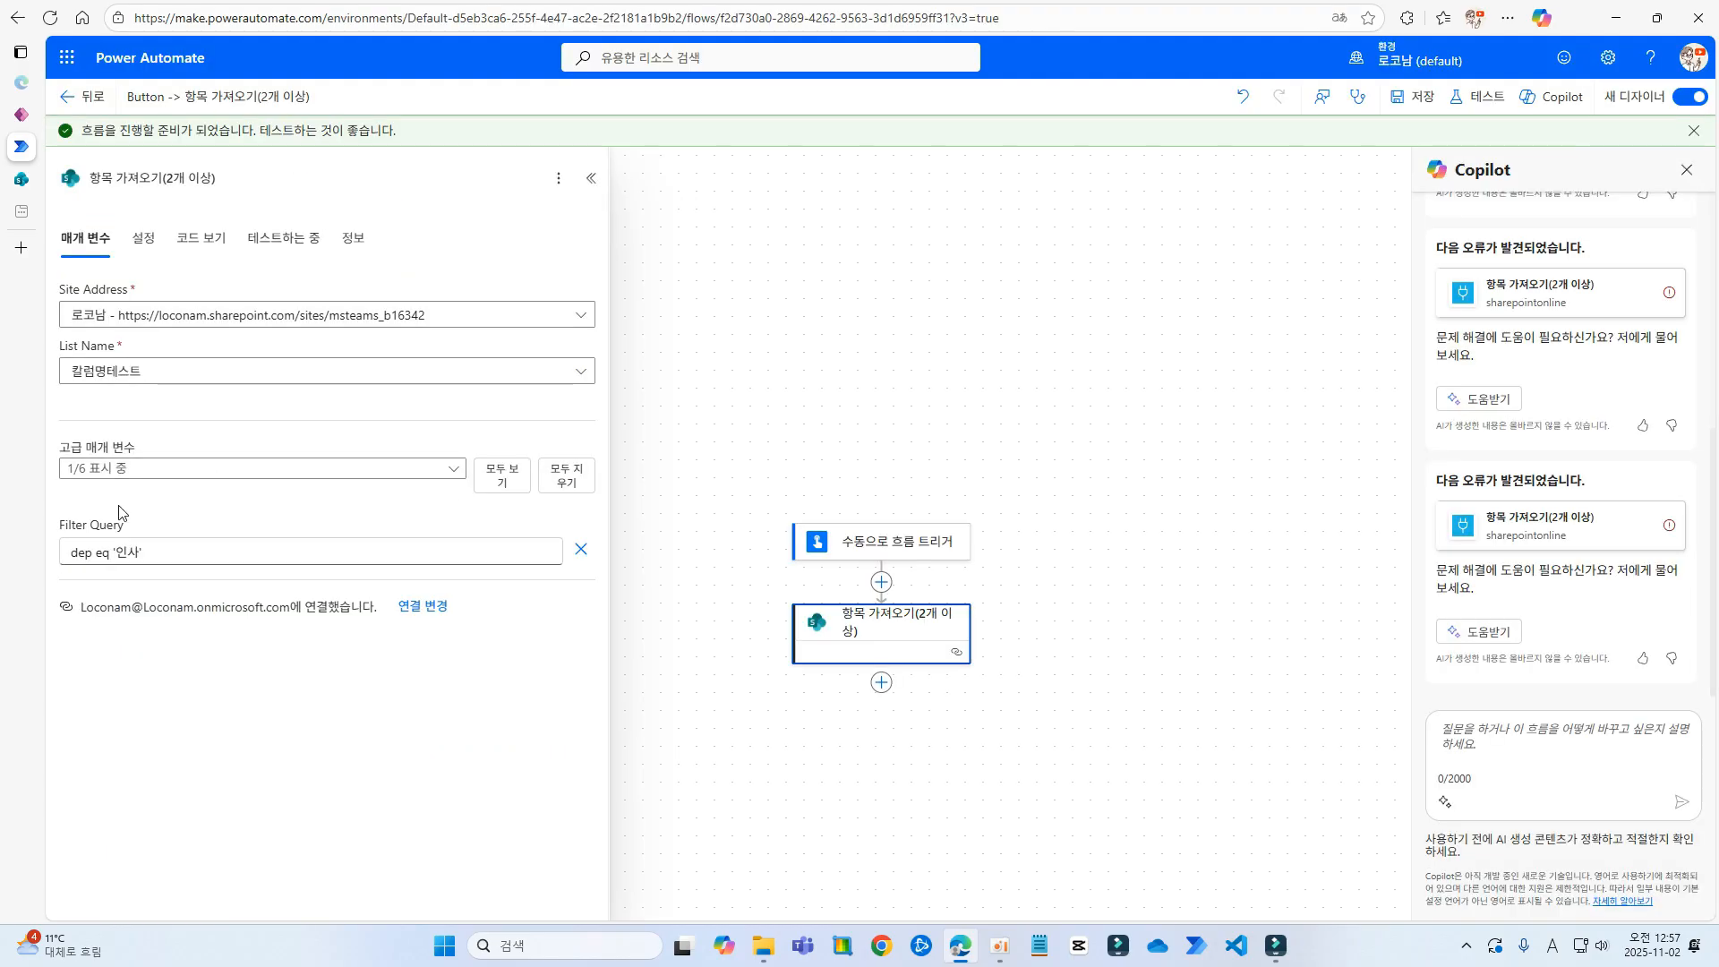
pyautogui.click(76, 551)
pyautogui.doubleClick(79, 551)
pyautogui.write('team')
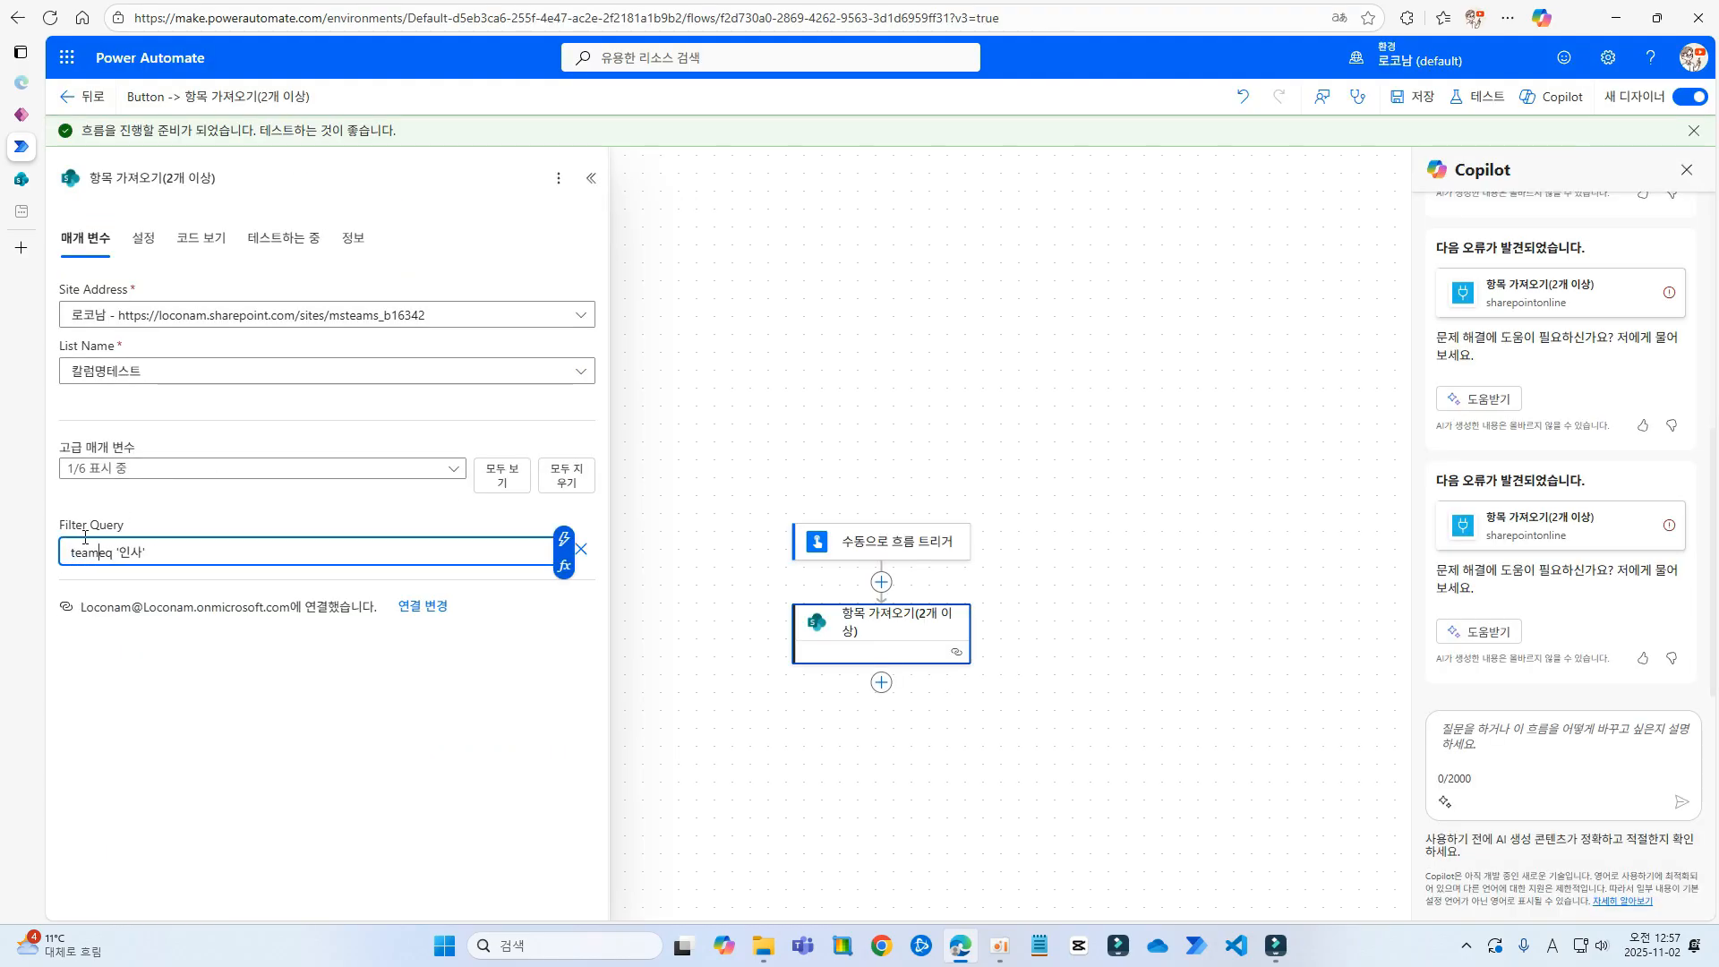
pyautogui.click(1412, 96)
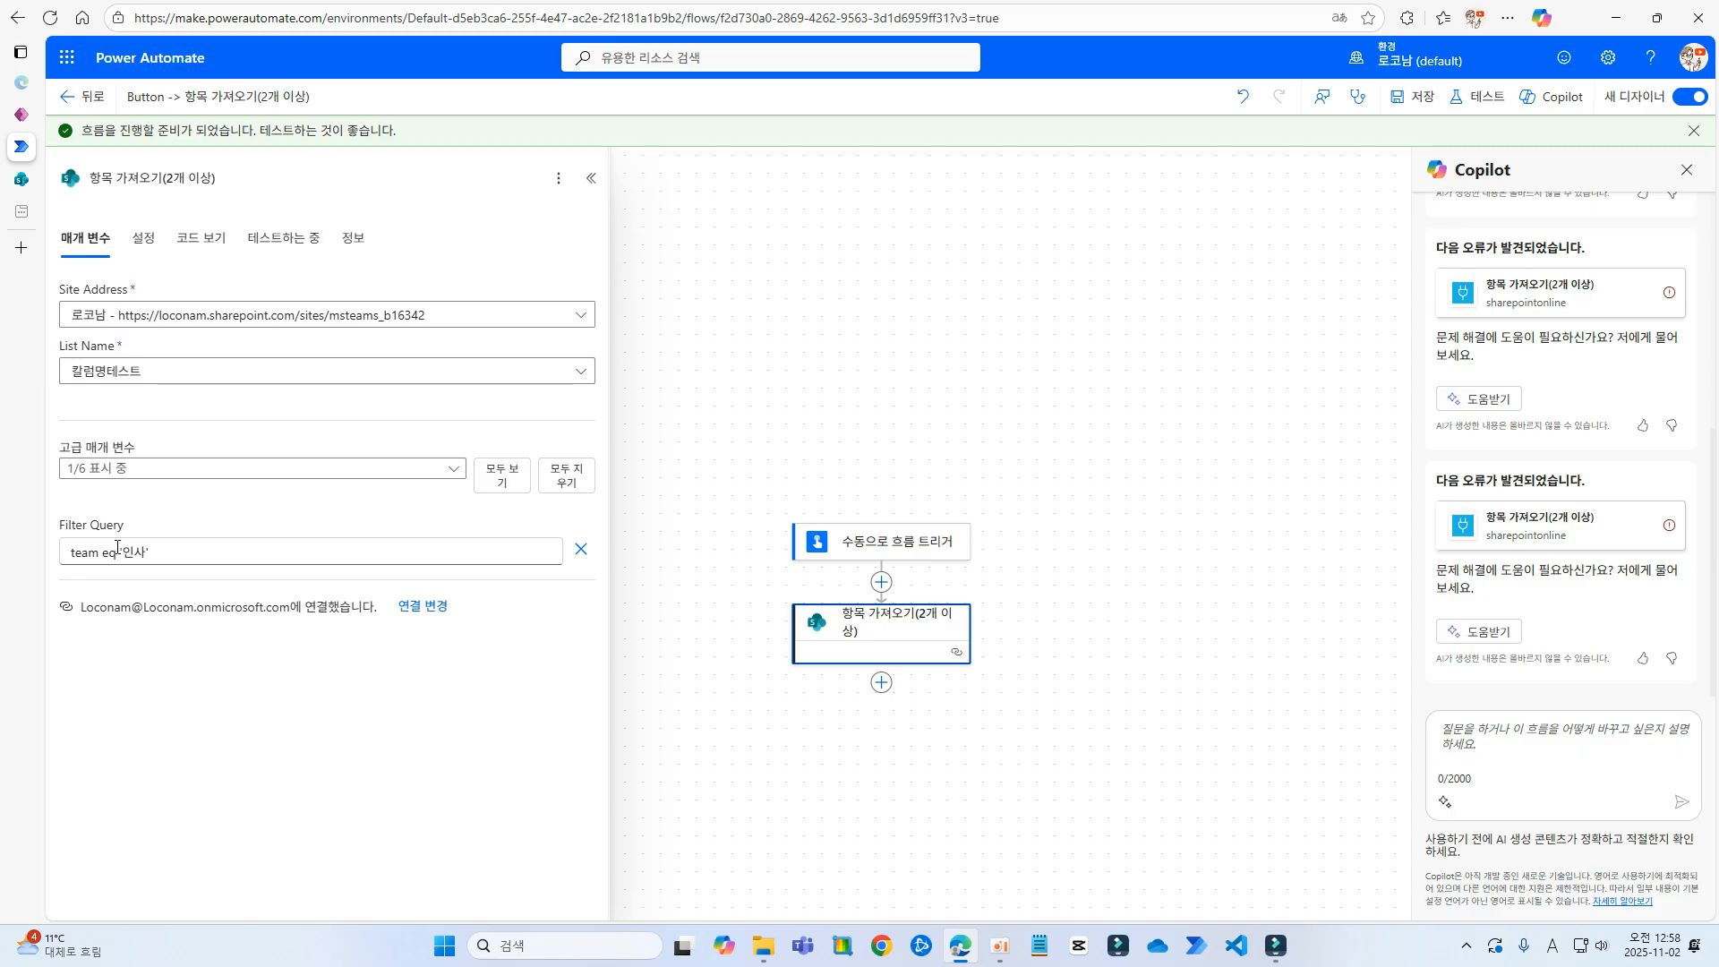
# Test the flow automatically with the most recently used trigger and examine the column name in the run message
pyautogui.click(1479, 97)
pyautogui.click(1406, 177)
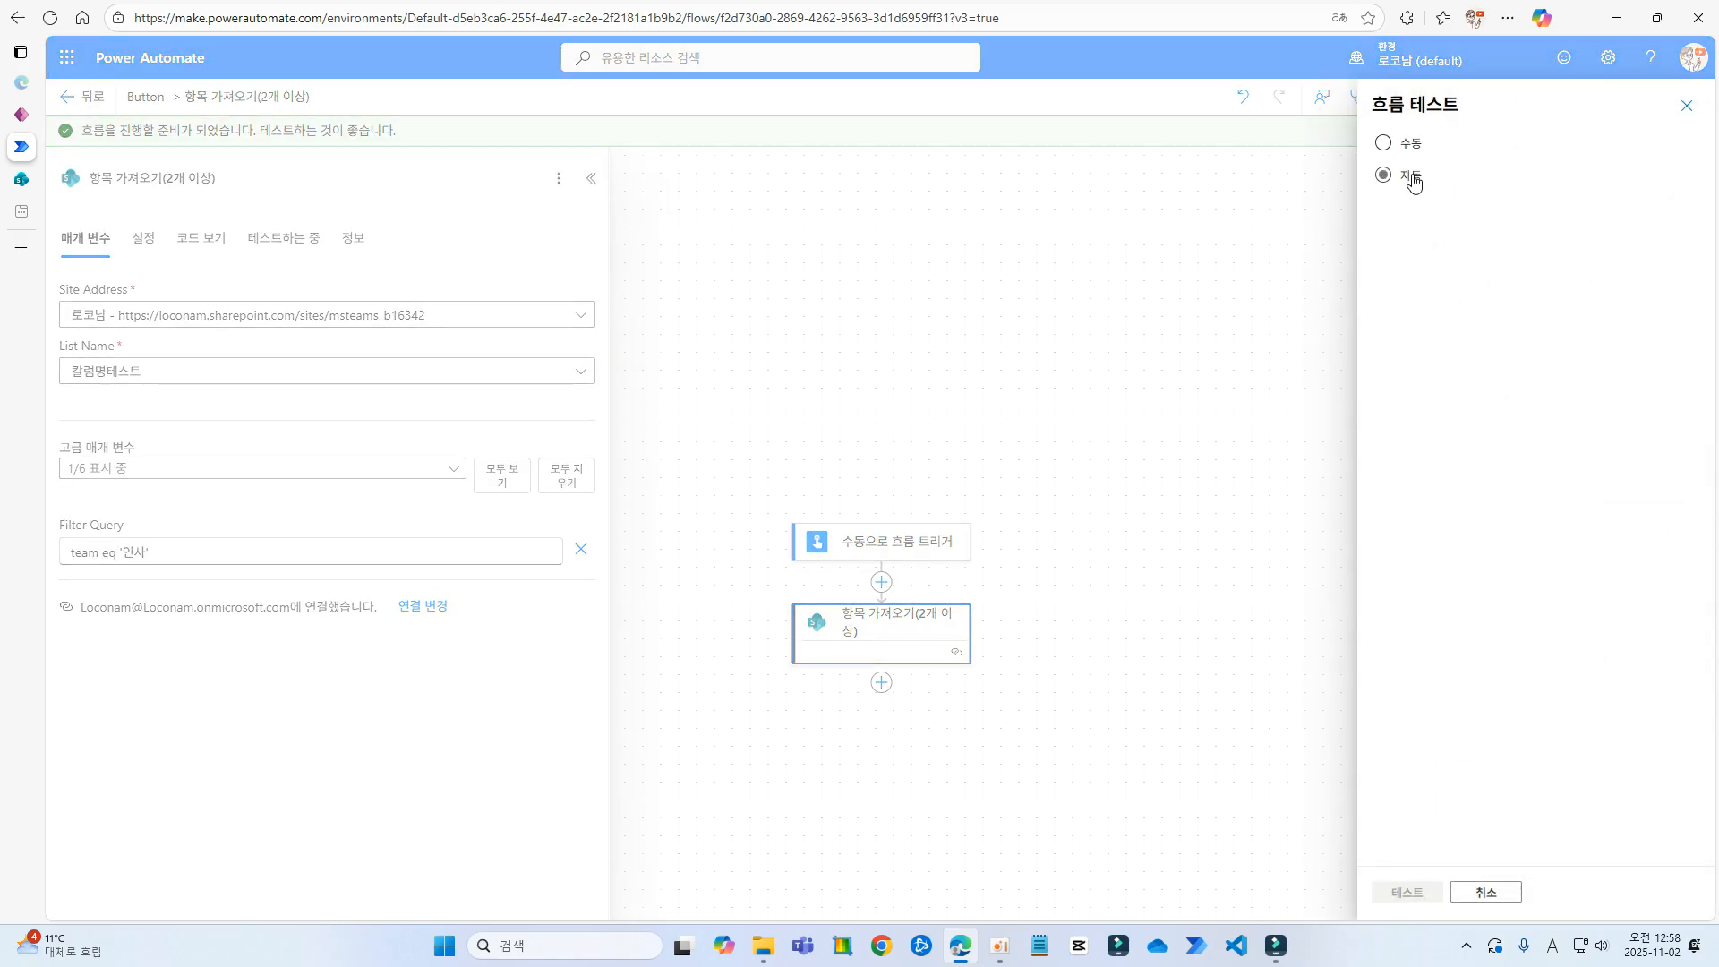
pyautogui.click(1446, 238)
pyautogui.click(1404, 893)
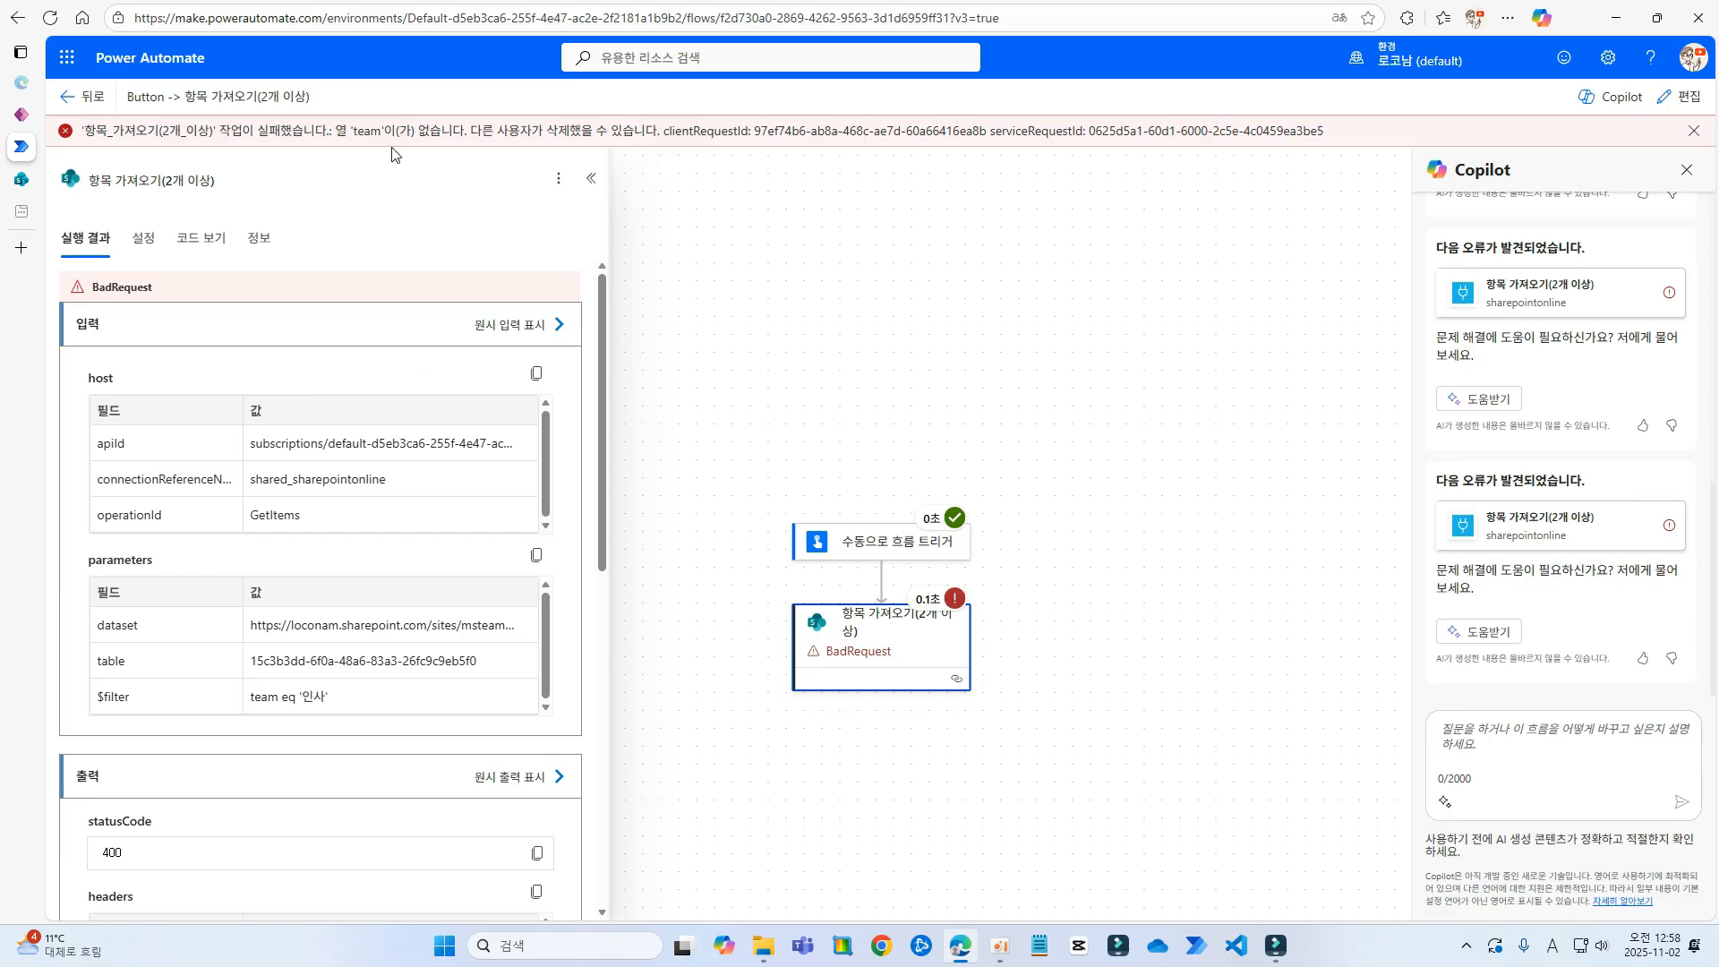
pyautogui.moveTo(354, 134); pyautogui.dragTo(548, 143)
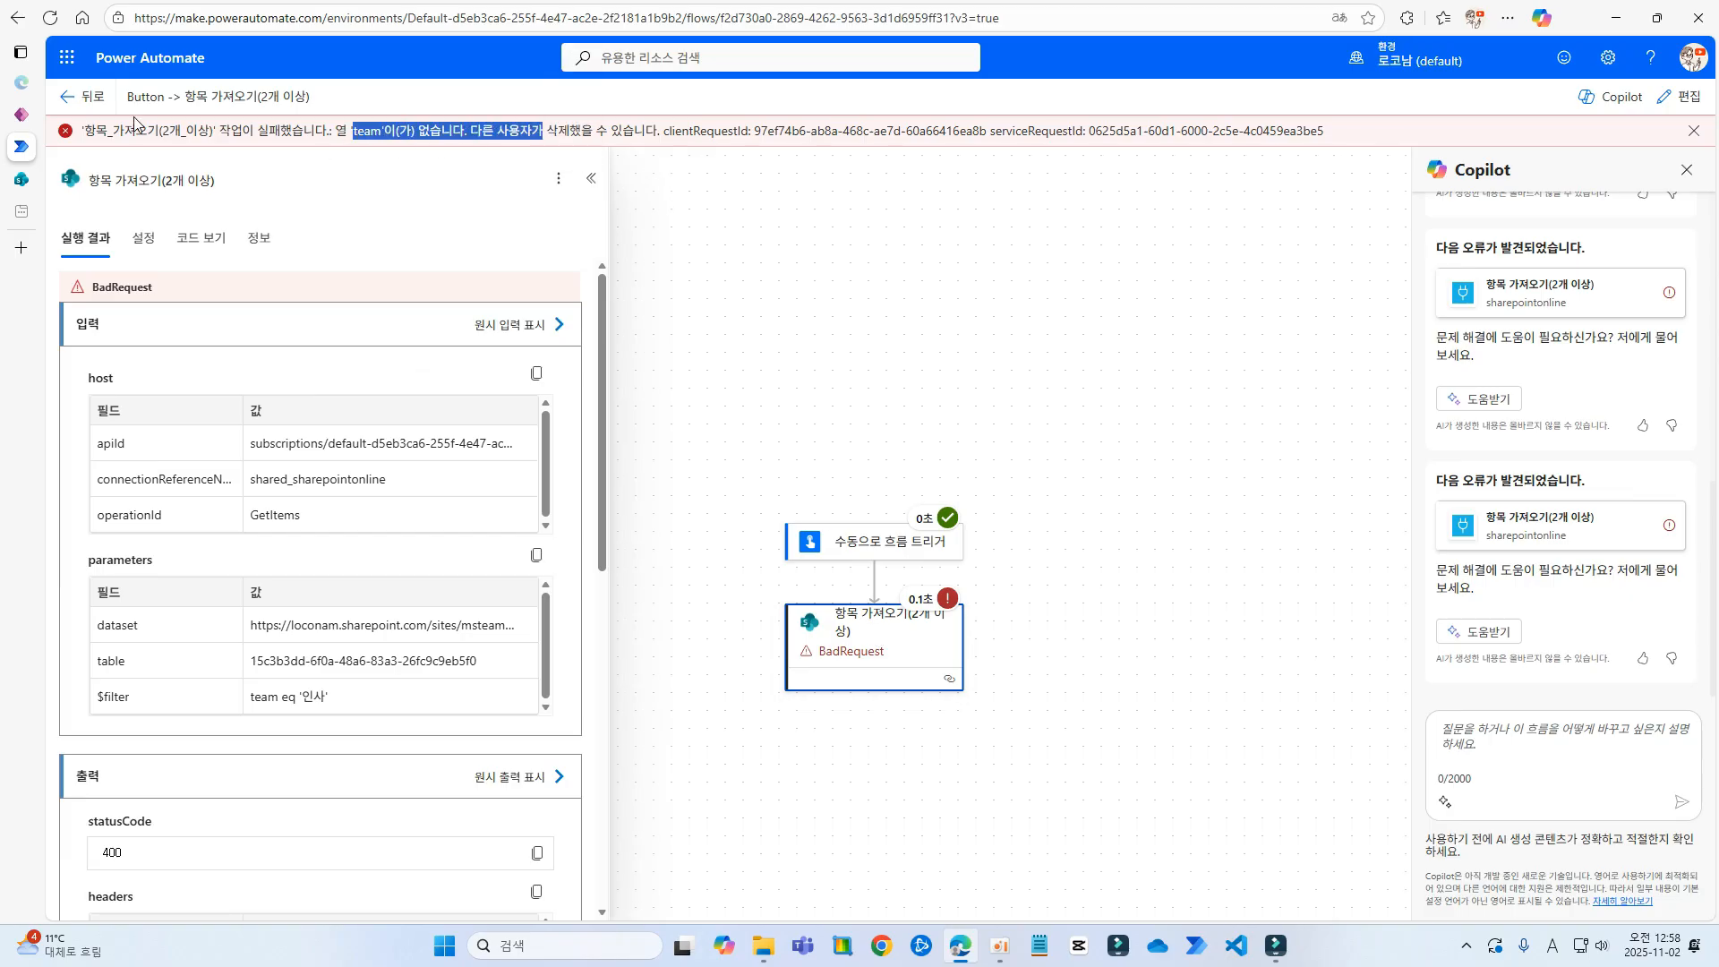
# Switch back to SharePoint and recheck the Field value in the address of the team column's edit page
pyautogui.click(27, 183)
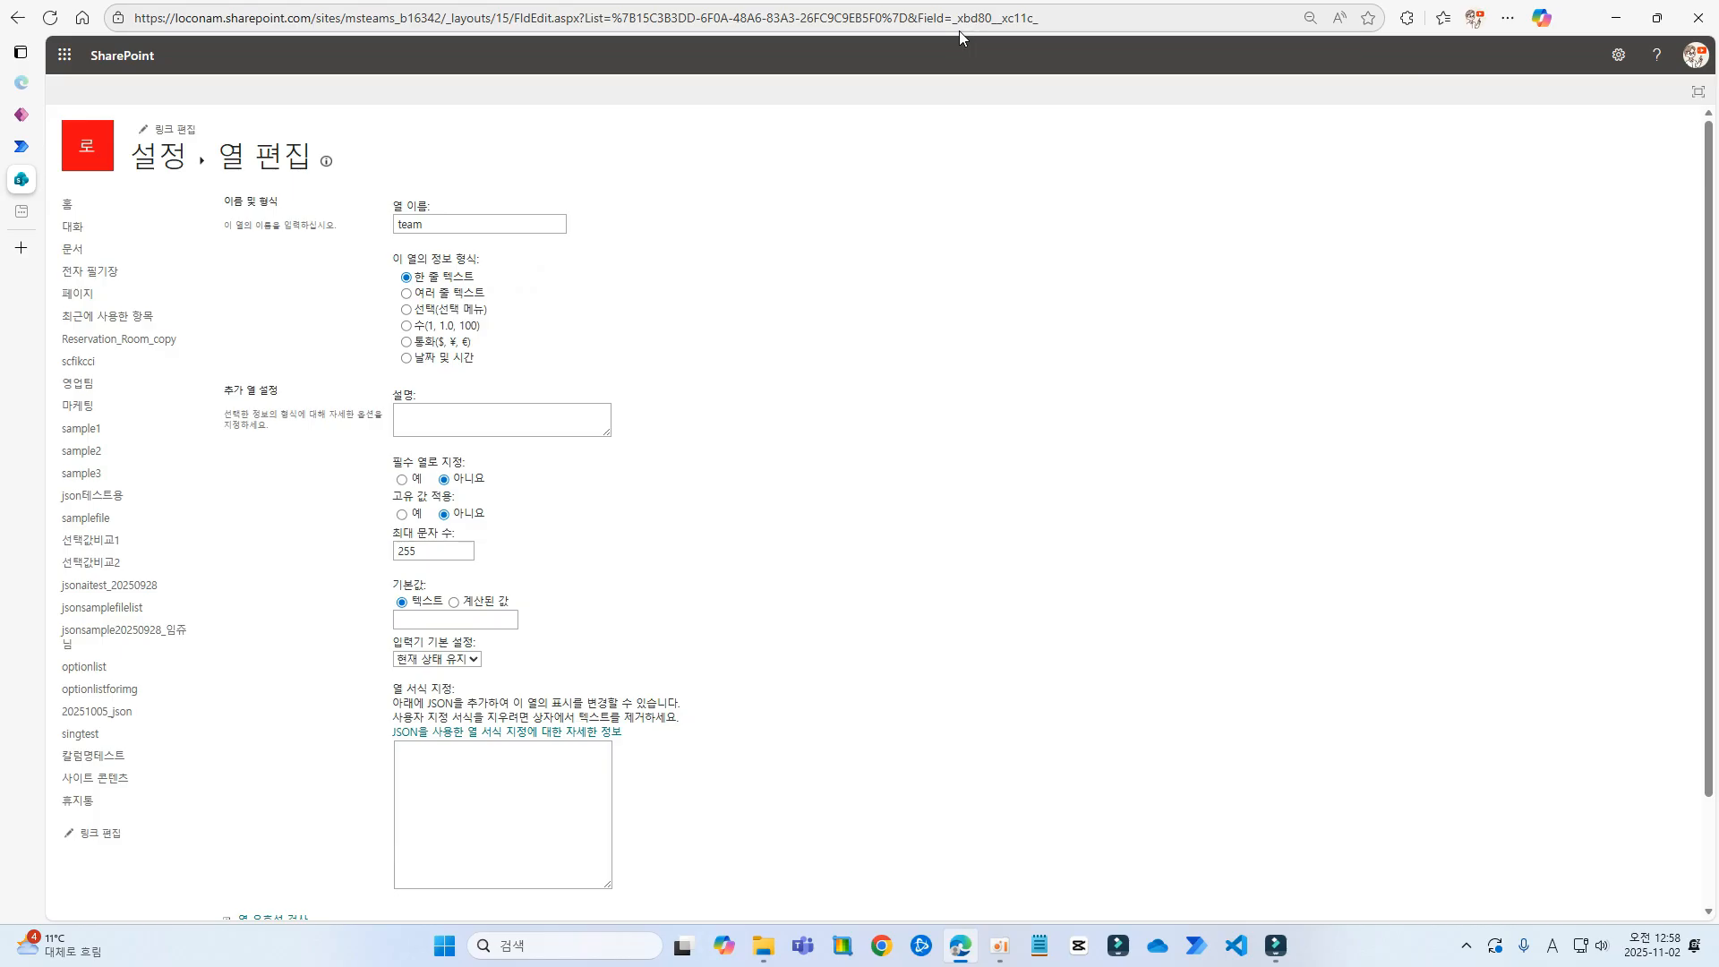
pyautogui.moveTo(953, 18); pyautogui.dragTo(1094, 29)
pyautogui.moveTo(952, 17); pyautogui.dragTo(1116, 23)
pyautogui.click(715, 254)
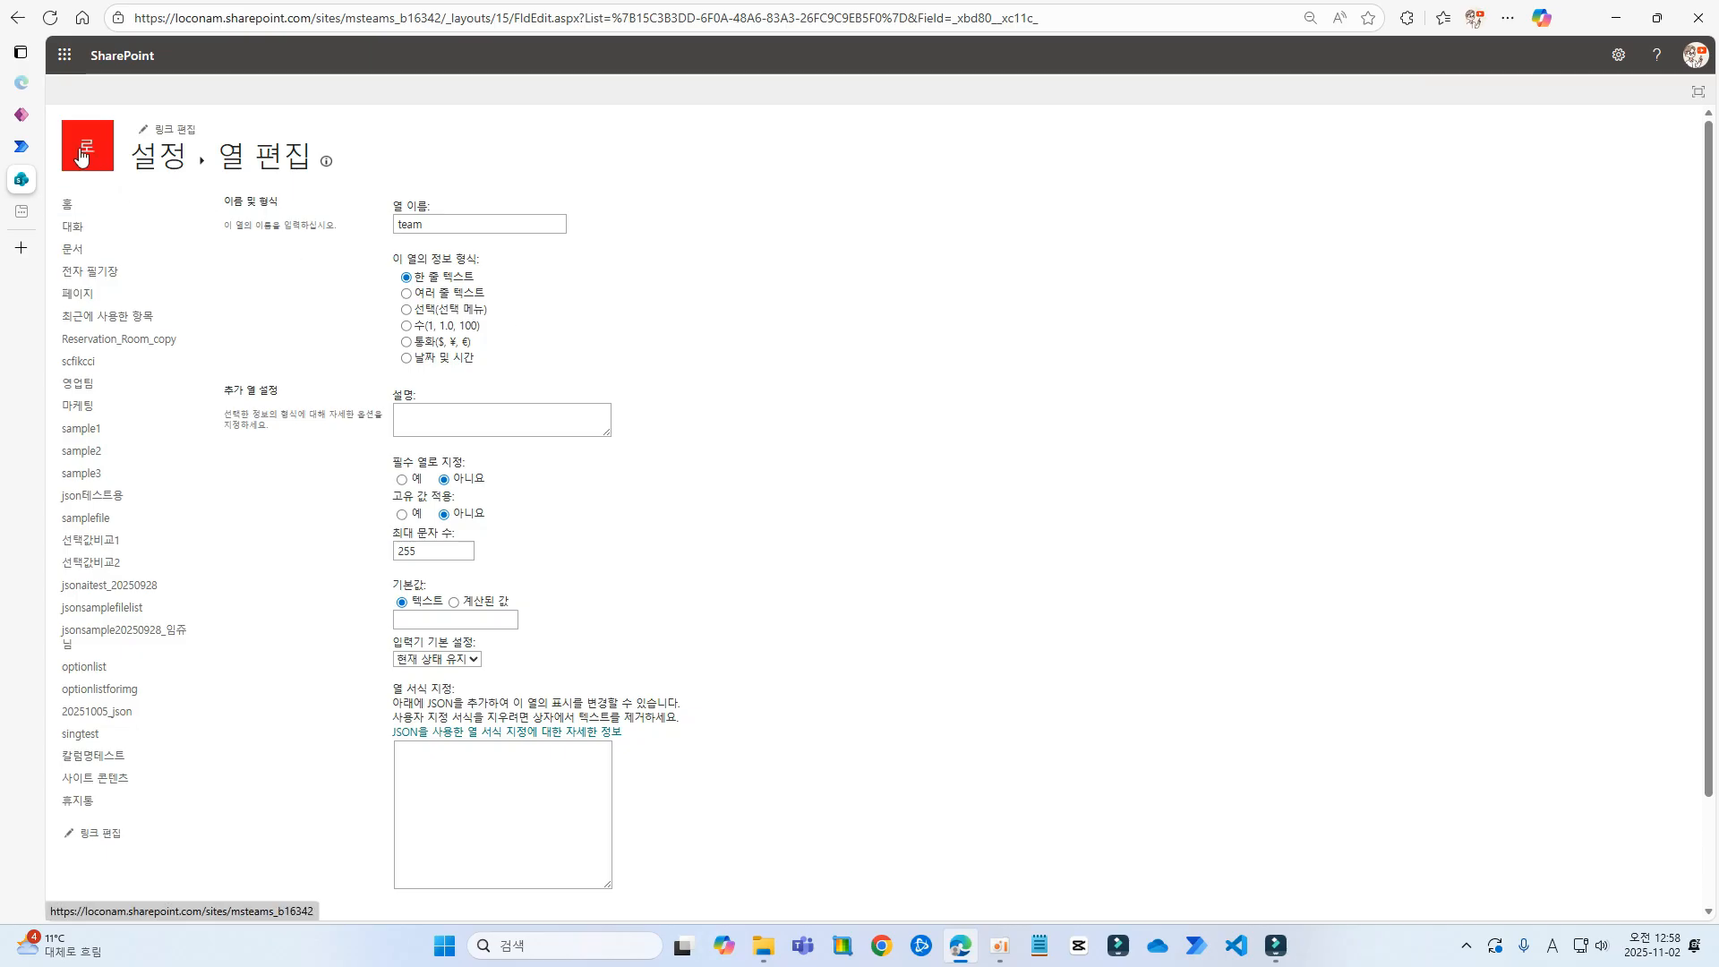
# Go back to the SharePoint list and rename the dep column to dep2, saving the change
pyautogui.hotkey('alt', 'Left')
pyautogui.click(802, 264)
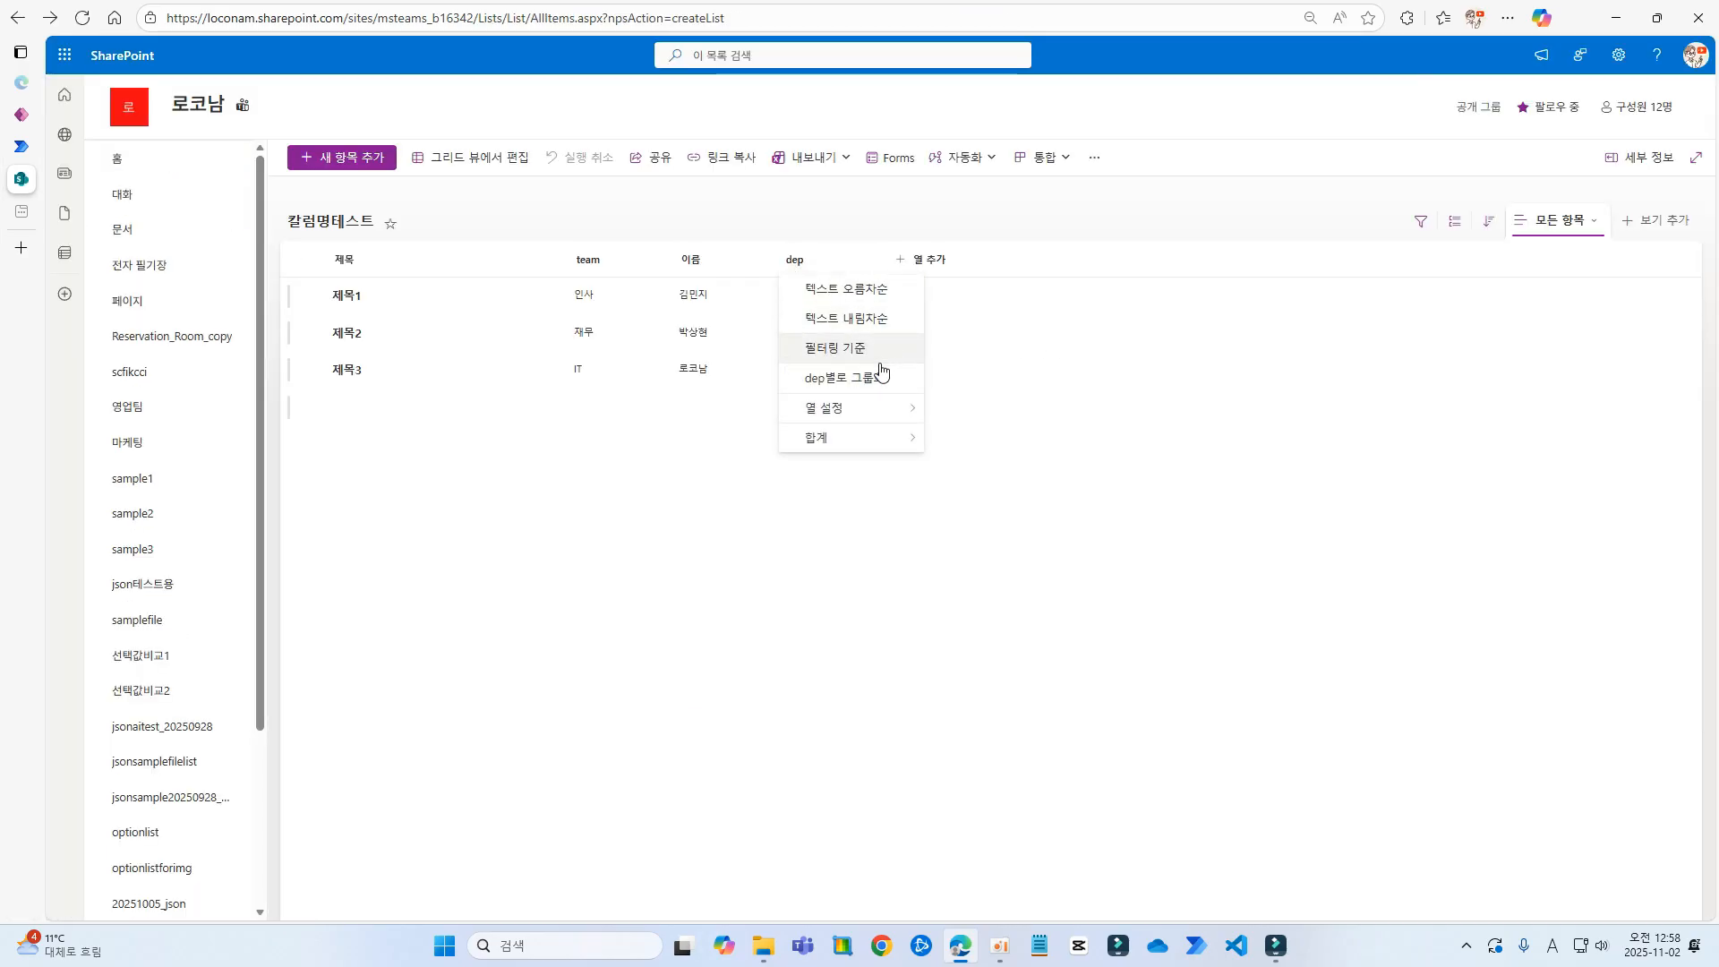
pyautogui.moveTo(858, 409)
pyautogui.click(988, 414)
pyautogui.click(1529, 141)
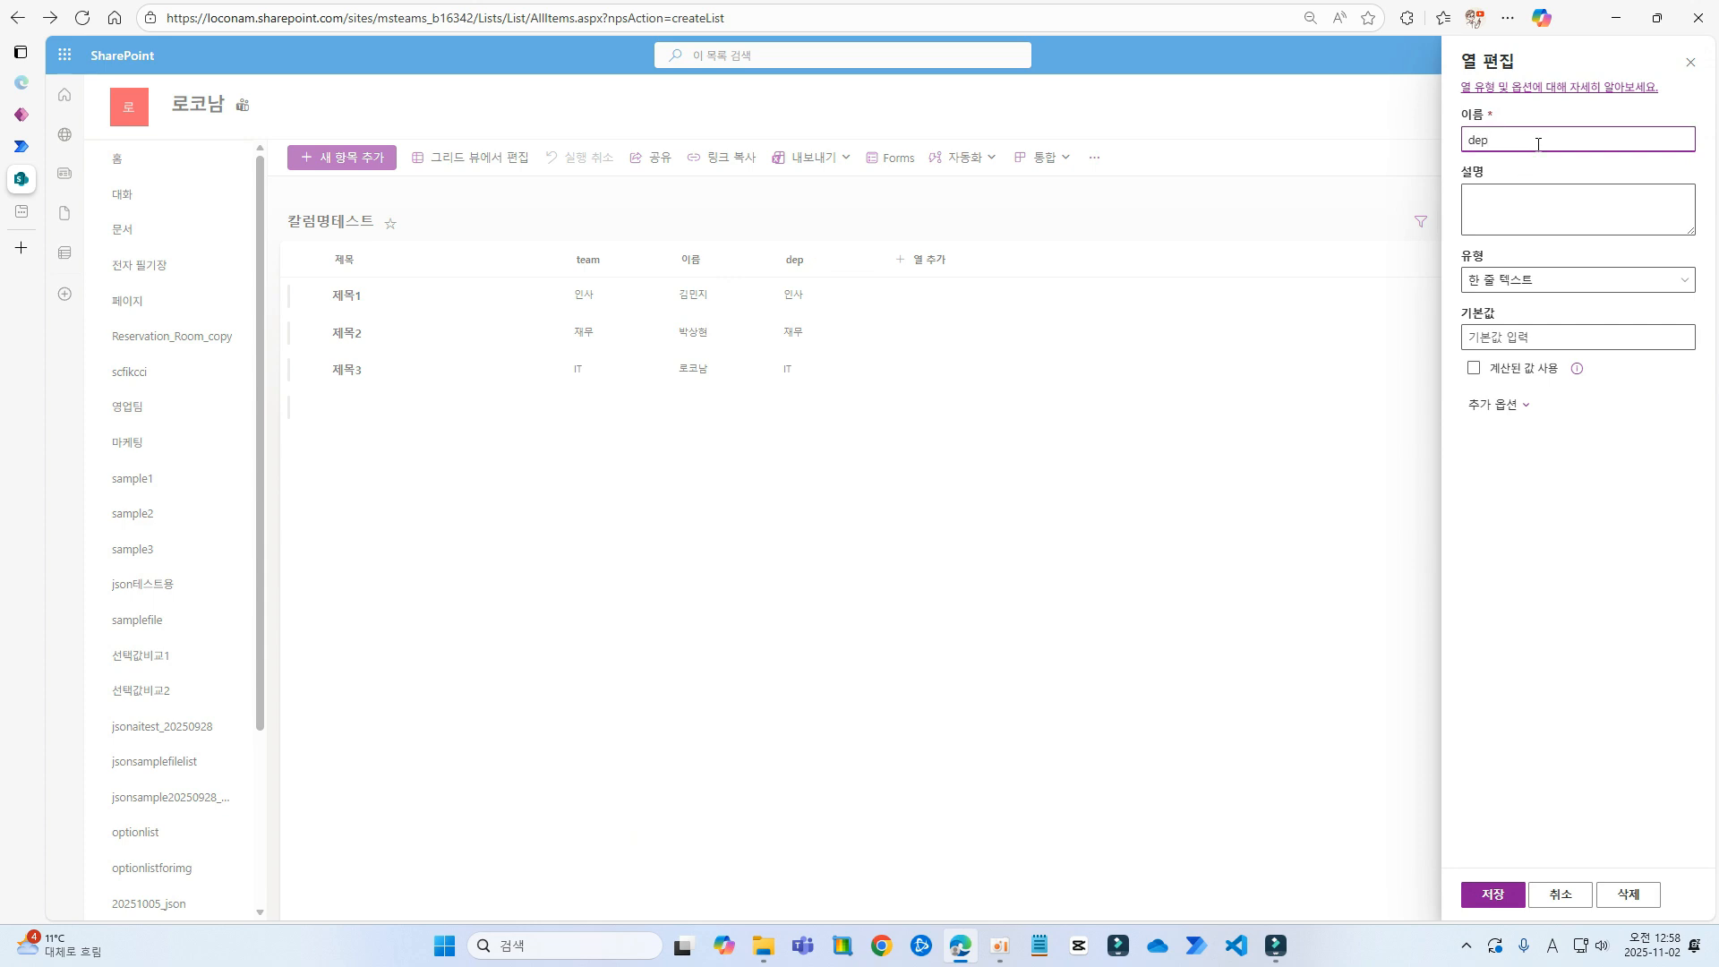
pyautogui.click(1493, 894)
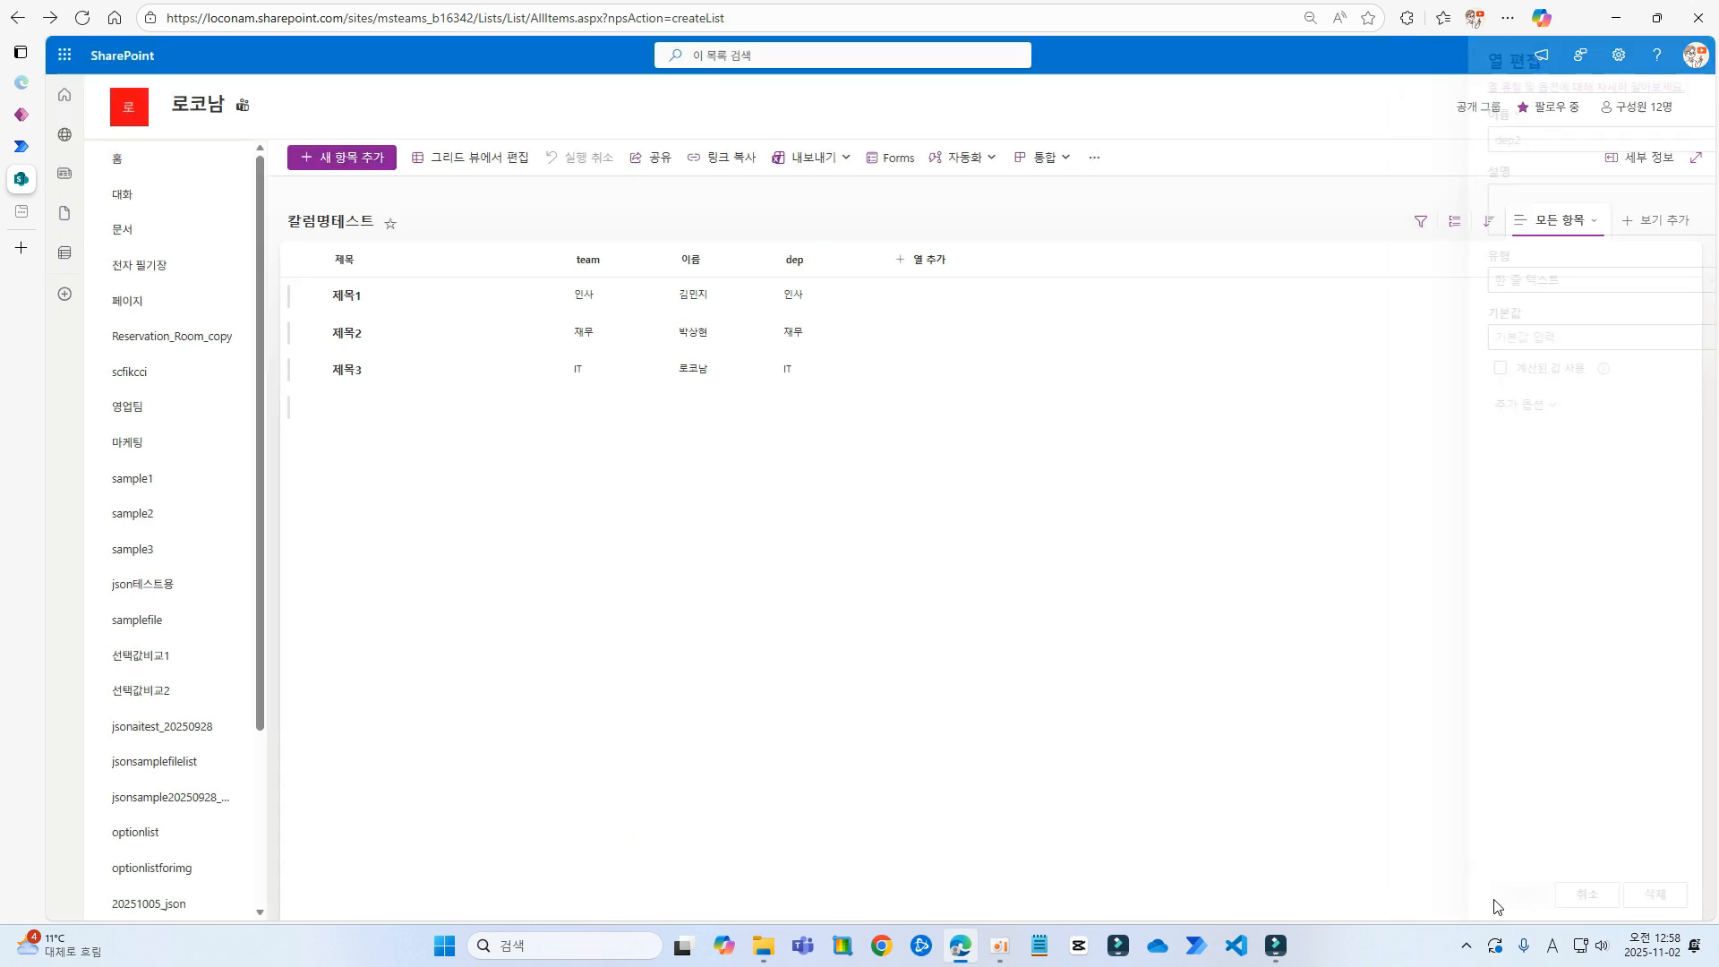
# Switch to the Power Automate flow, set the Filter Query to dep2 eq '인사' and save the flow
pyautogui.click(21, 146)
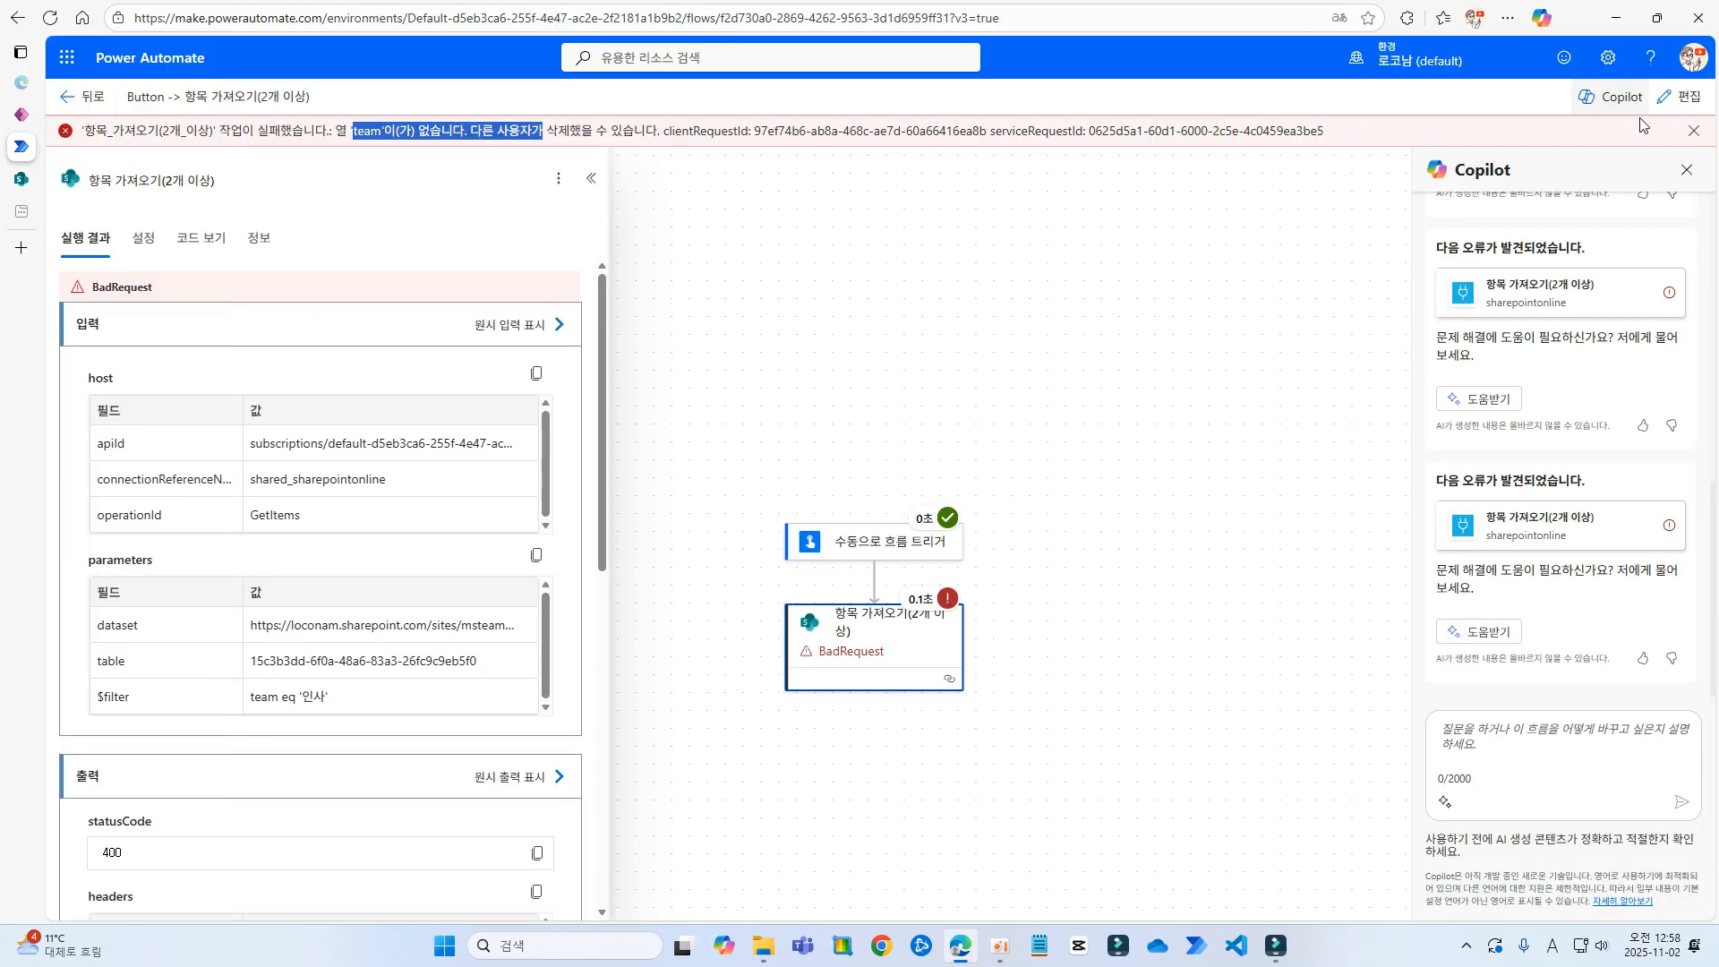
pyautogui.doubleClick(86, 520)
pyautogui.write("dep2 eq '인사")
pyautogui.click(1414, 96)
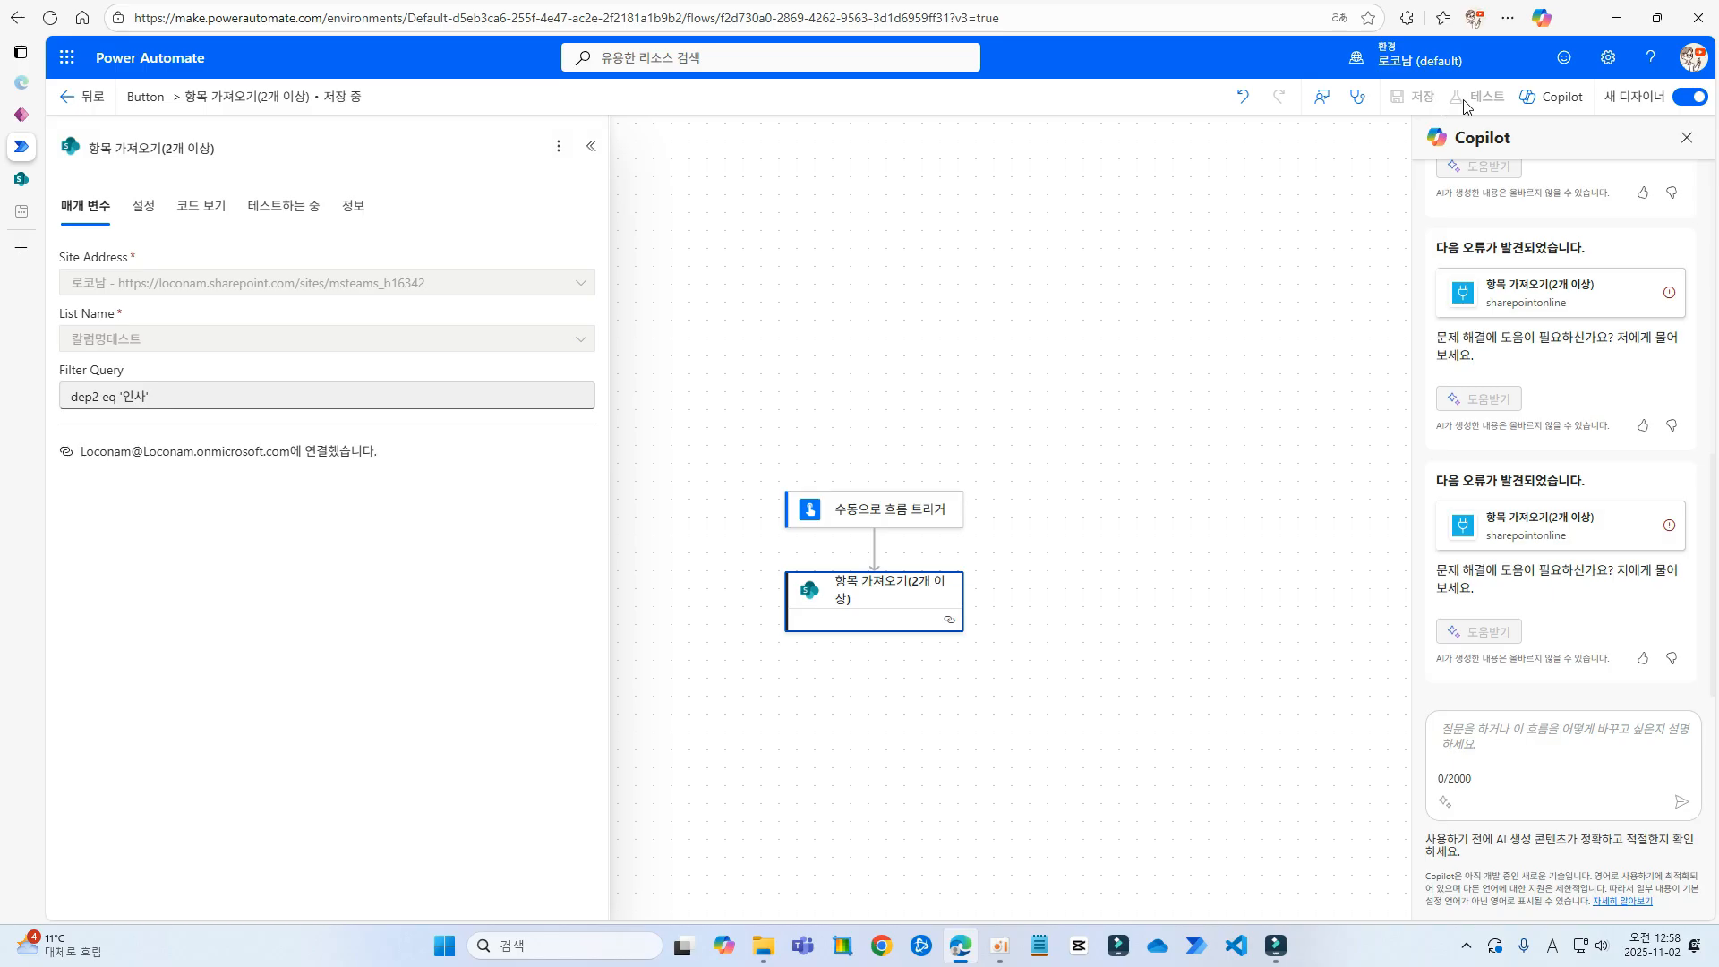
# Run an automatic test of the dep2 filter using the most recently used trigger
pyautogui.click(1469, 101)
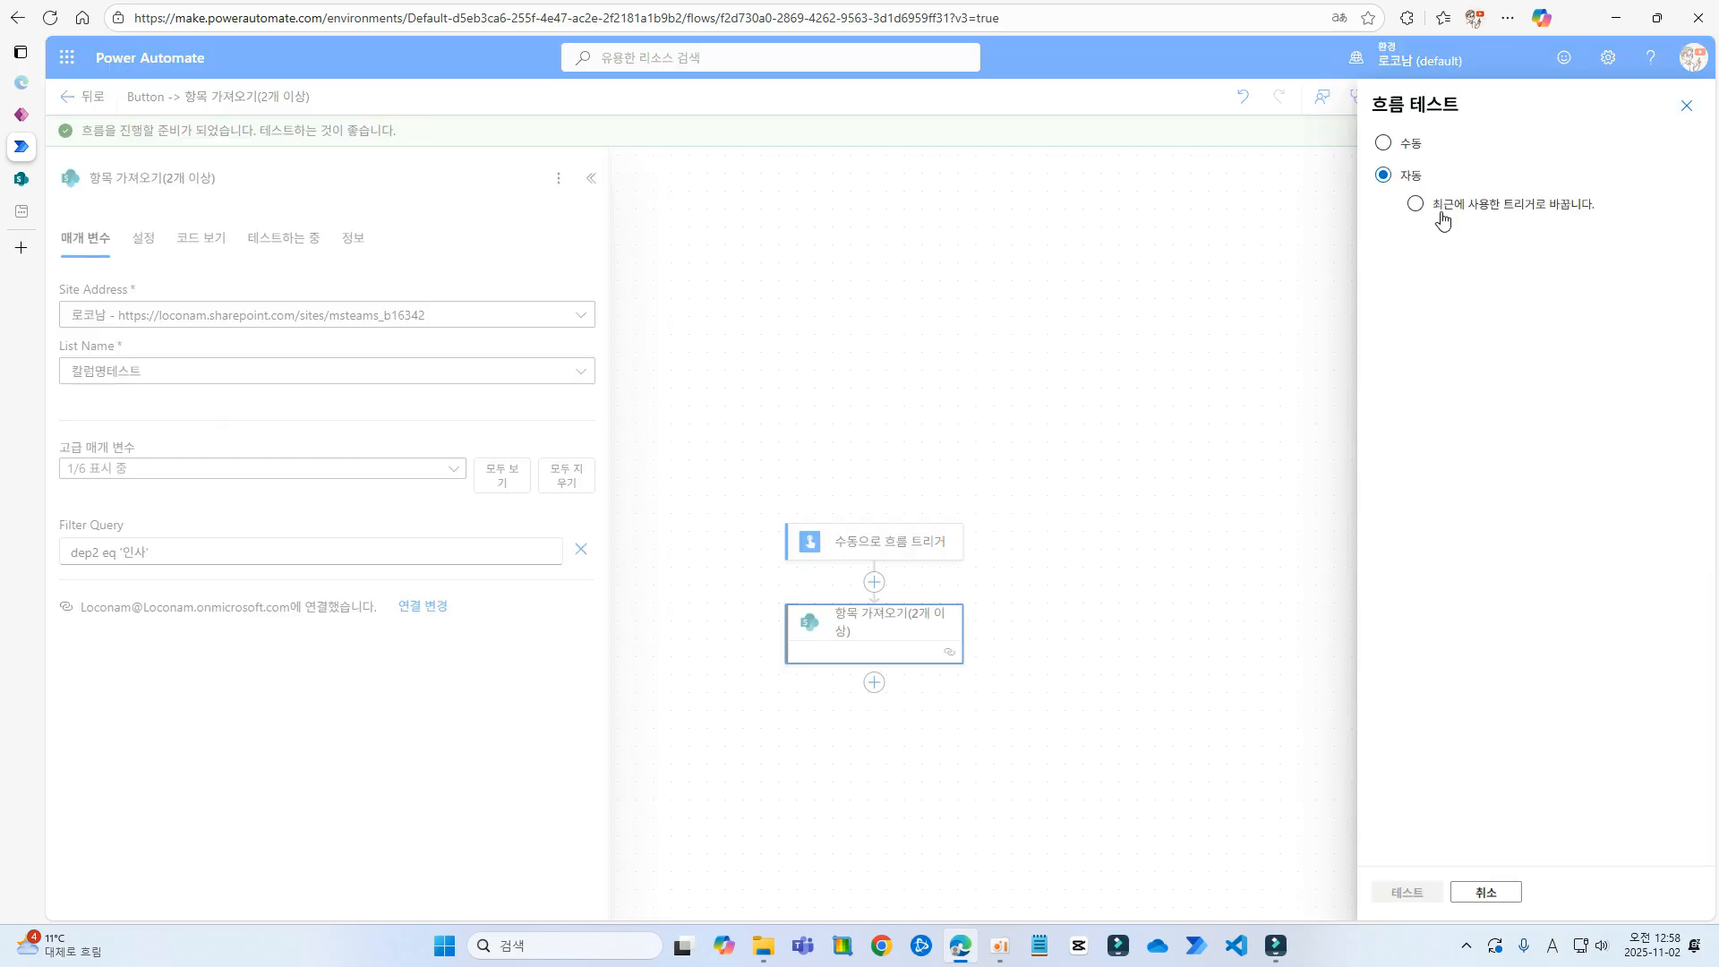
pyautogui.click(1437, 209)
pyautogui.click(1440, 243)
pyautogui.click(1408, 891)
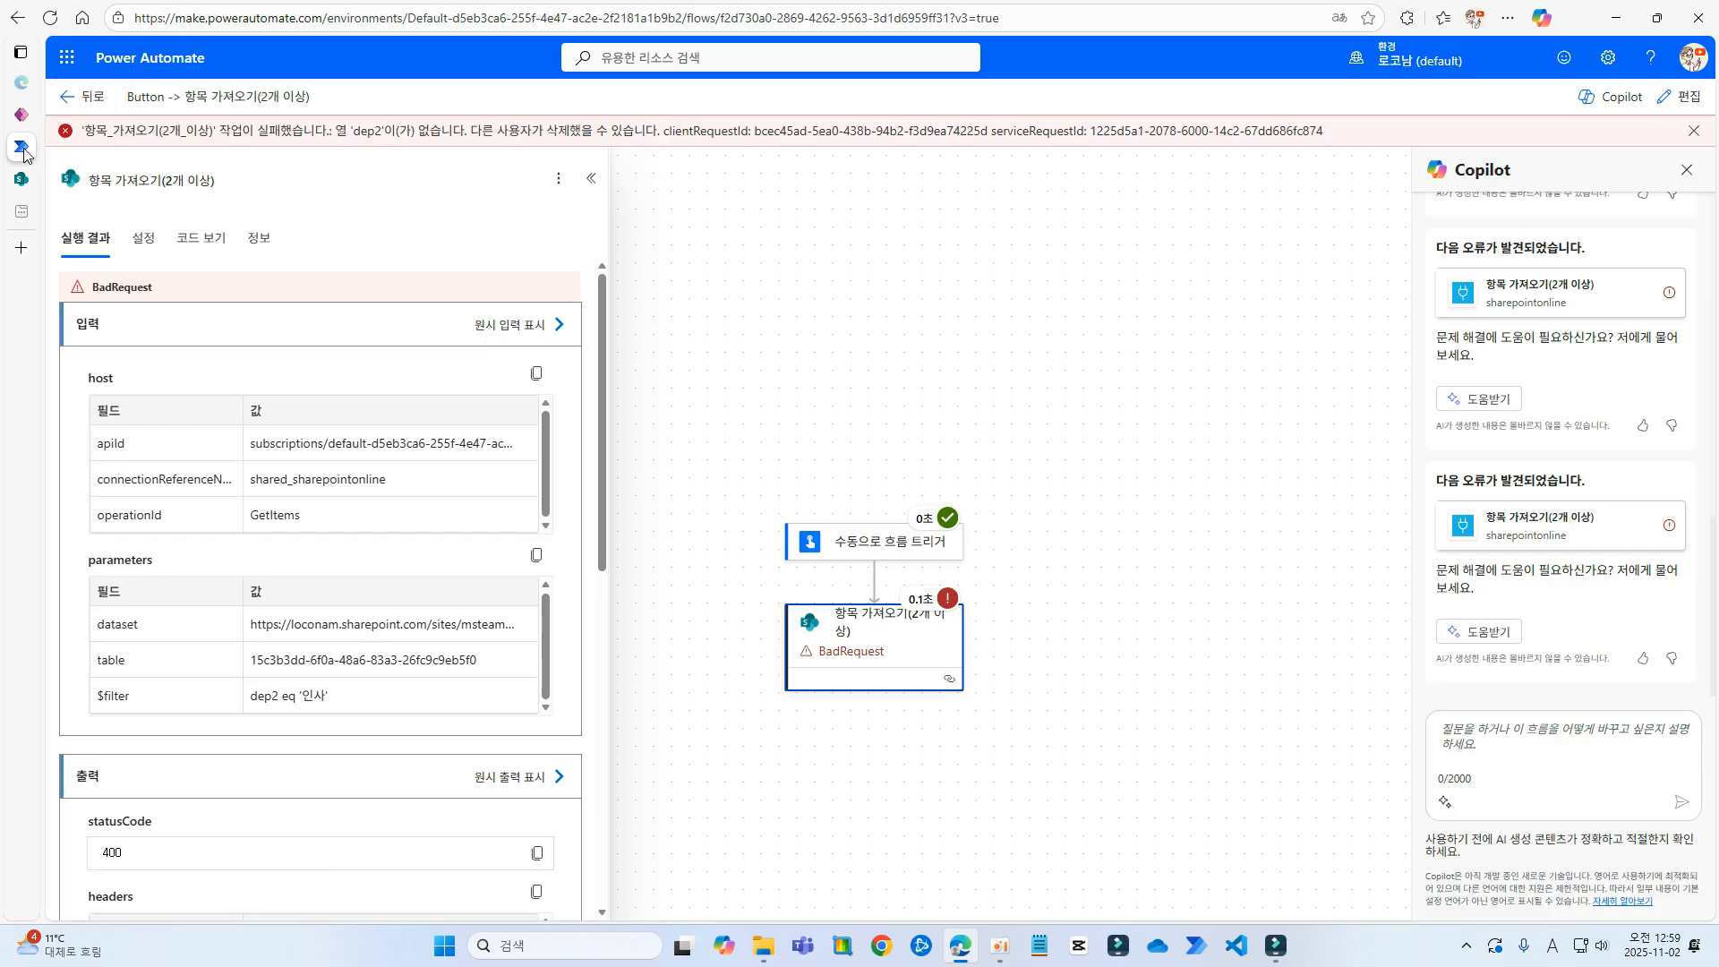
# Switch to SharePoint, open the dep2 column from the list settings and examine the Field value in its page address
pyautogui.click(20, 179)
pyautogui.click(1618, 55)
pyautogui.click(1513, 221)
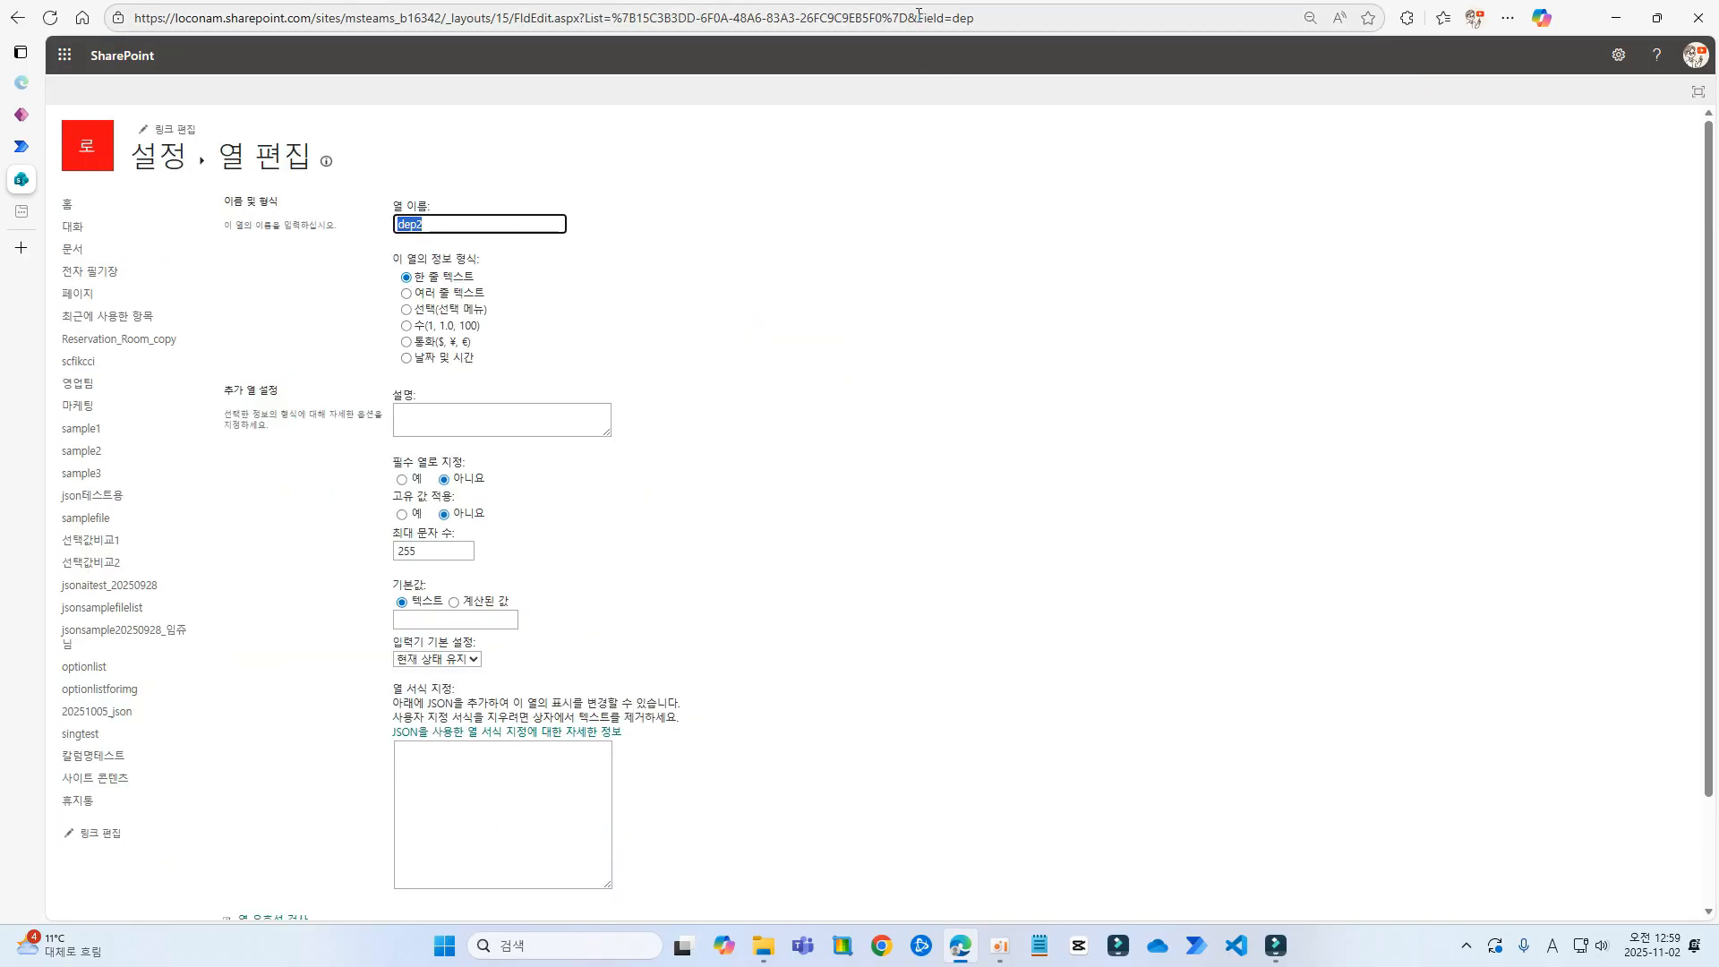
pyautogui.doubleClick(959, 17)
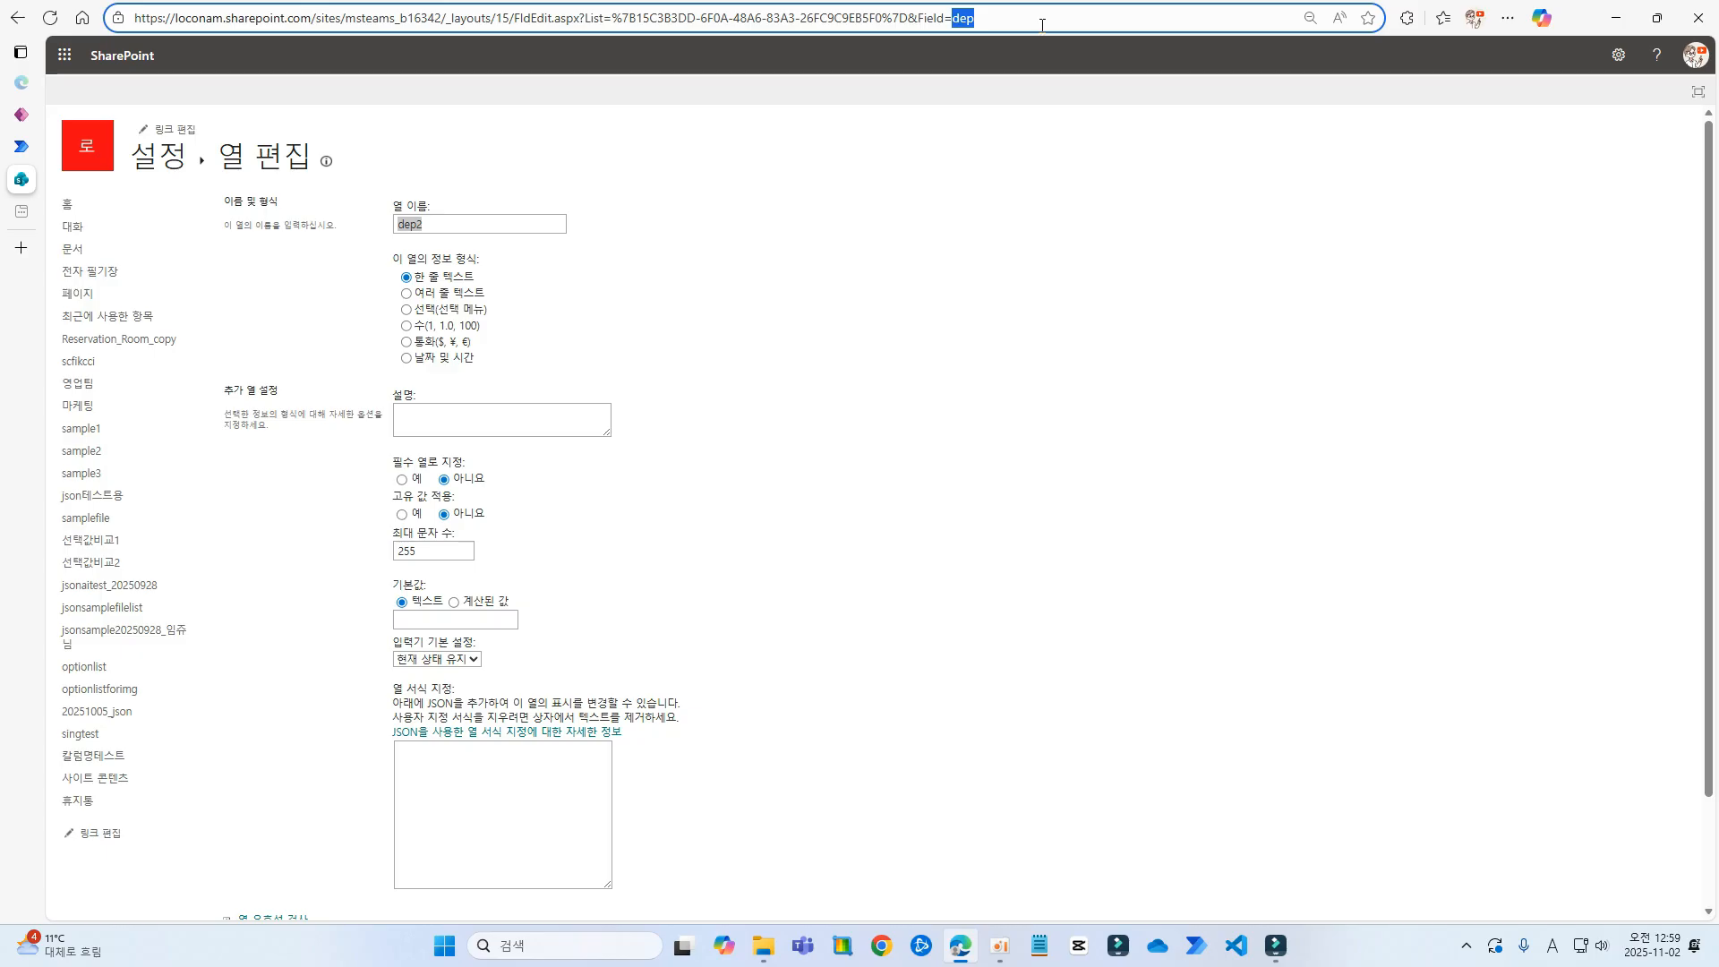
pyautogui.click(1010, 218)
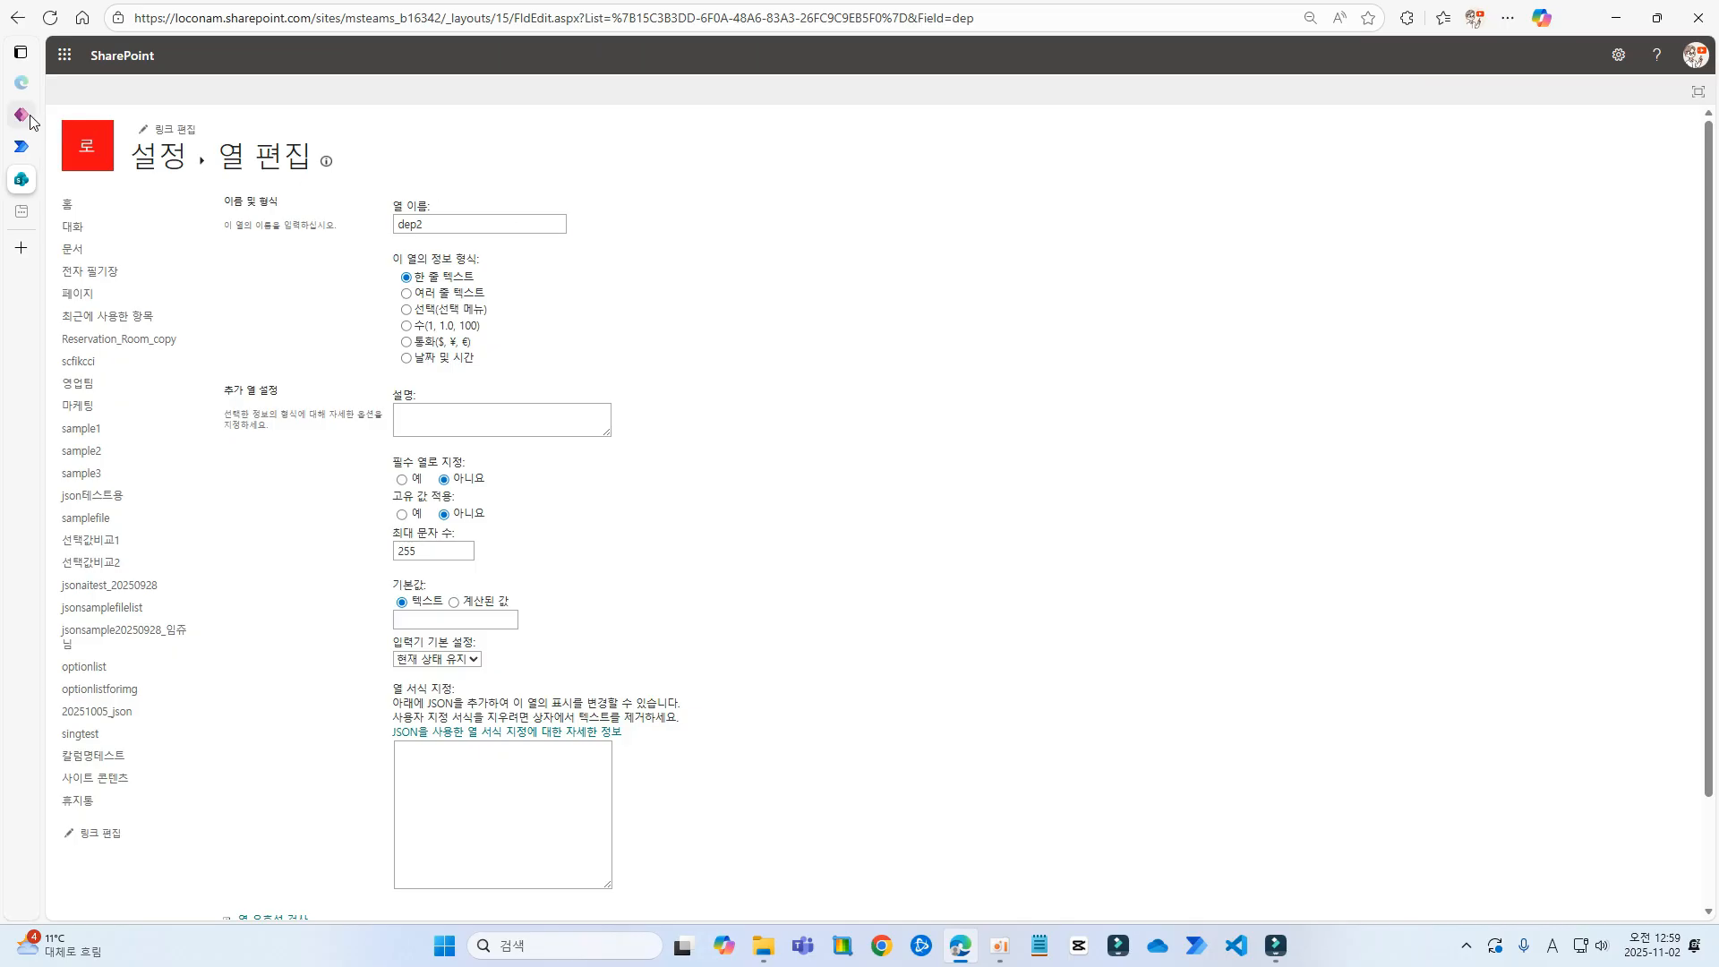
pyautogui.moveTo(31, 121)
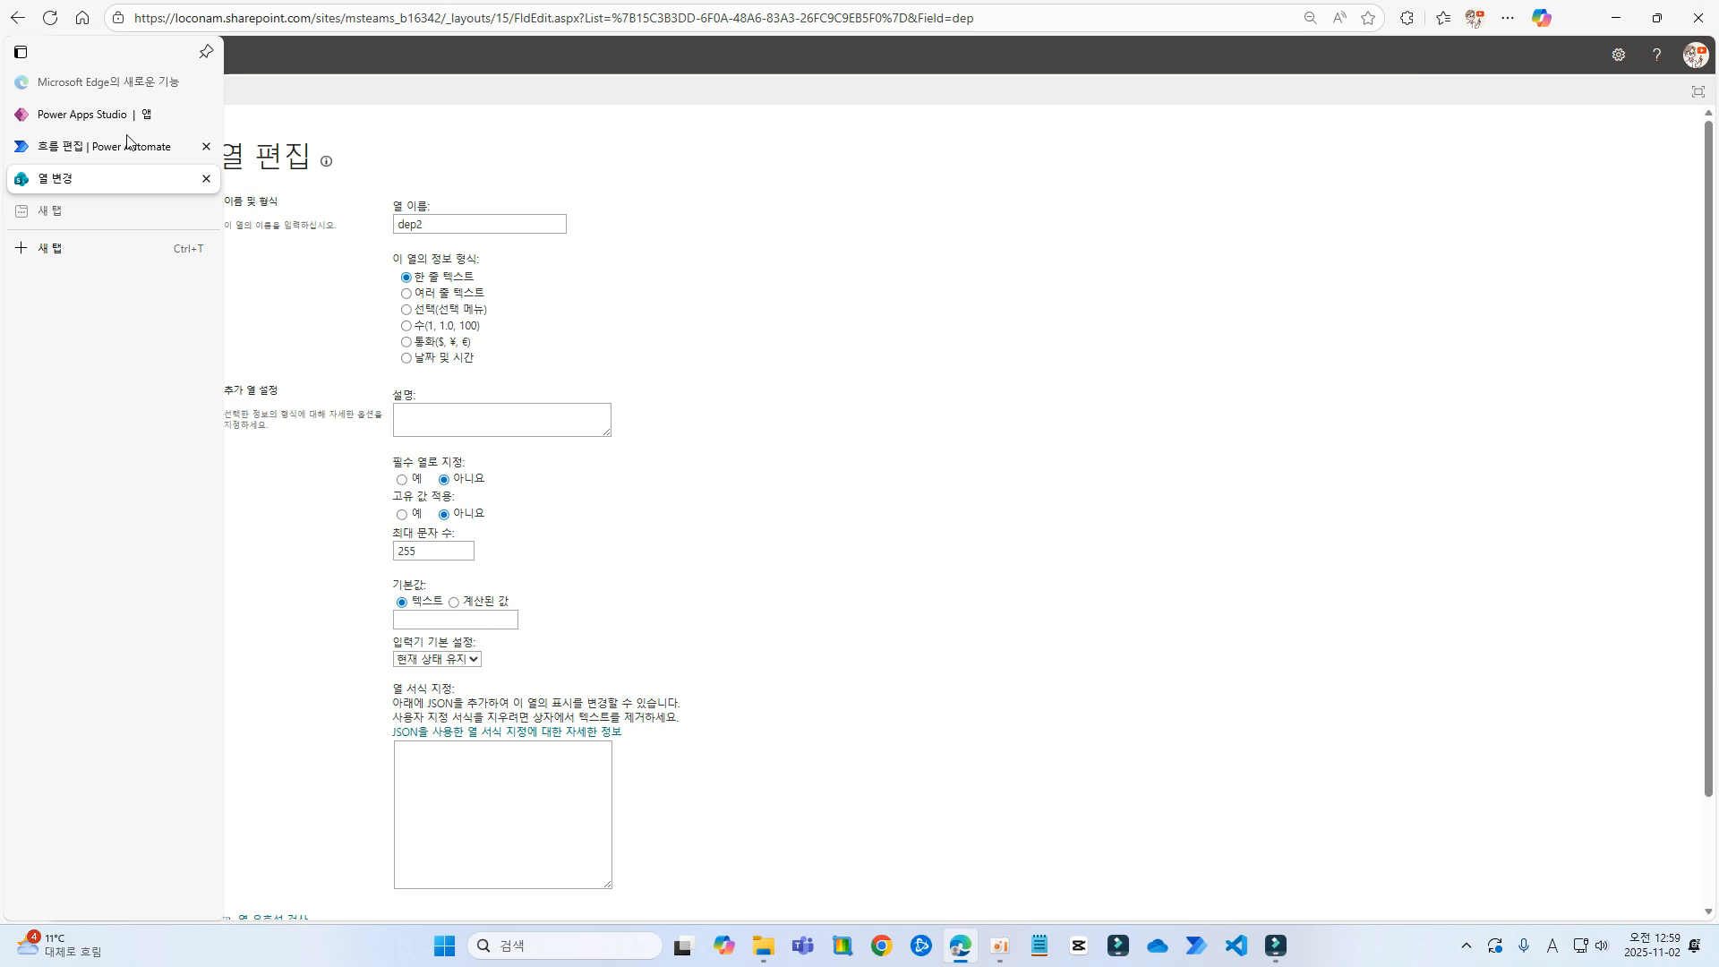
# On the SharePoint team site, create a list named excelsample from the maintable table in excelsample.xlsx
pyautogui.click(27, 119)
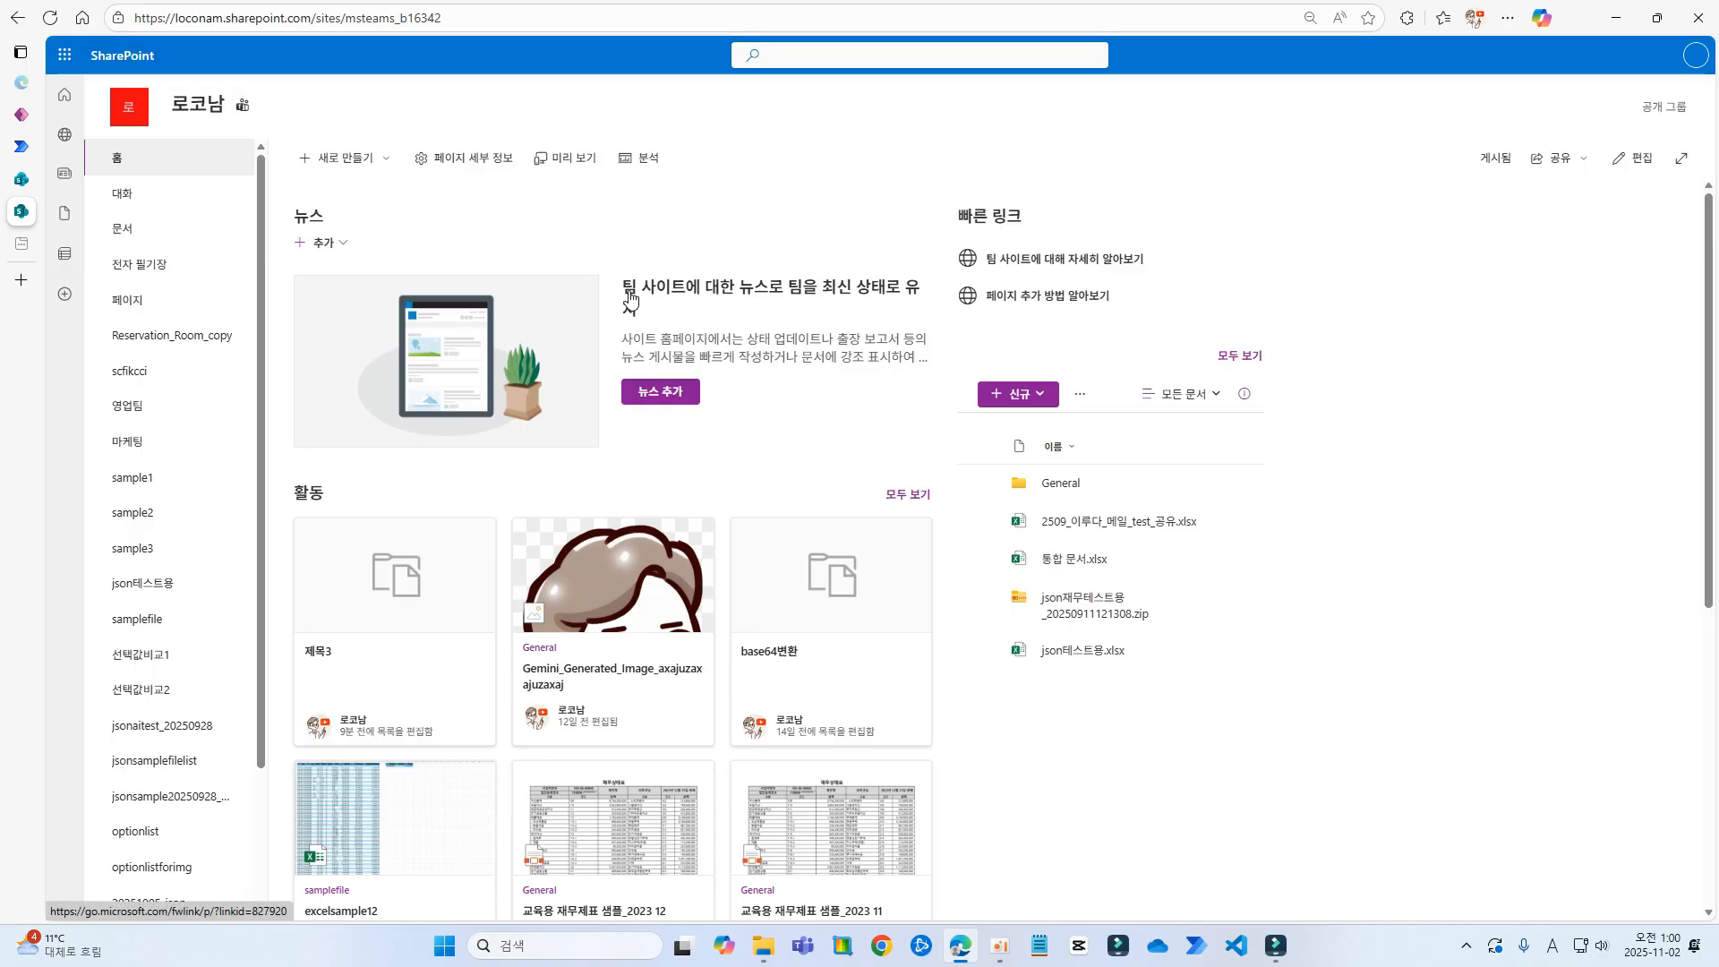
pyautogui.click(340, 157)
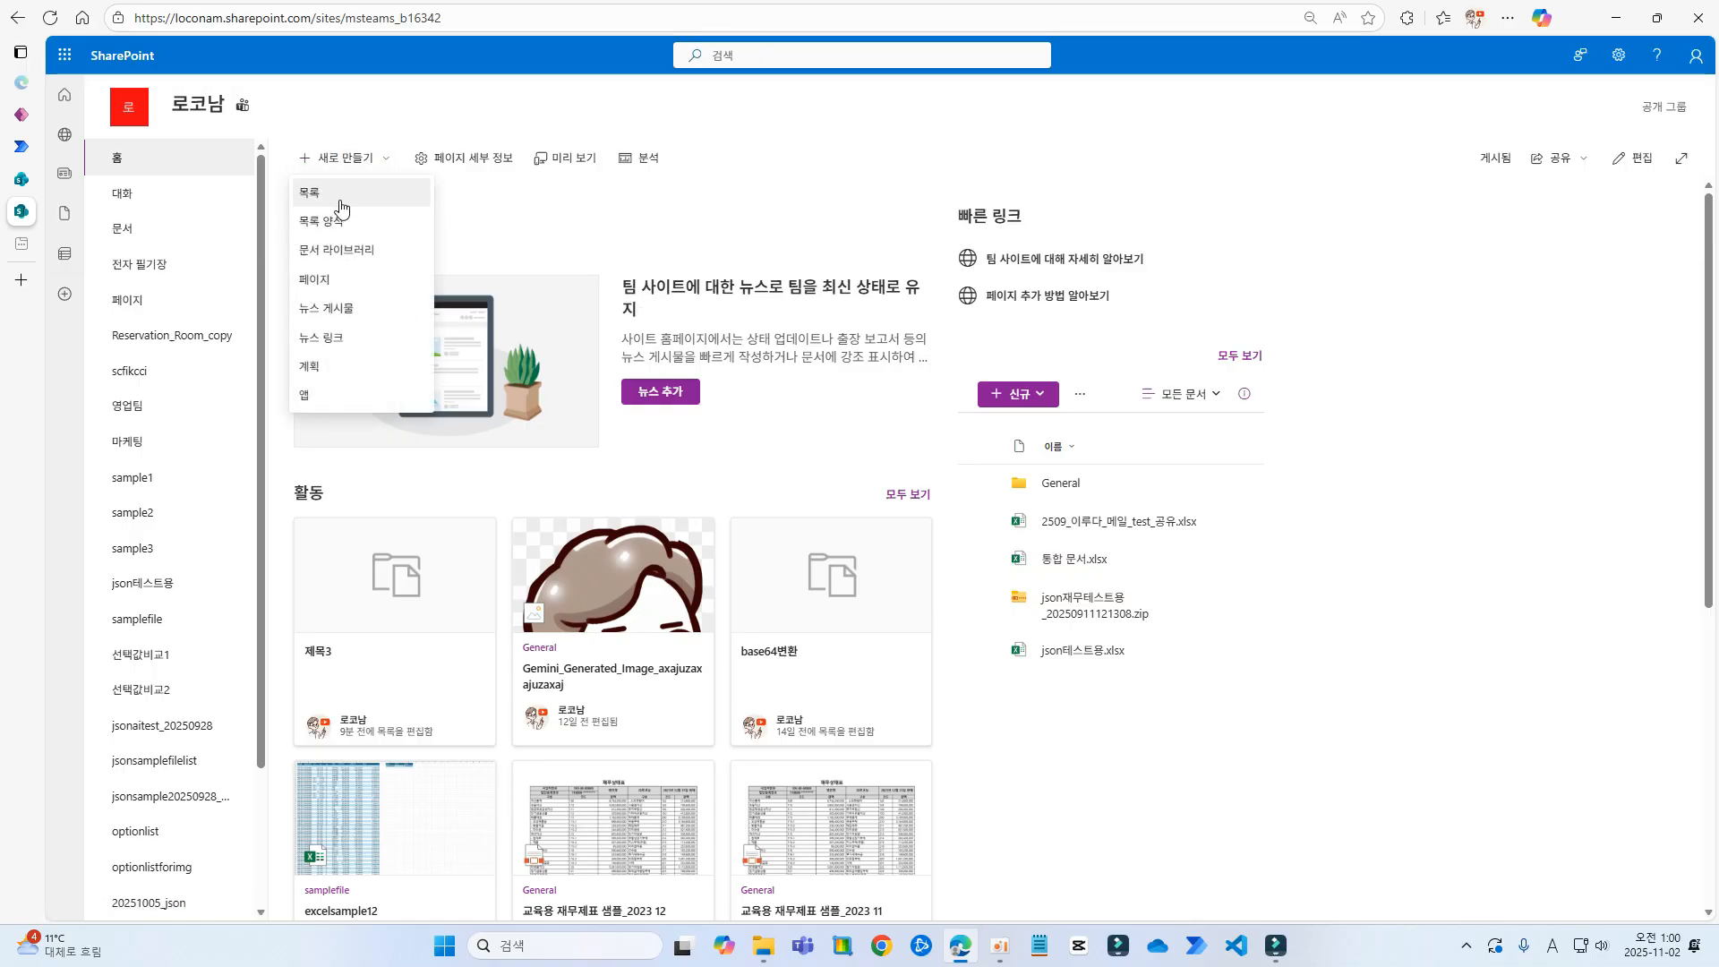
pyautogui.click(340, 201)
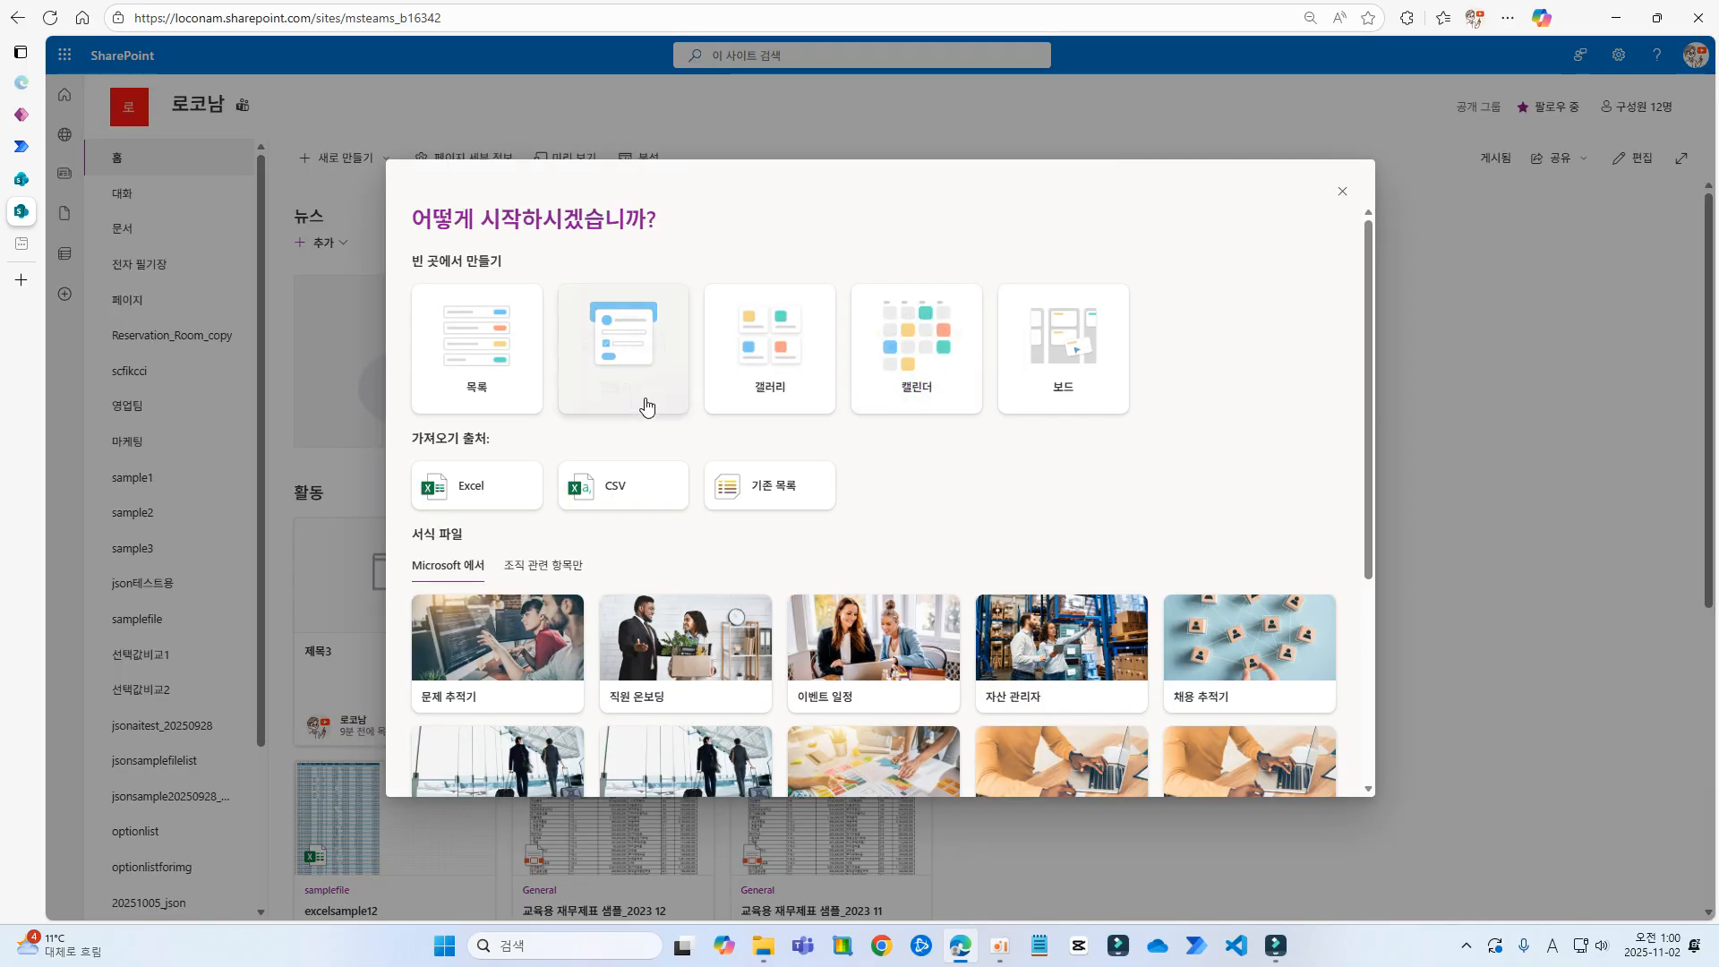
pyautogui.click(480, 488)
pyautogui.click(551, 453)
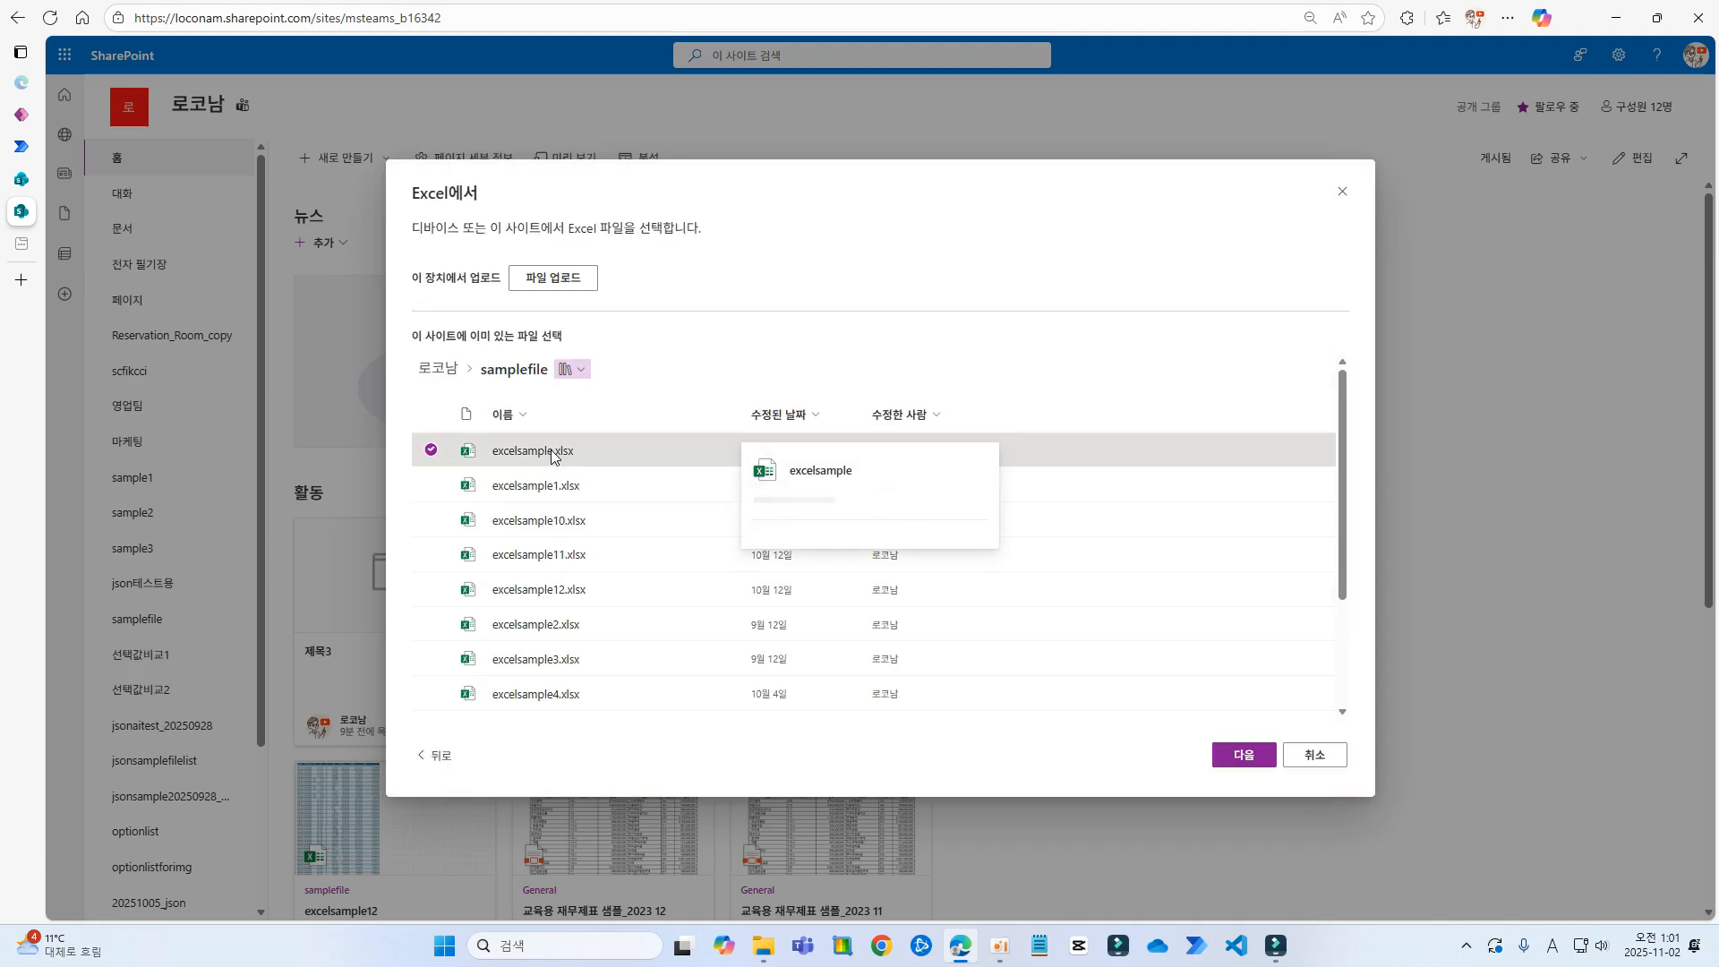
pyautogui.click(1244, 755)
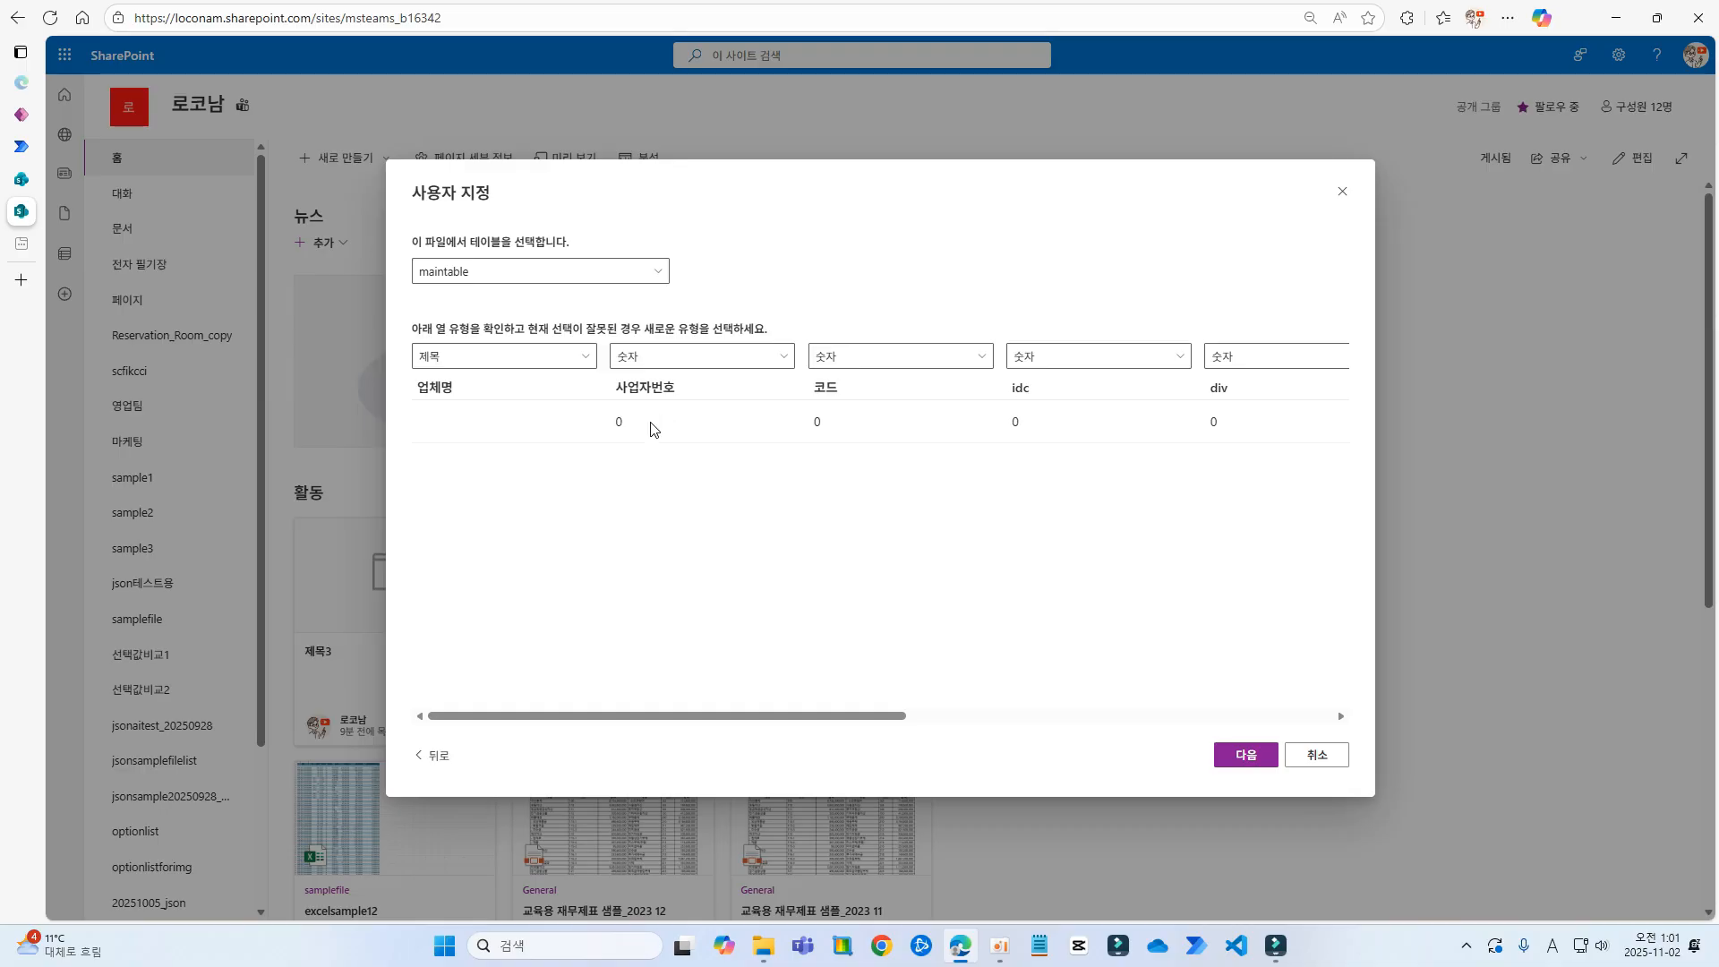
pyautogui.moveTo(743, 714); pyautogui.dragTo(634, 690)
pyautogui.click(1232, 768)
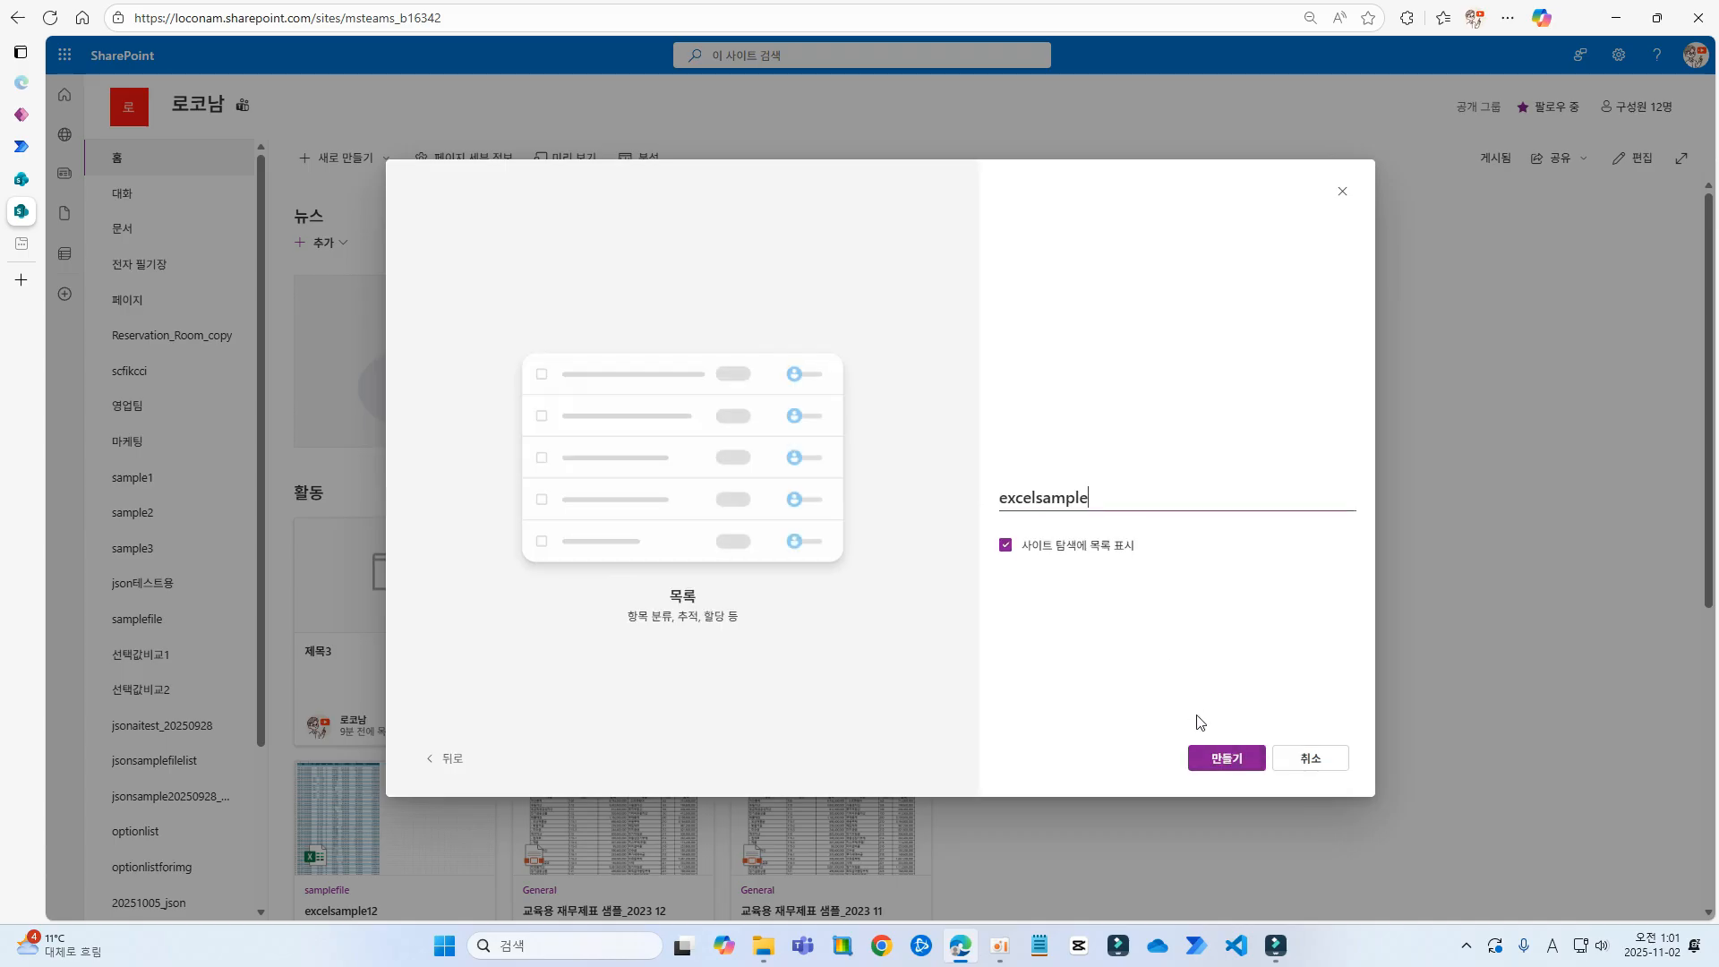
pyautogui.click(1209, 759)
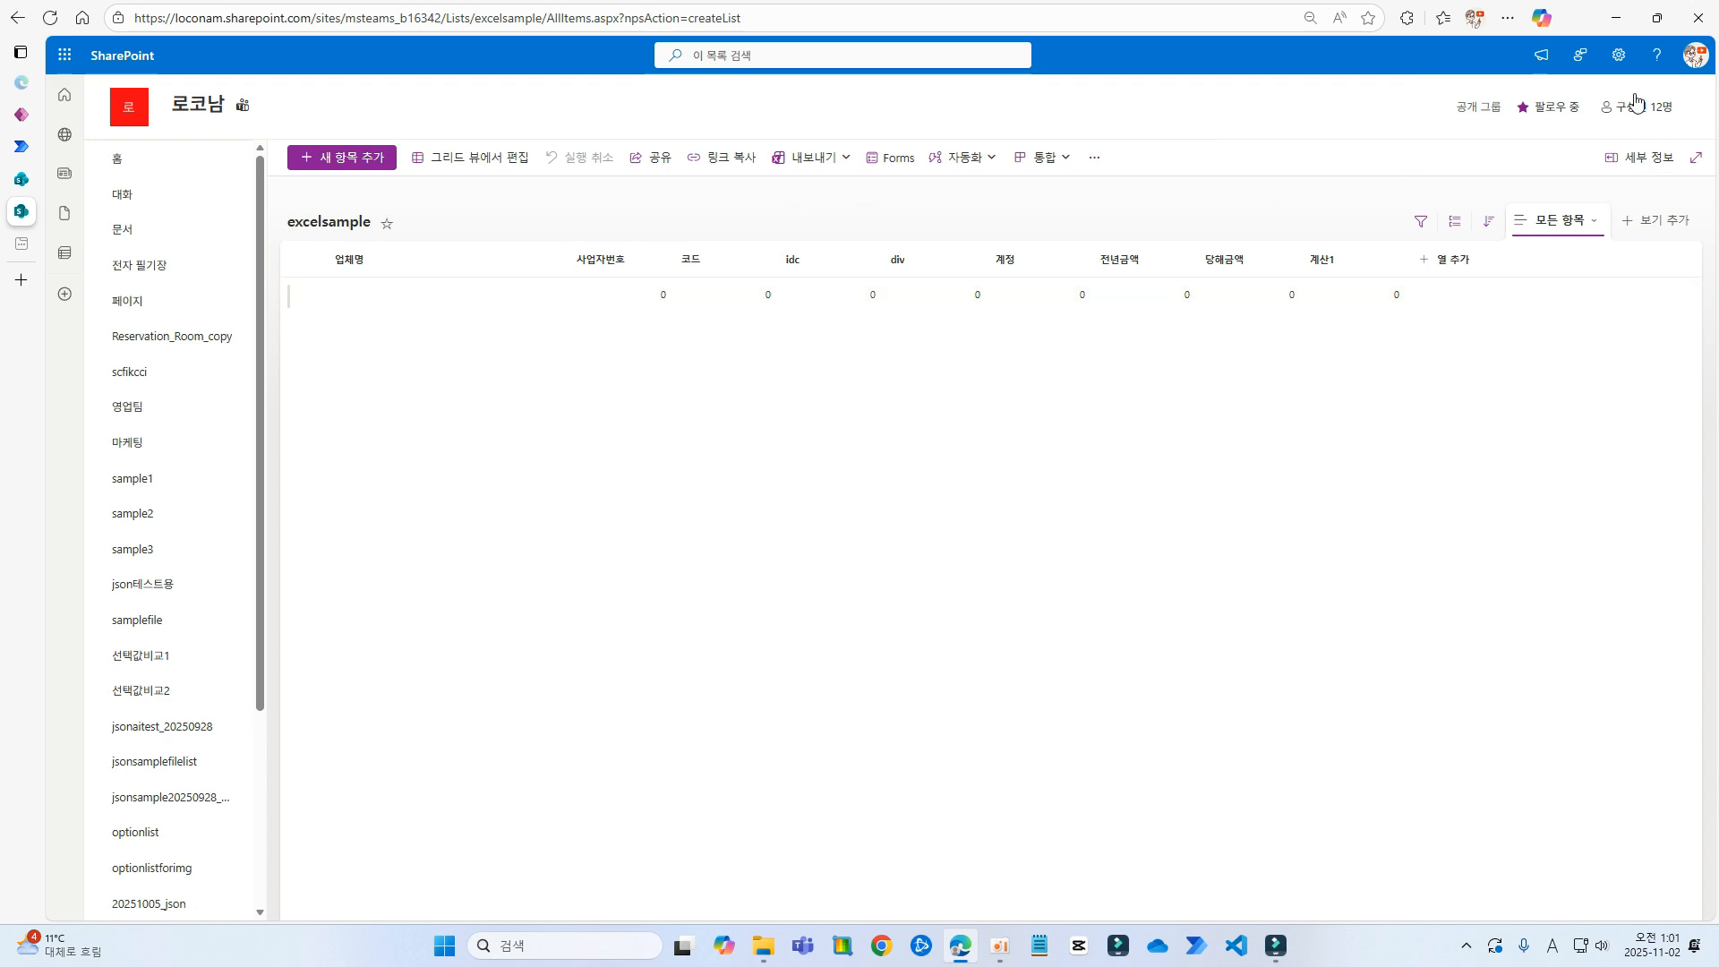
# Open the 사업자번호 column from the excelsample list settings and examine the Field value in its page address
pyautogui.click(1623, 65)
pyautogui.click(1499, 229)
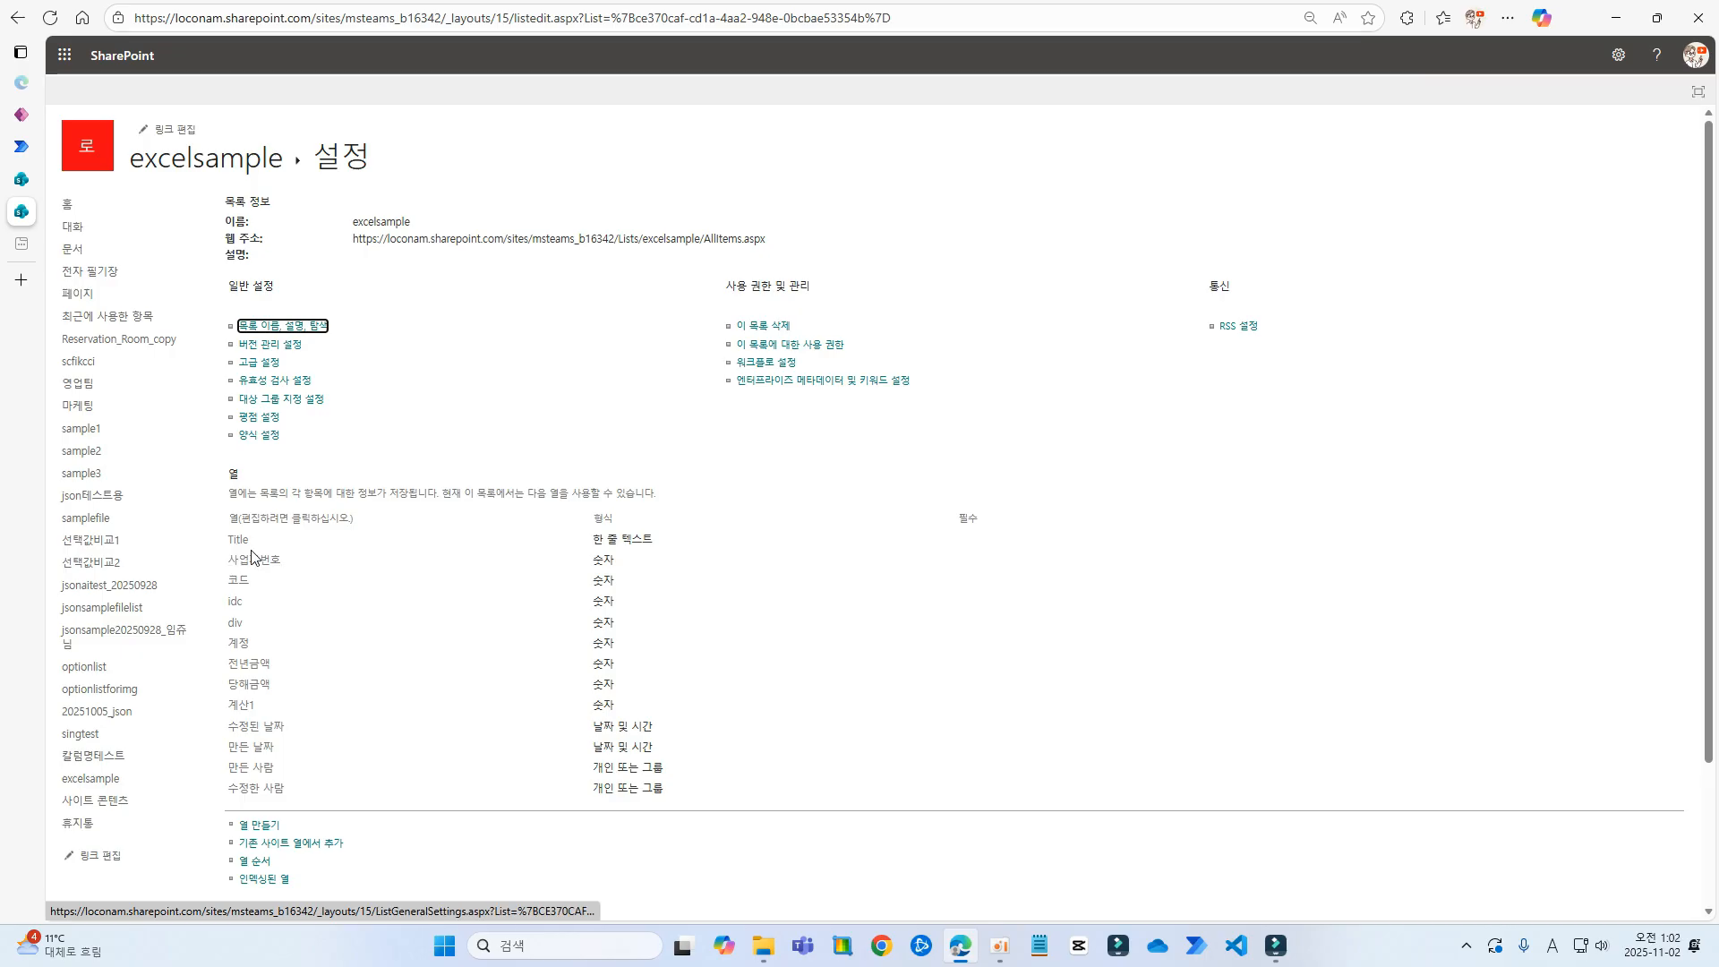
pyautogui.click(250, 564)
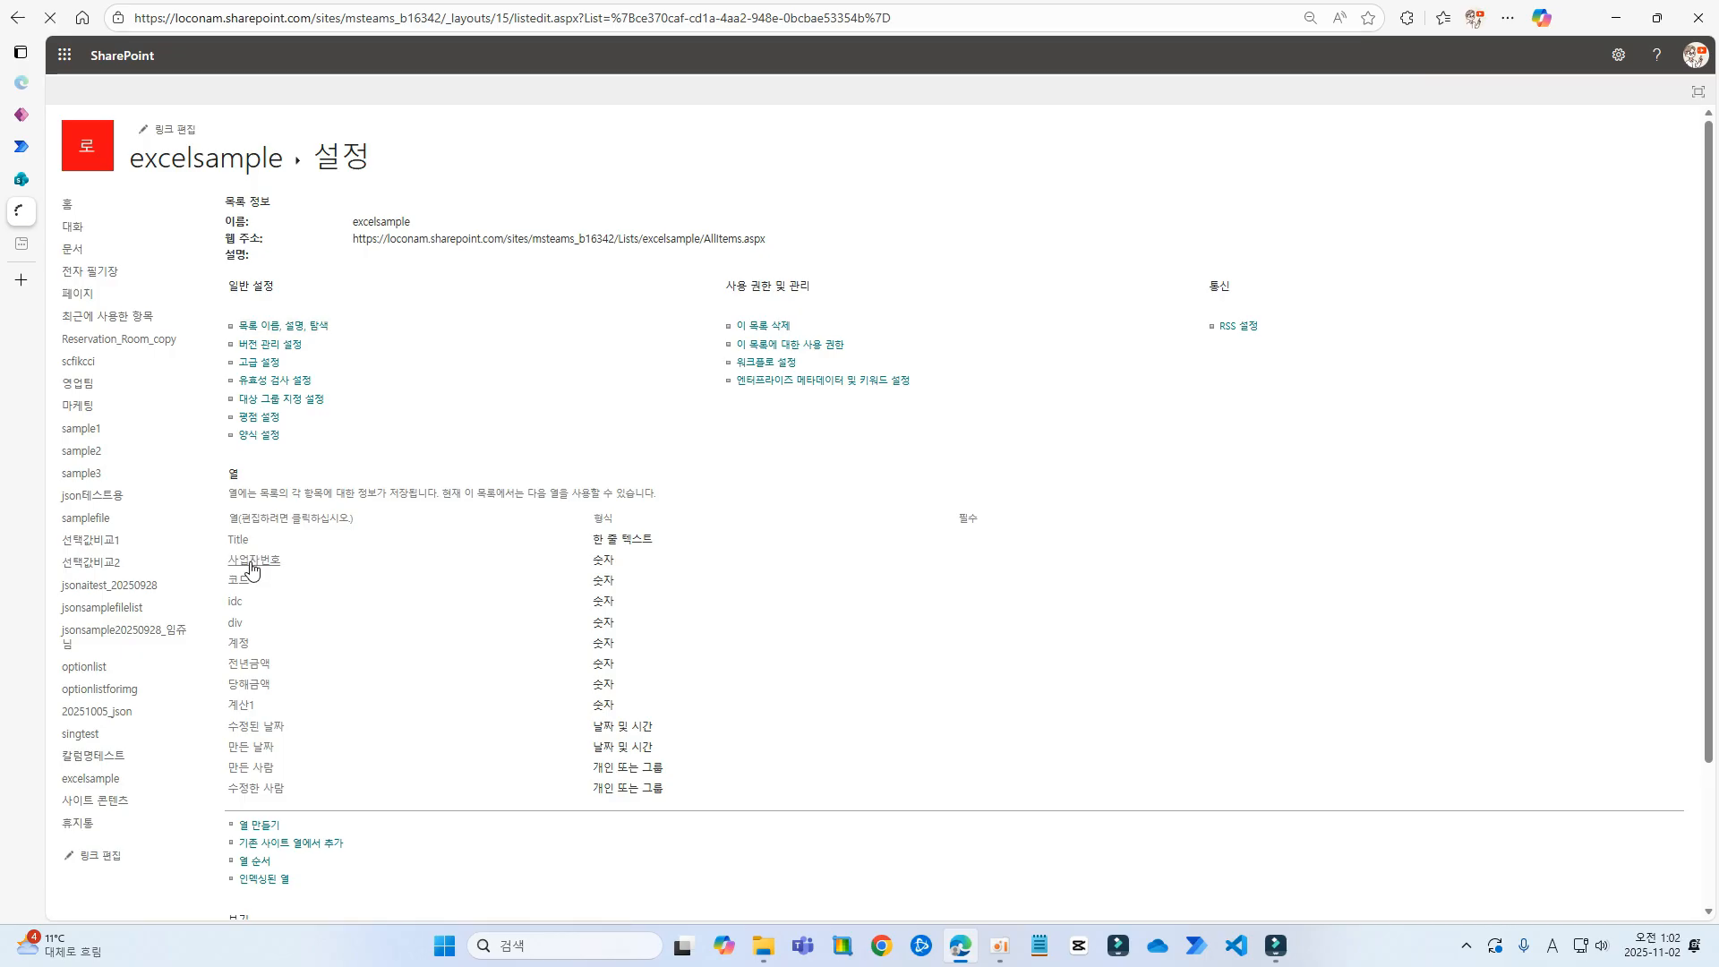
pyautogui.moveTo(954, 19); pyautogui.dragTo(1035, 28)
pyautogui.click(957, 20)
# Open the 코드 and 계산1 columns one after the other and examine the Field value in each page address
pyautogui.hotkey('alt', 'Left')
pyautogui.click(239, 587)
pyautogui.moveTo(955, 18); pyautogui.dragTo(1076, 32)
pyautogui.click(17, 18)
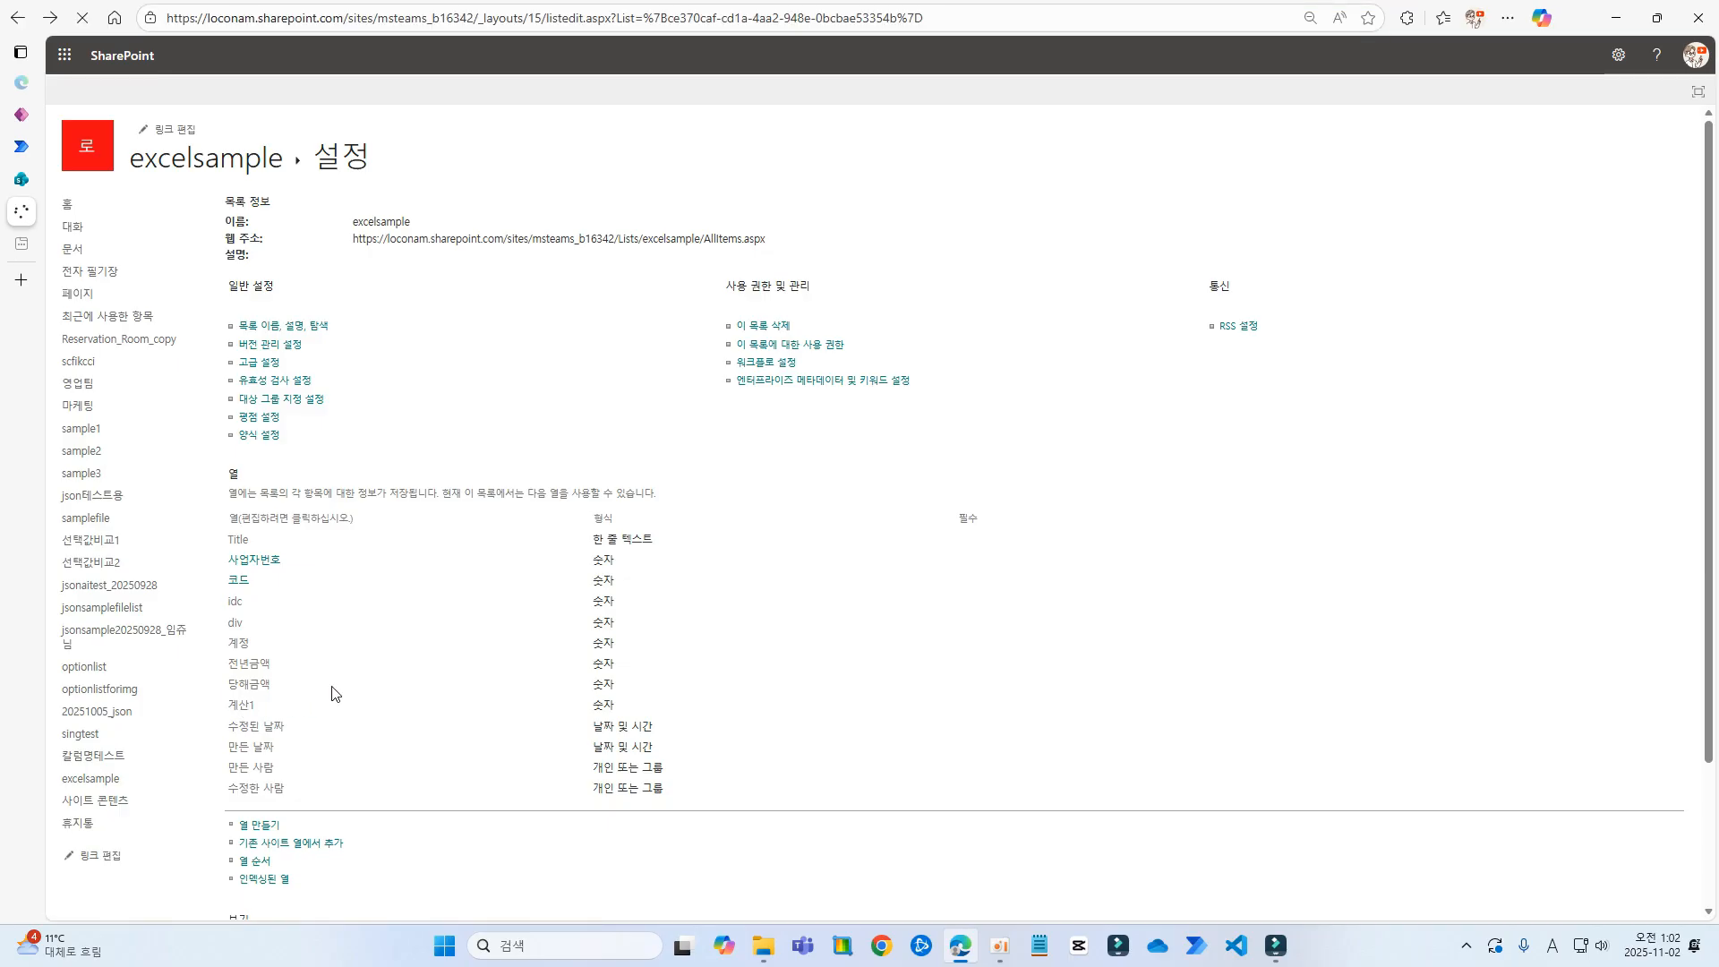
pyautogui.click(240, 704)
pyautogui.moveTo(955, 19); pyautogui.dragTo(1083, 35)
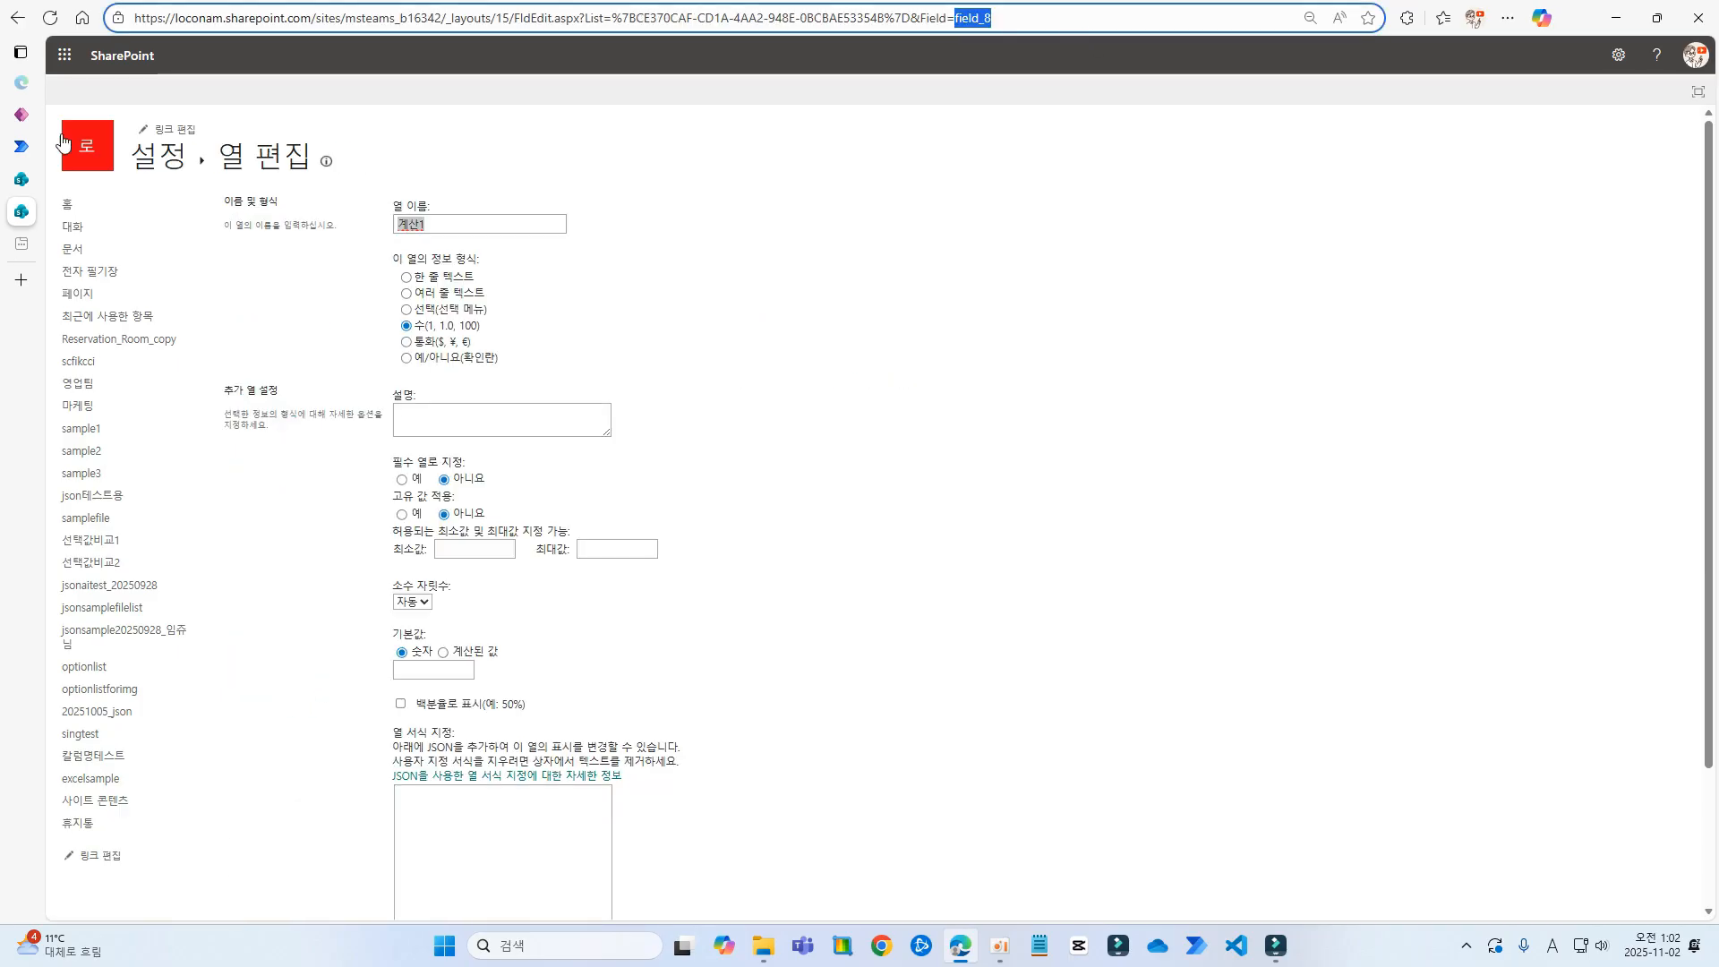
# Switch to the Power Automate flow and set the SharePoint get-items action's List Name to excelsample
pyautogui.click(20, 146)
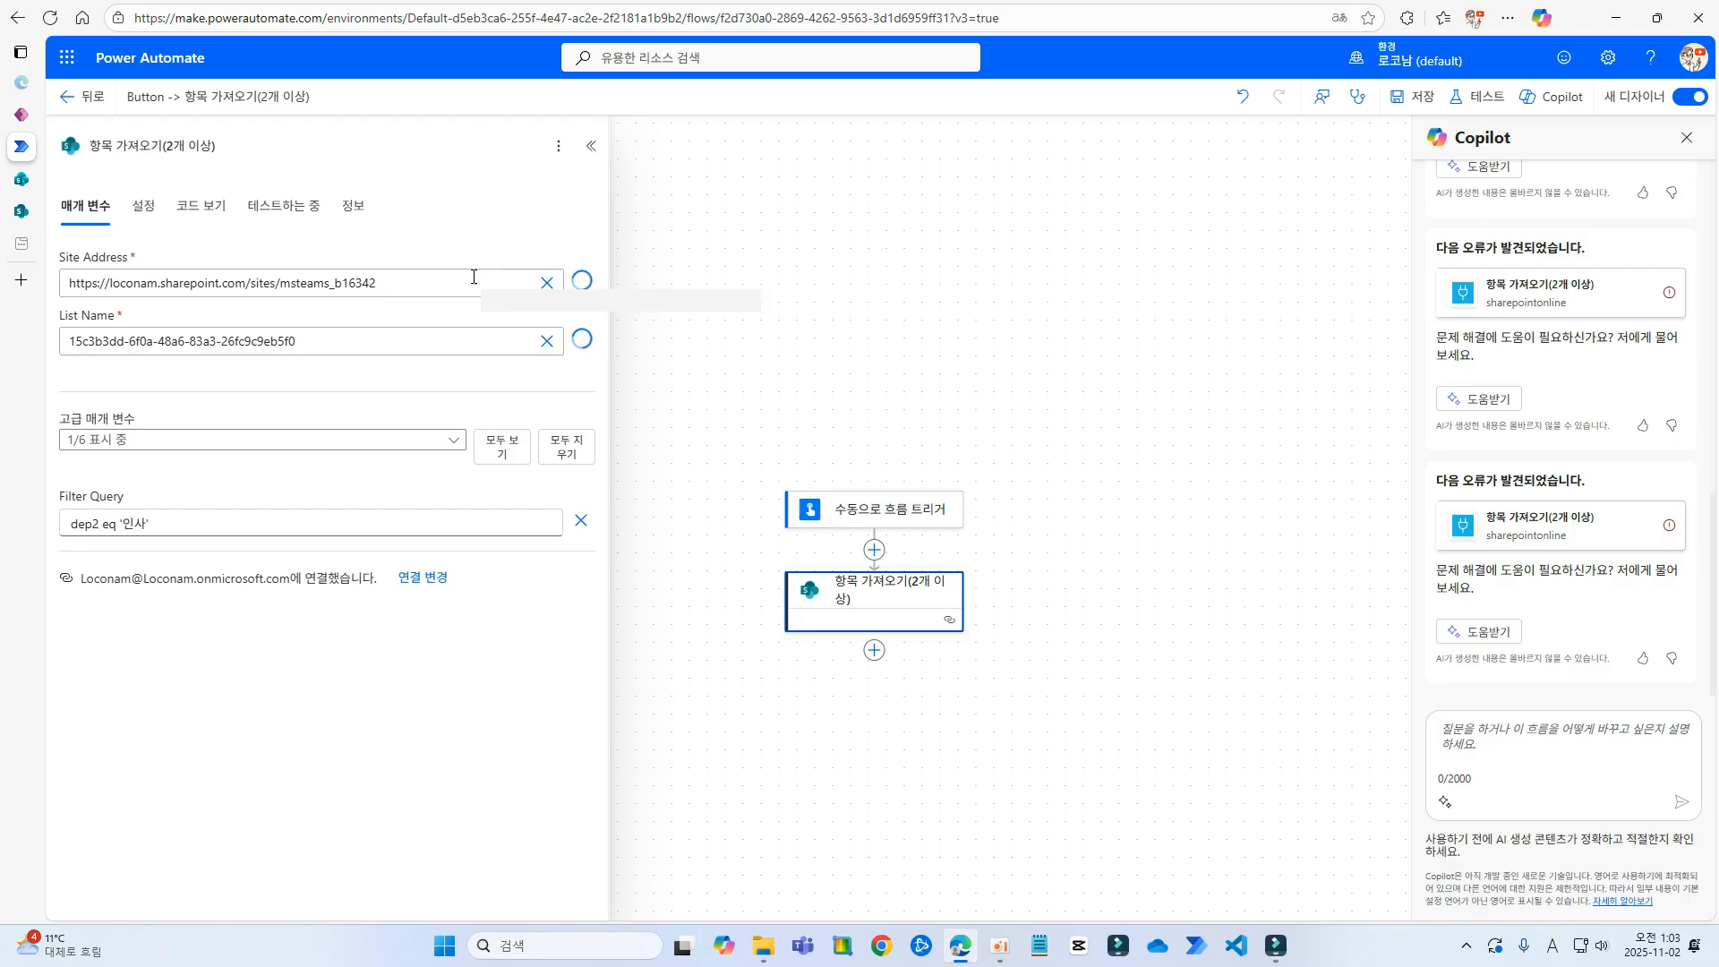
pyautogui.click(449, 333)
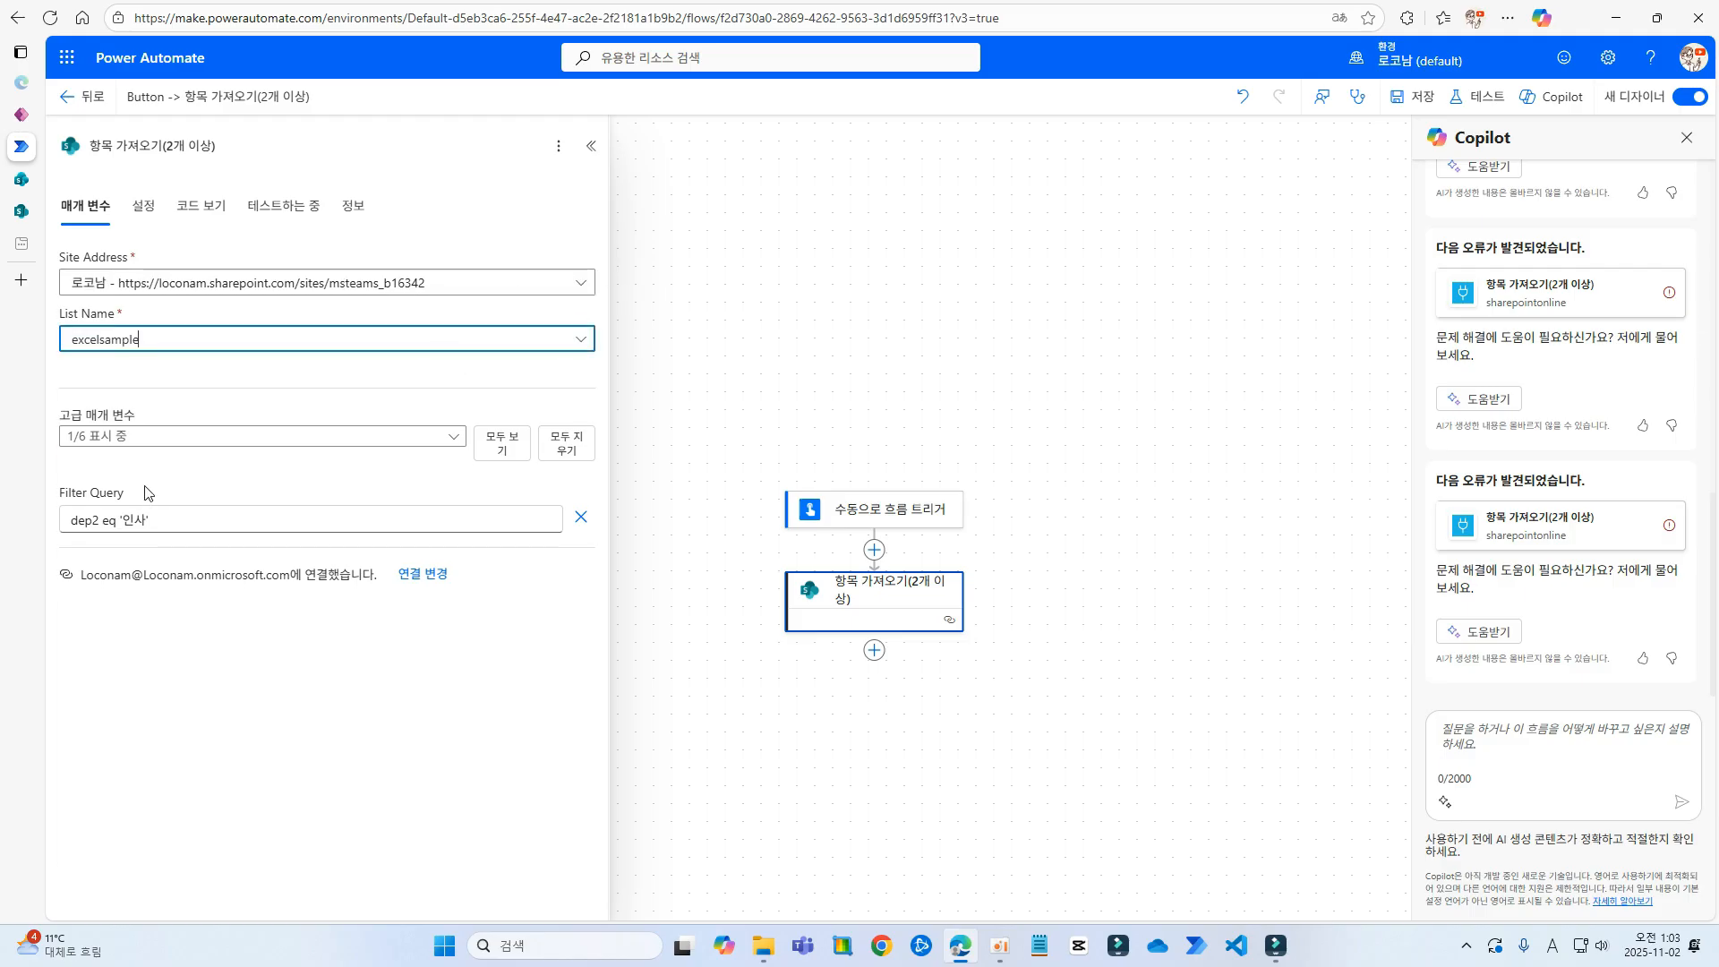
pyautogui.click(98, 507)
pyautogui.doubleClick(87, 519)
# Go to the excelsample list in SharePoint, start grid editing, name the first row 업체1 and enter its business number
pyautogui.moveTo(30, 190)
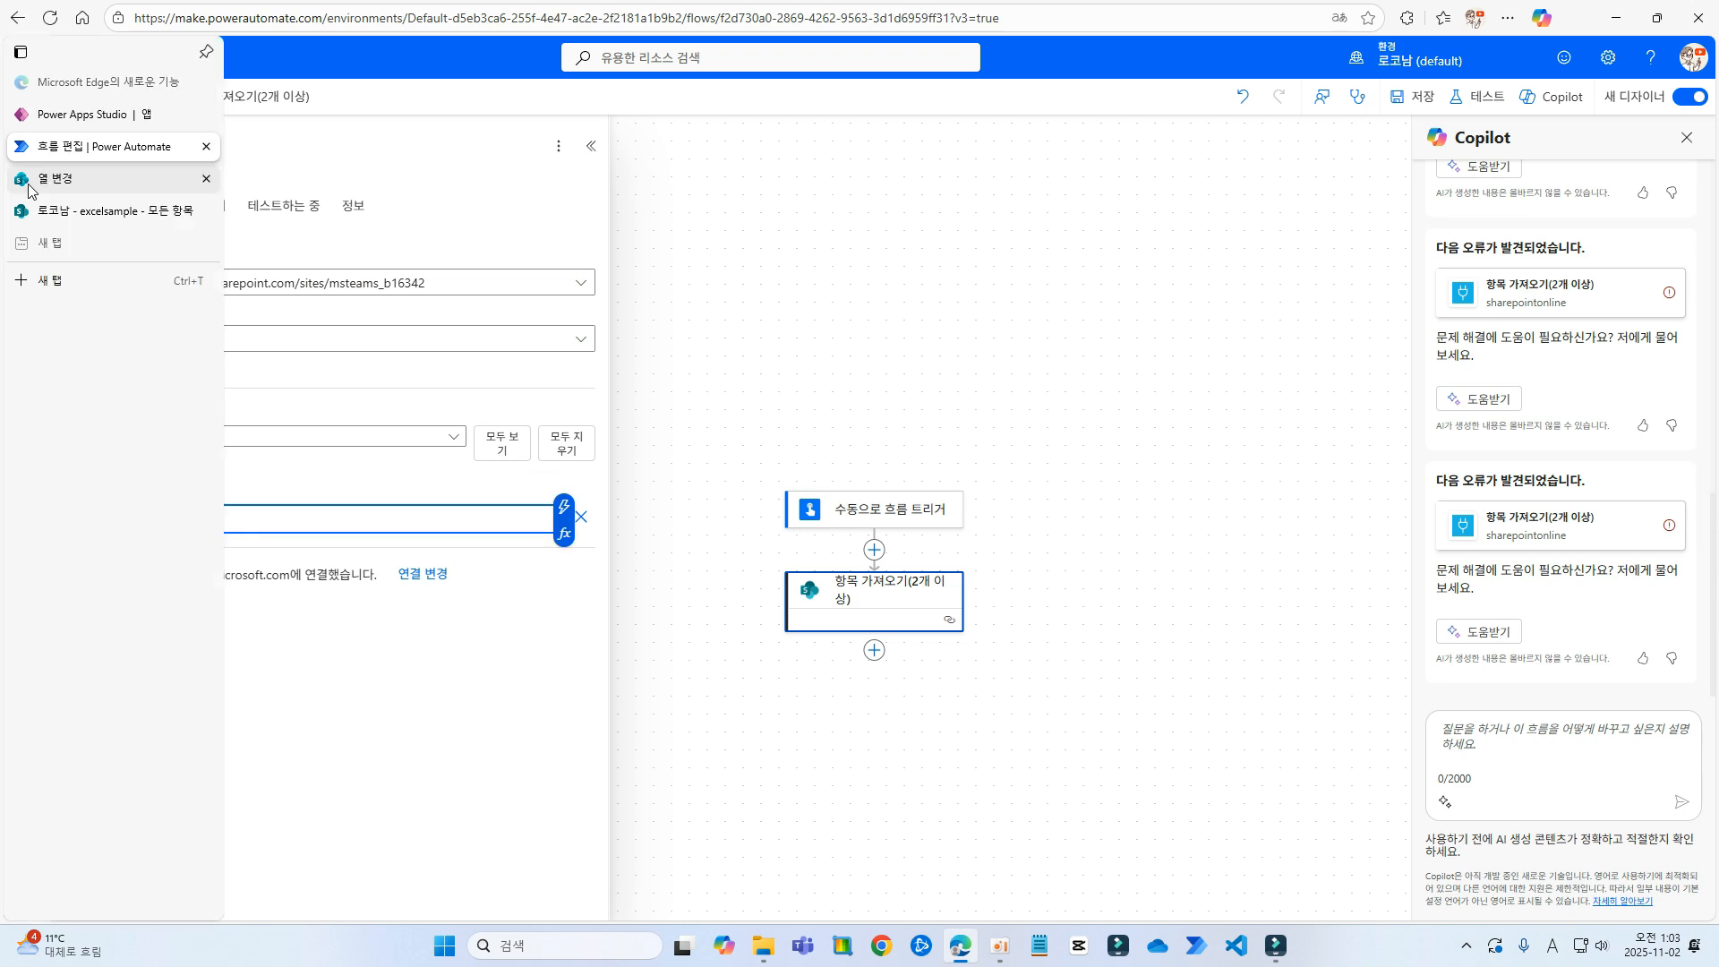
pyautogui.click(86, 184)
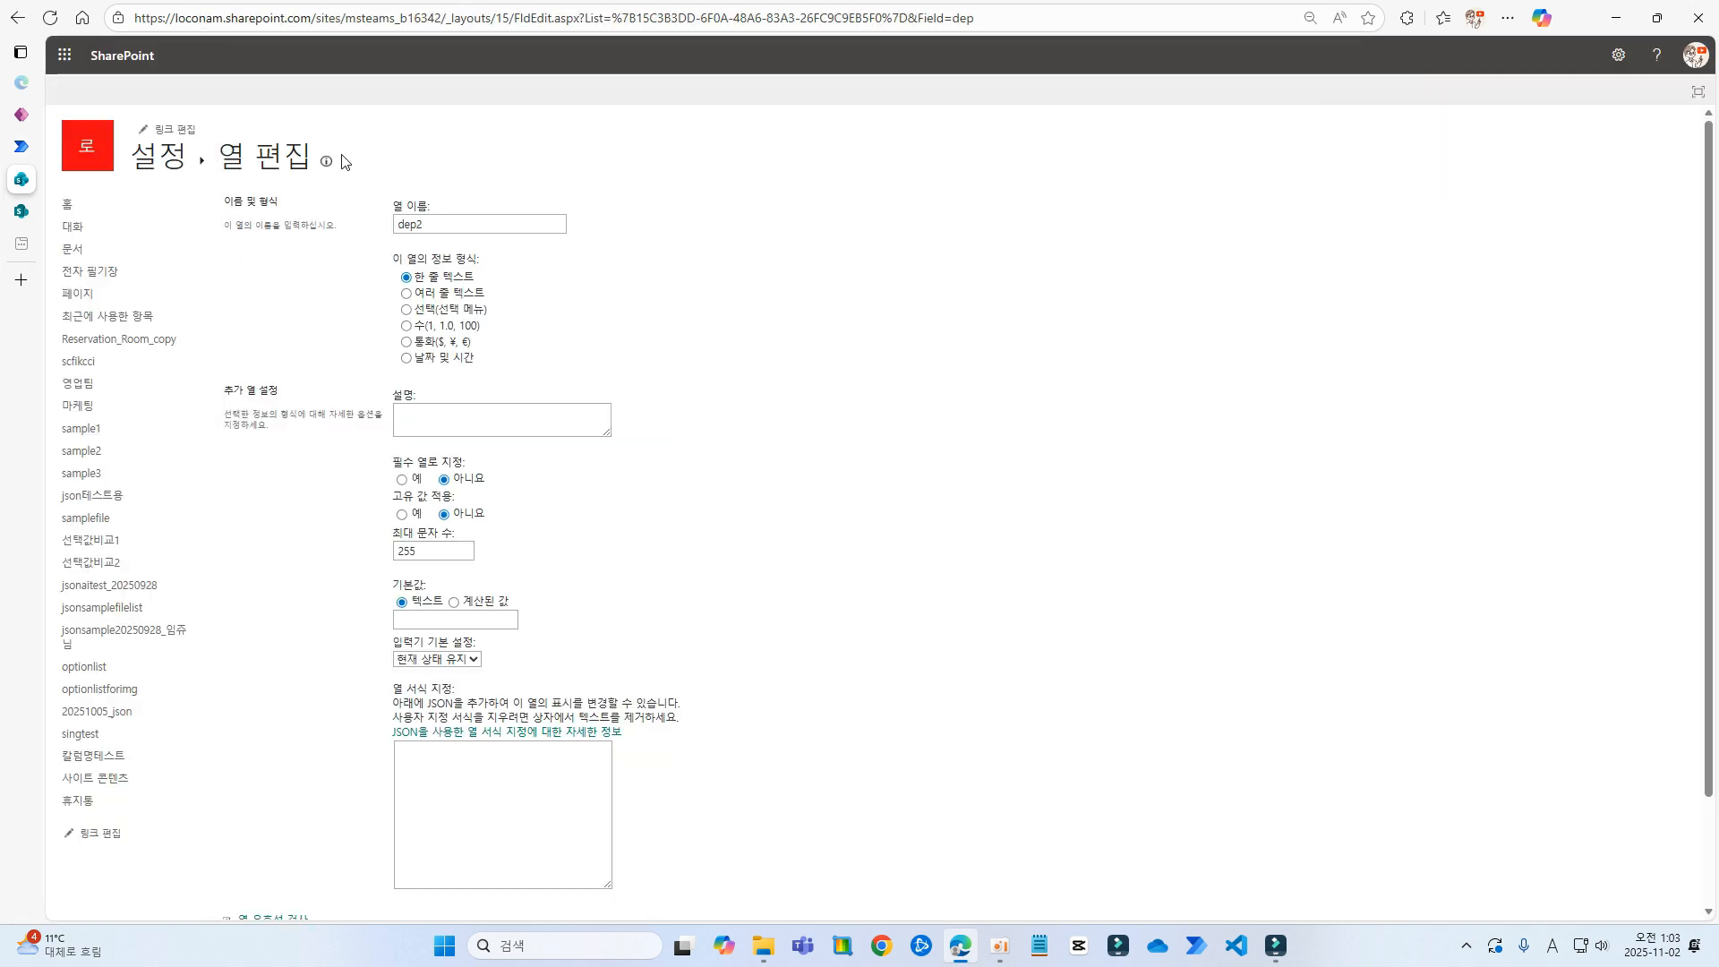
pyautogui.click(25, 6)
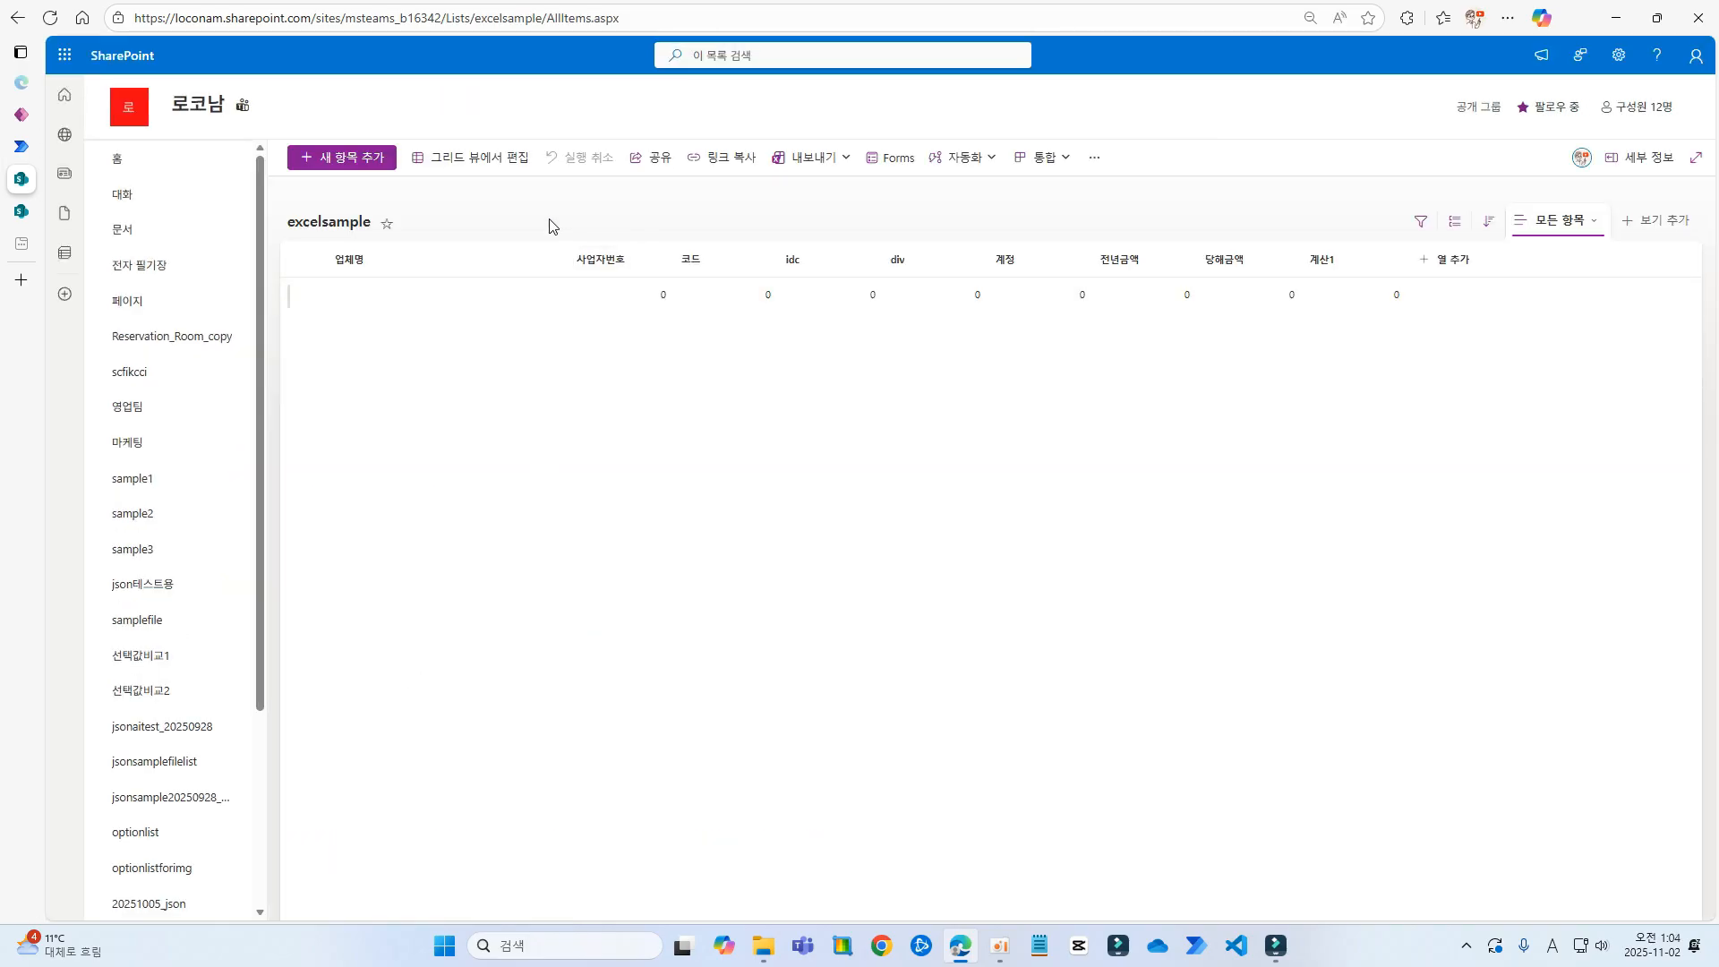
pyautogui.click(484, 161)
pyautogui.click(414, 307)
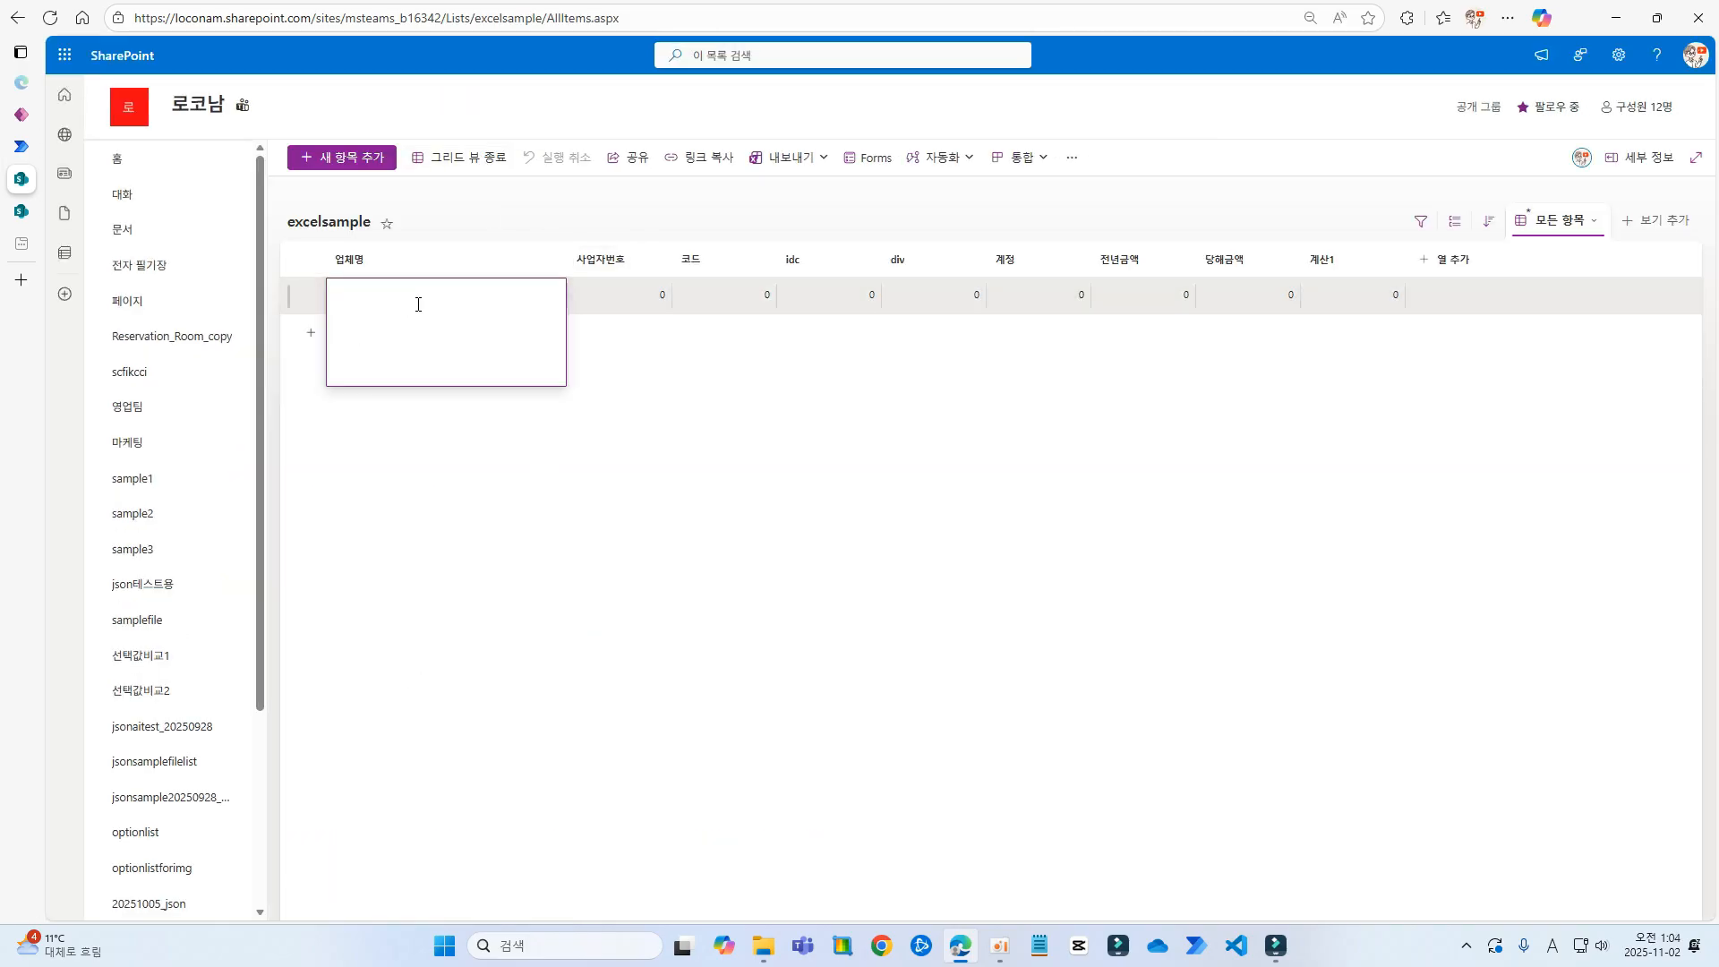
pyautogui.write('업체1')
pyautogui.click(577, 300)
pyautogui.write('4513')
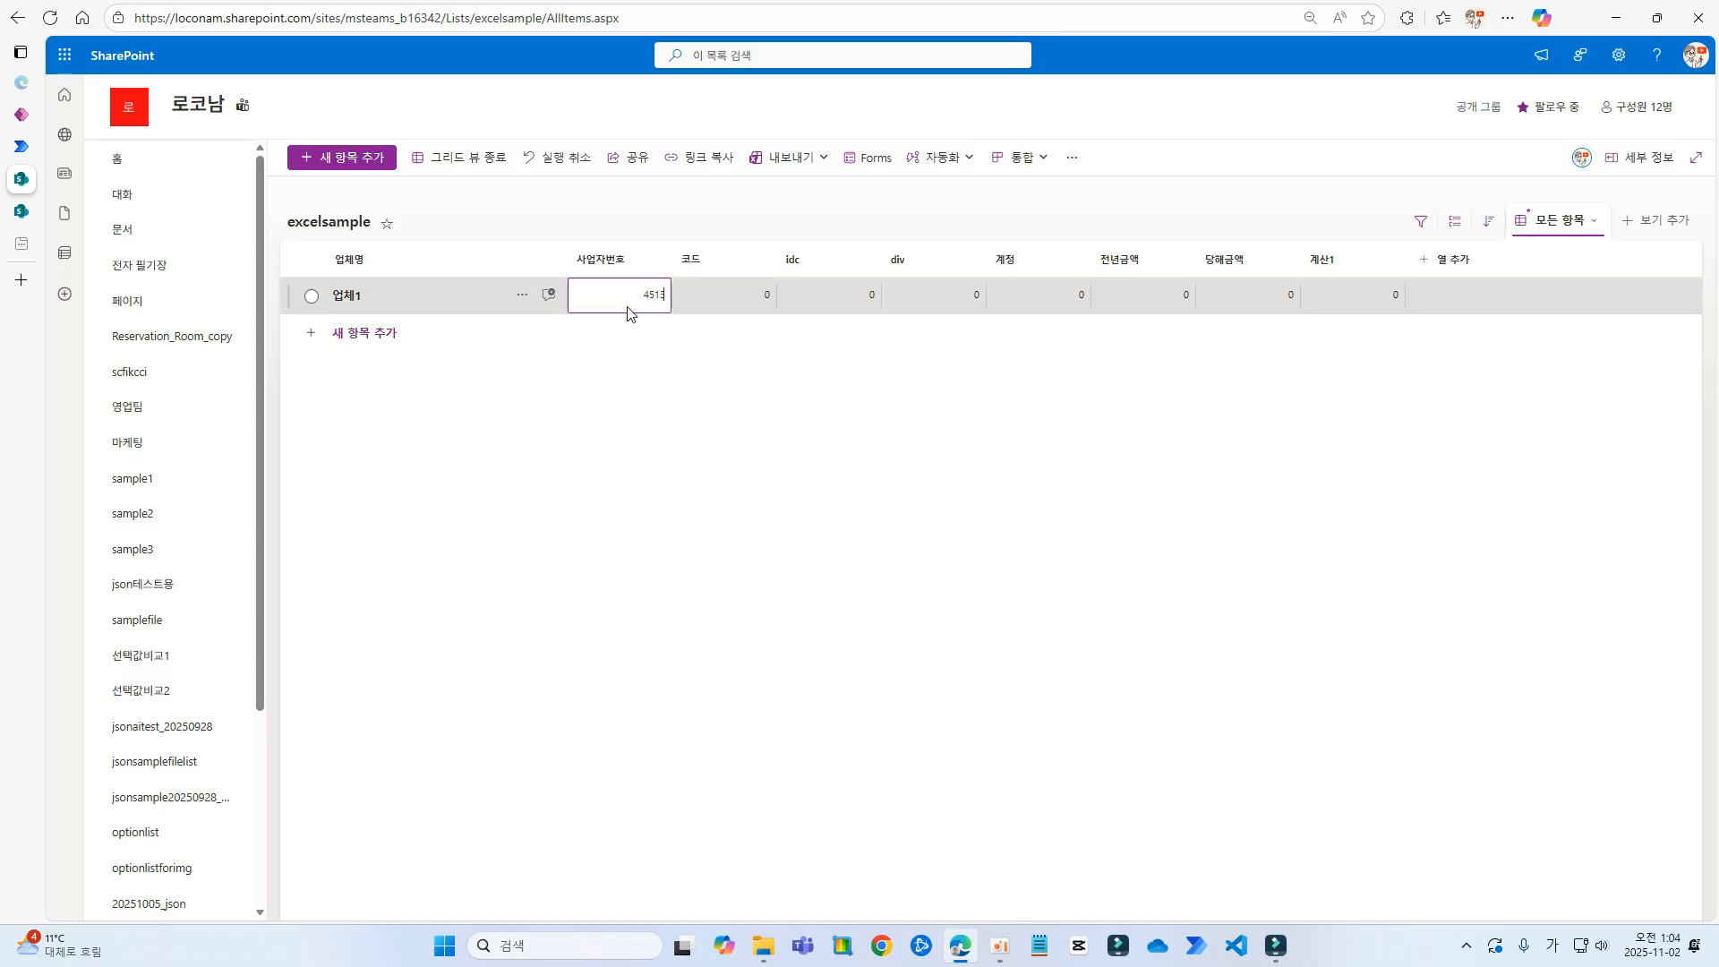
# Fill the 업체1 row with 코드 151, idc 15, div 1, 계정 1000, 전년금액 10000, 당해금액 20000 and 계산1 30000
pyautogui.click(750, 291)
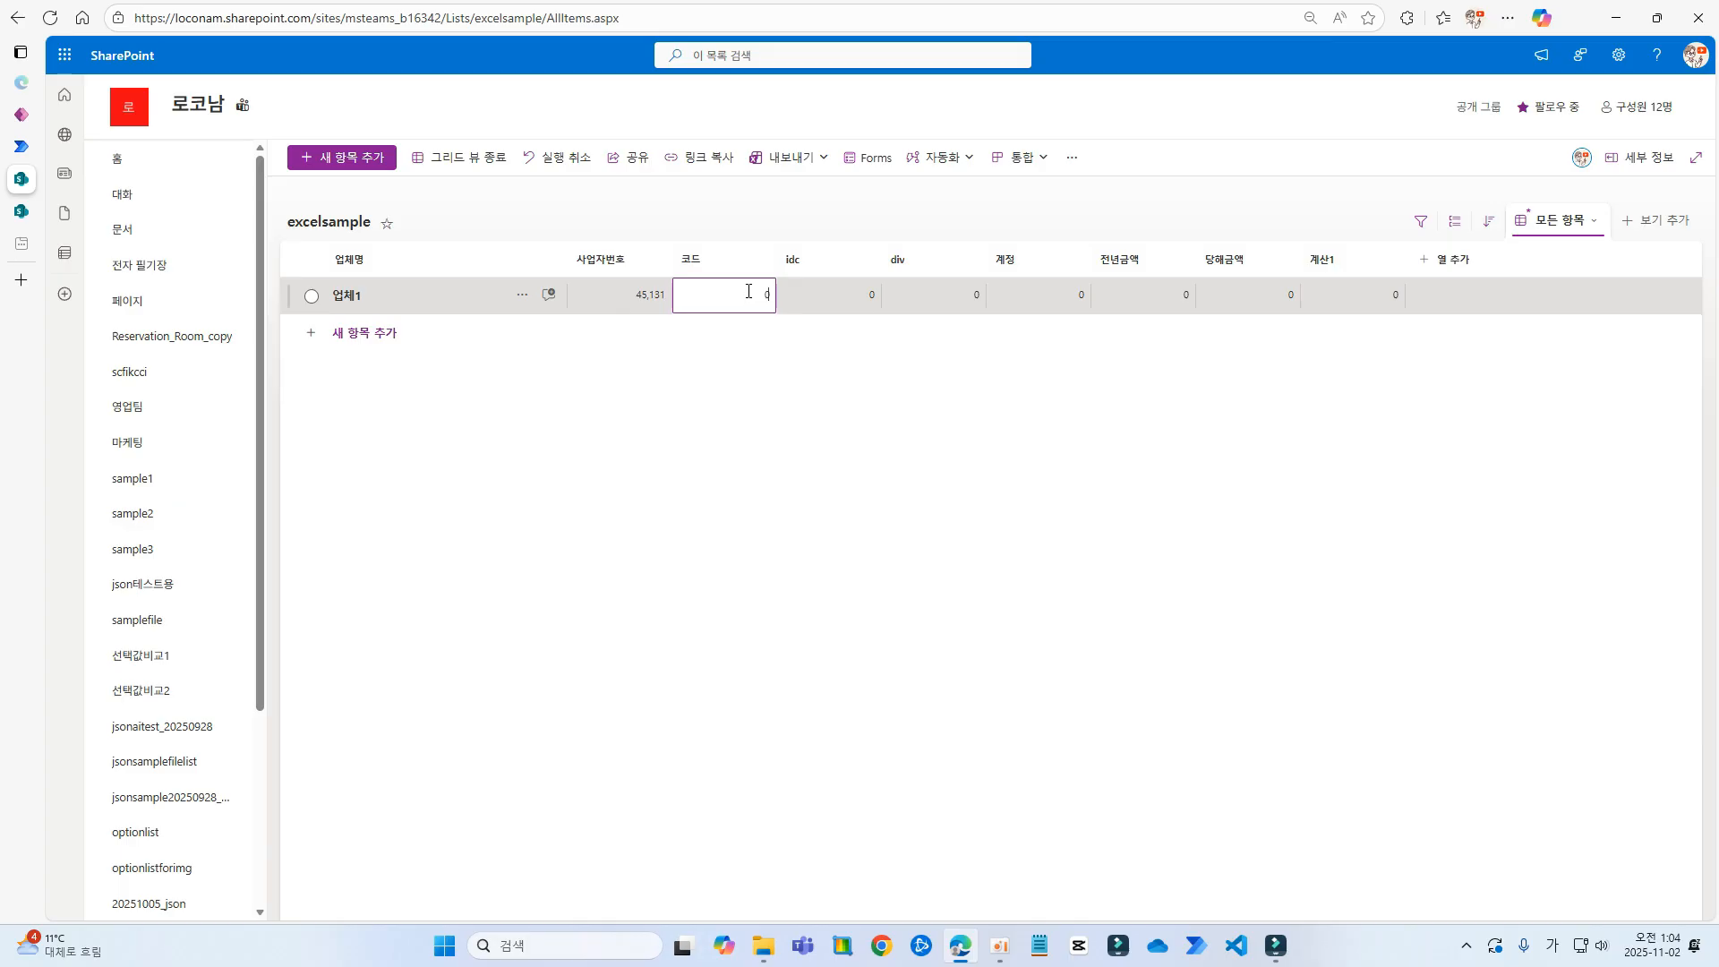
pyautogui.click(829, 300)
pyautogui.write('1')
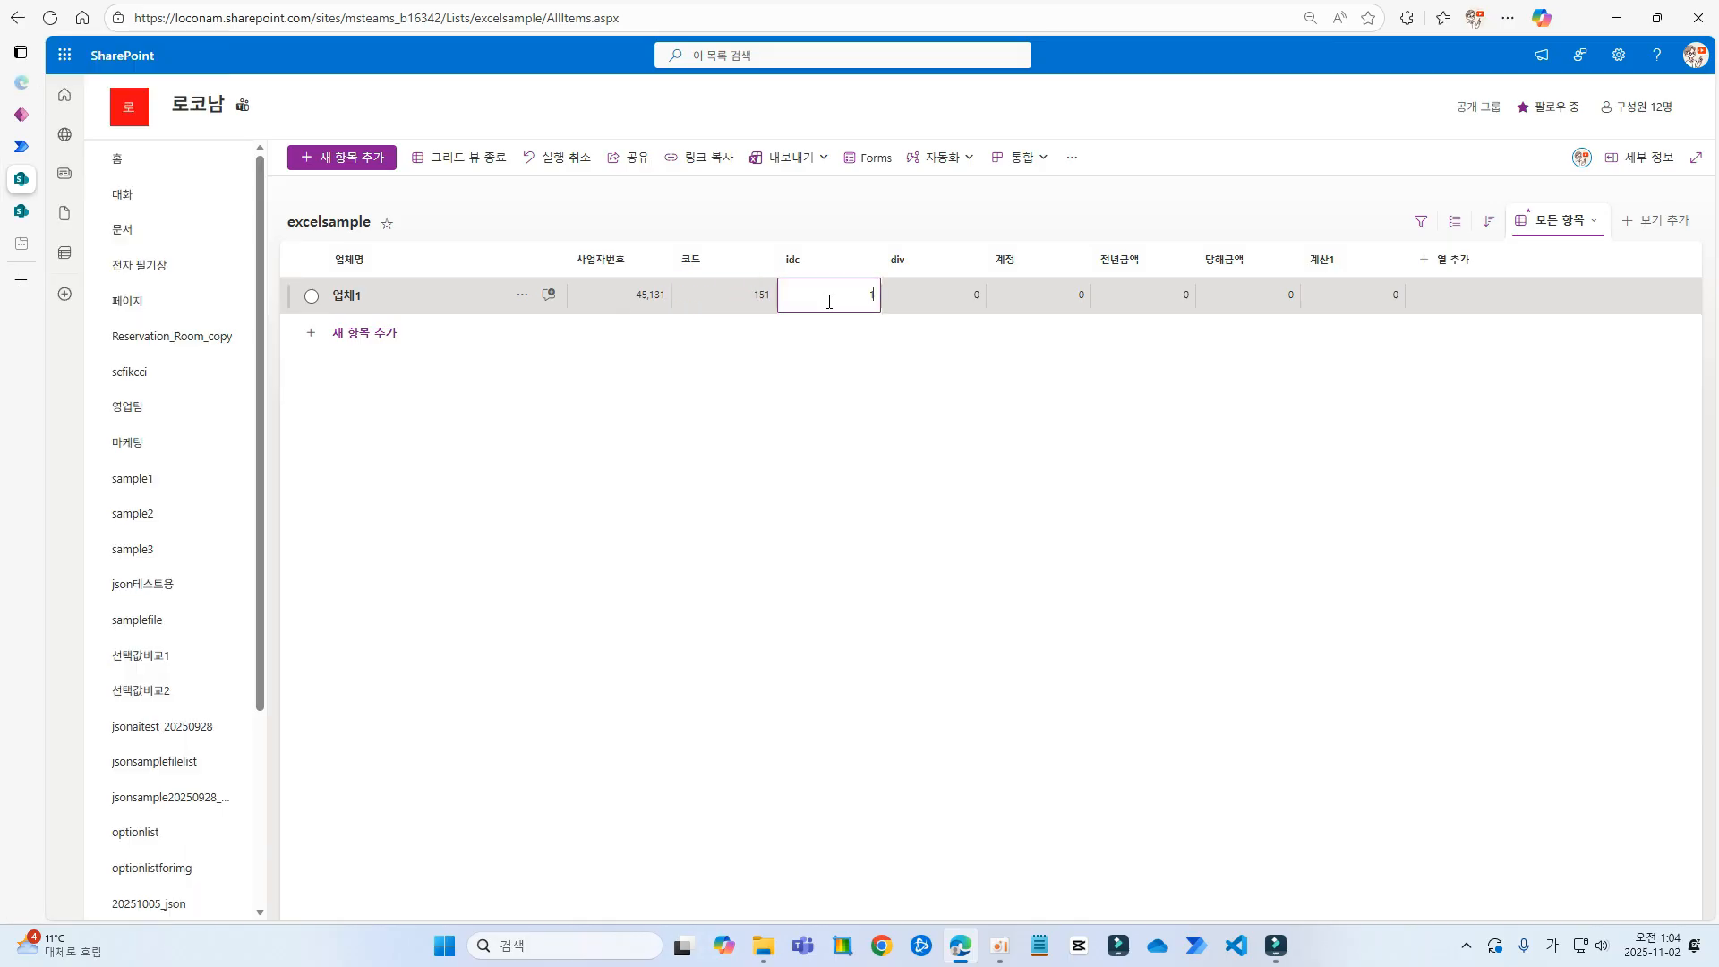
pyautogui.write('5')
pyautogui.click(922, 291)
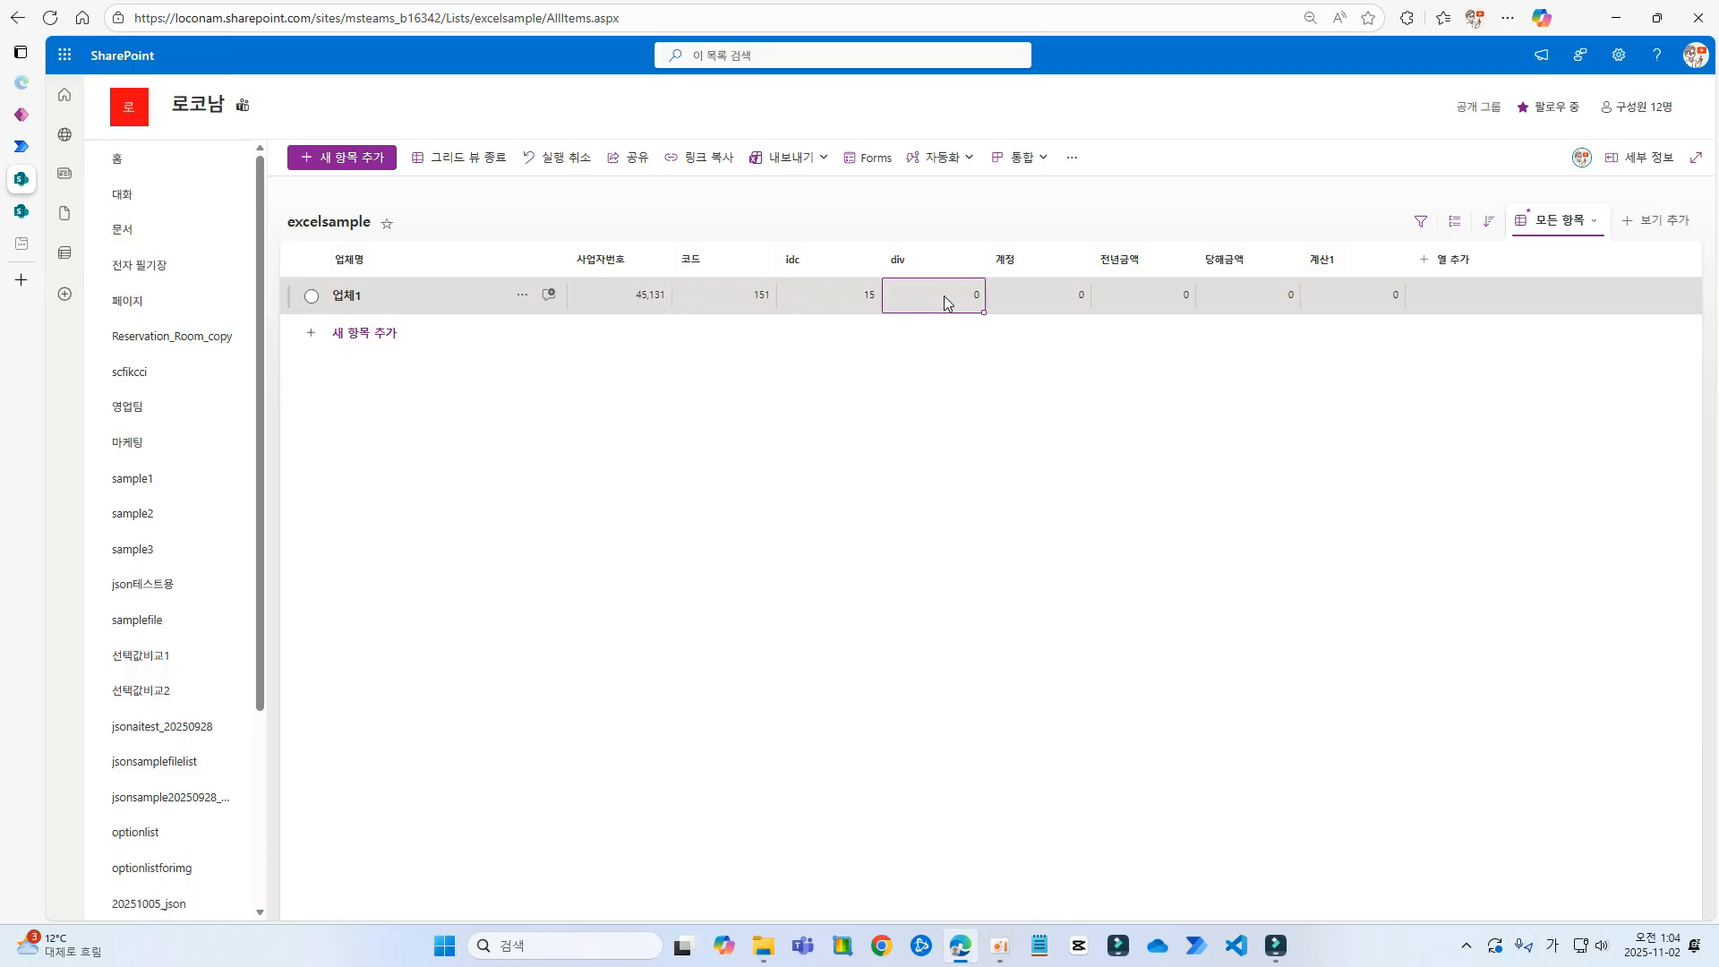
pyautogui.write('1')
pyautogui.click(1006, 295)
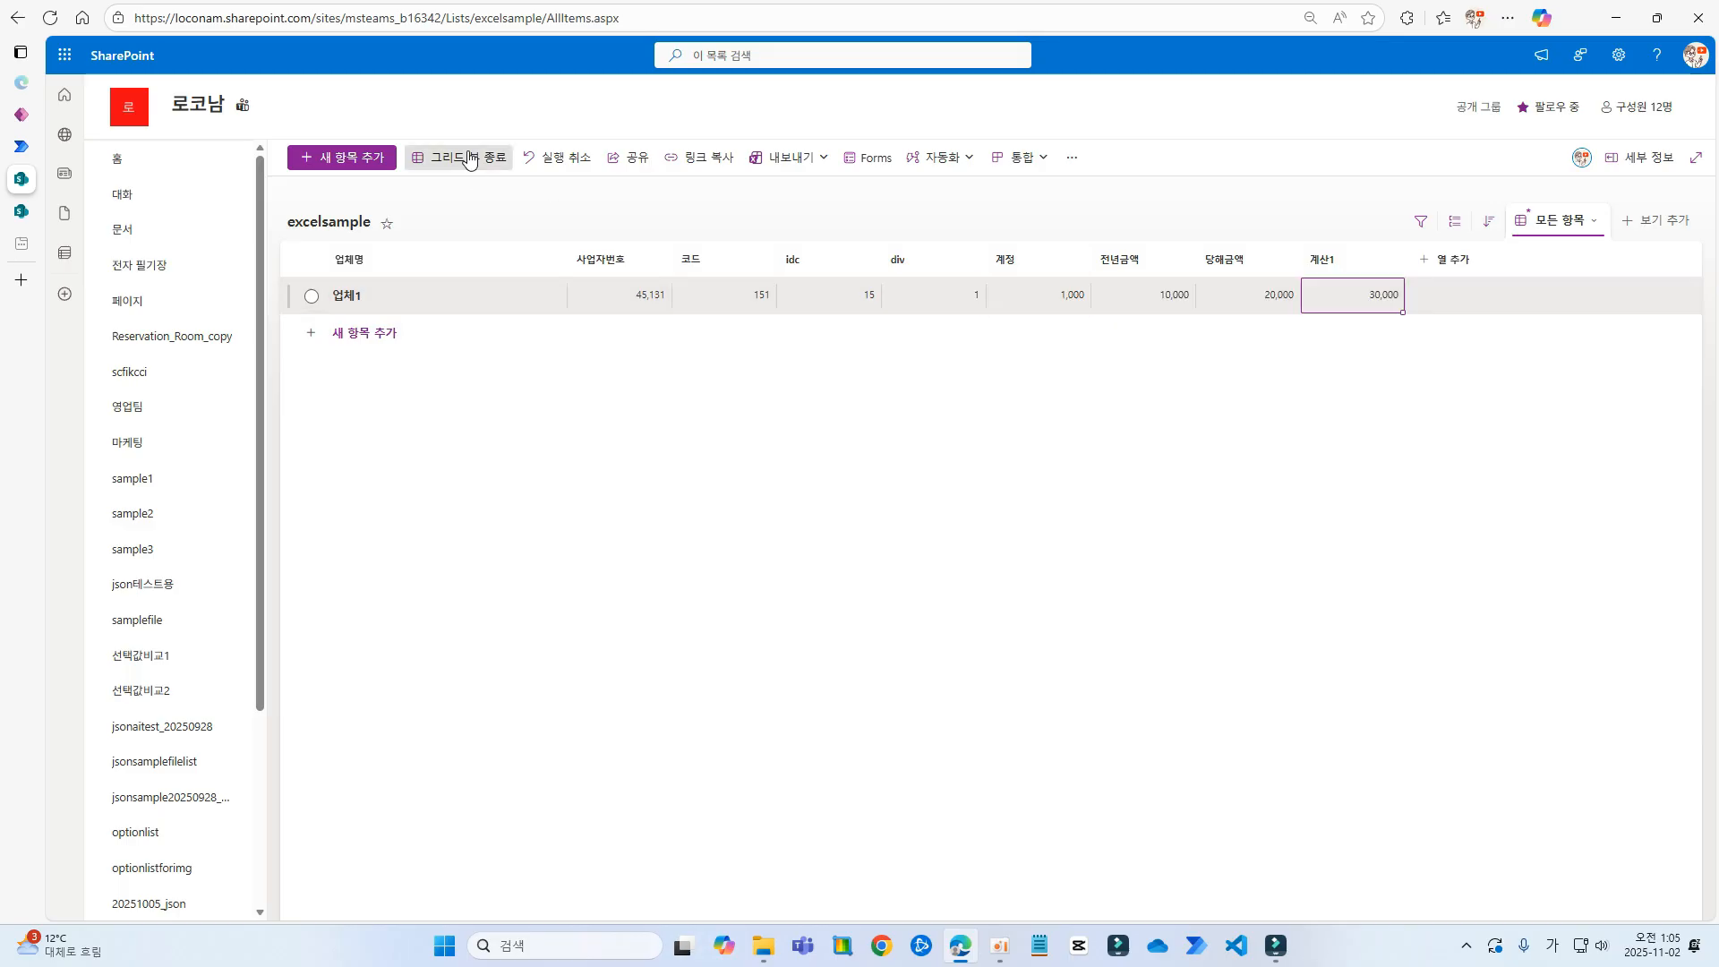
# Duplicate the 업체1 row as a second row, rename it 업체2, set its div to 2 and finish grid editing
pyautogui.click(469, 156)
pyautogui.click(472, 159)
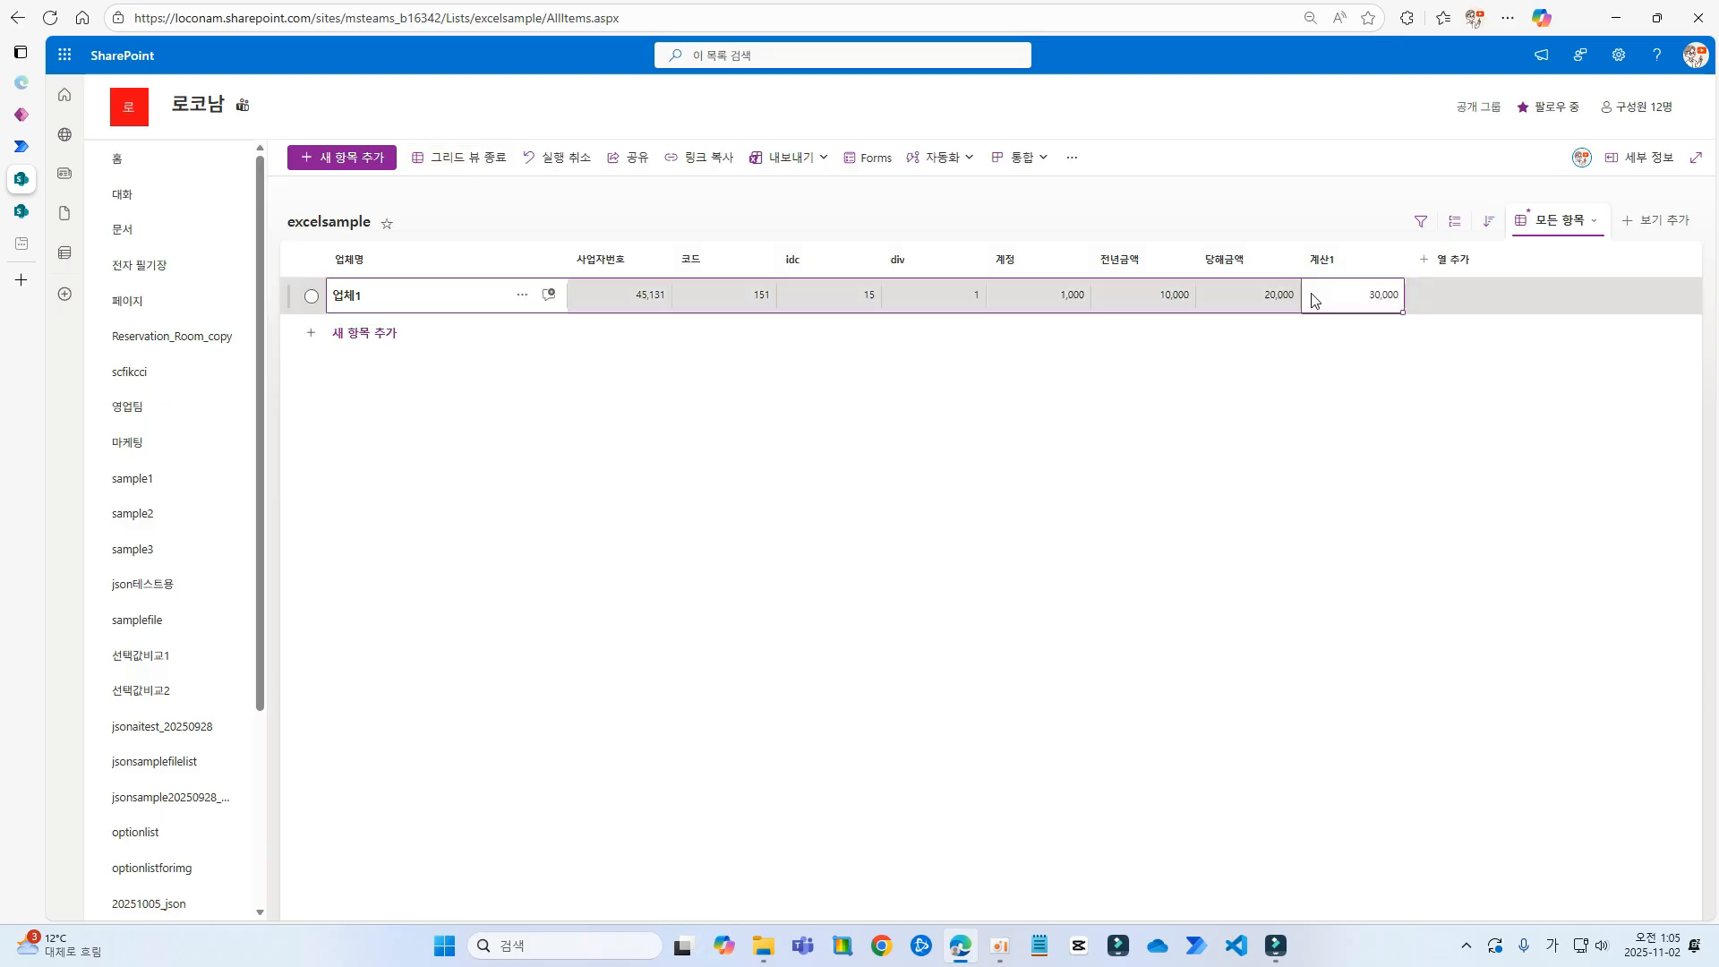
pyautogui.doubleClick(387, 344)
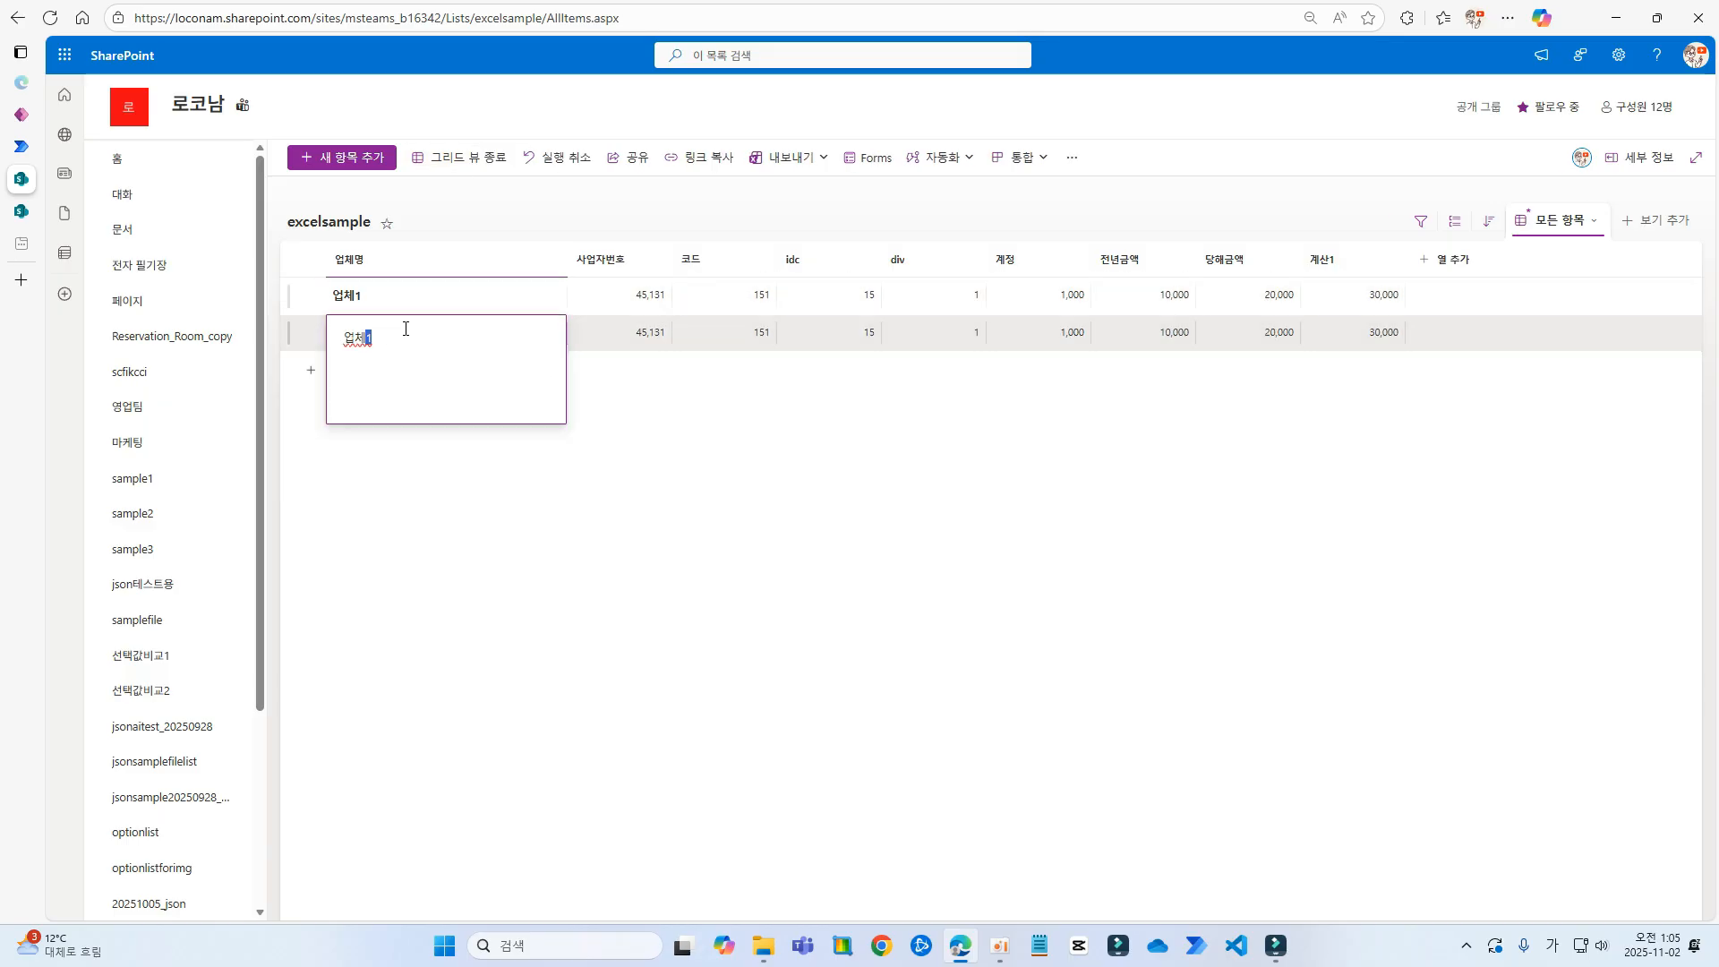
pyautogui.write('2')
pyautogui.click(934, 332)
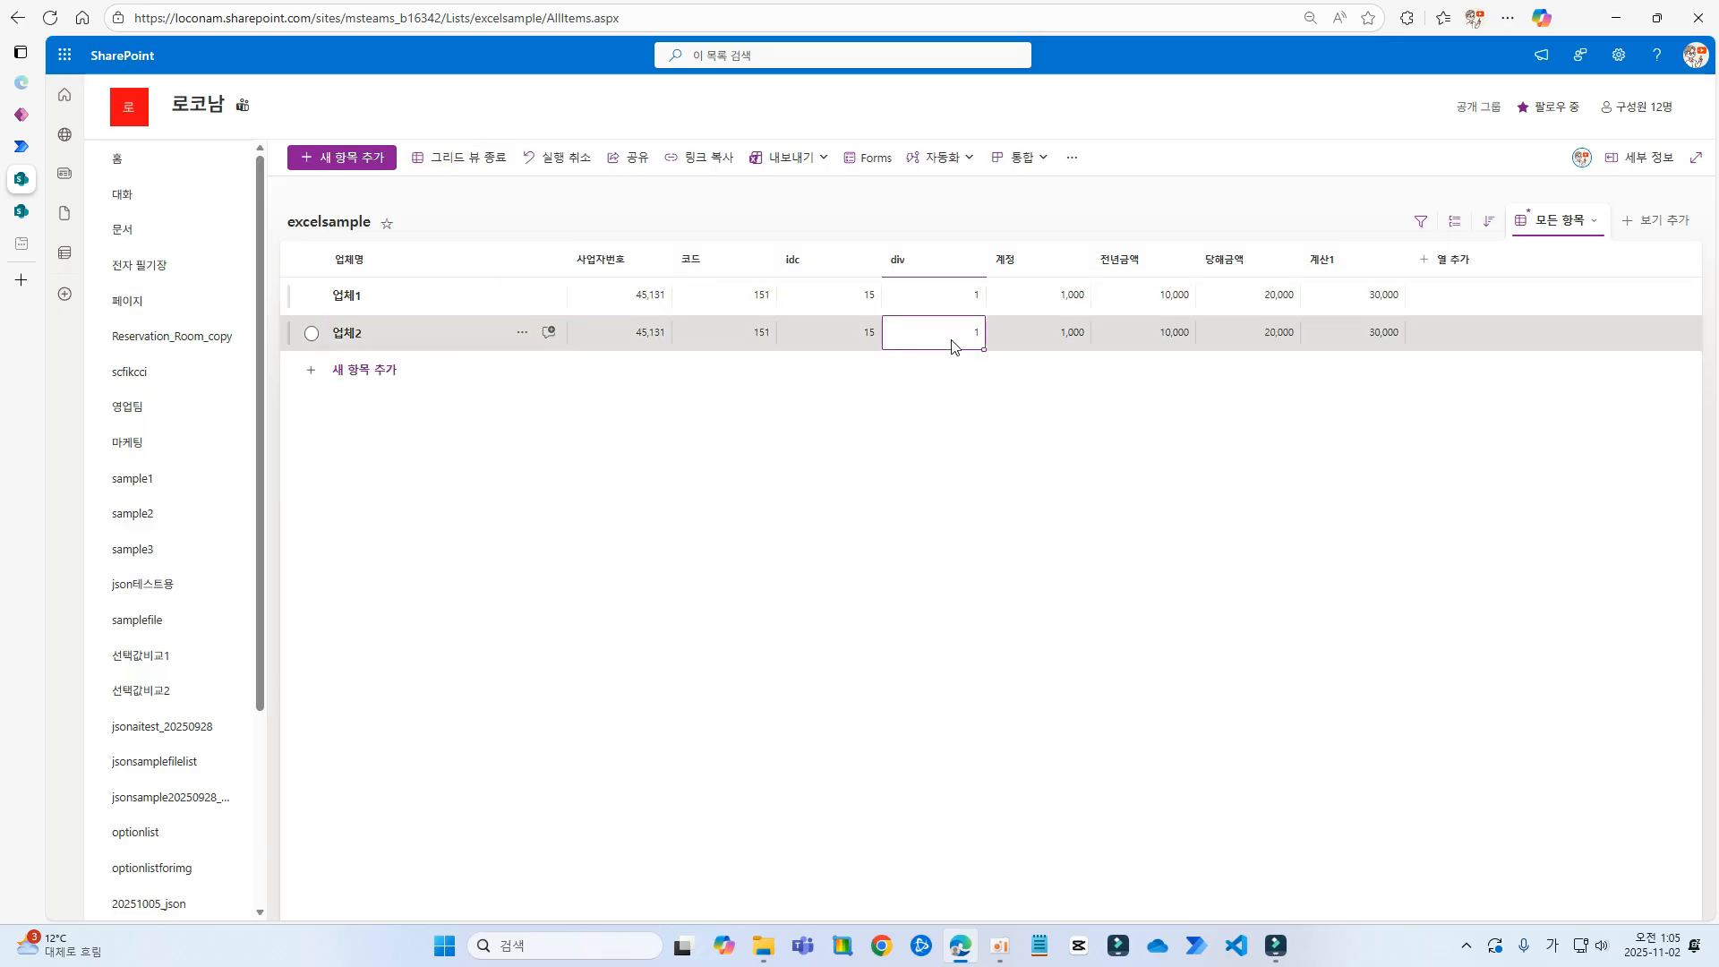
pyautogui.write('2')
pyautogui.click(850, 340)
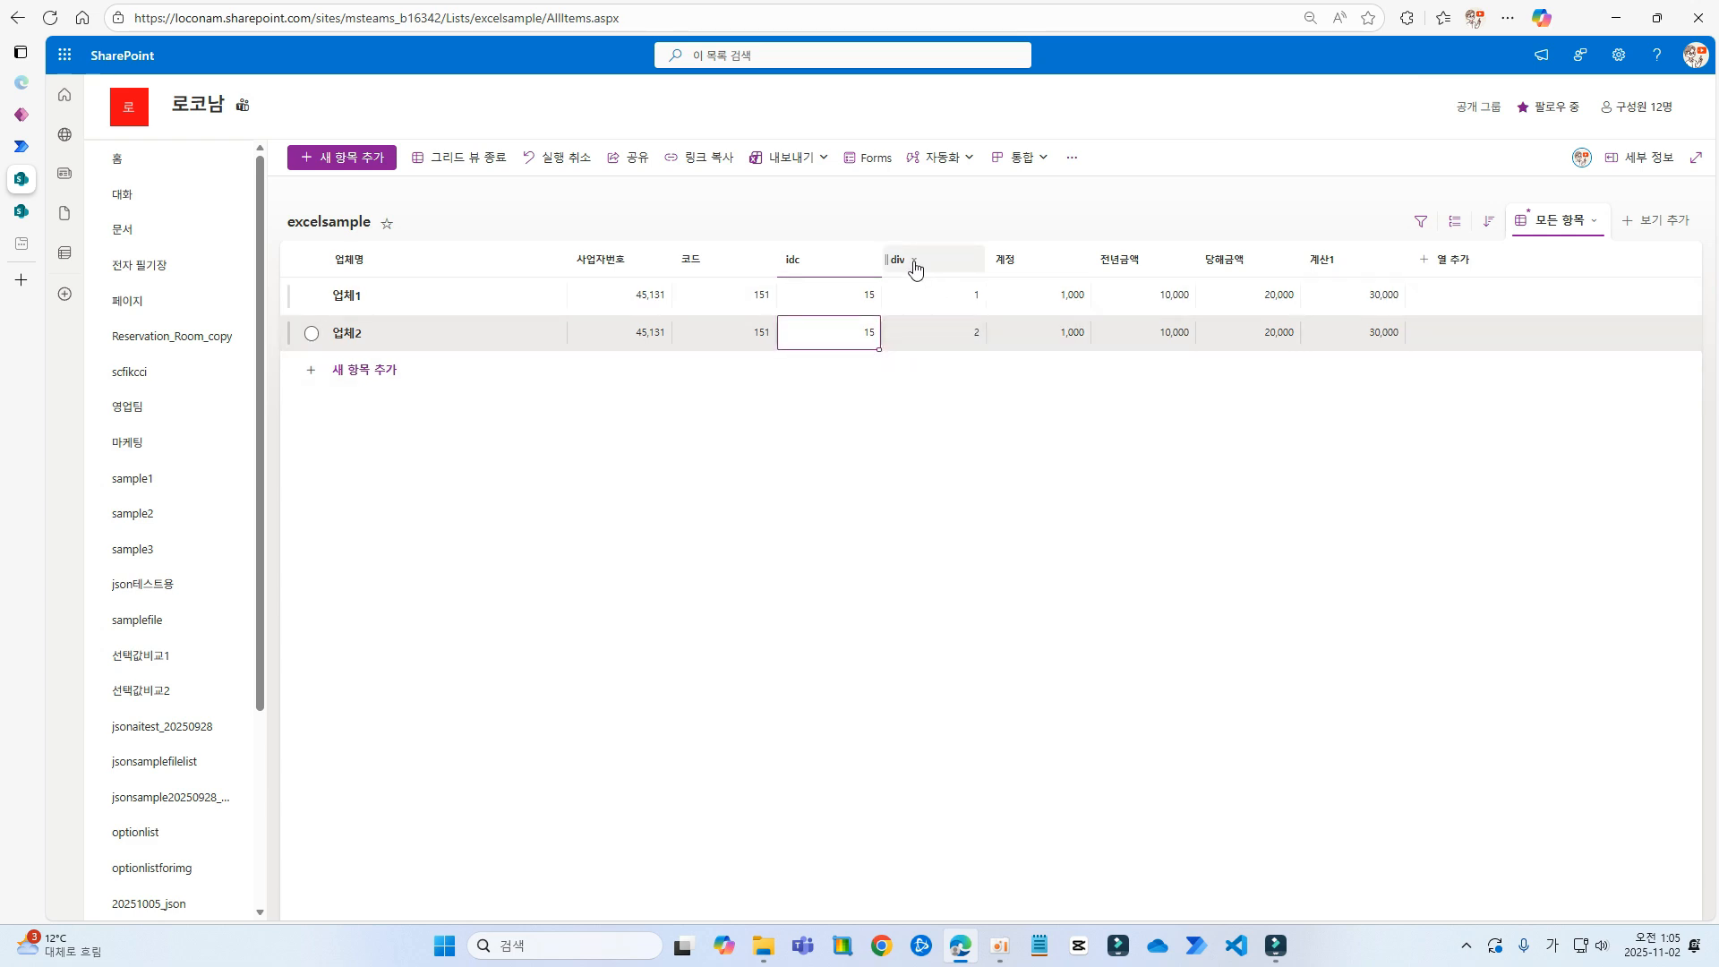
pyautogui.click(480, 157)
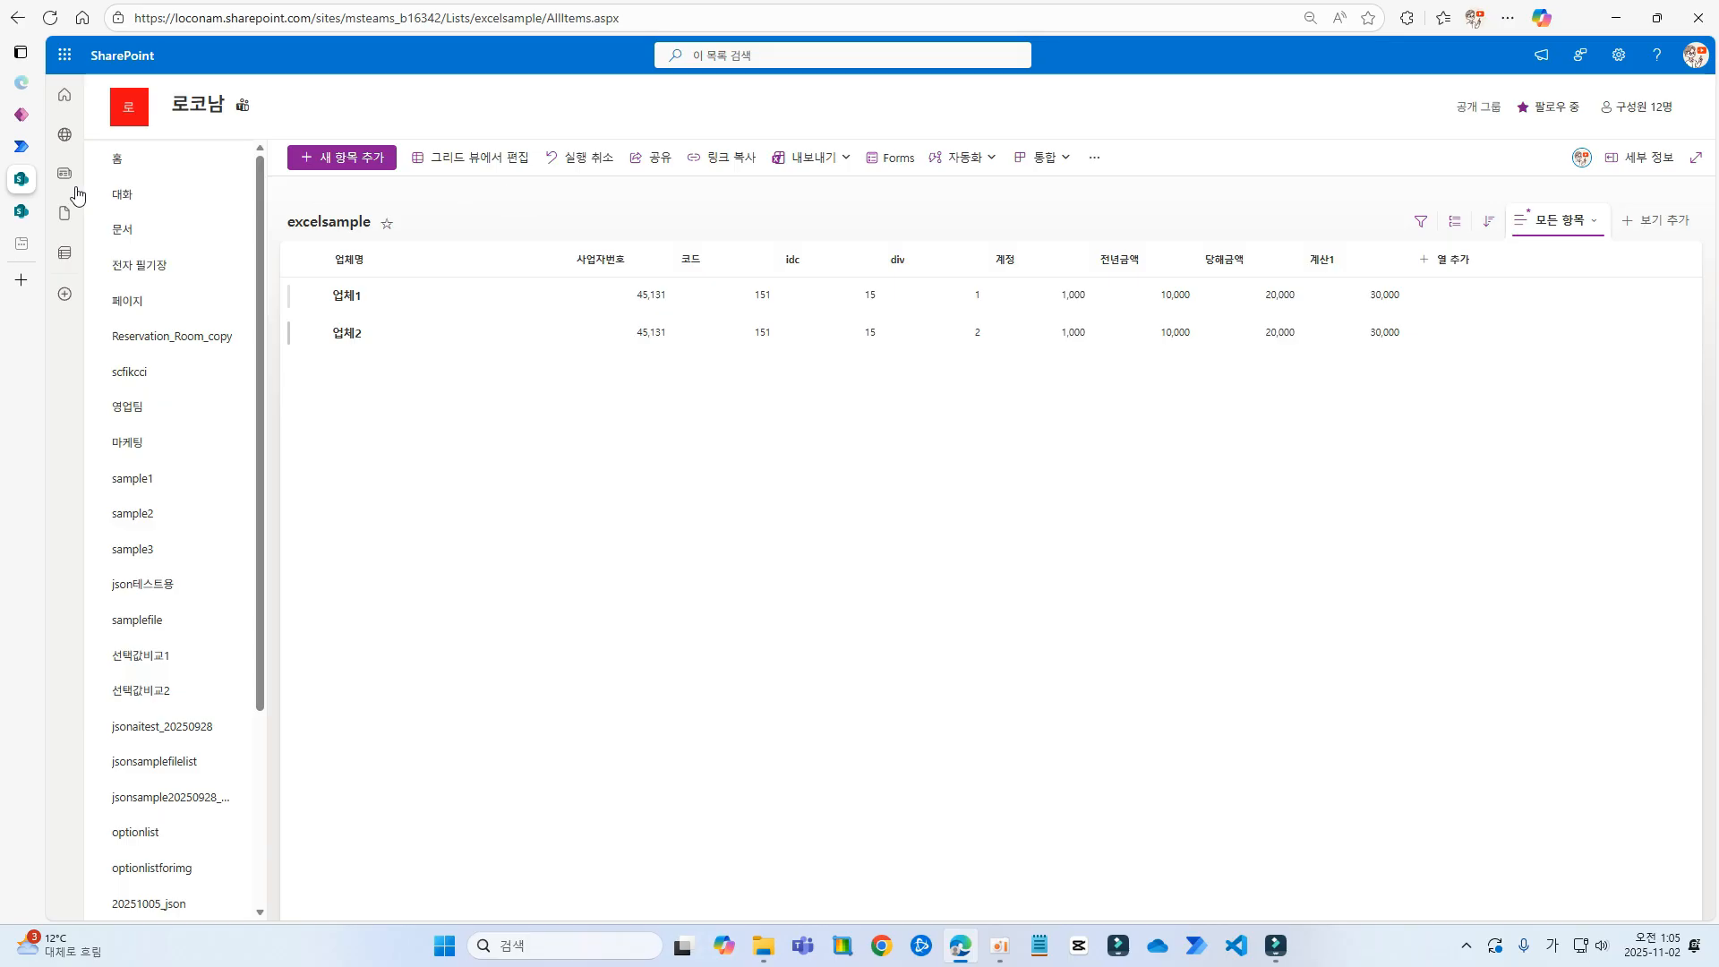
# Switch to the Power Automate flow, set the Filter Query to div eq '1', save the flow and test it
pyautogui.click(20, 146)
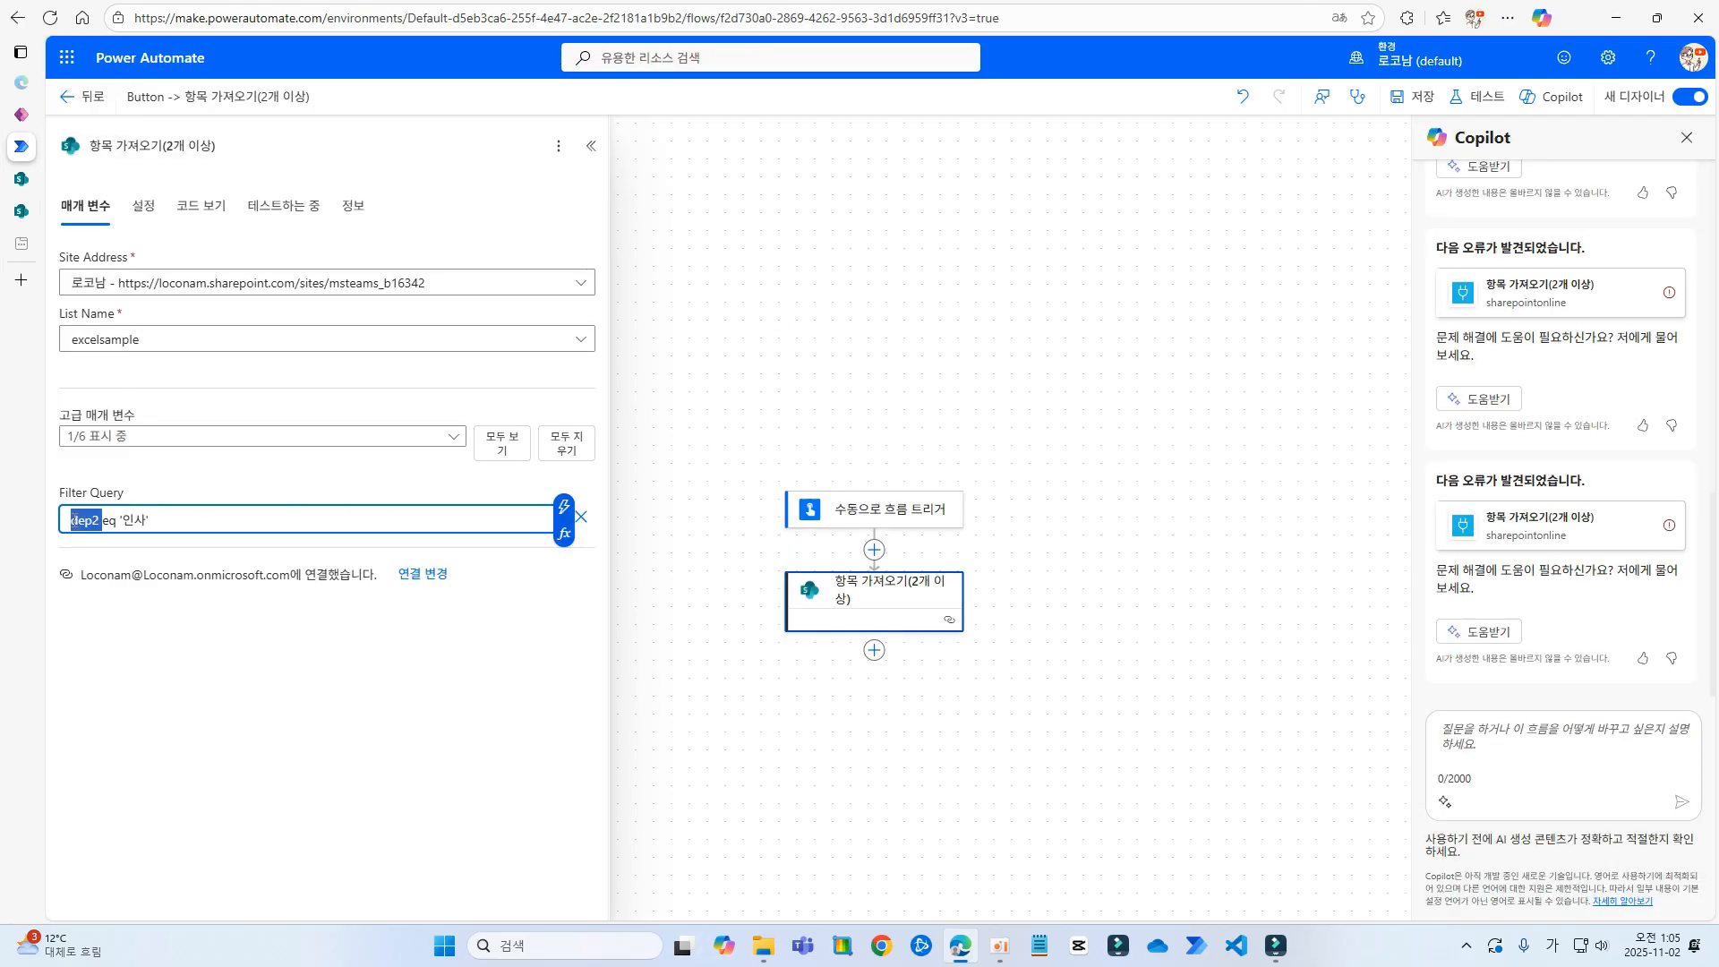
pyautogui.write('ㅇ')
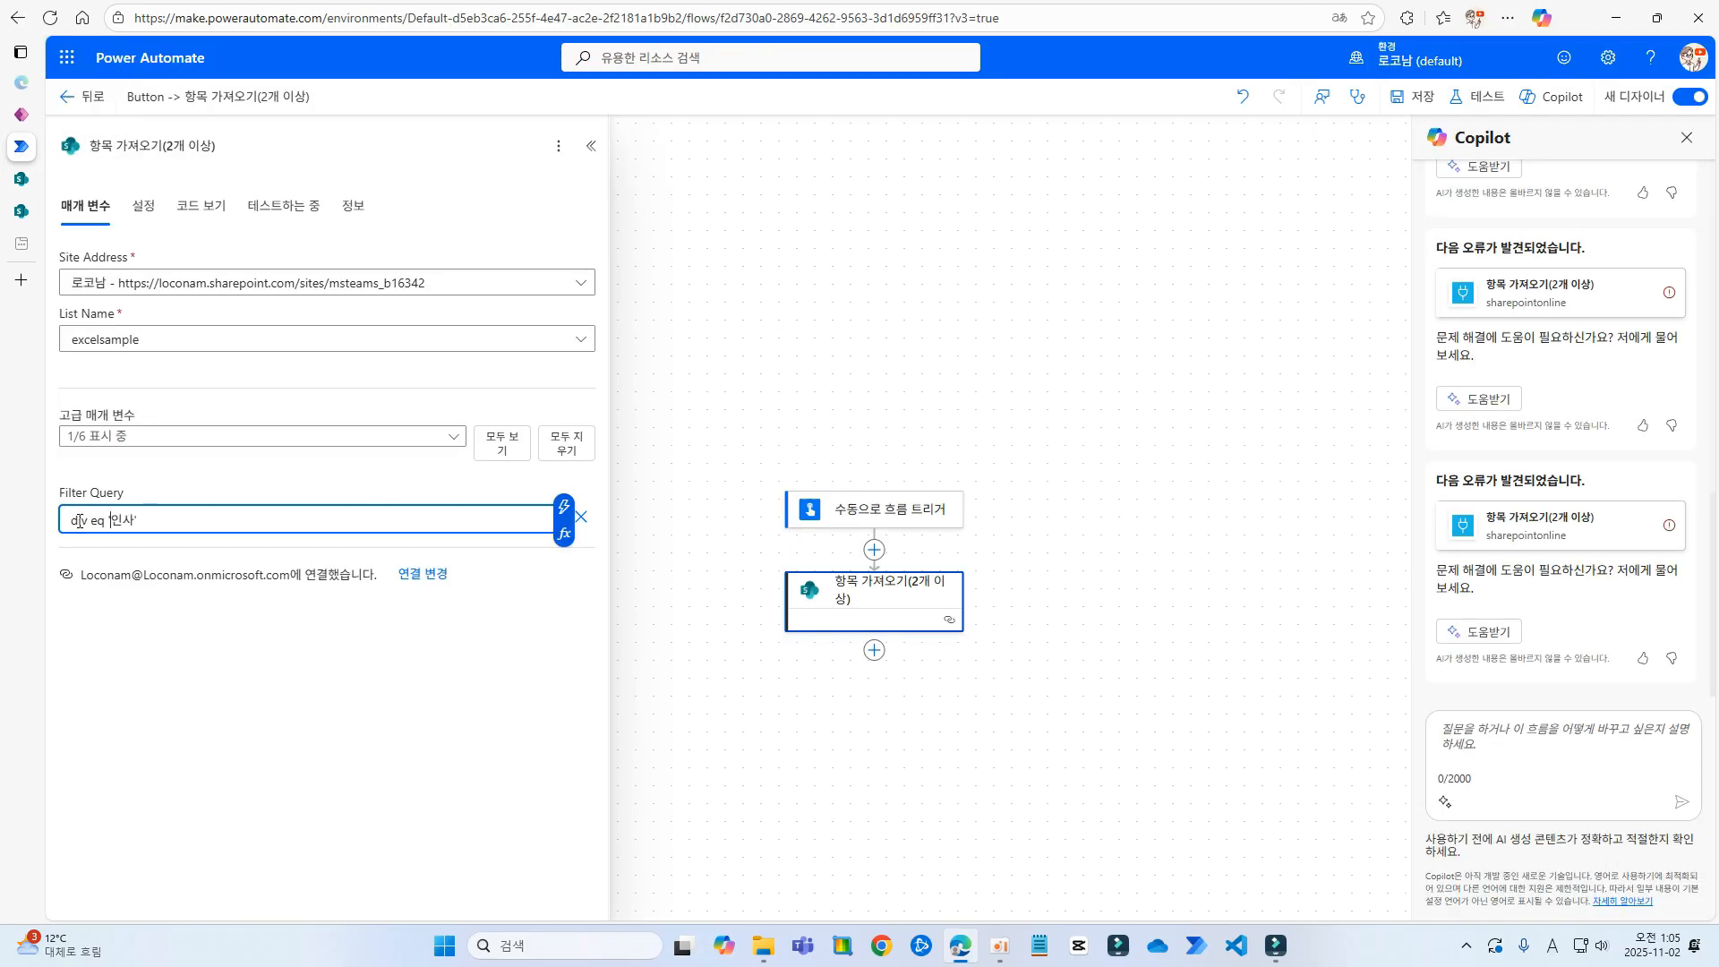
pyautogui.hotkey('shift', 'Right')
pyautogui.hotkey('shift', 'Right')
pyautogui.write('1')
pyautogui.click(1413, 96)
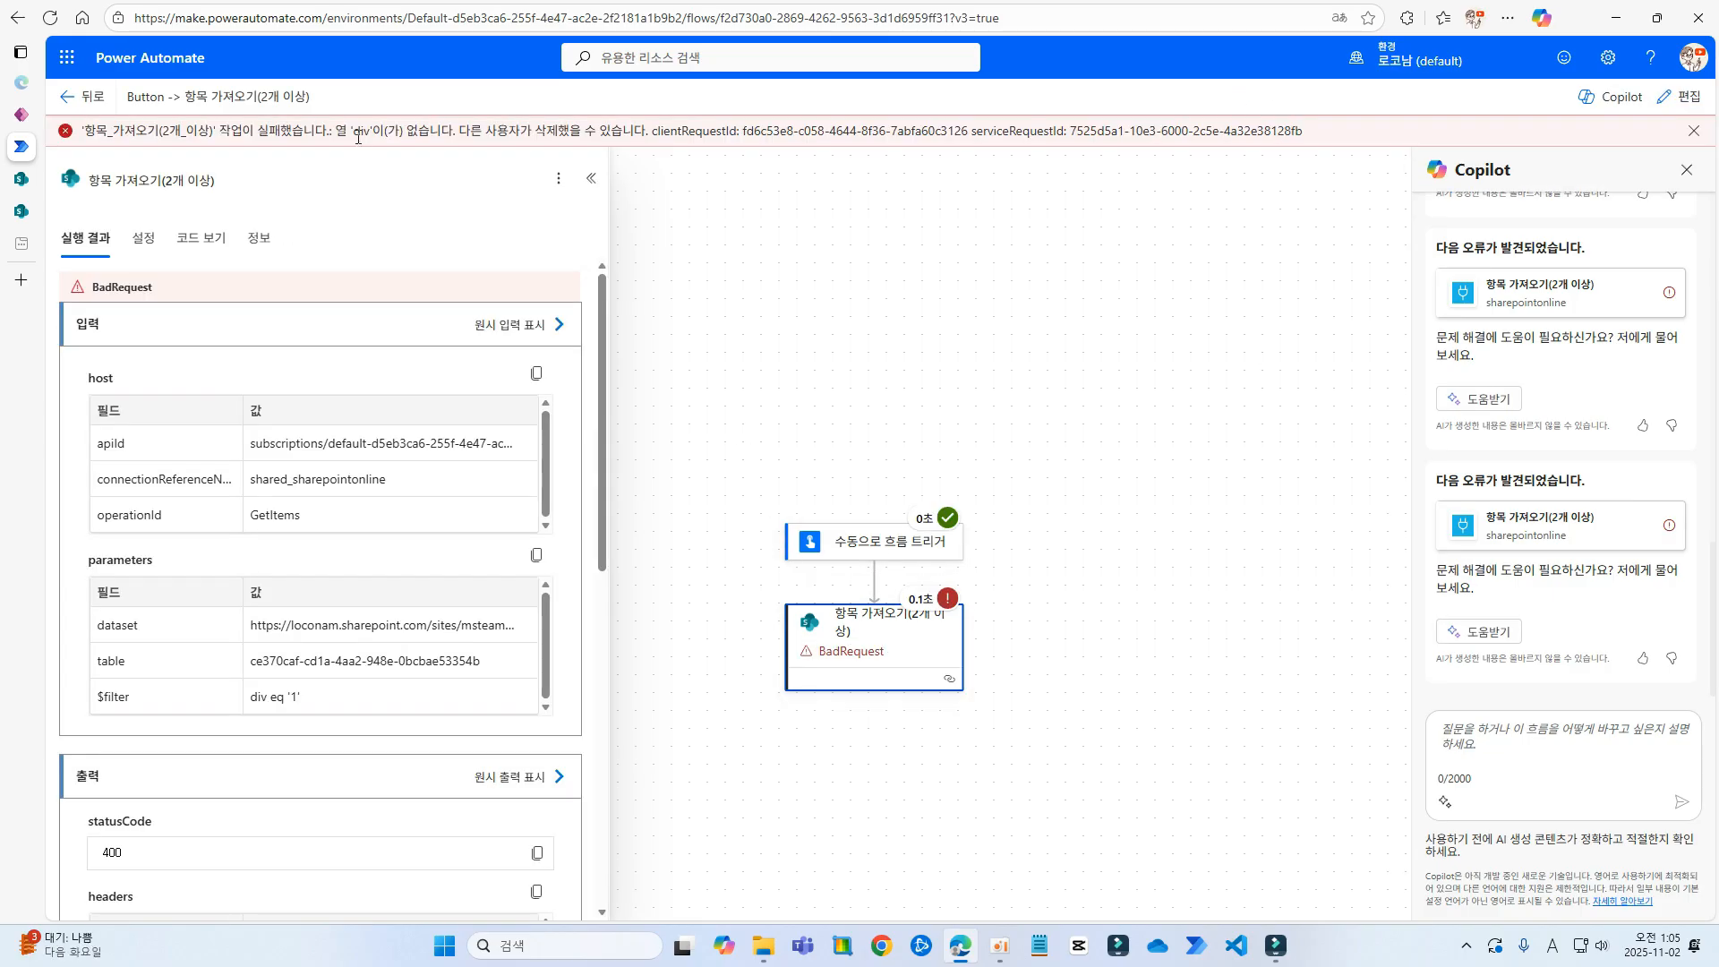
# Open the div column from the excelsample list settings, examine the Field value in its page address, and return to the Power Automate flow
pyautogui.moveTo(36, 197)
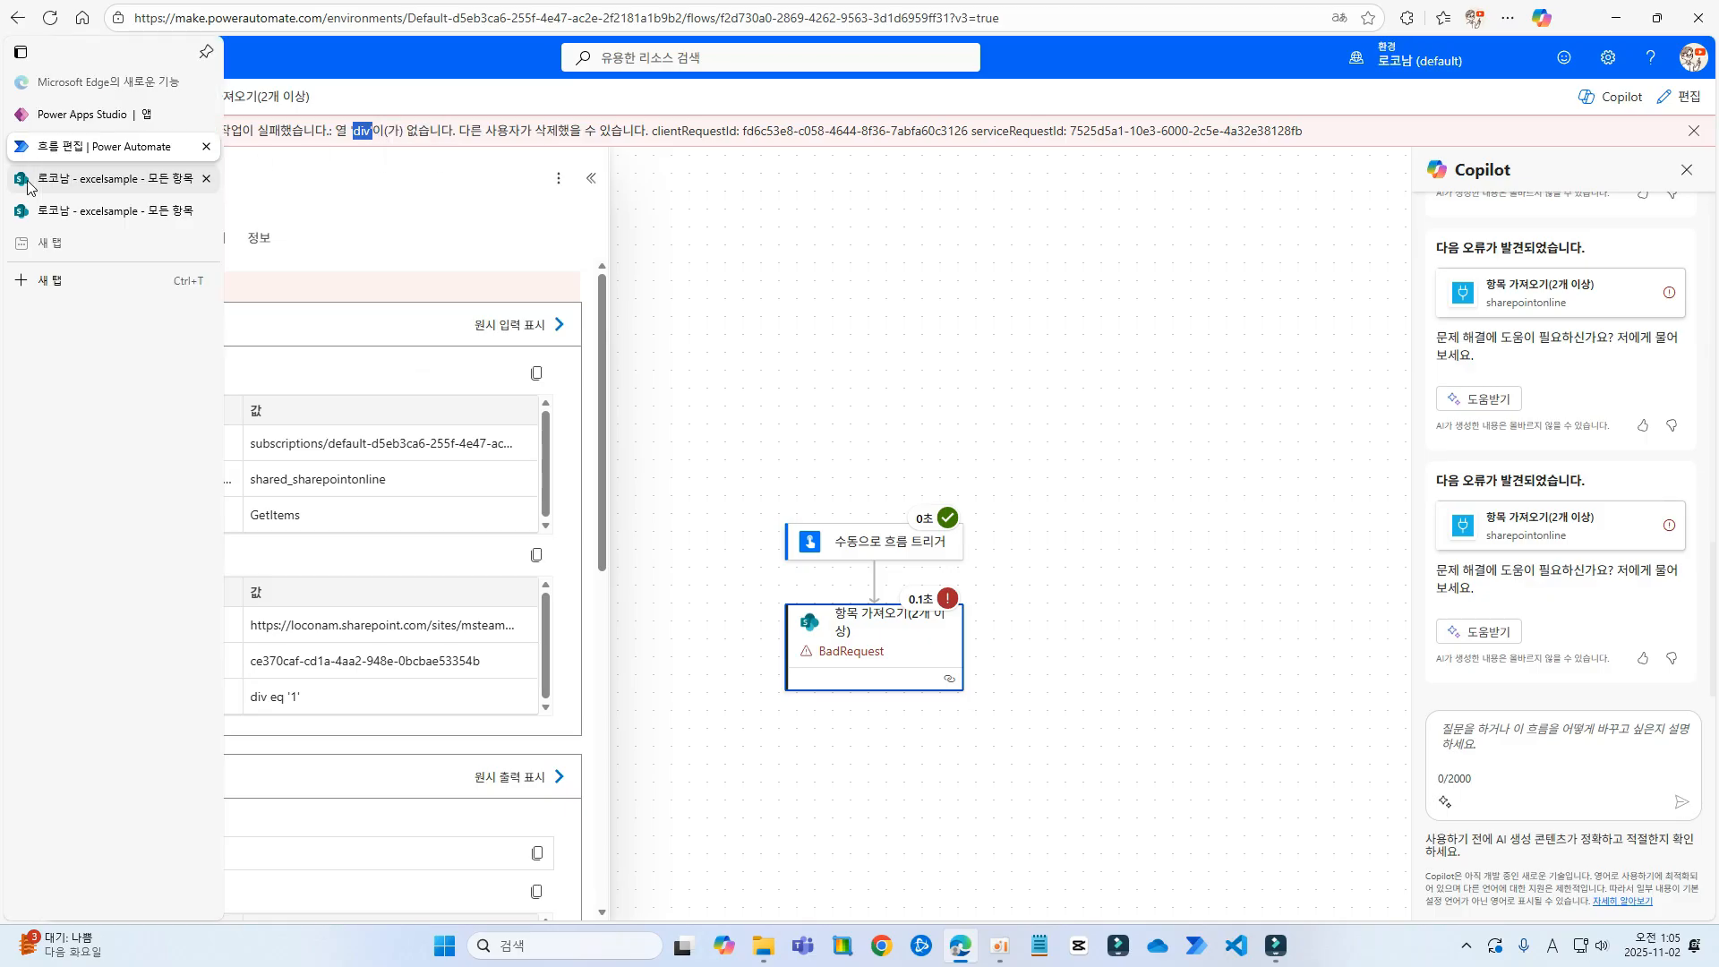
pyautogui.click(100, 187)
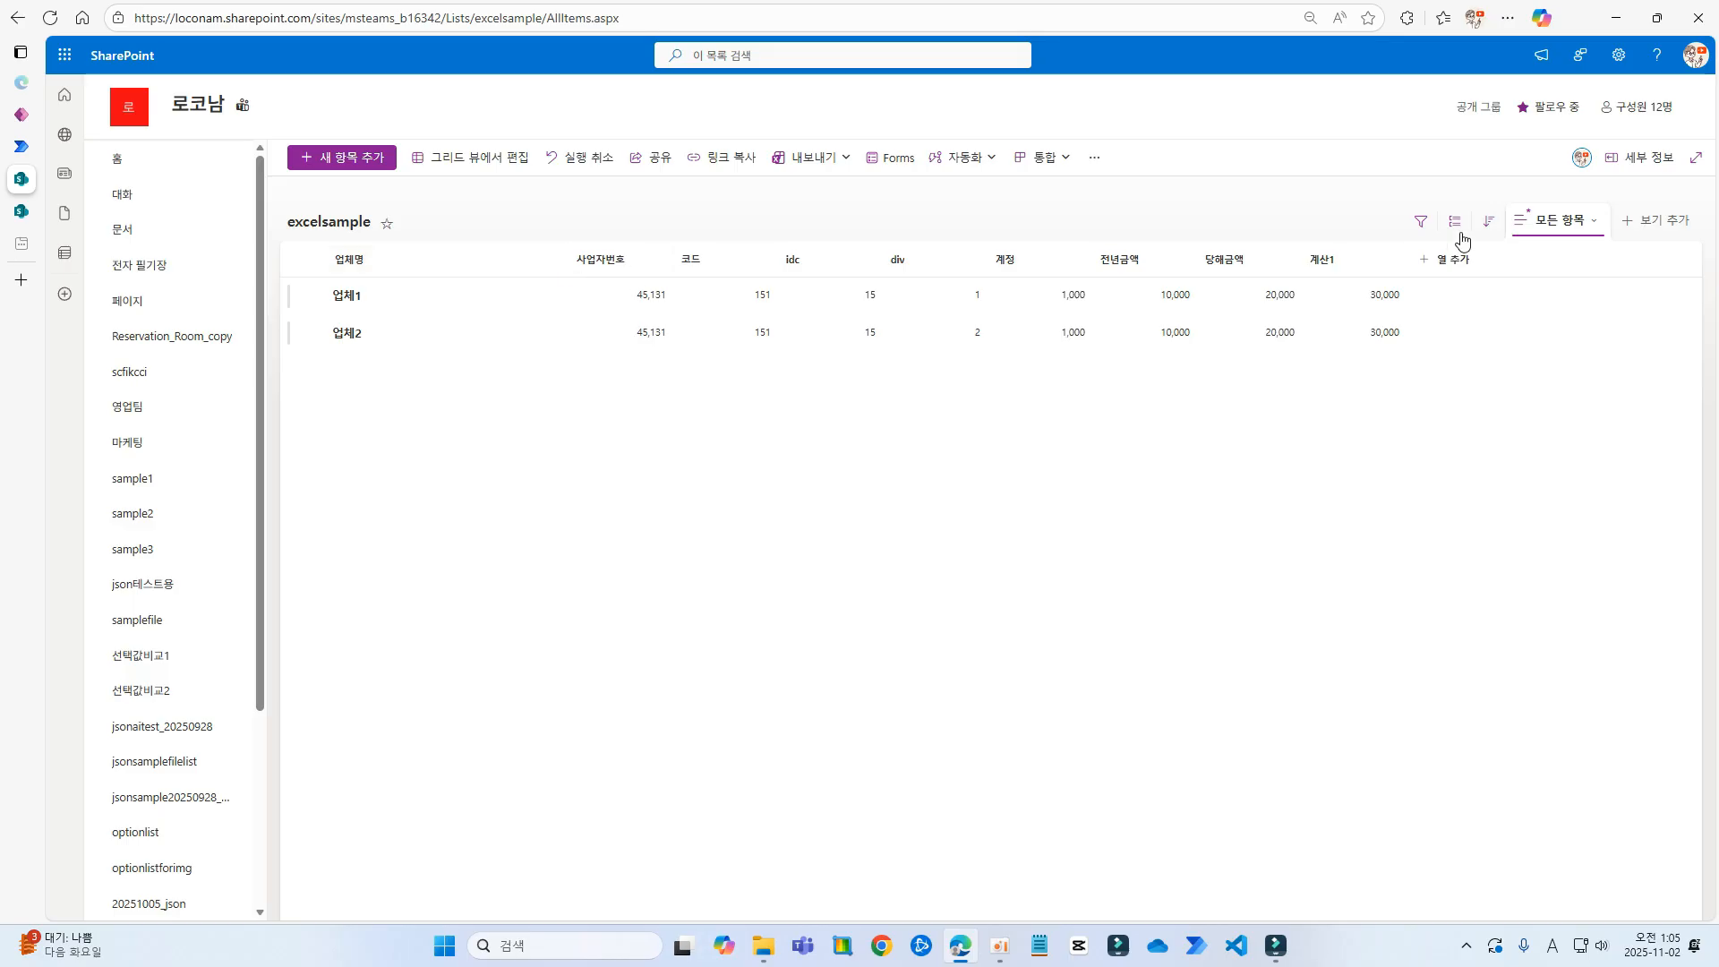
pyautogui.click(1618, 54)
pyautogui.click(1505, 219)
pyautogui.click(250, 581)
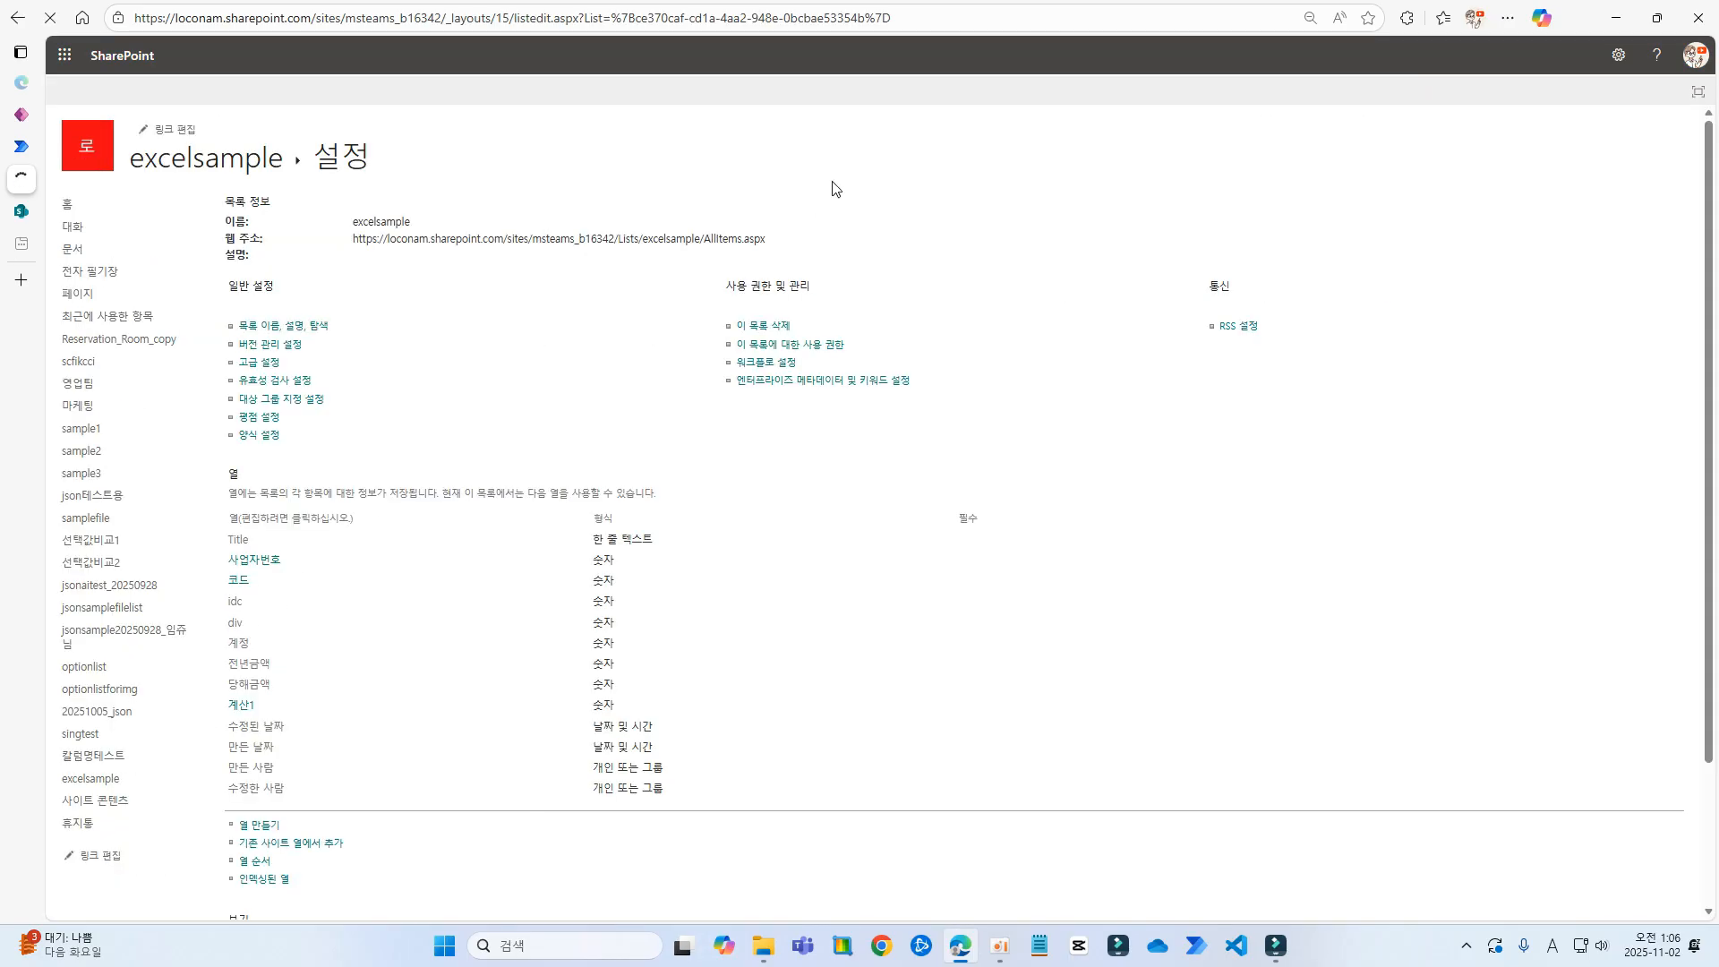
pyautogui.doubleClick(1090, 18)
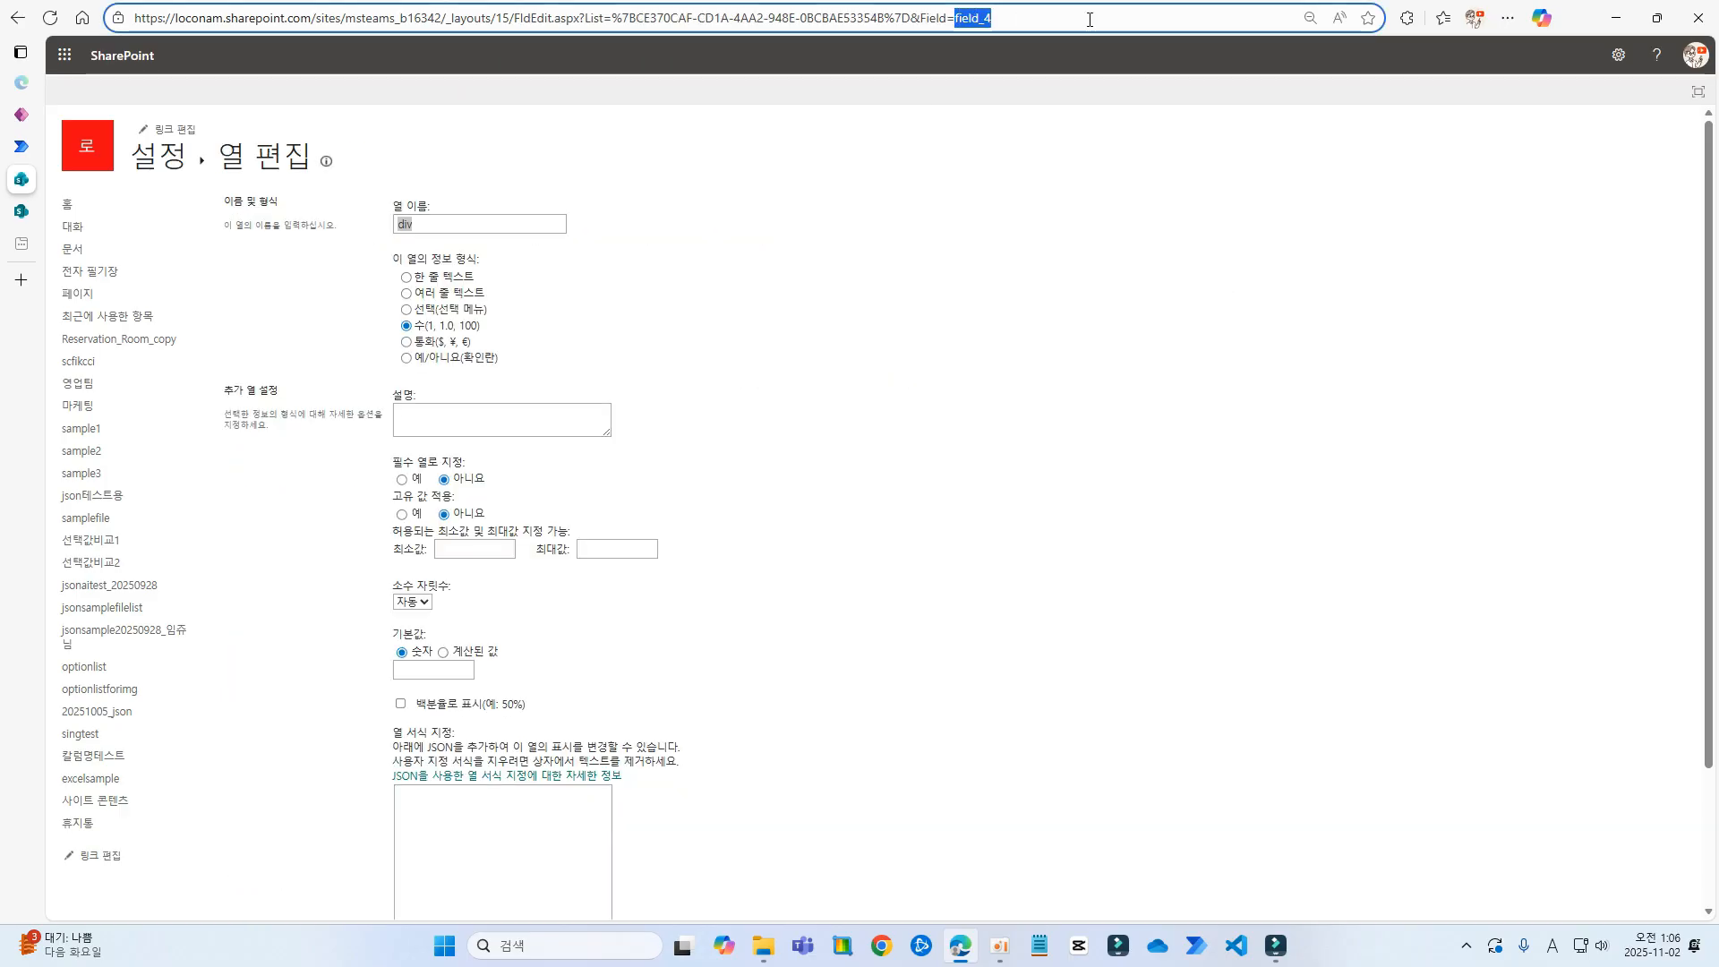
pyautogui.click(22, 145)
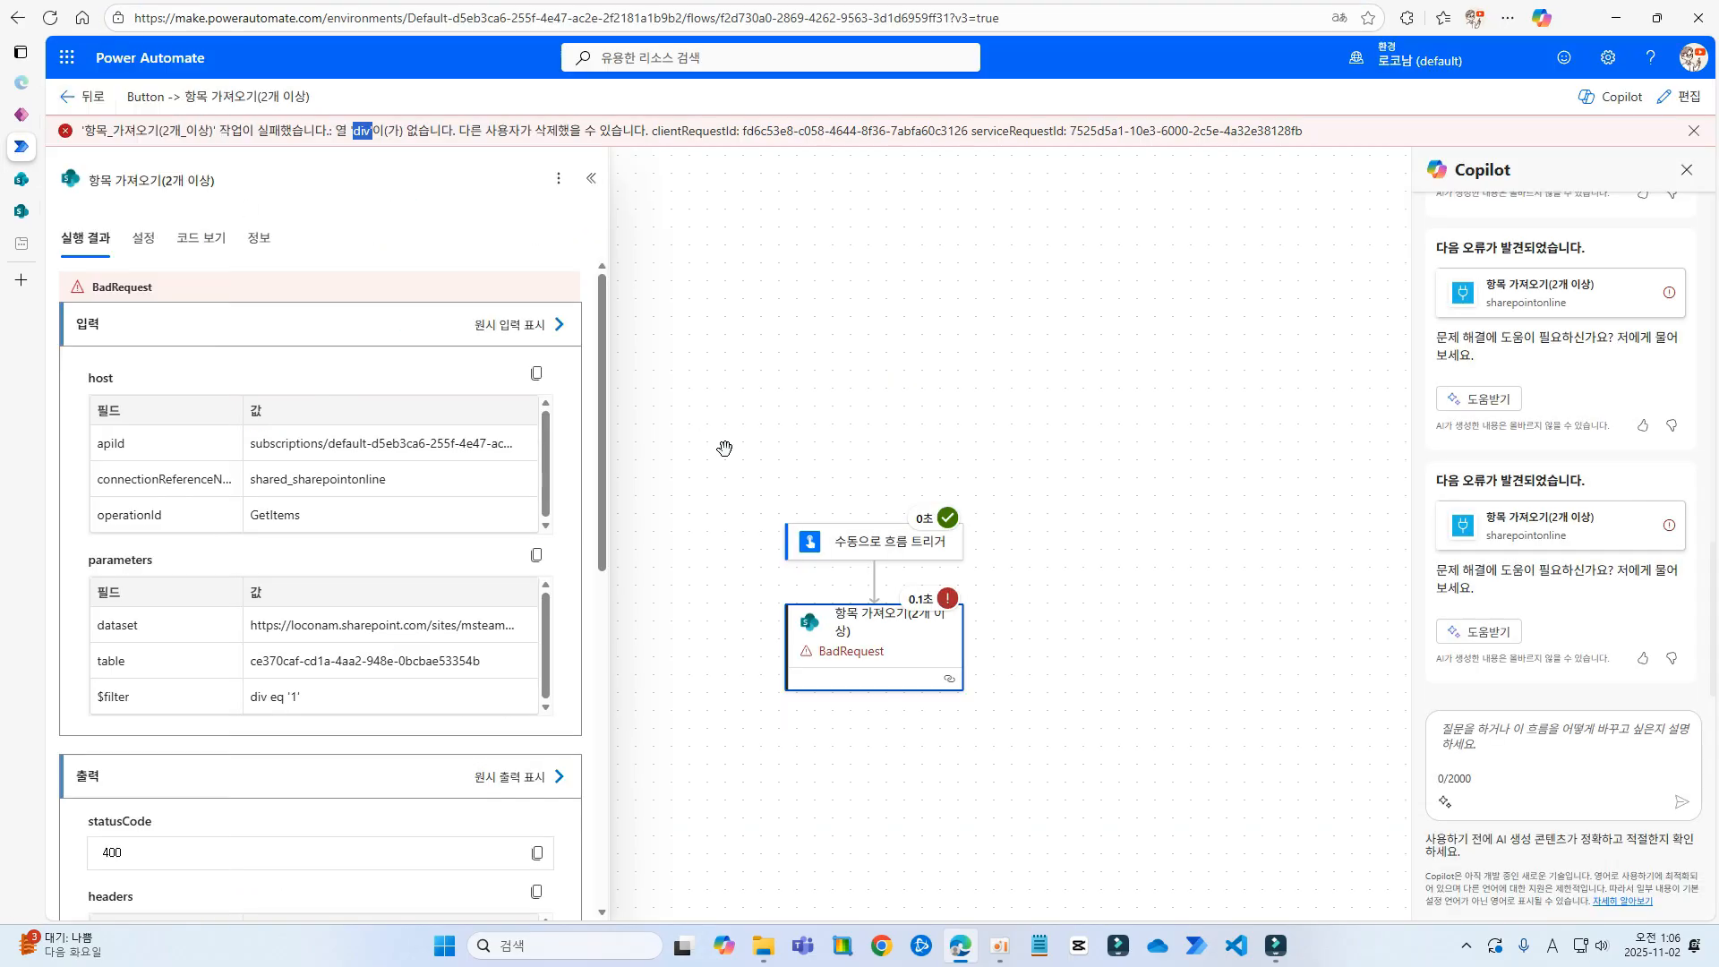
# Set the Filter Query to field_4 eq '1', save the flow and run a test
pyautogui.moveTo(81, 514); pyautogui.dragTo(66, 516)
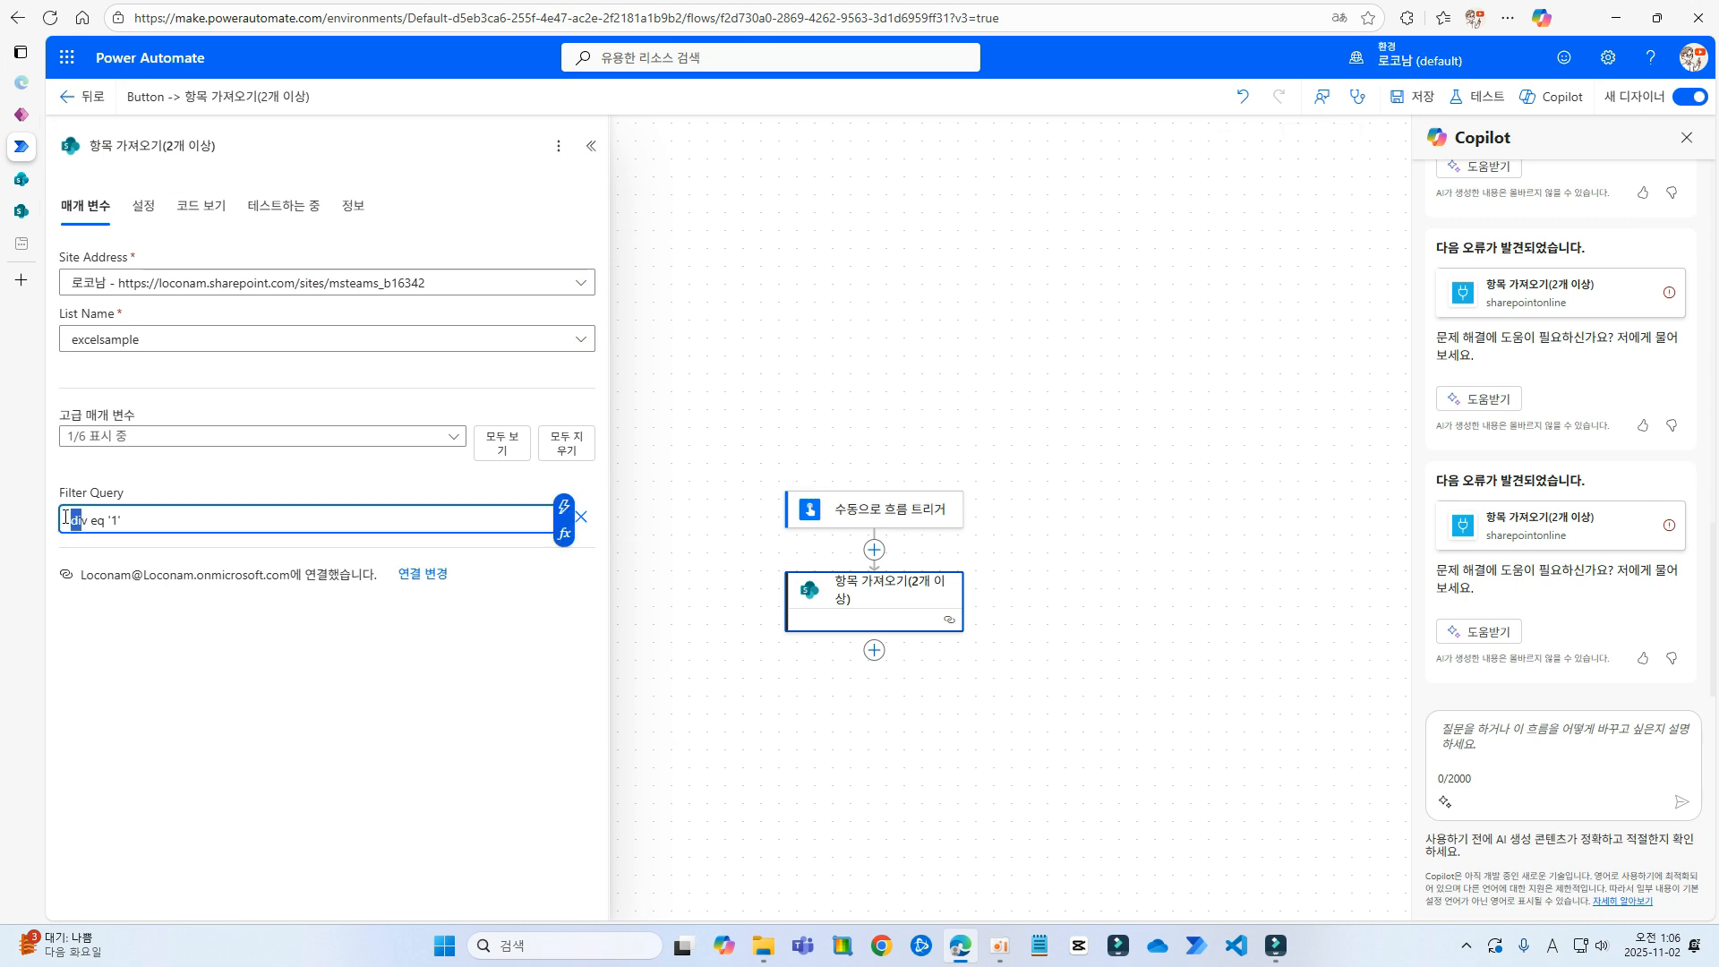
pyautogui.write('field_4')
pyautogui.press('Delete')
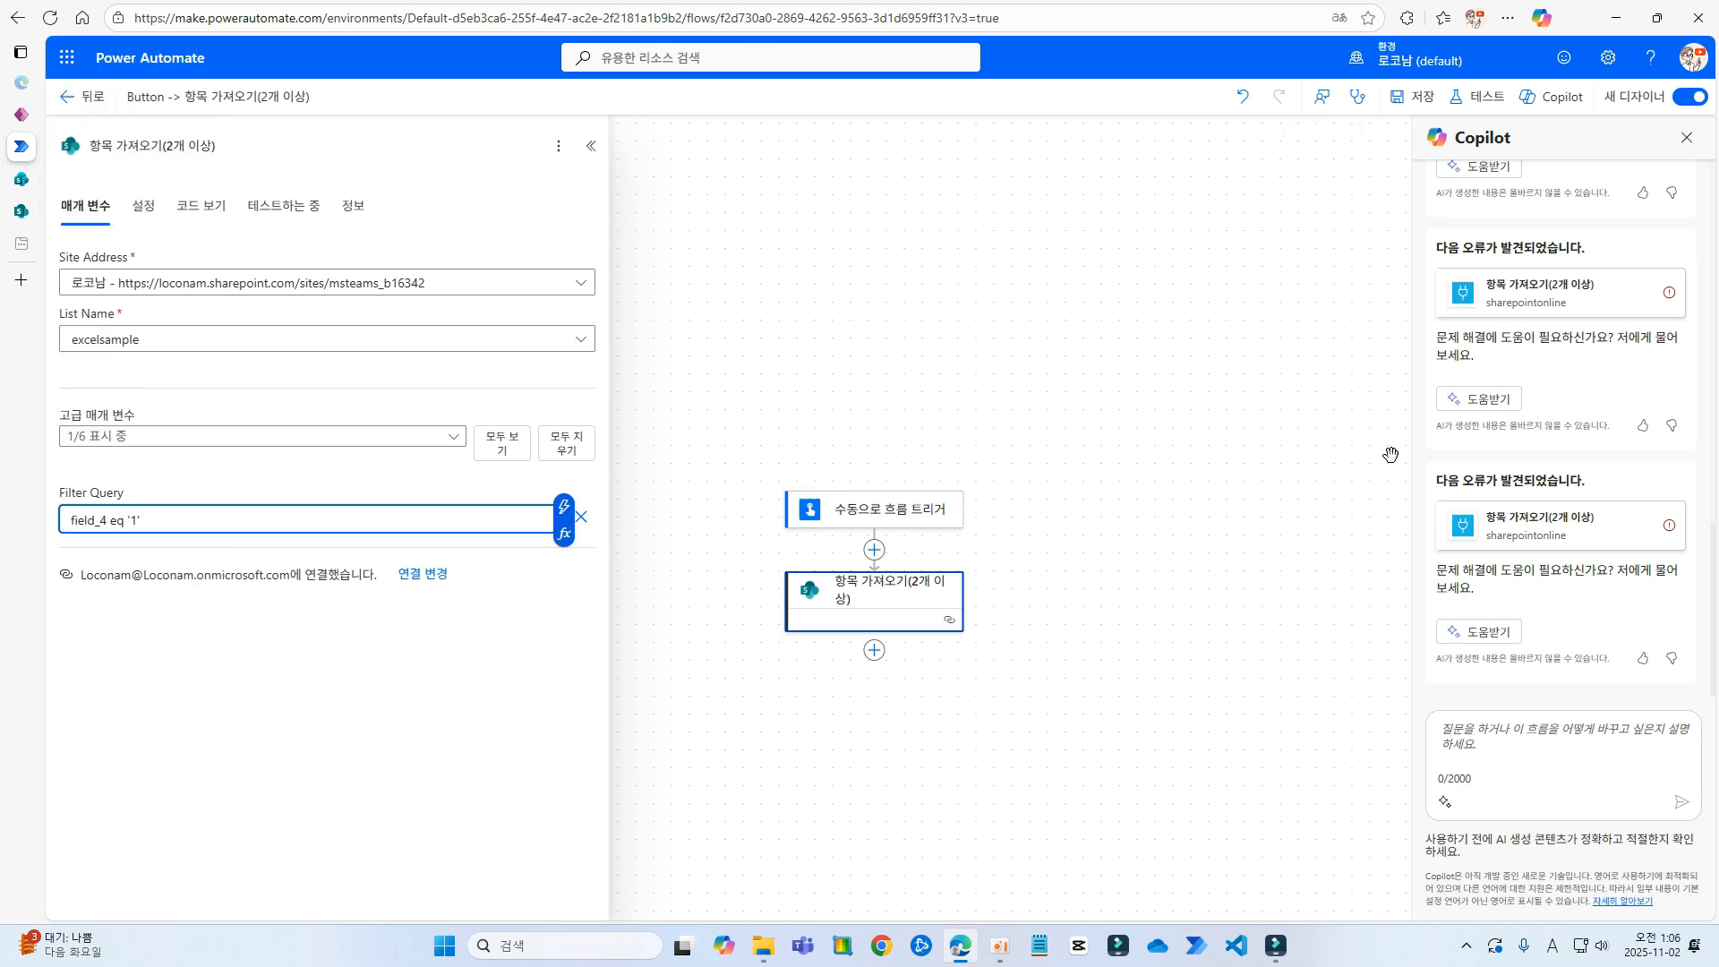
pyautogui.click(1482, 97)
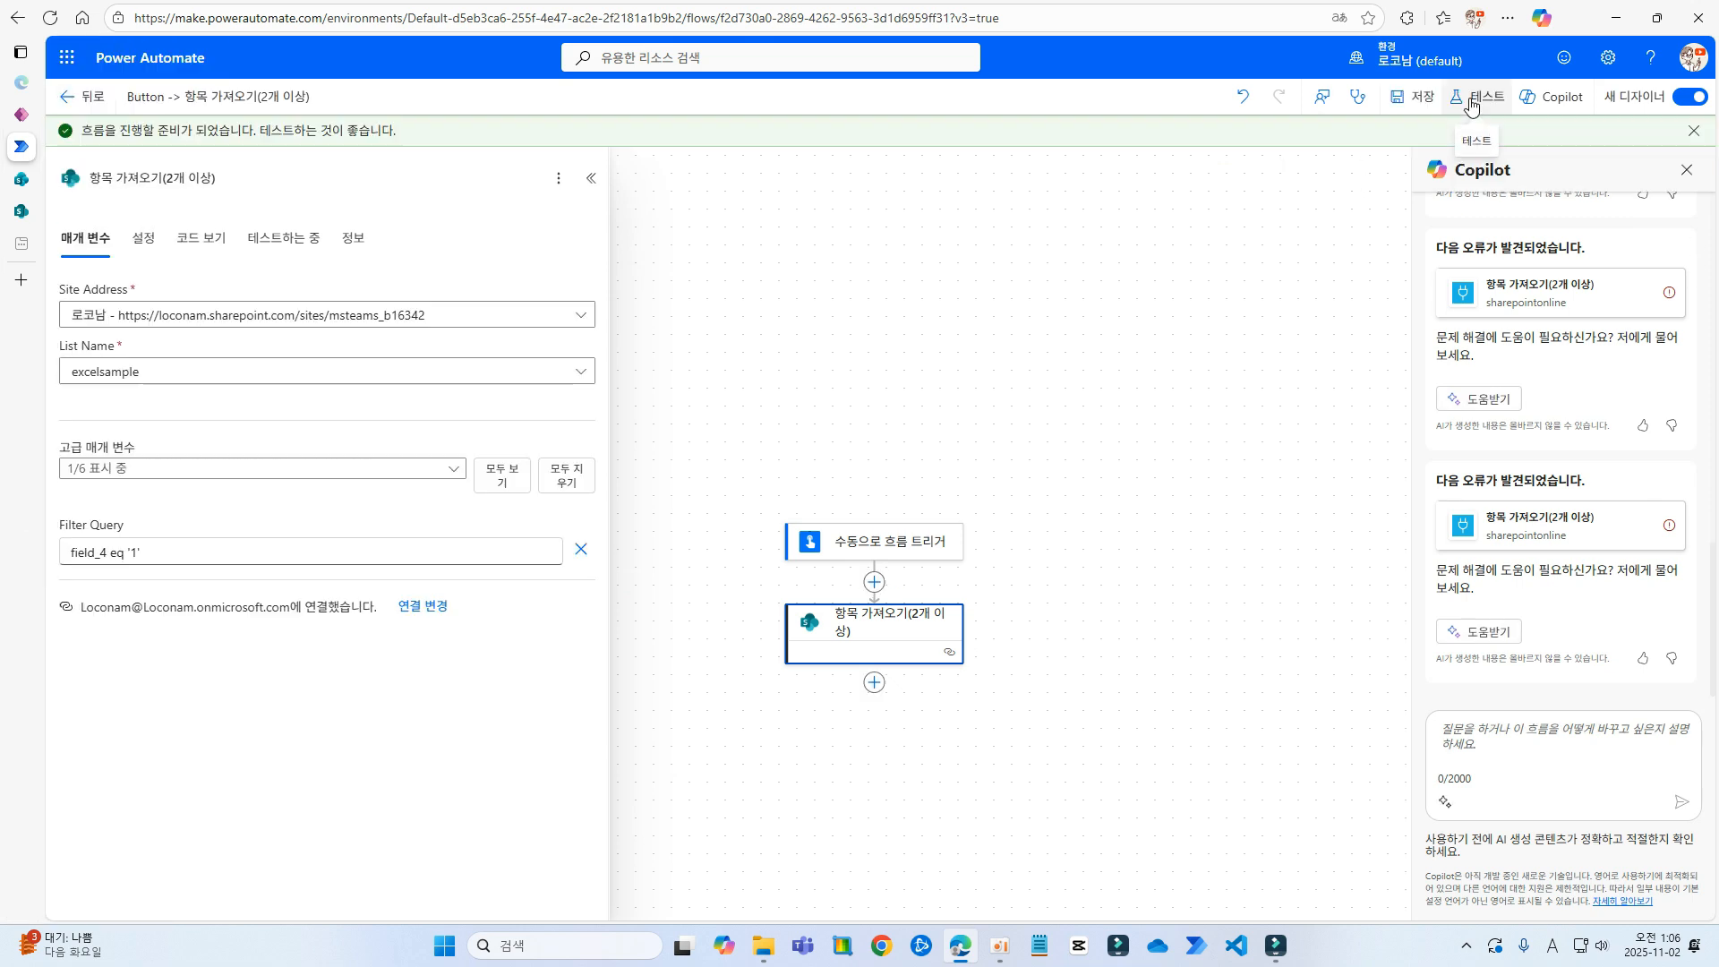
pyautogui.click(1402, 175)
pyautogui.click(1453, 204)
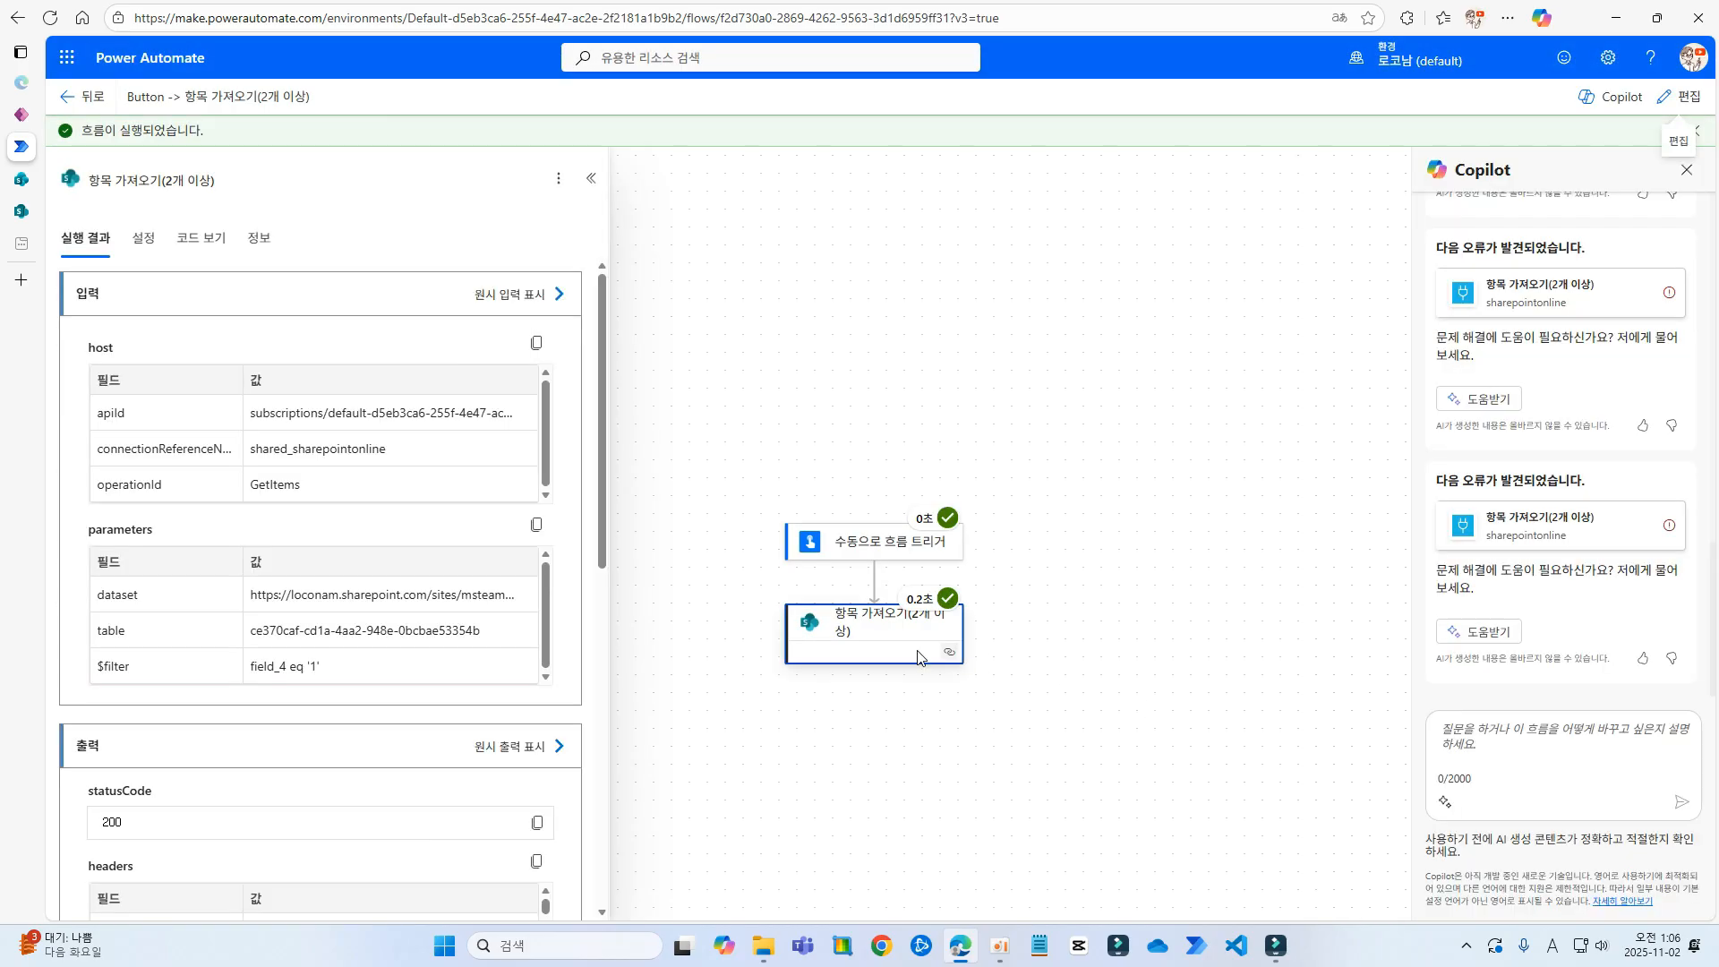
# Open the raw outputs of the 항목 가져오기(2개 이상) action, examine the field names in the body, and close the view
pyautogui.click(559, 747)
pyautogui.scroll(-10, 1322, 480)
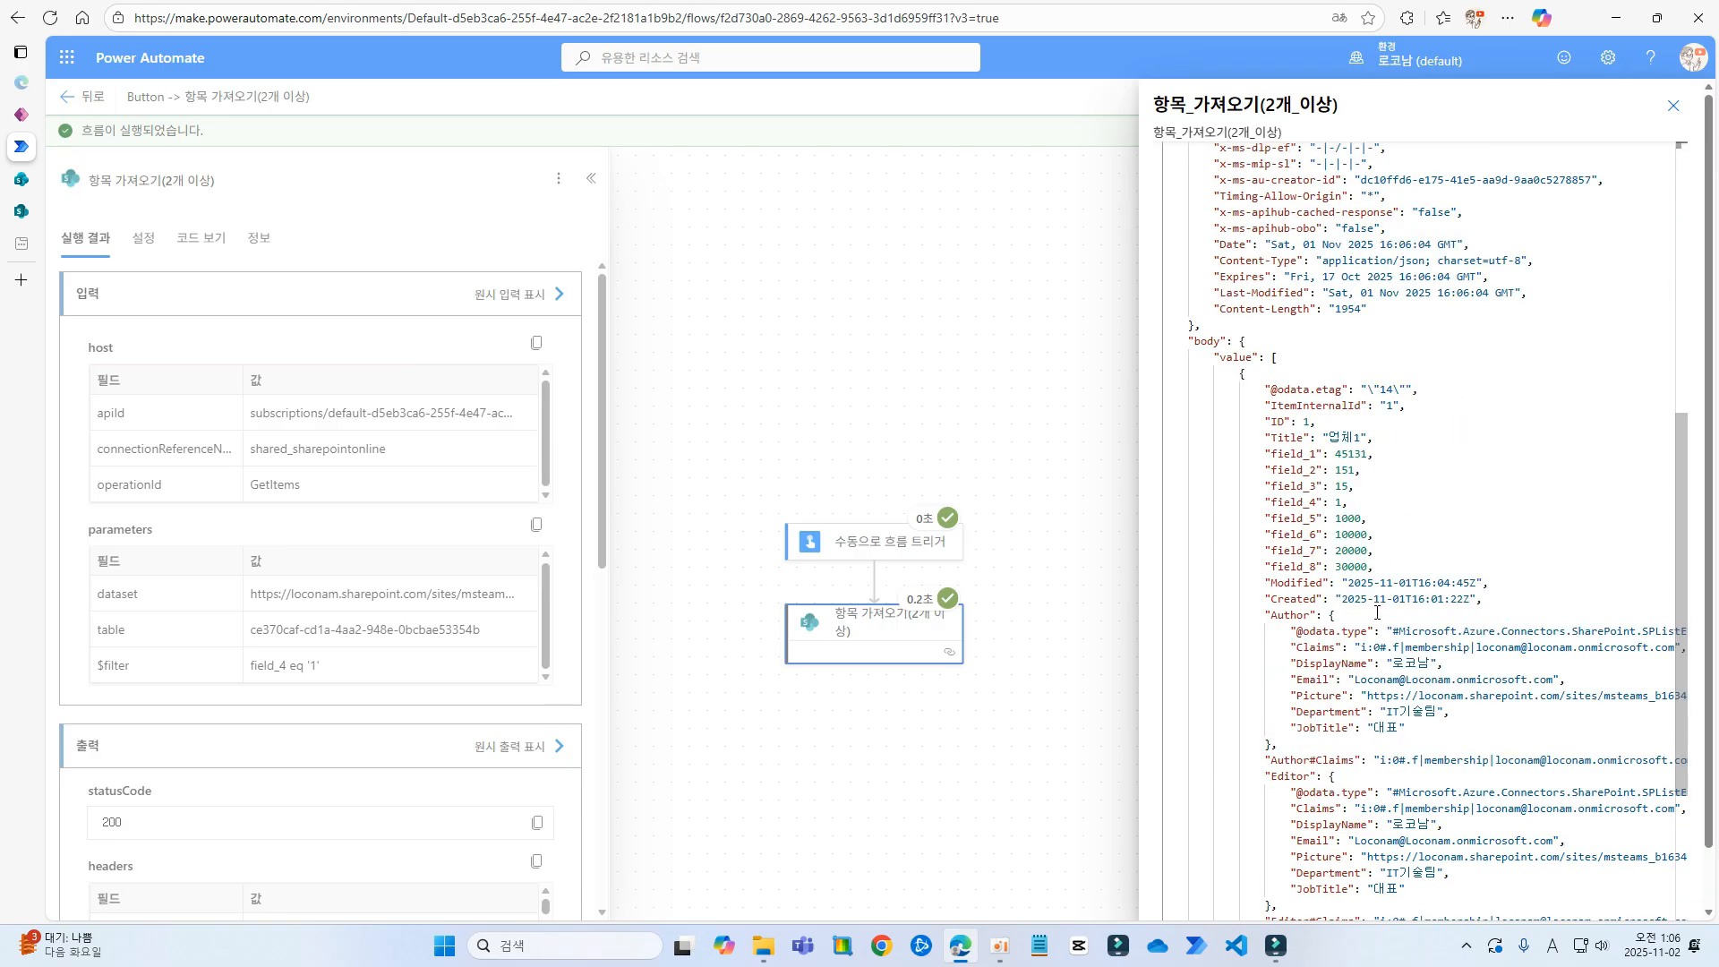
pyautogui.moveTo(1286, 395); pyautogui.dragTo(1310, 522)
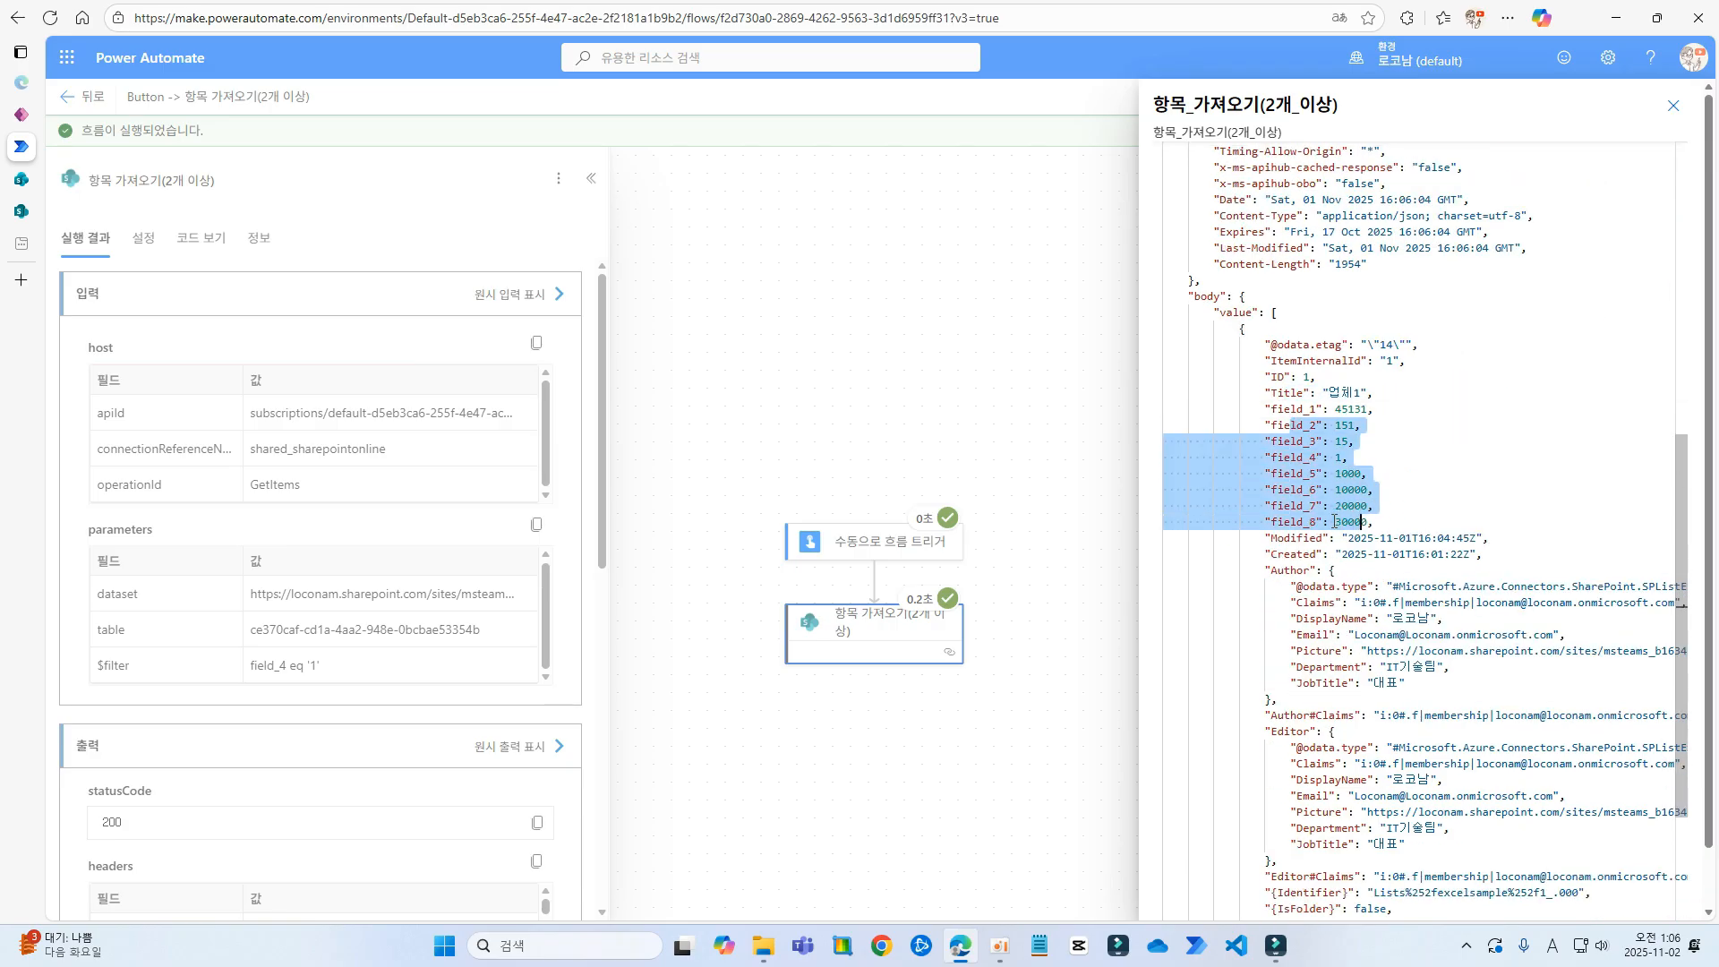
pyautogui.click(1310, 522)
pyautogui.scroll(-4, 1306, 389)
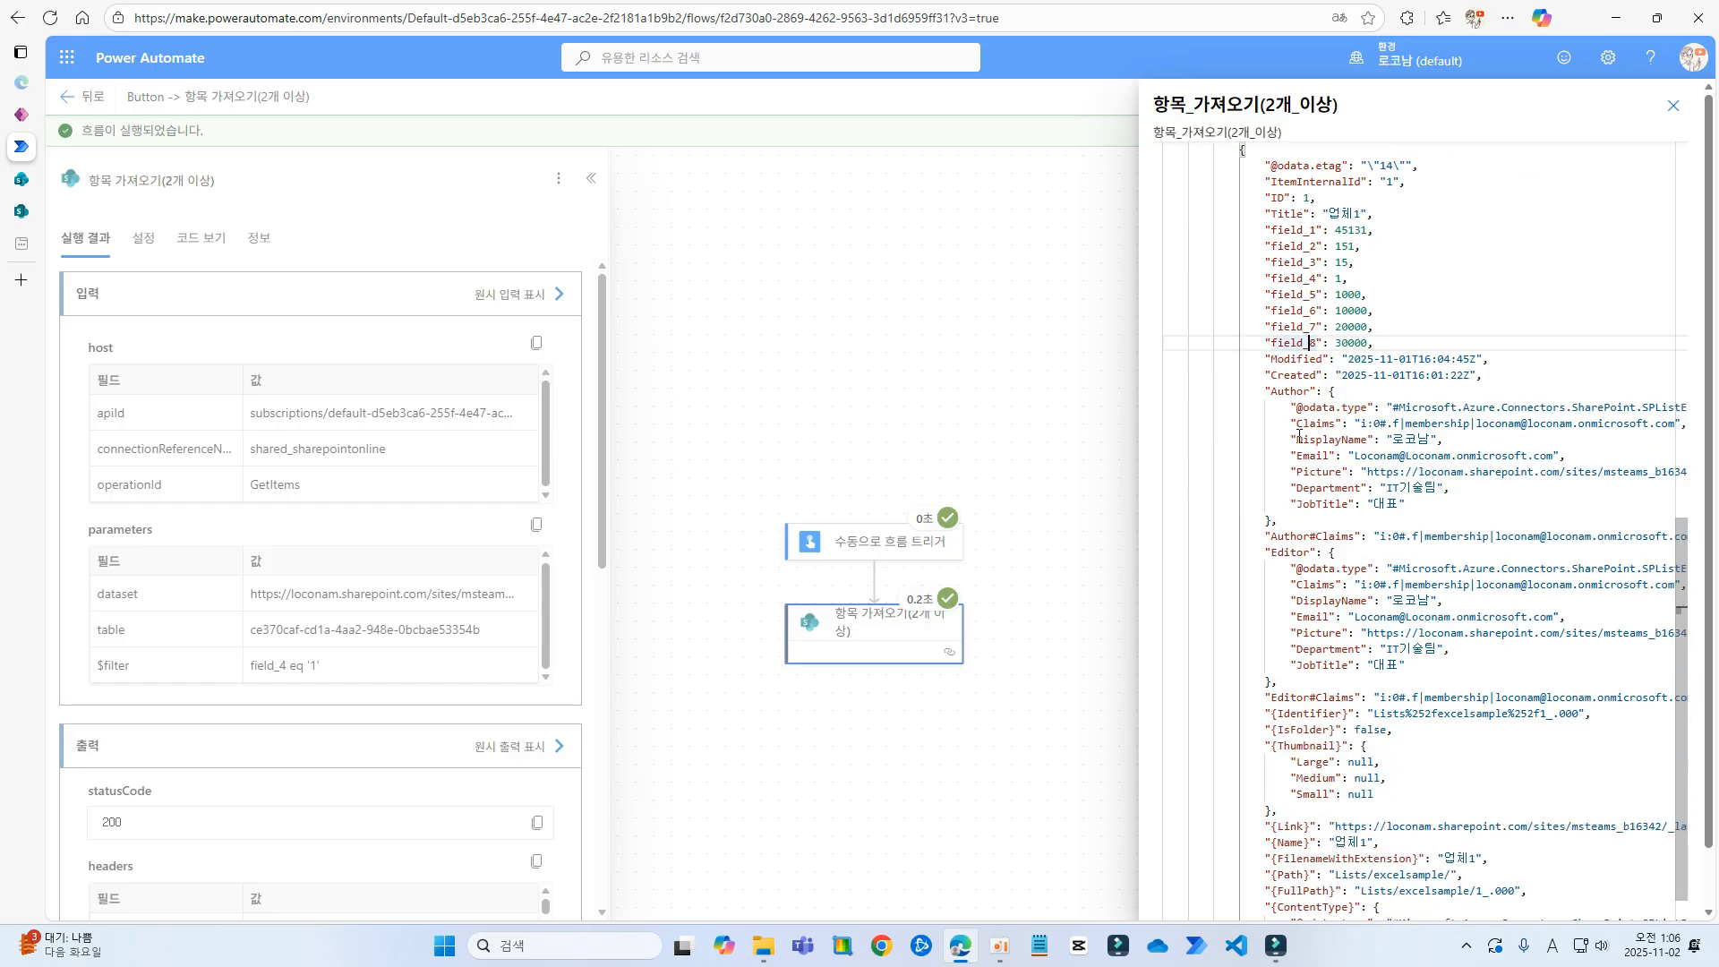
pyautogui.click(767, 588)
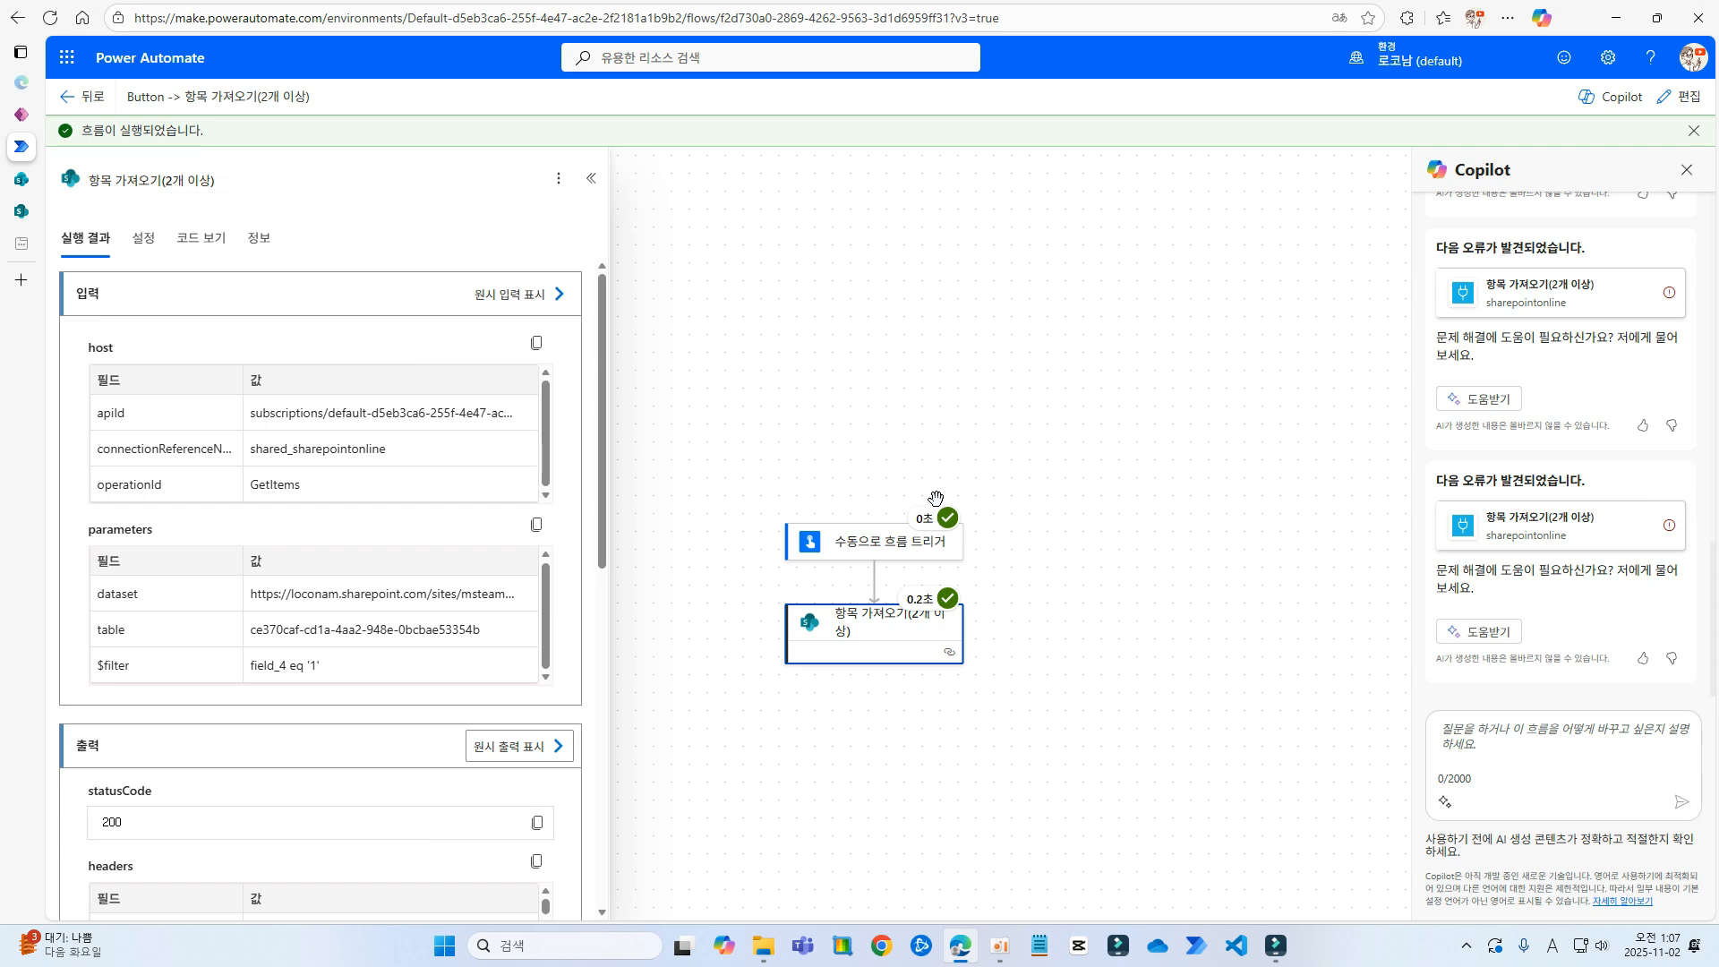
# Switch to the SharePoint column settings and compare the 열 이름 of the div column with the Field value in the page address
pyautogui.click(25, 180)
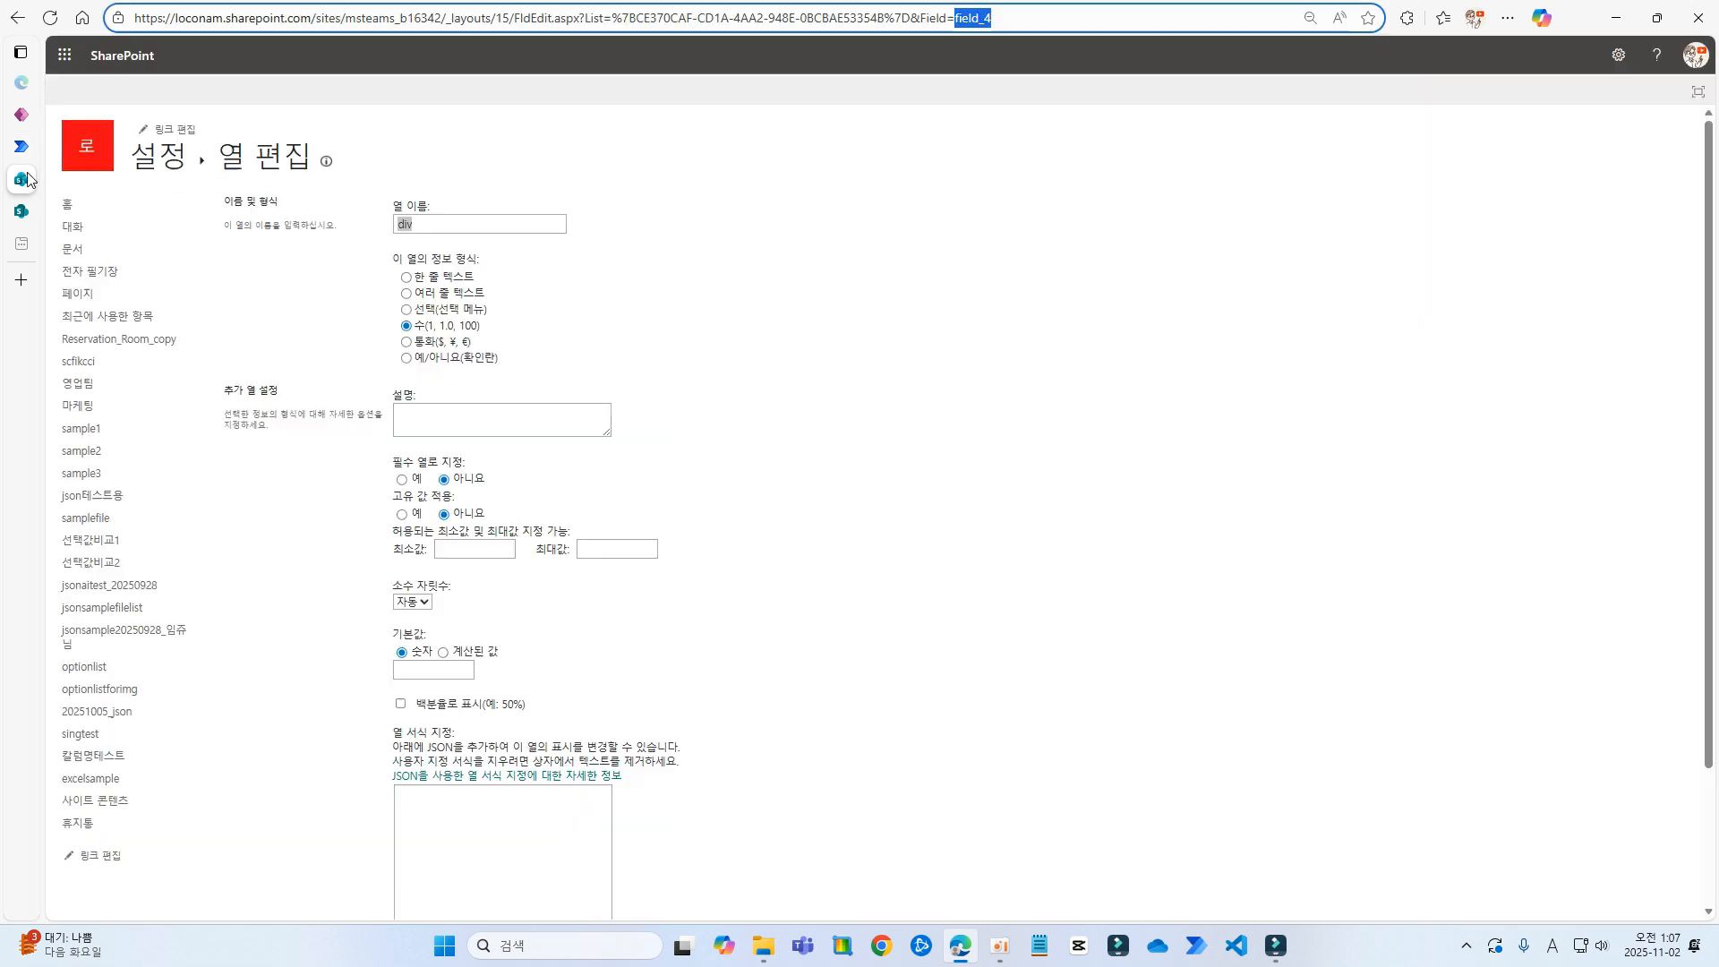
pyautogui.click(479, 230)
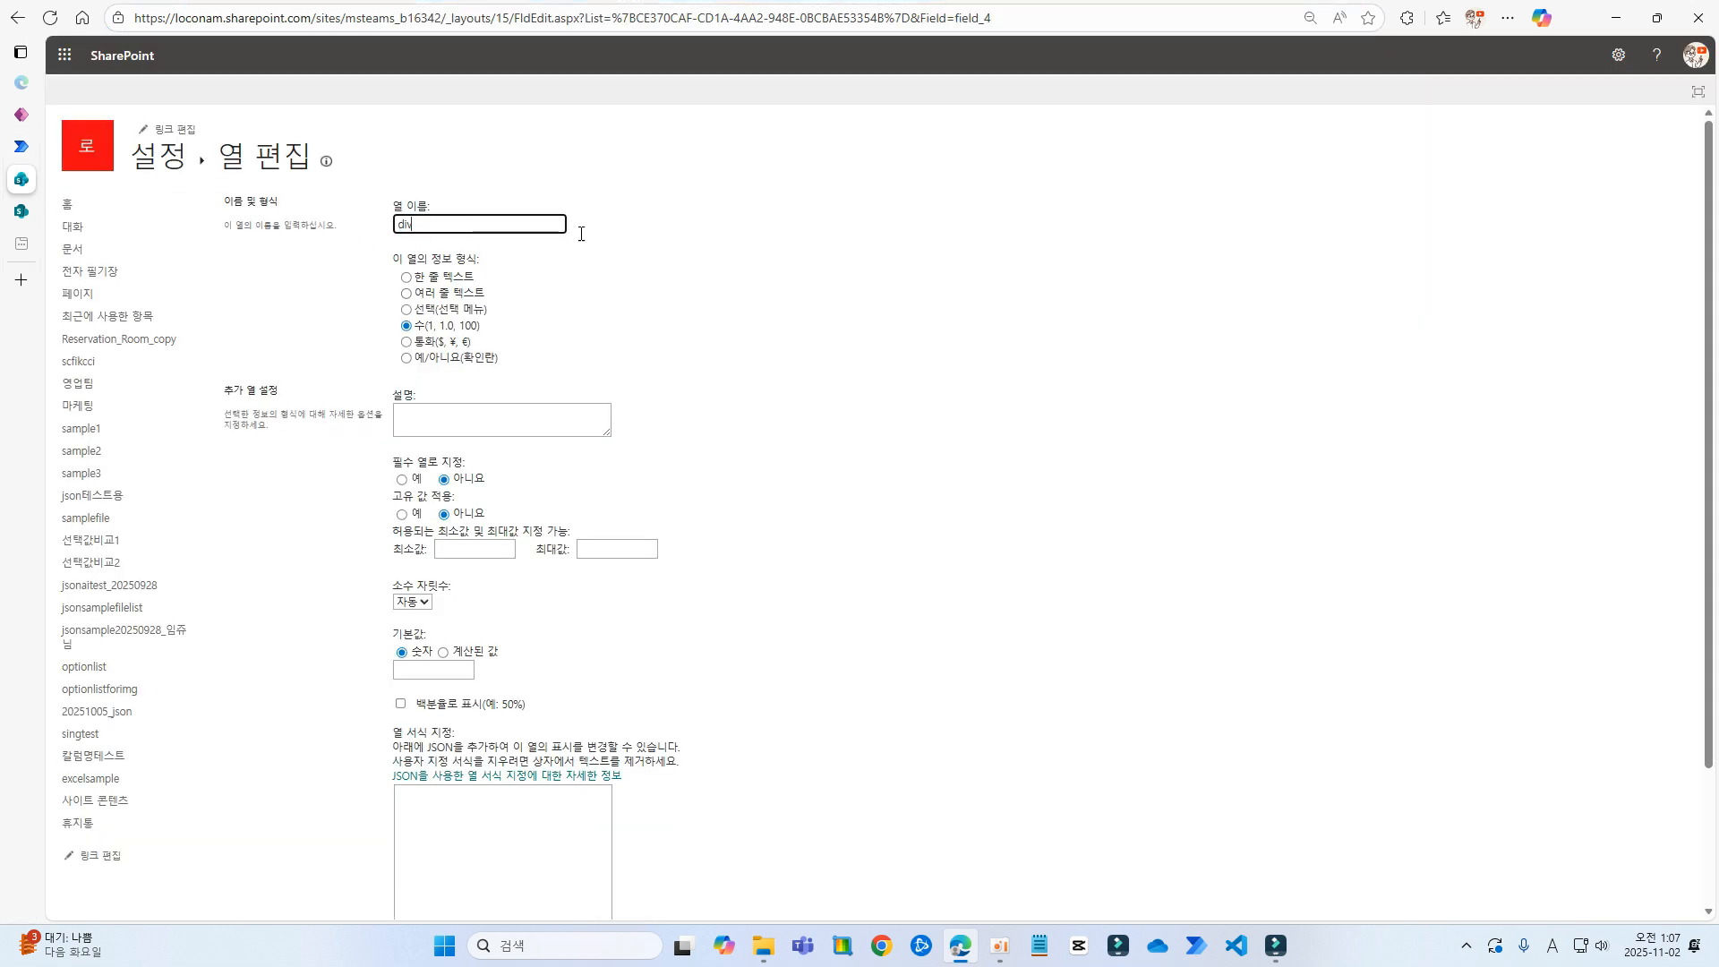
pyautogui.moveTo(955, 18); pyautogui.dragTo(1098, 39)
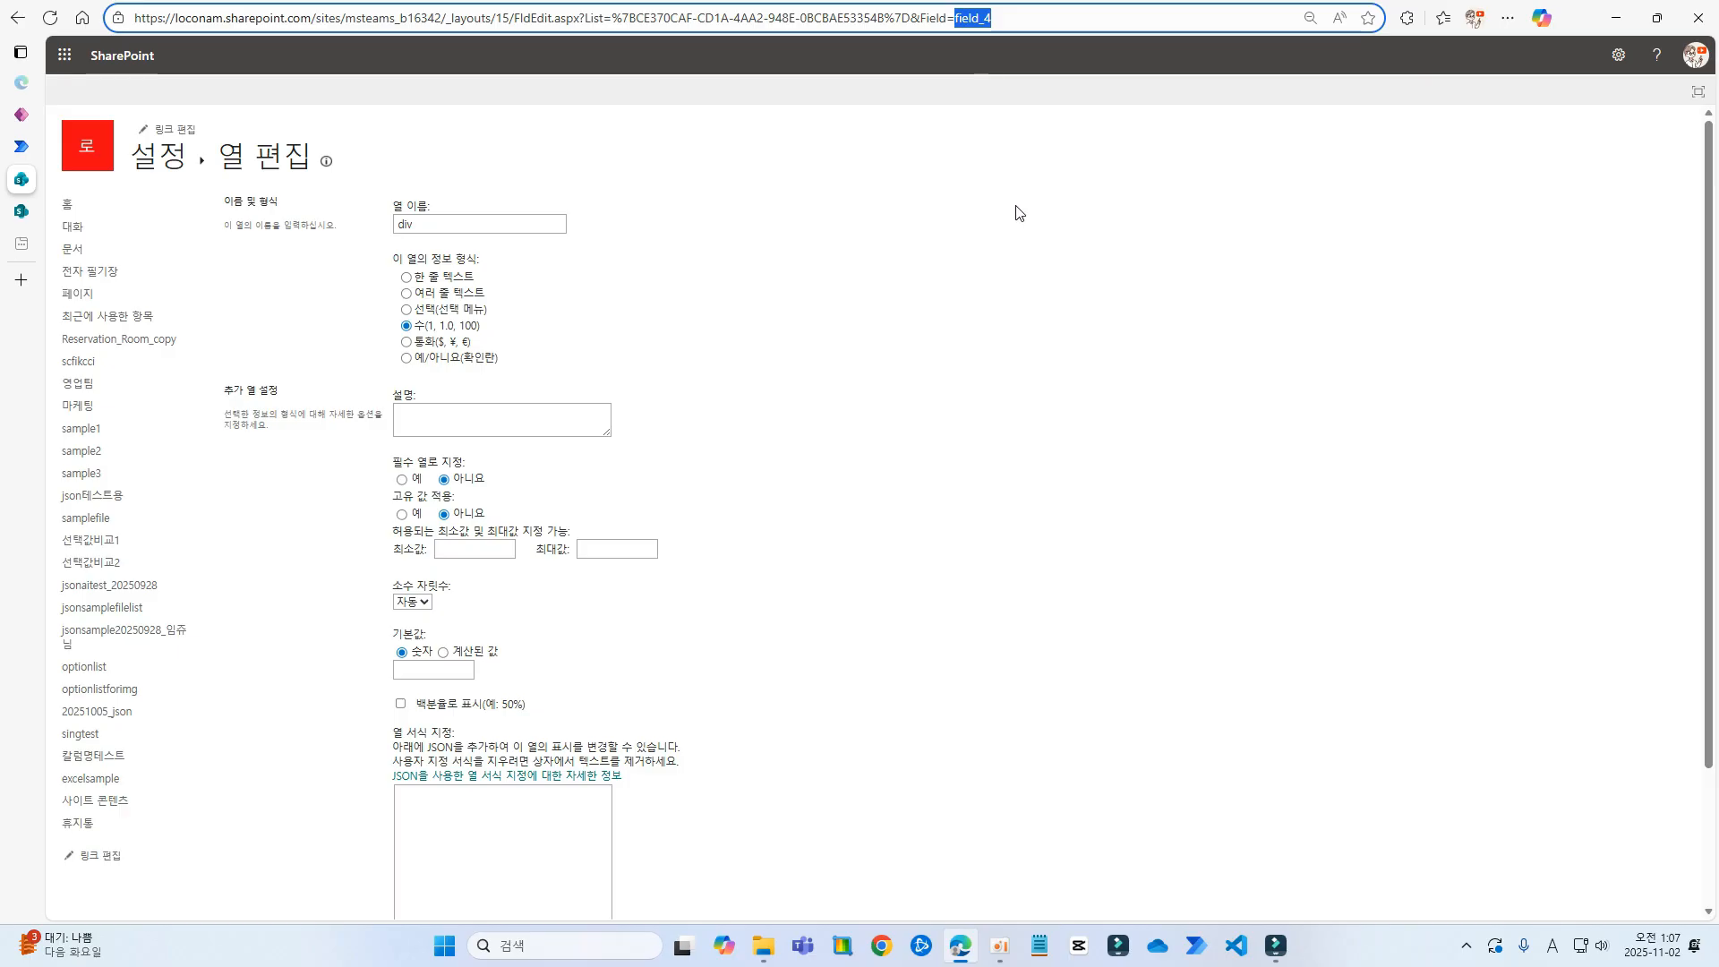
# Switch to Power Apps, insert a blank vertical gallery connected to excelsample, and place a text label in its template's upper-left corner
pyautogui.click(20, 120)
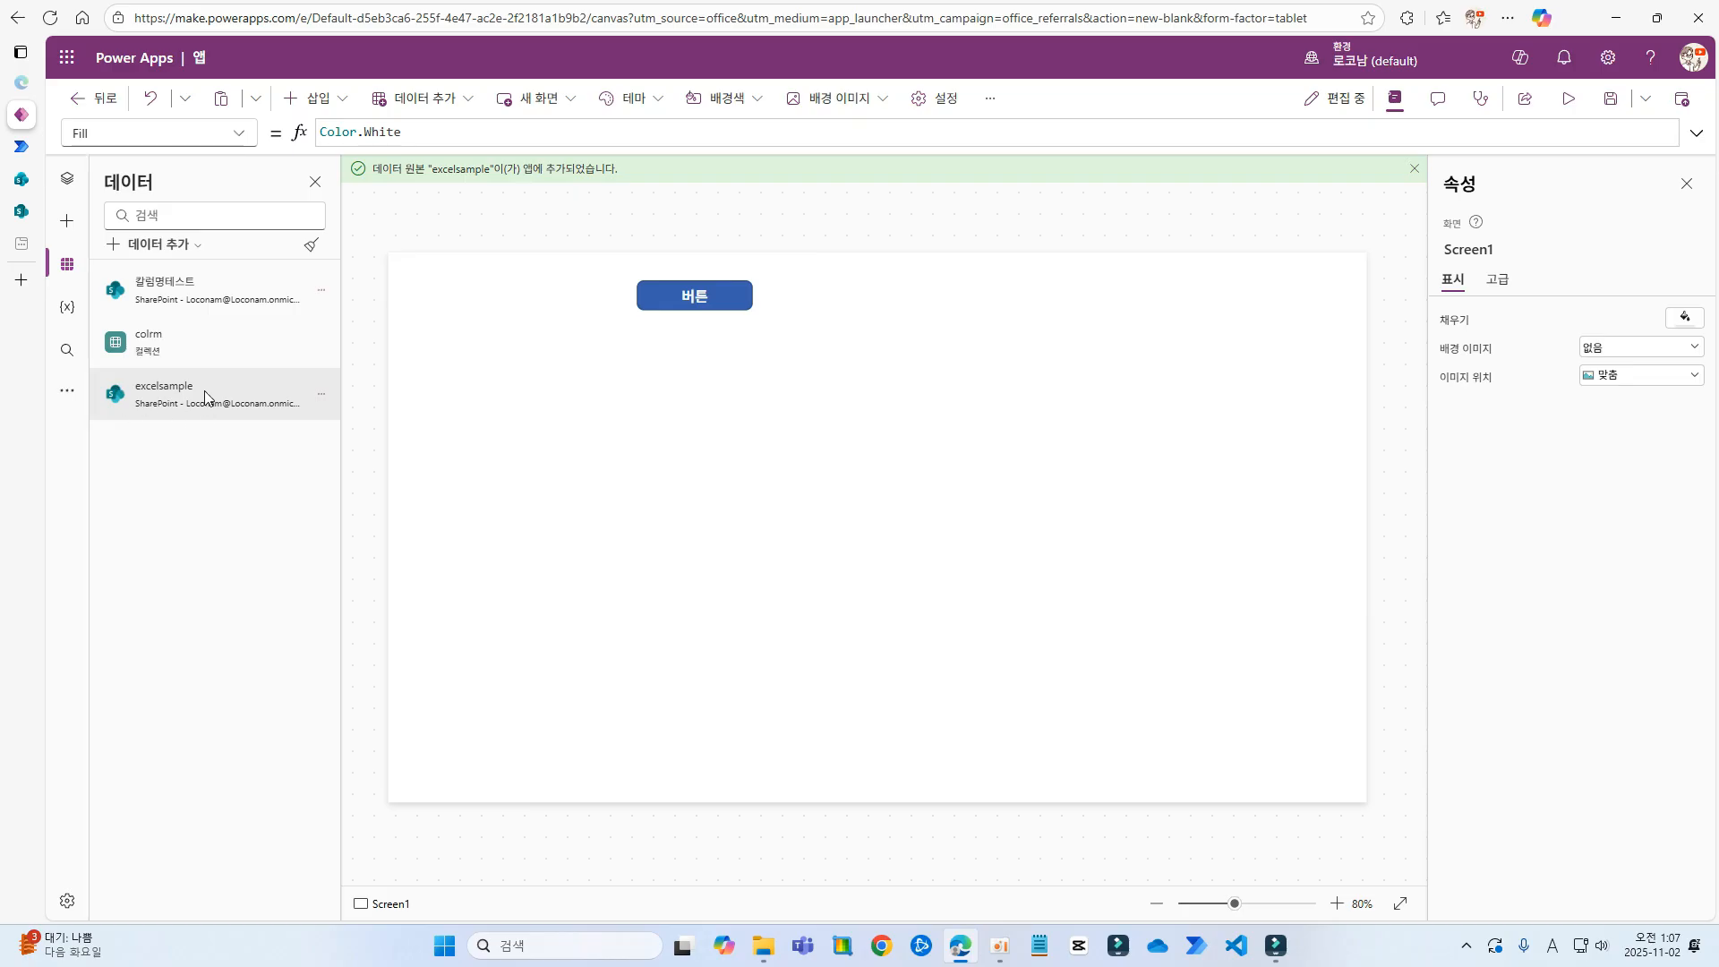
pyautogui.click(330, 103)
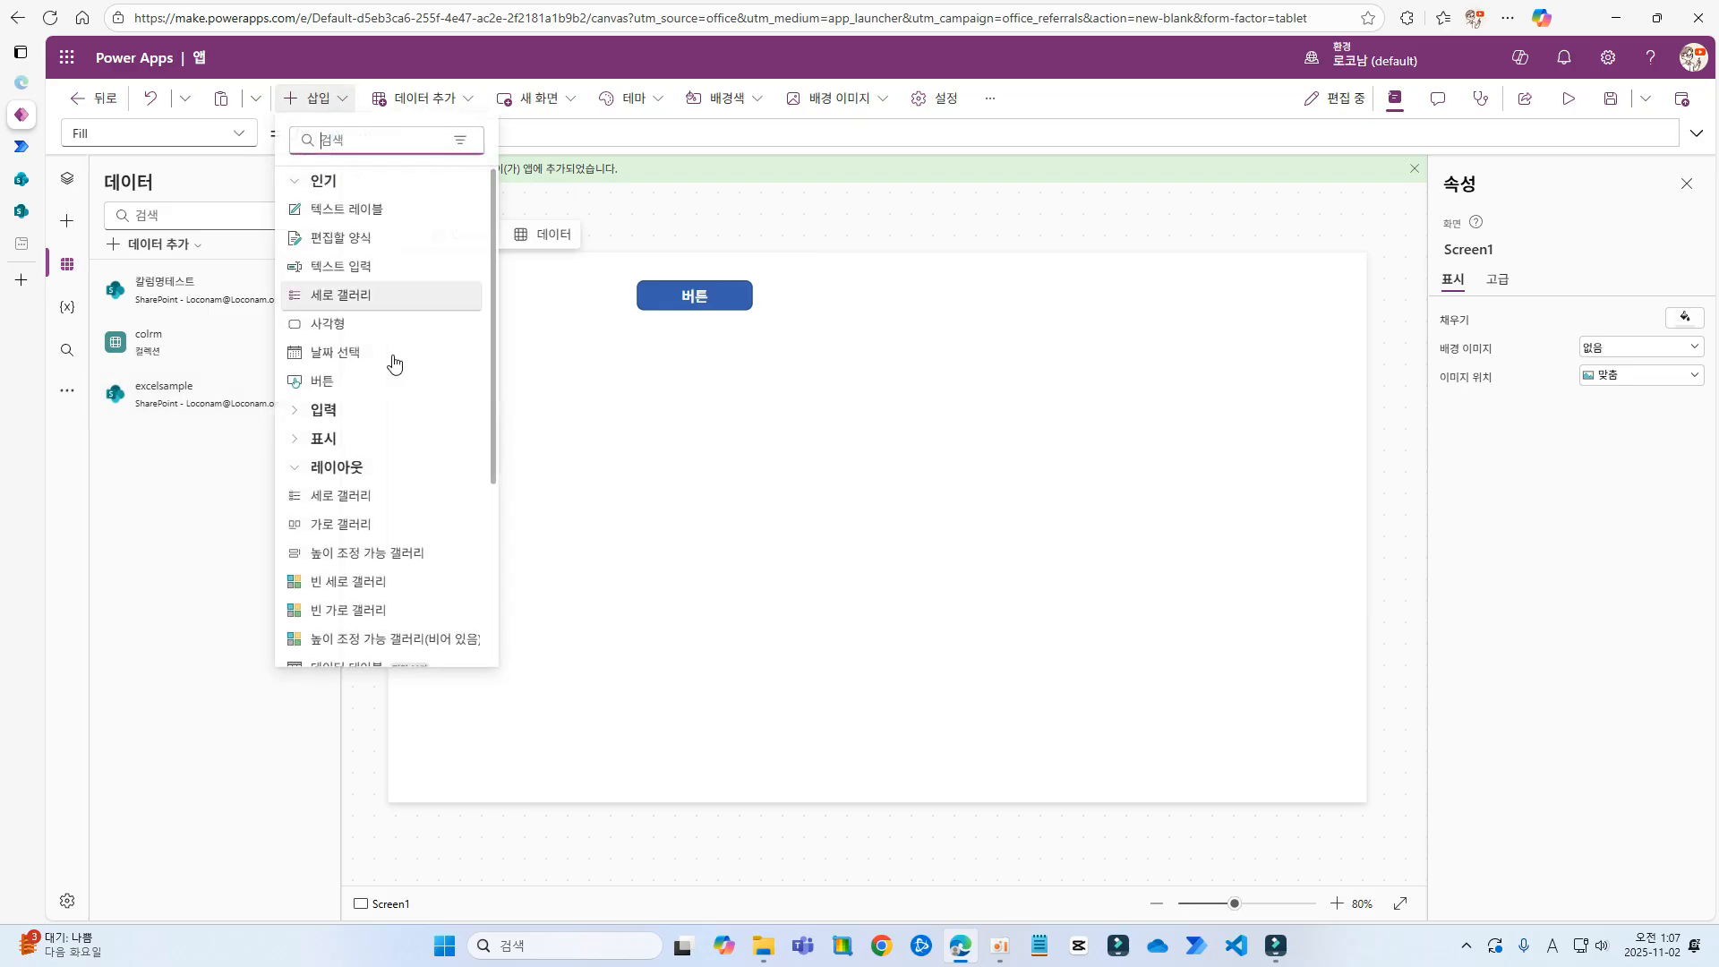
pyautogui.click(395, 582)
pyautogui.click(651, 553)
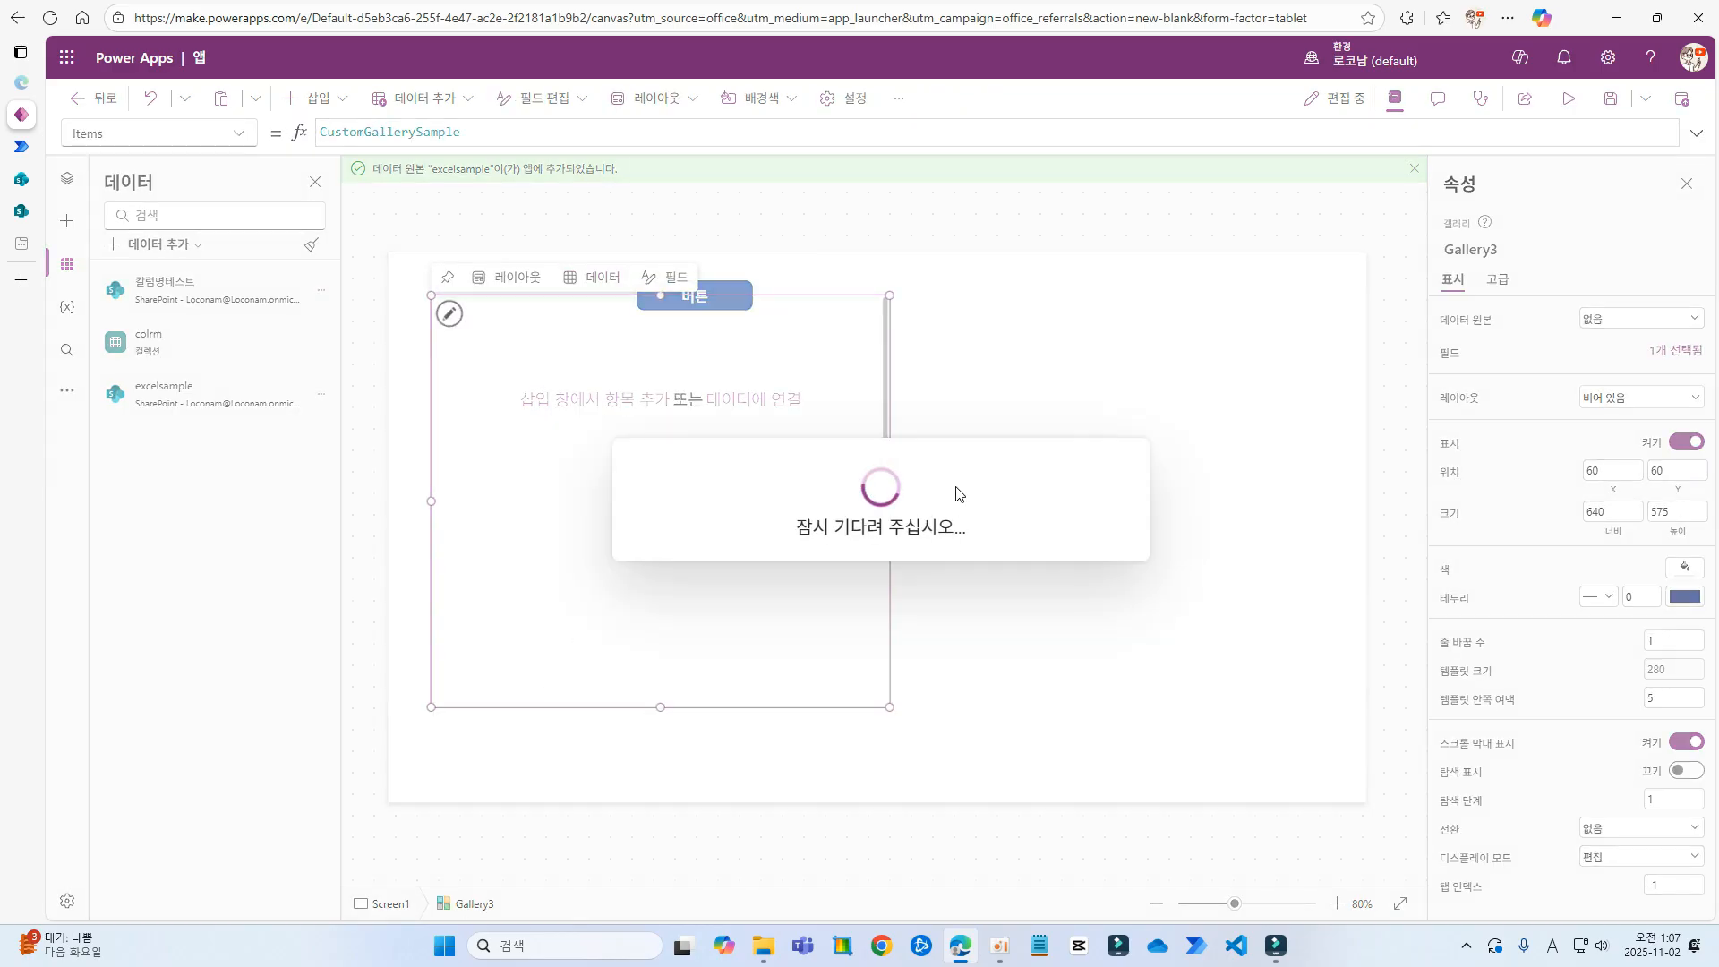
pyautogui.click(315, 99)
pyautogui.click(357, 209)
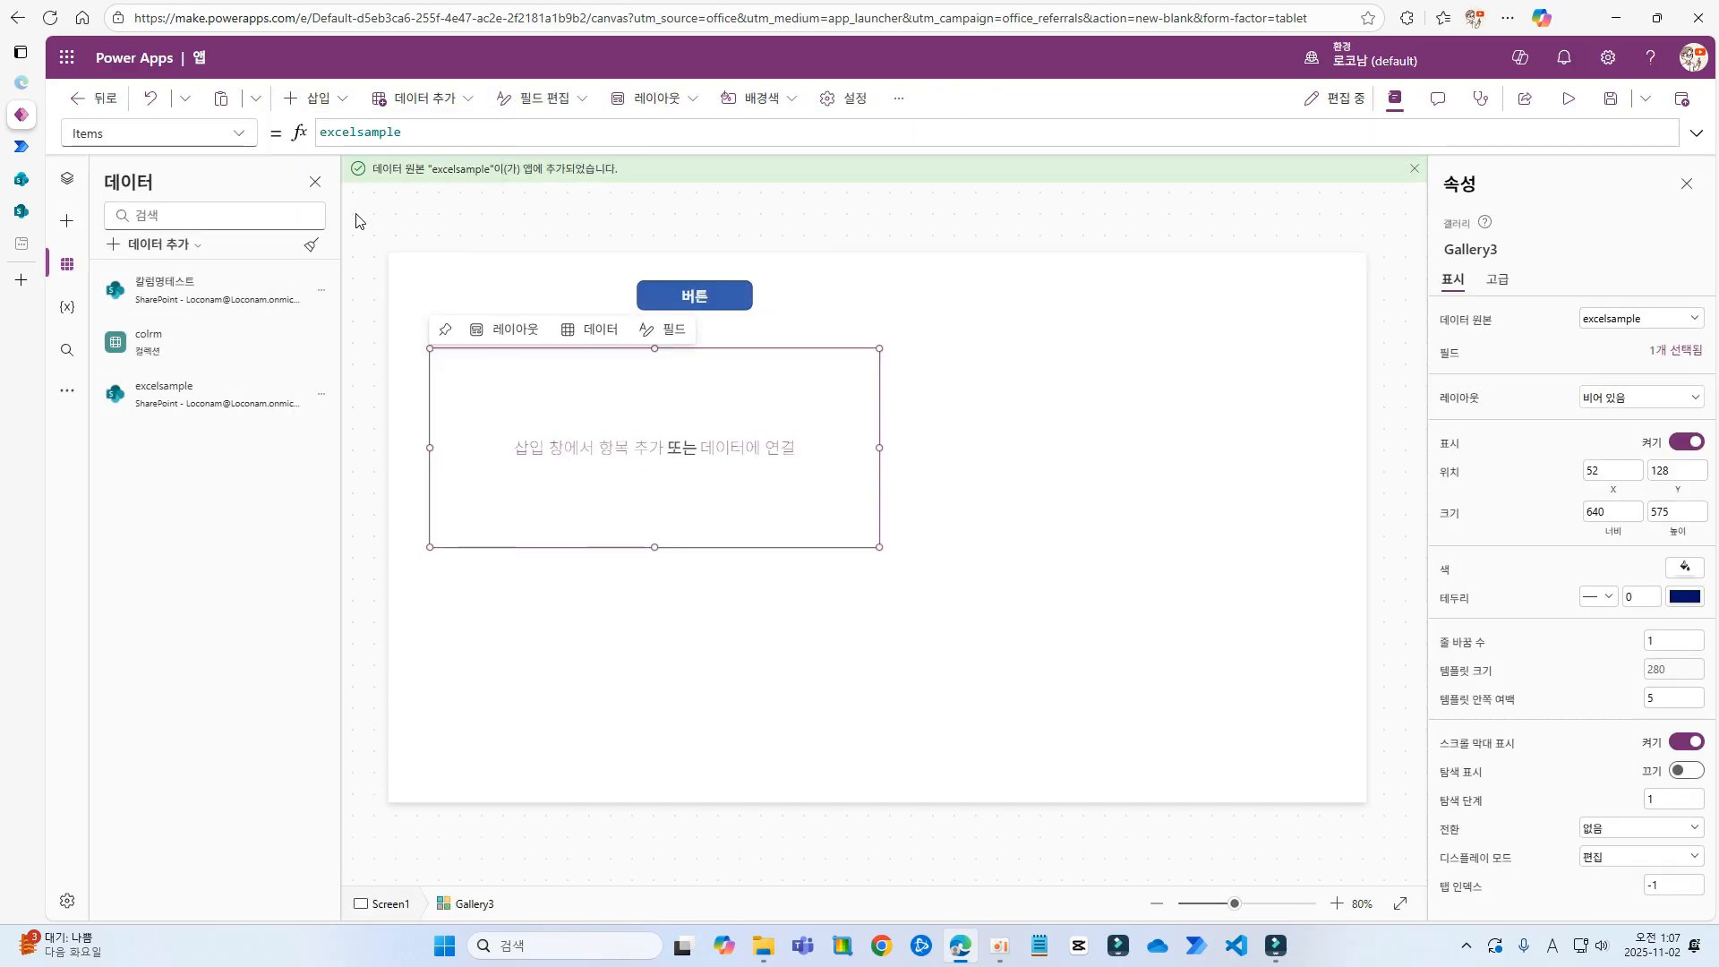
pyautogui.moveTo(510, 393); pyautogui.dragTo(482, 366)
# Set the gallery label's Text to ThisItem.사업자번호 and shrink the gallery's template size to 72
pyautogui.moveTo(380, 131); pyautogui.dragTo(814, 185)
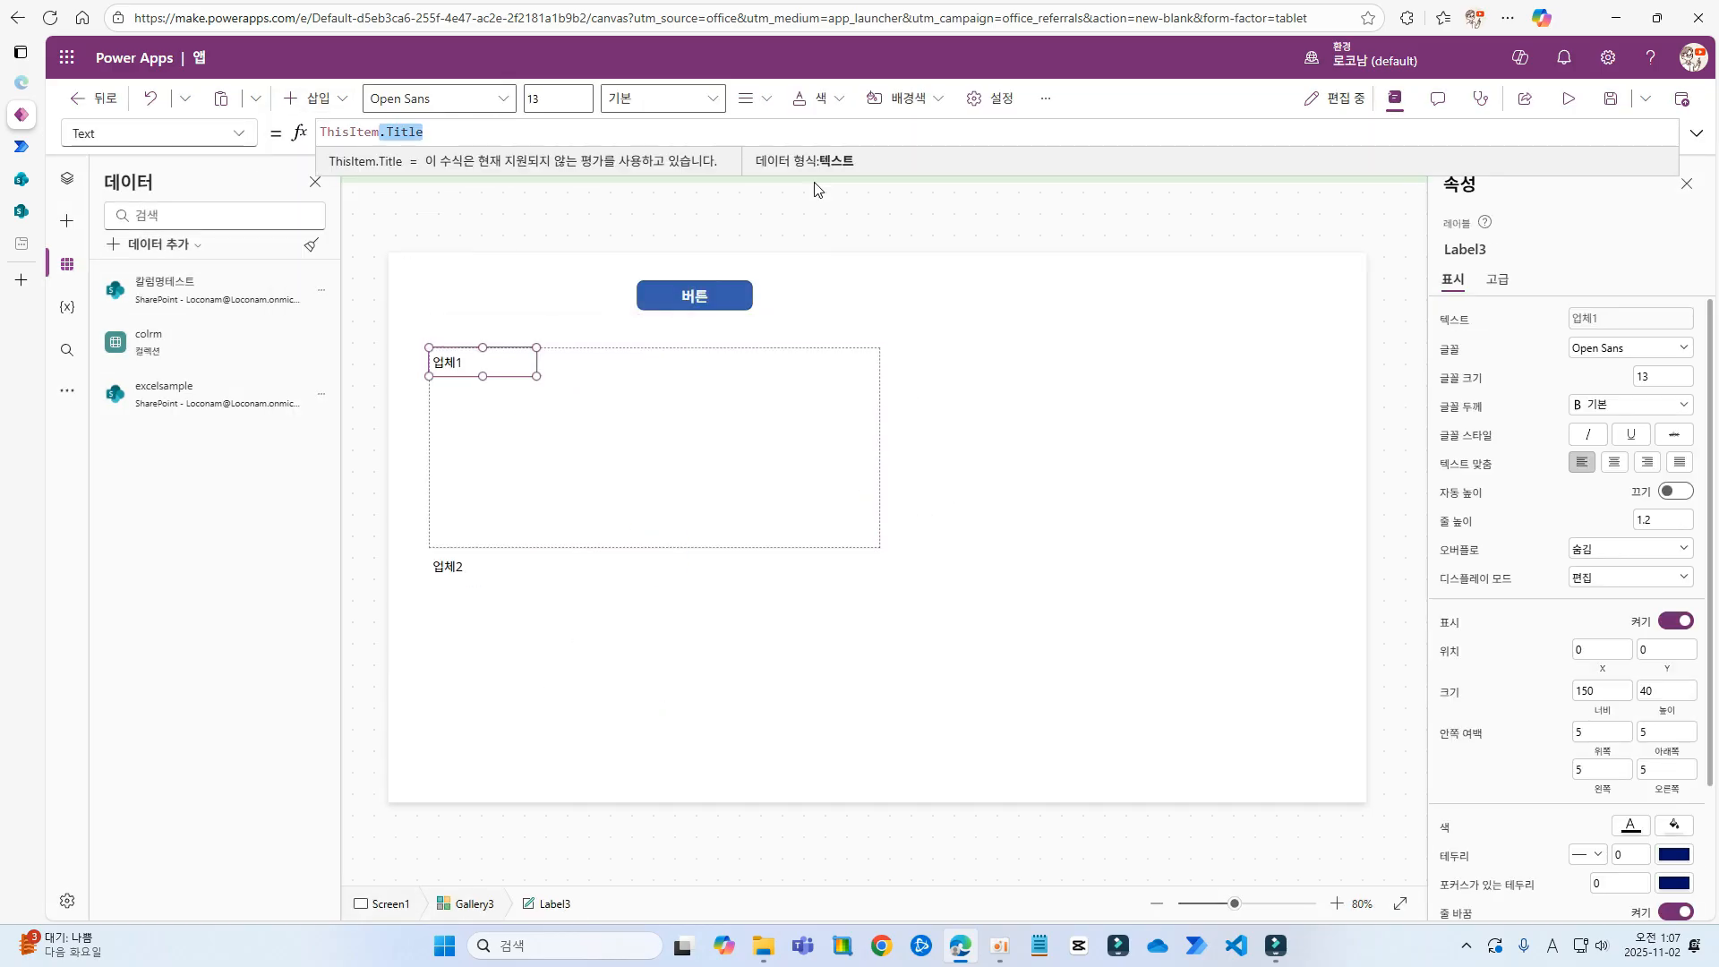
pyautogui.write('.')
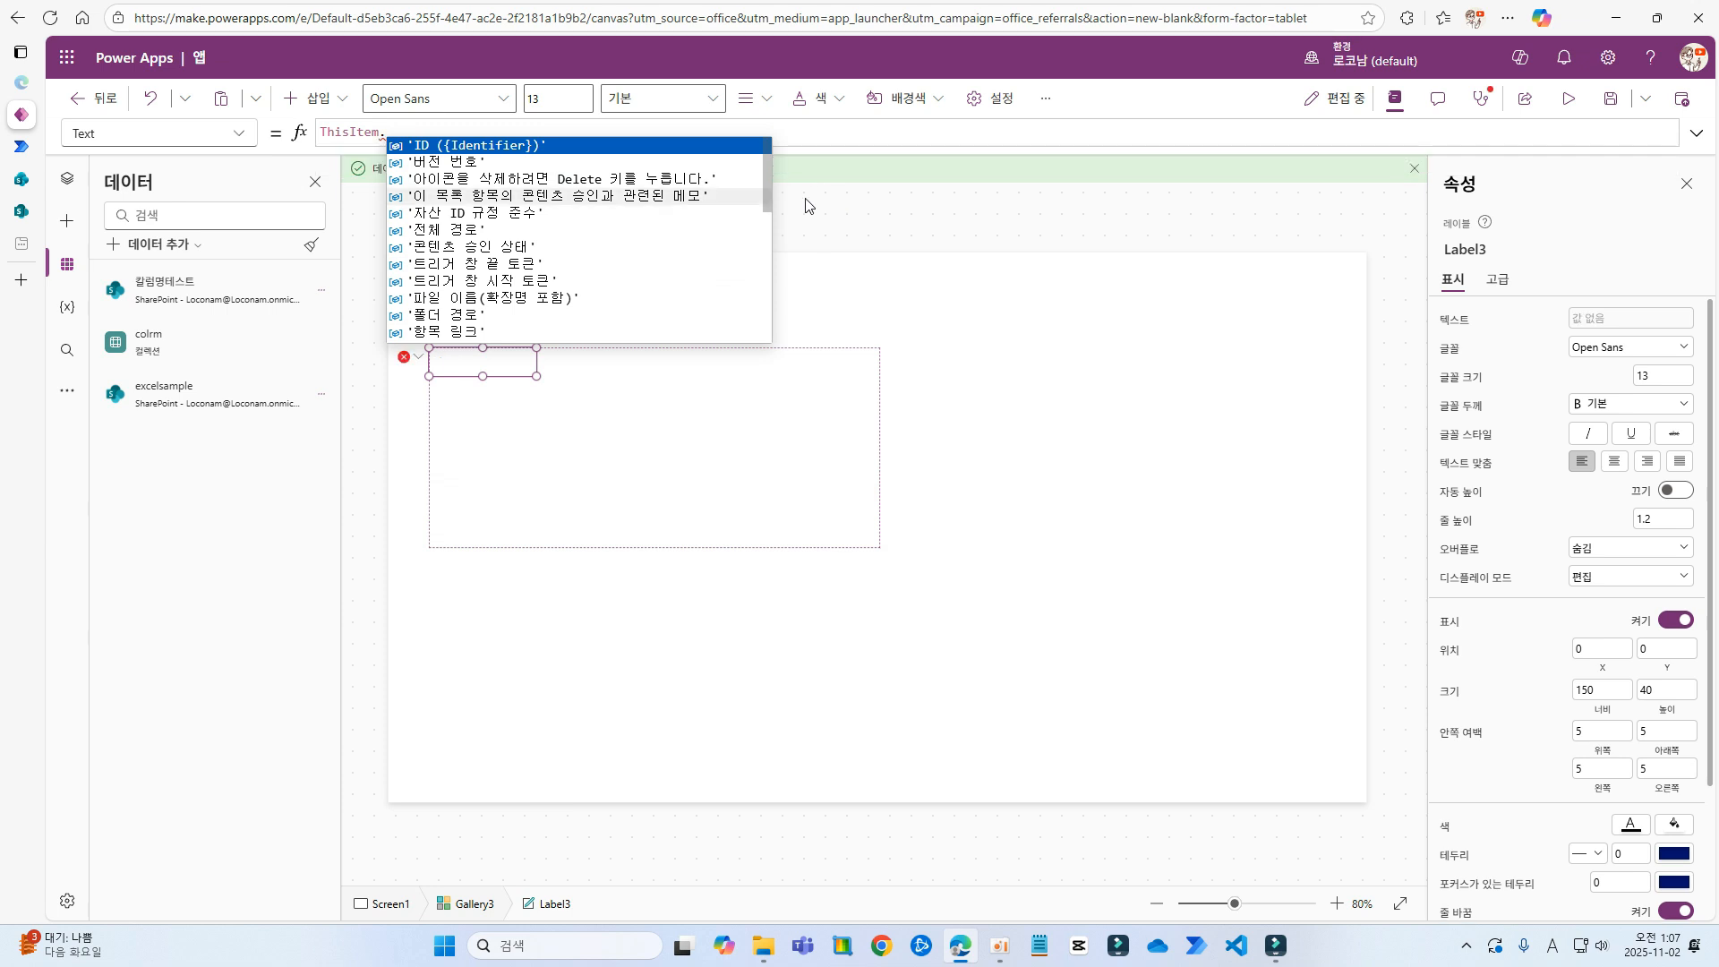
pyautogui.scroll(-5, 501, 265)
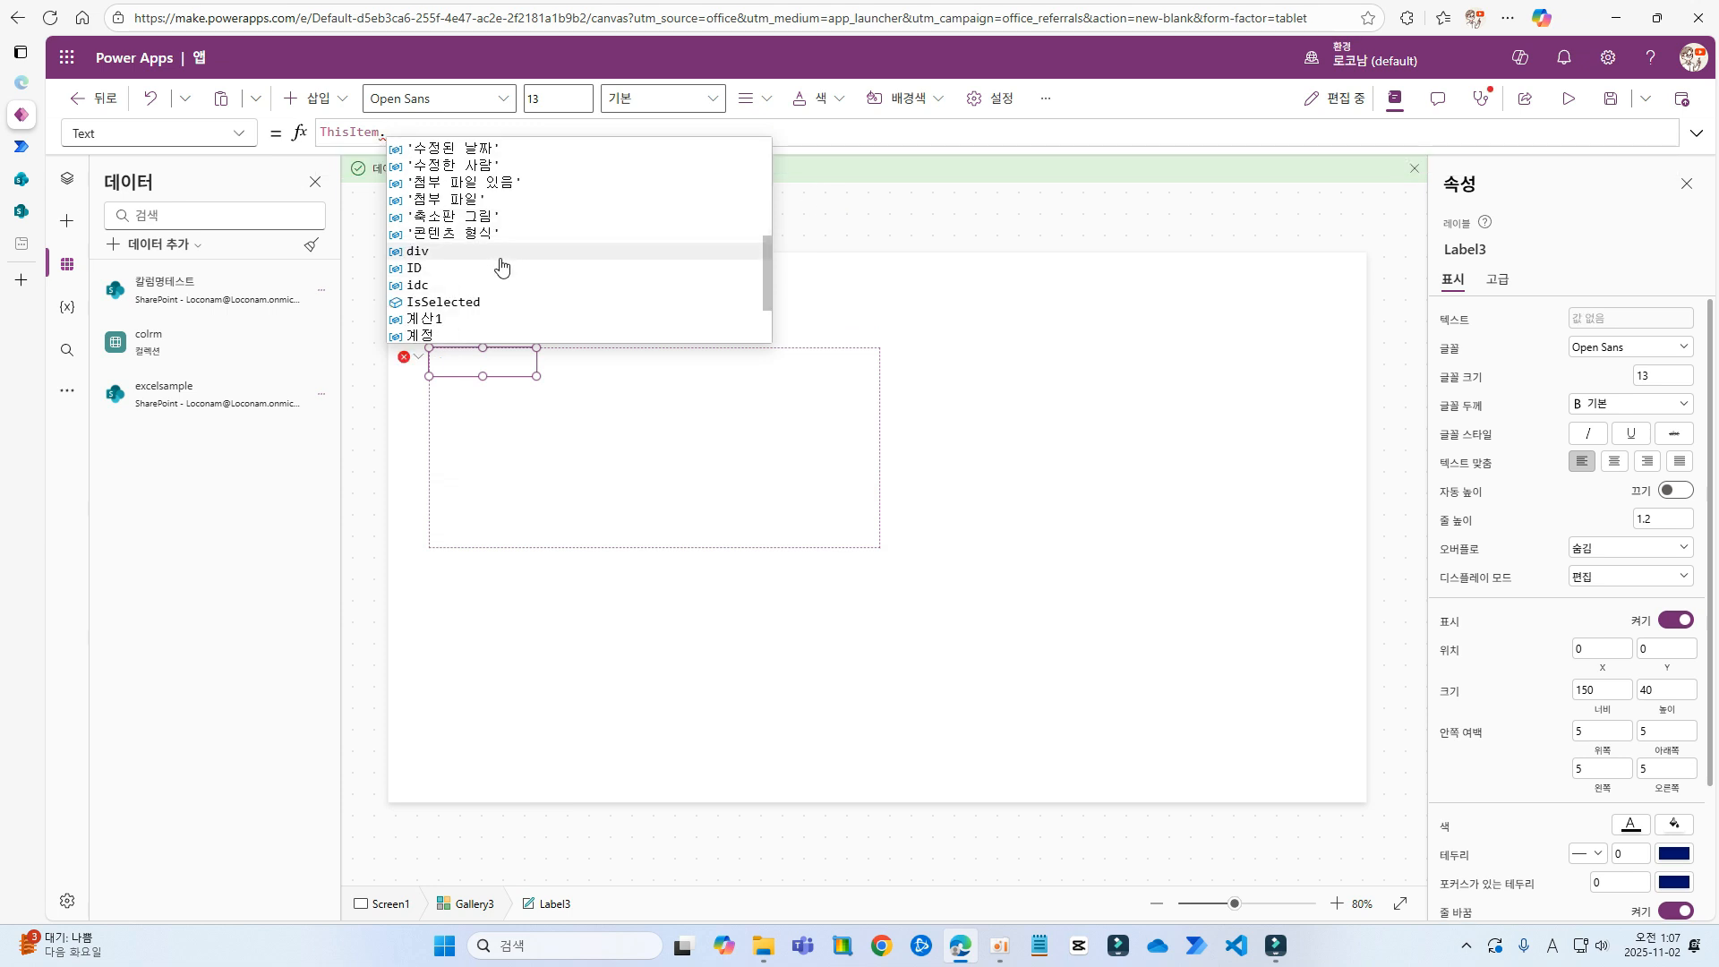
pyautogui.scroll(-2, 501, 264)
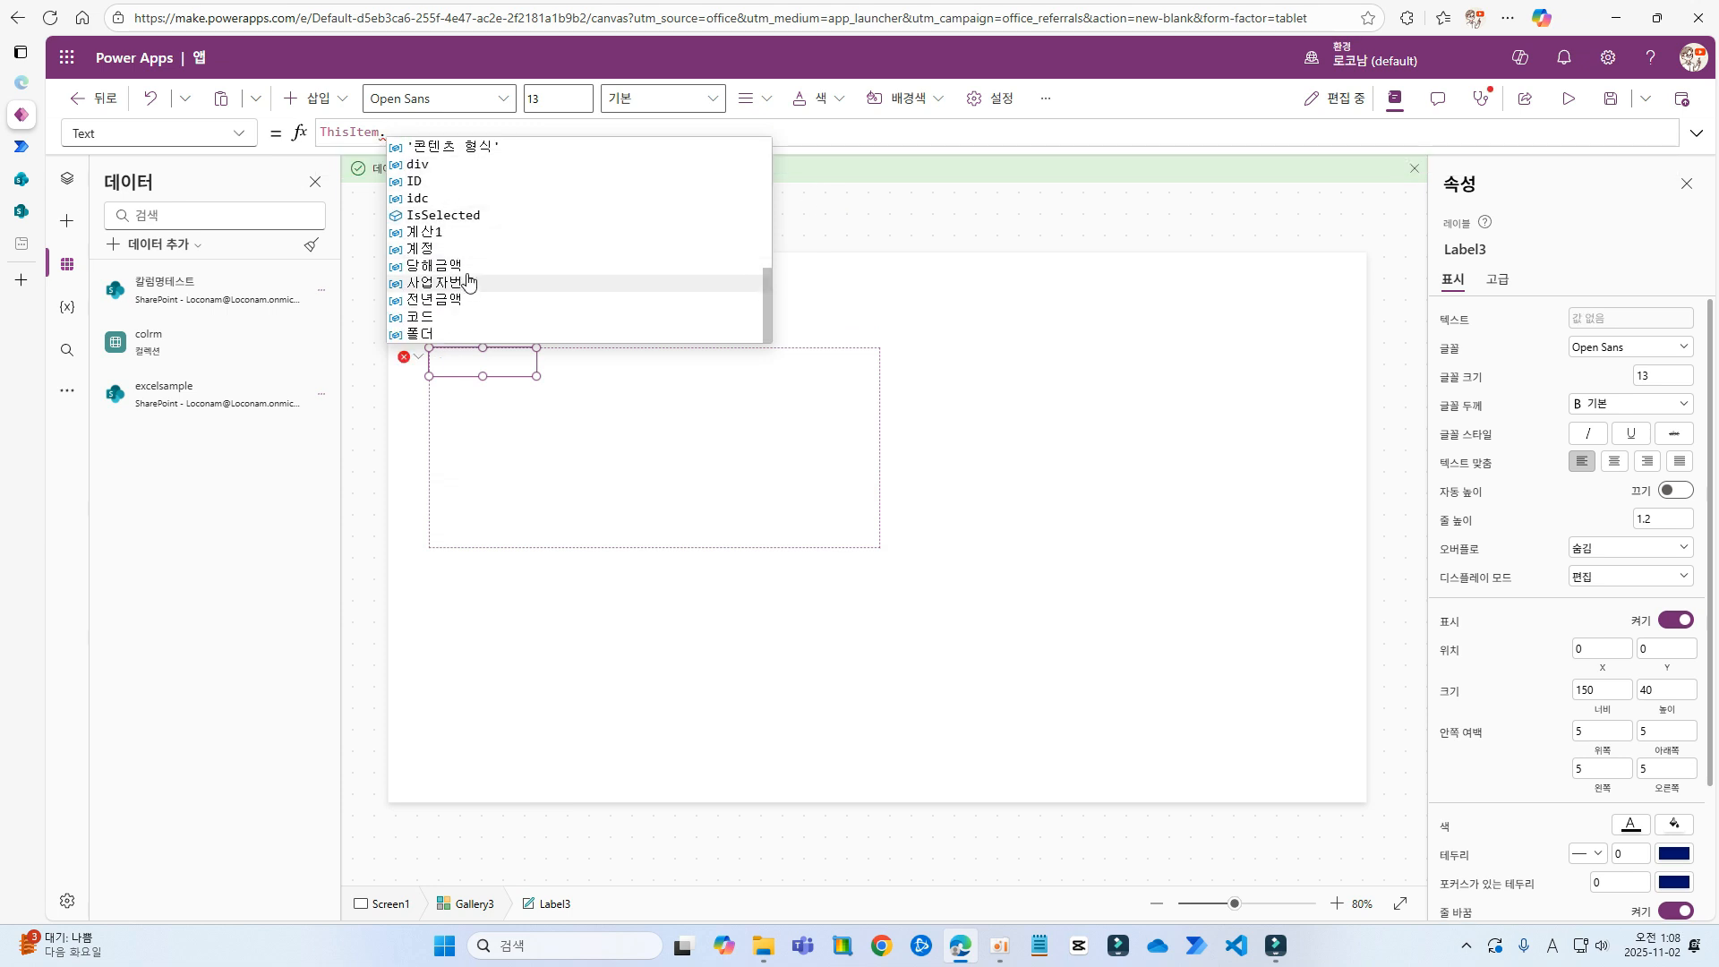
pyautogui.click(468, 282)
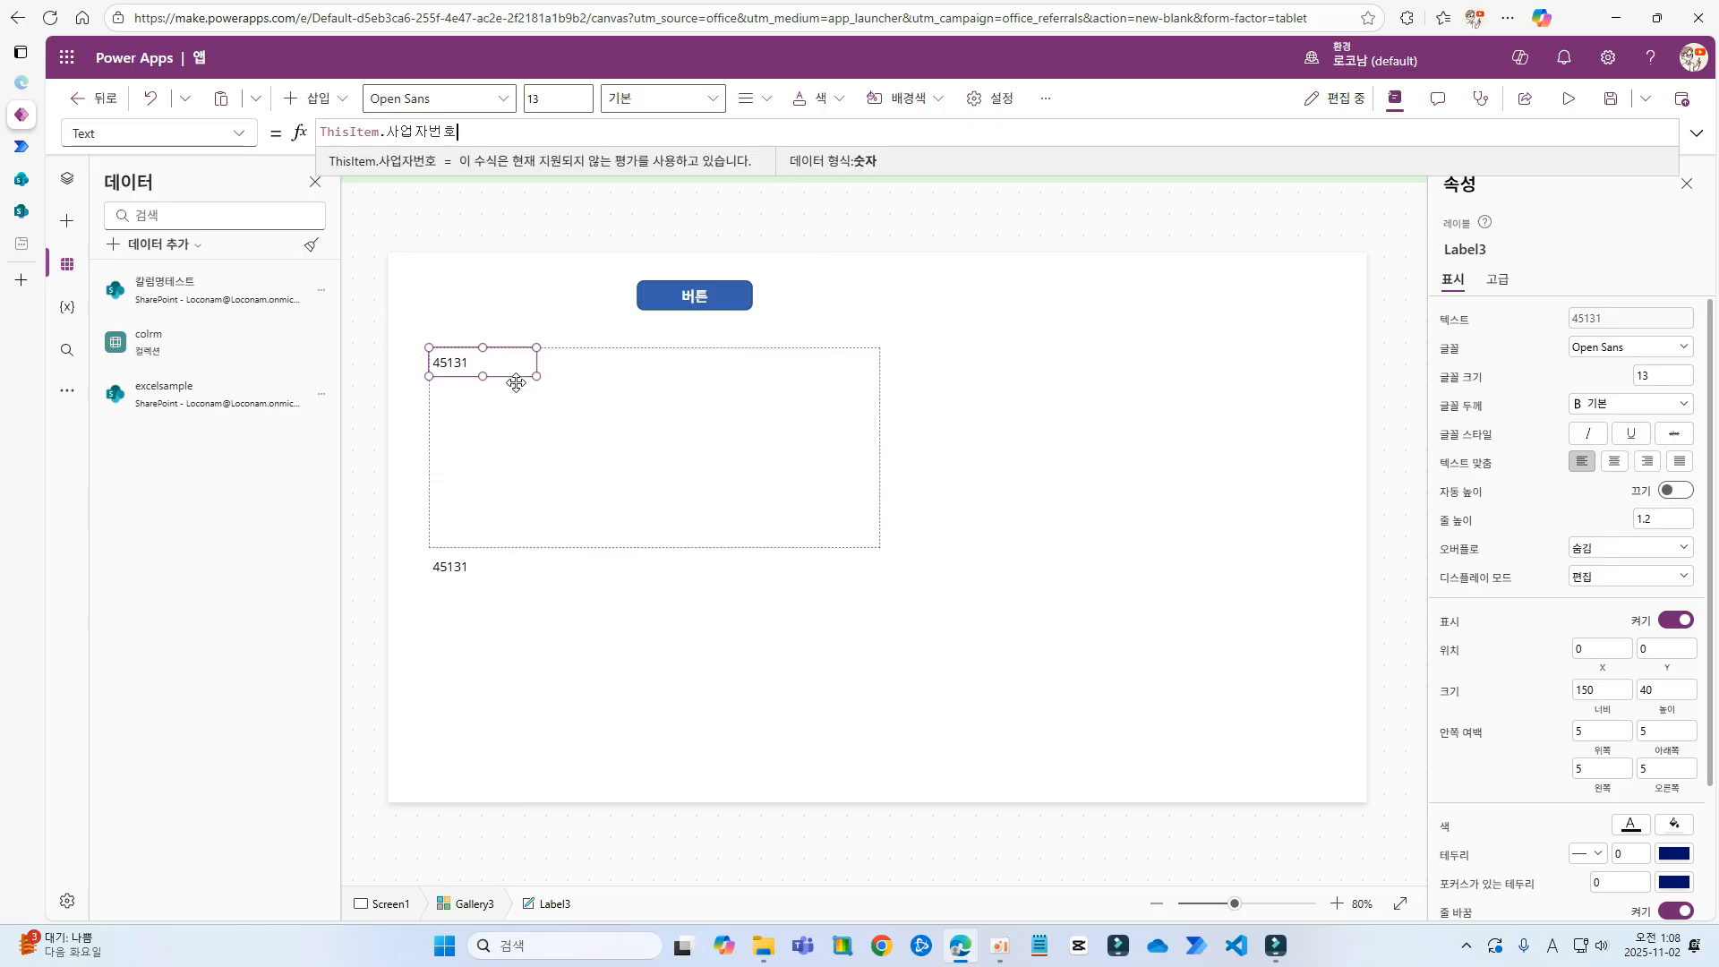
pyautogui.click(565, 473)
pyautogui.moveTo(665, 549); pyautogui.dragTo(499, 391)
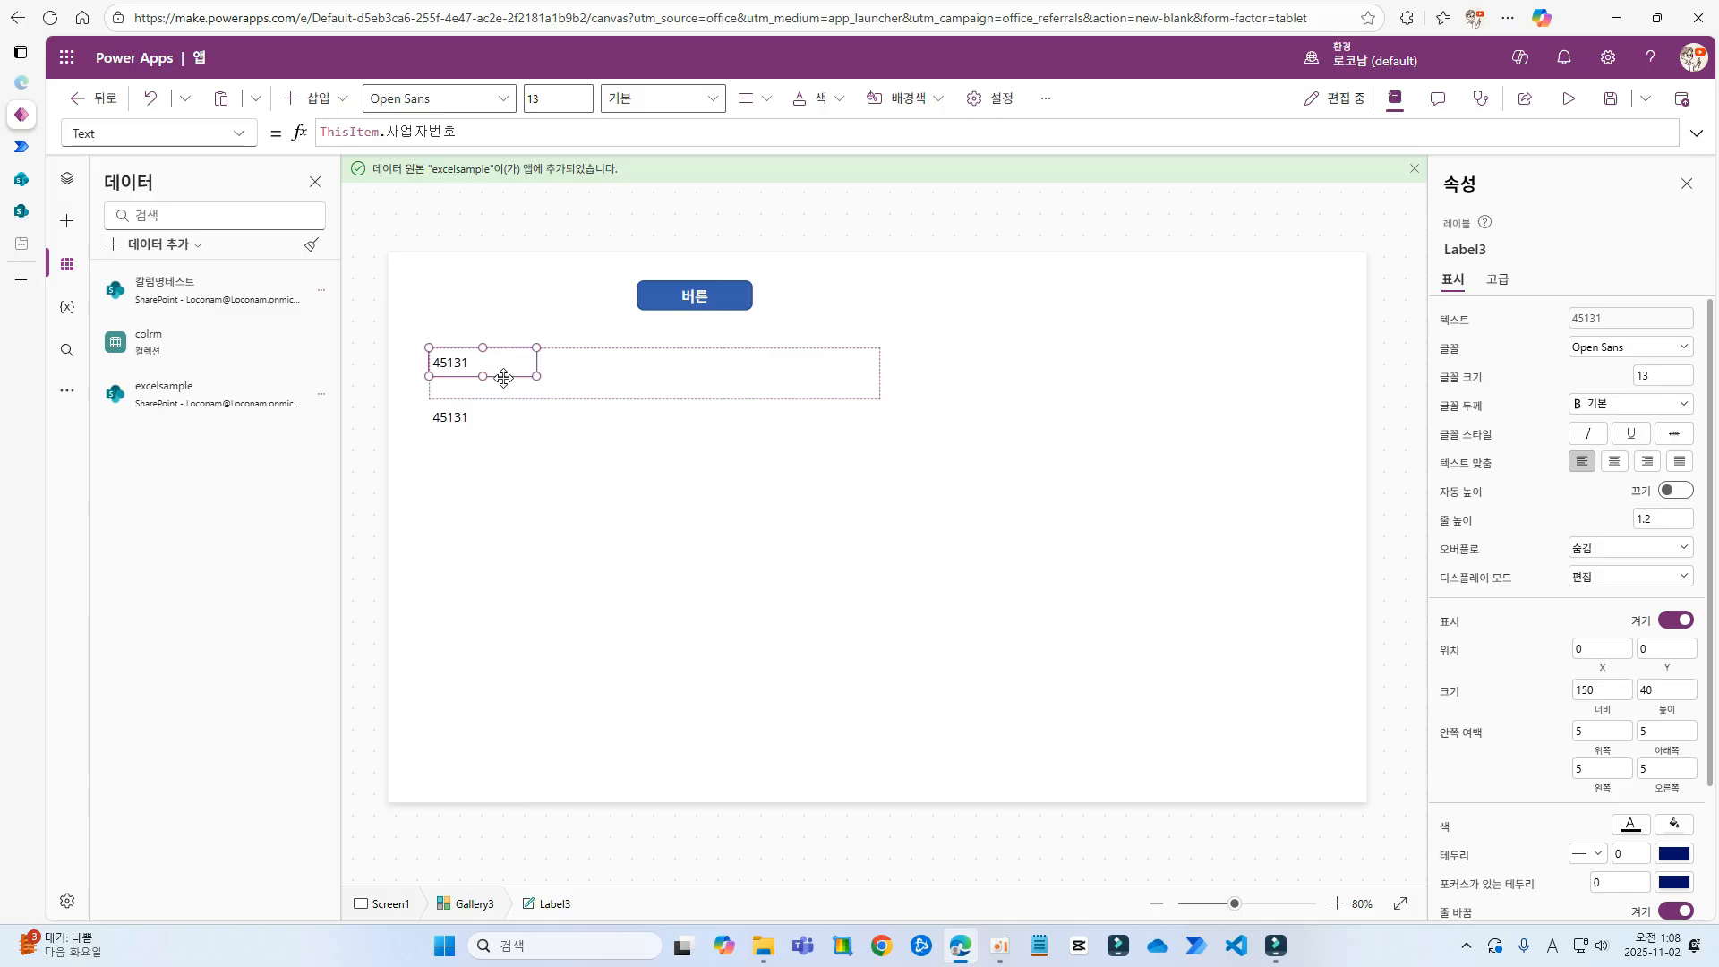
pyautogui.click(387, 131)
pyautogui.moveTo(387, 132); pyautogui.dragTo(459, 132)
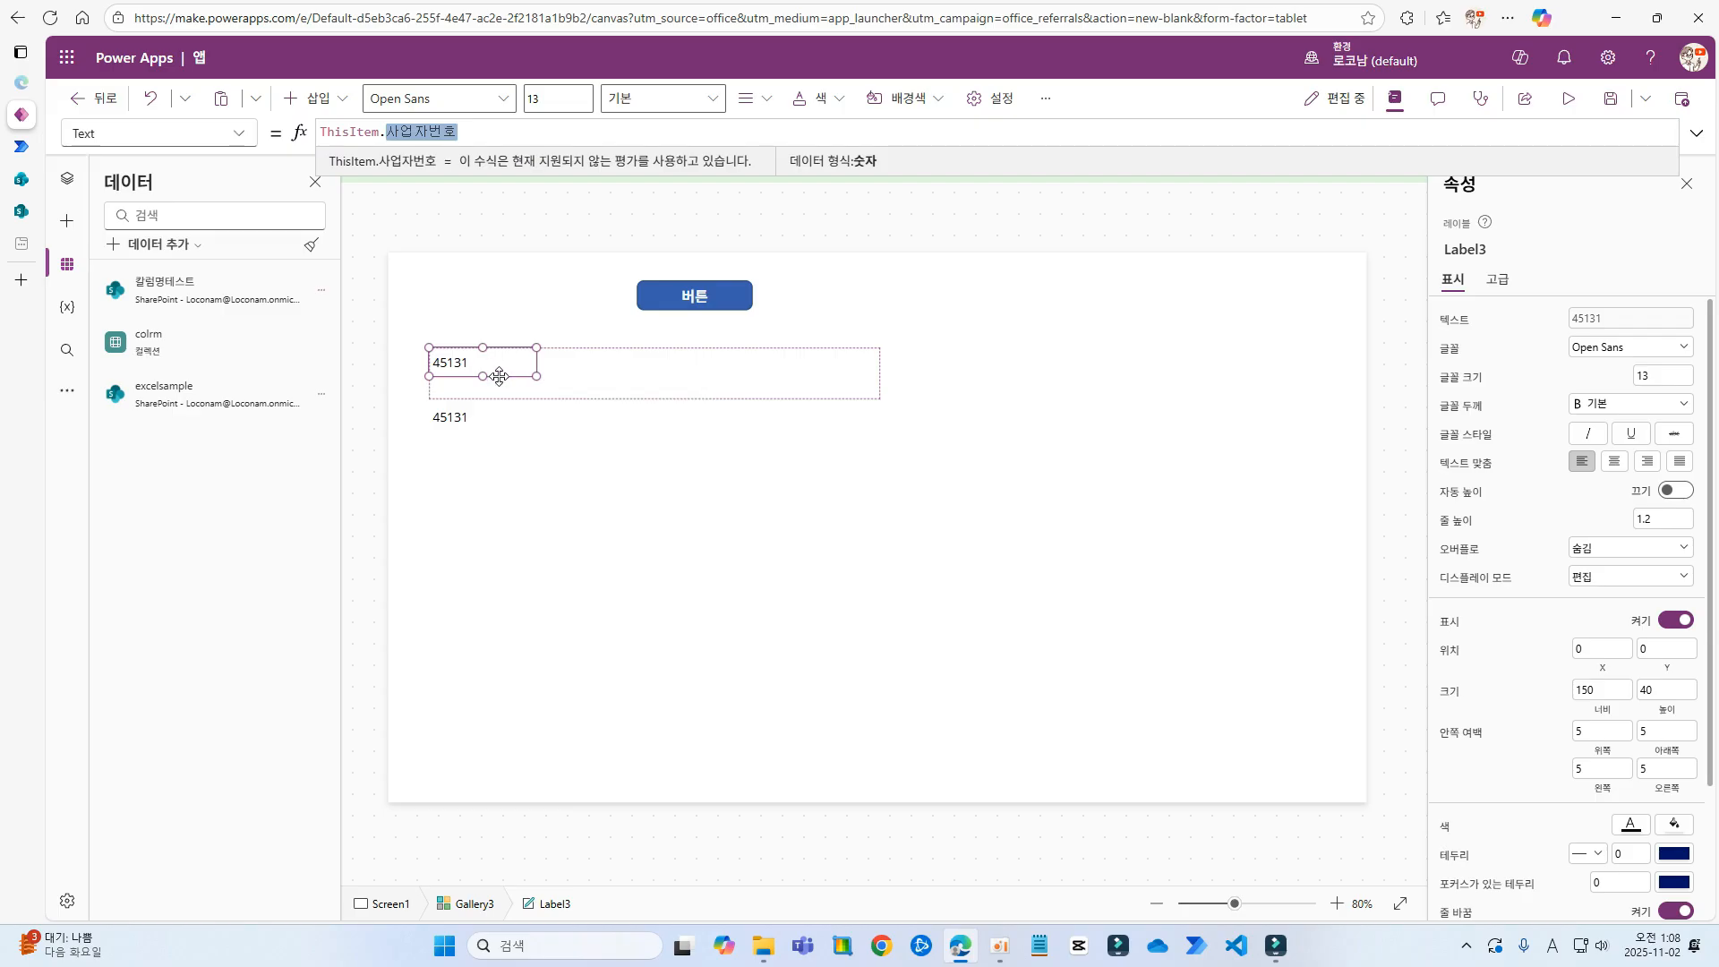
# Set the button's OnSelect formula to ClearCollect(colrm,excelsample)
pyautogui.click(546, 373)
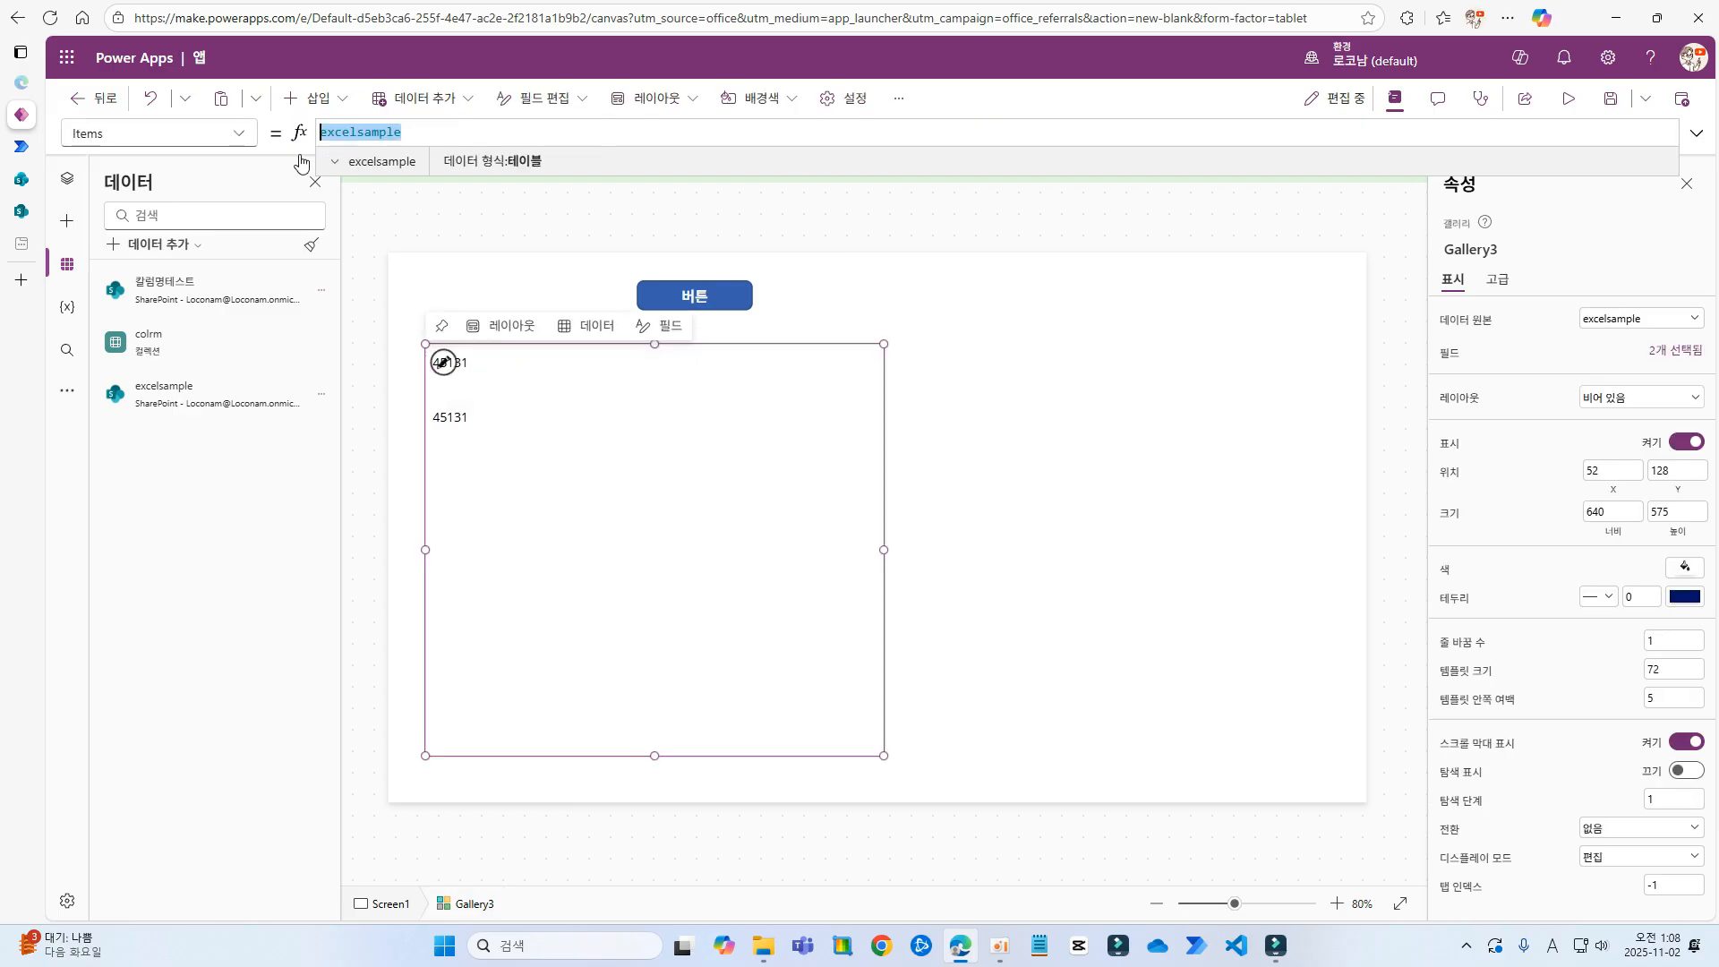
pyautogui.click(737, 299)
pyautogui.click(496, 135)
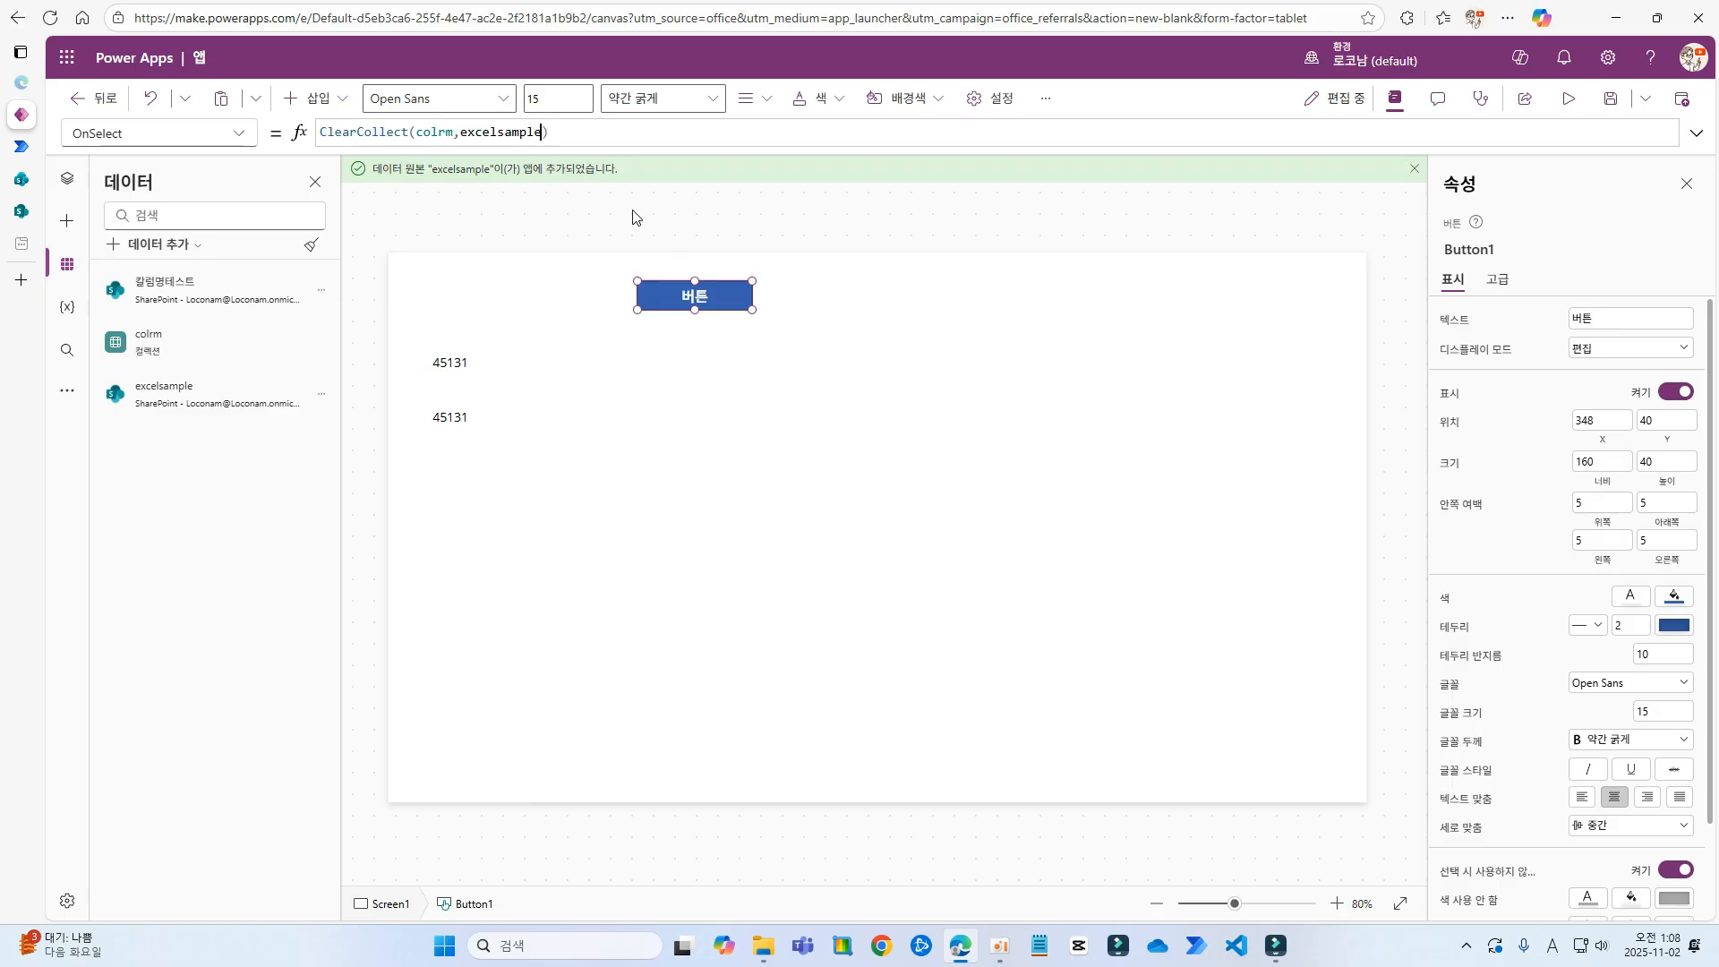
# Narrow the gallery to a width of 468 and place a duplicate of it beside the original at X 675
pyautogui.click(842, 465)
pyautogui.moveTo(883, 549); pyautogui.dragTo(760, 549)
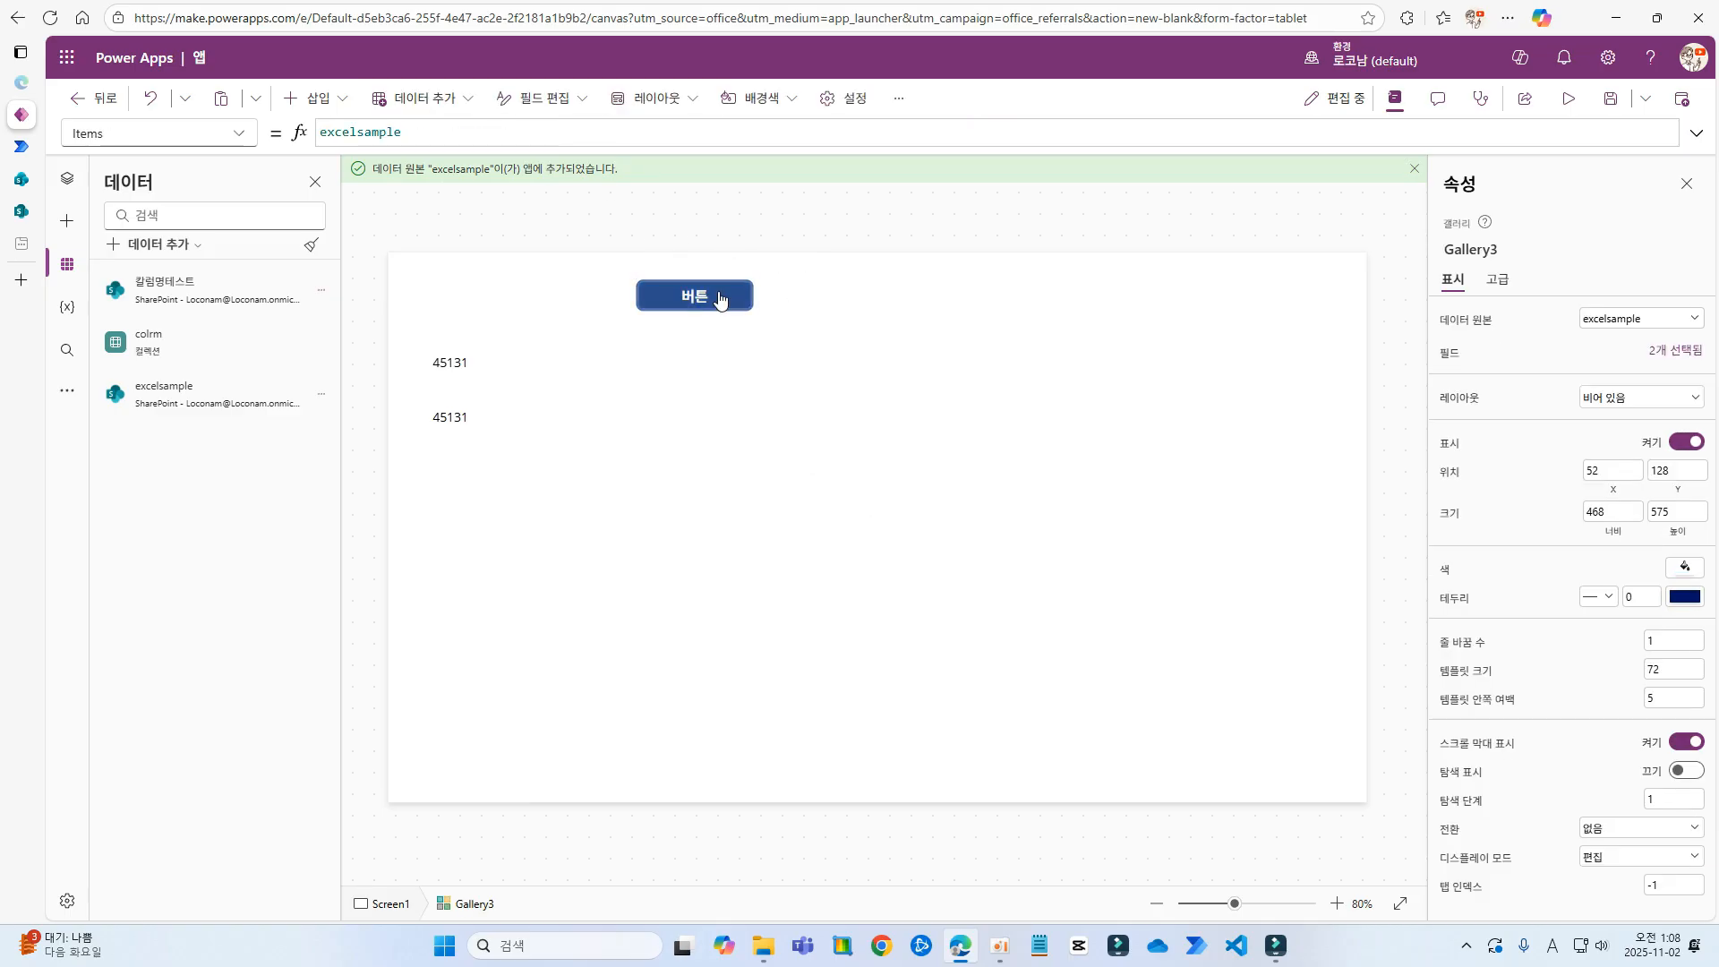
pyautogui.hotkey('ctrl', 'c')
pyautogui.hotkey('ctrl', 'v')
pyautogui.moveTo(435, 492); pyautogui.dragTo(902, 507)
# Set the duplicate gallery's Items to the colrm collection named in the button's OnSelect formula
pyautogui.click(695, 296)
pyautogui.doubleClick(433, 132)
pyautogui.hotkey('ctrl', 'c')
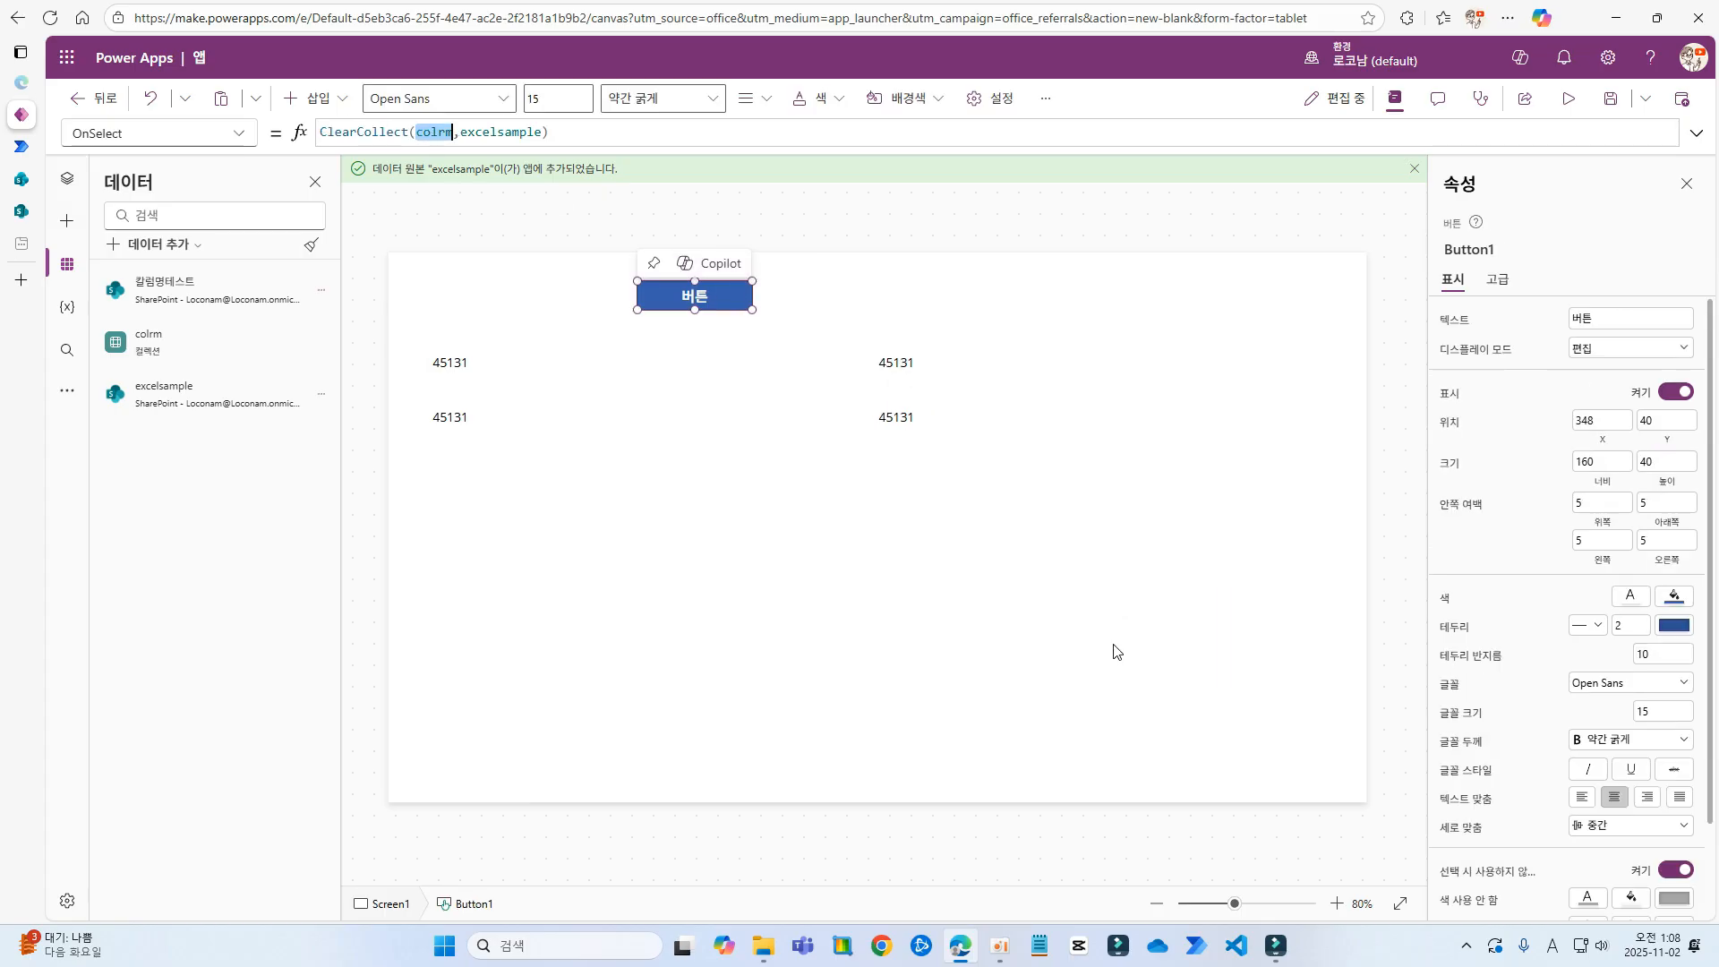
pyautogui.click(1113, 644)
pyautogui.click(441, 132)
pyautogui.hotkey('ctrl', 'a')
pyautogui.hotkey('ctrl', 'v')
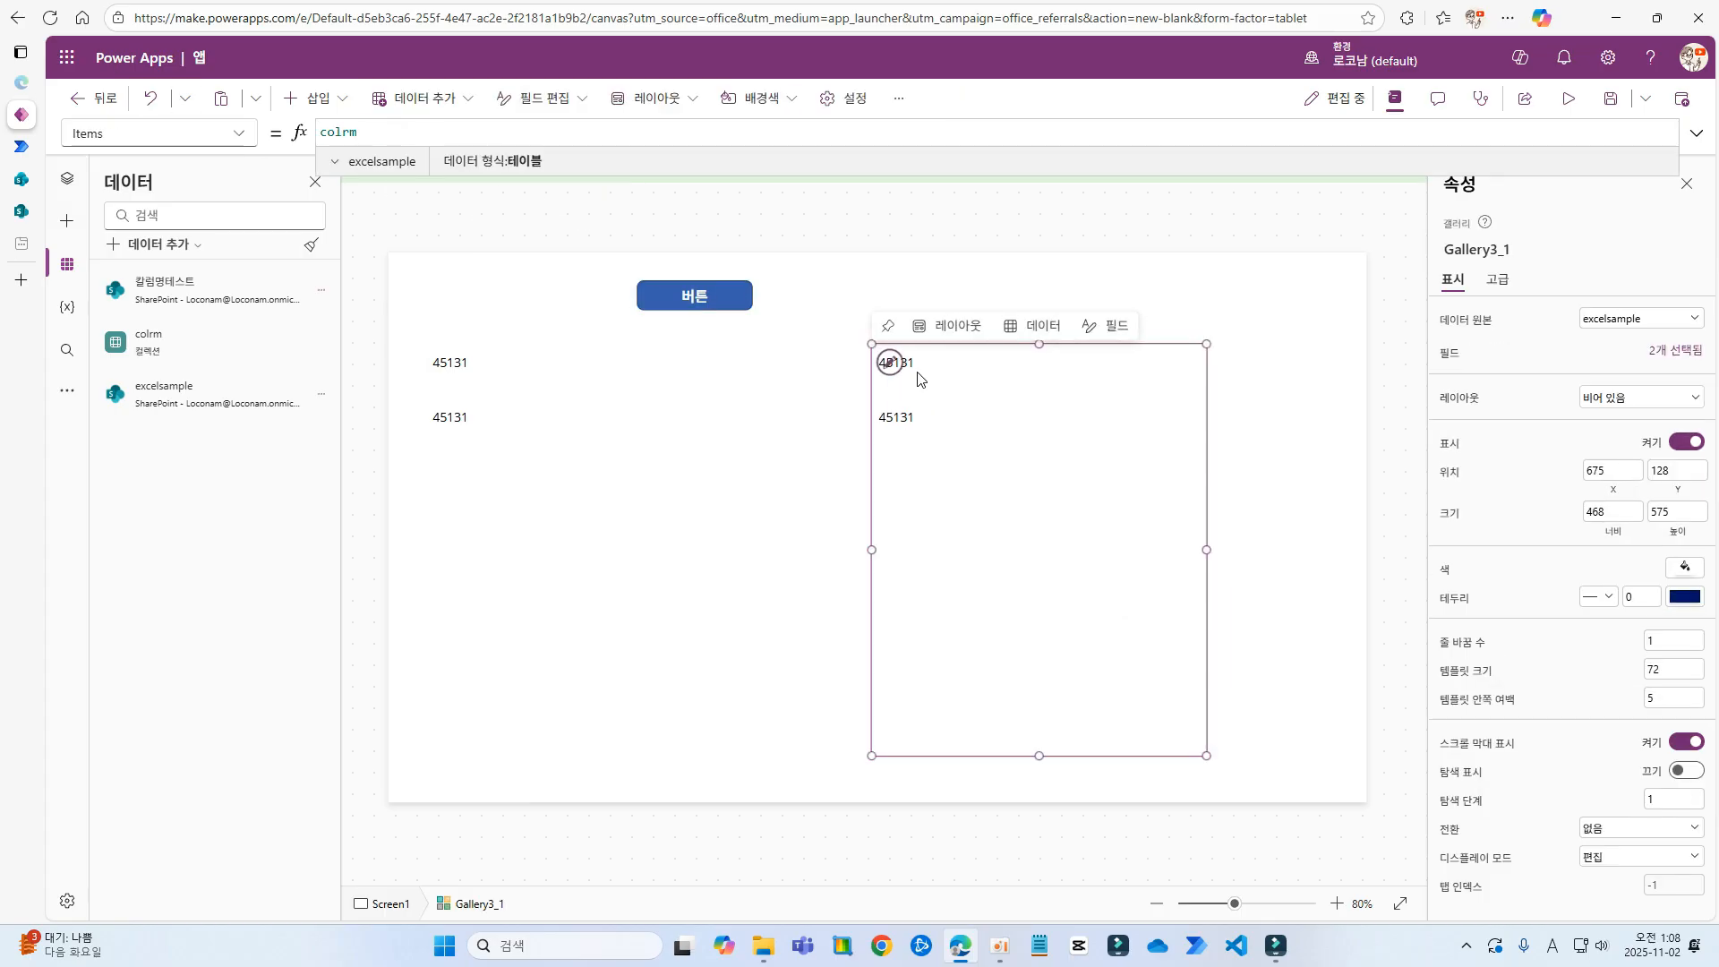
# Compare the label Text formulas of the excelsample gallery and the colrm gallery
pyautogui.click(918, 366)
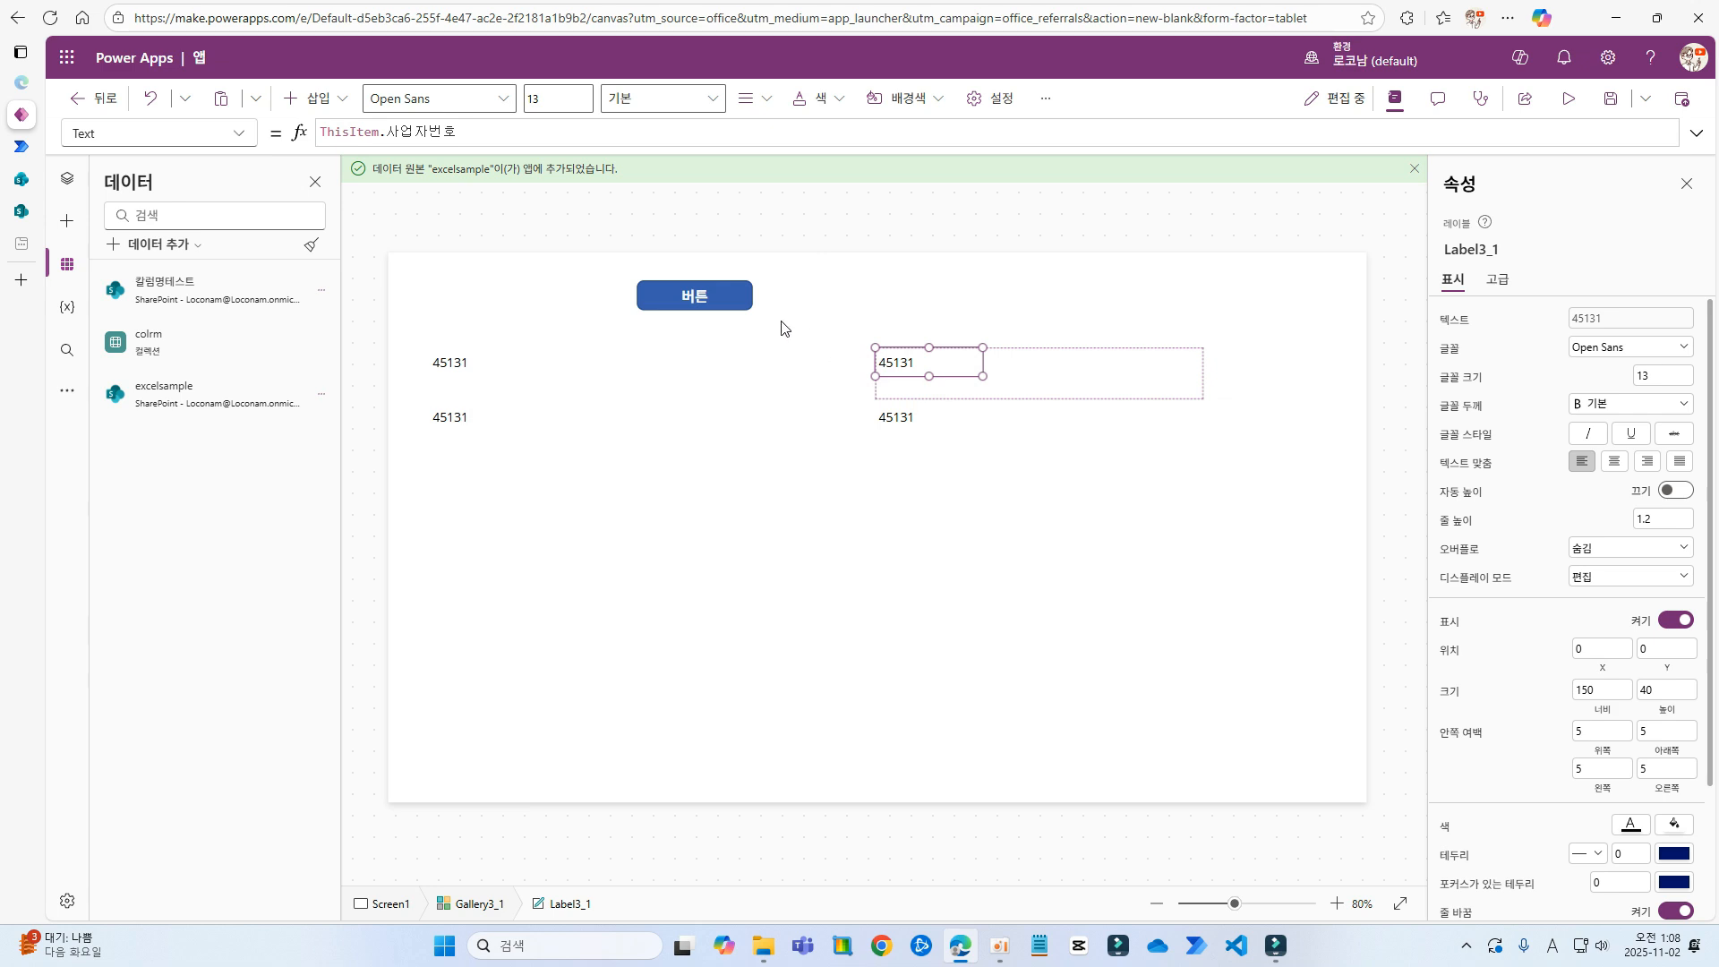
pyautogui.click(491, 368)
pyautogui.click(484, 355)
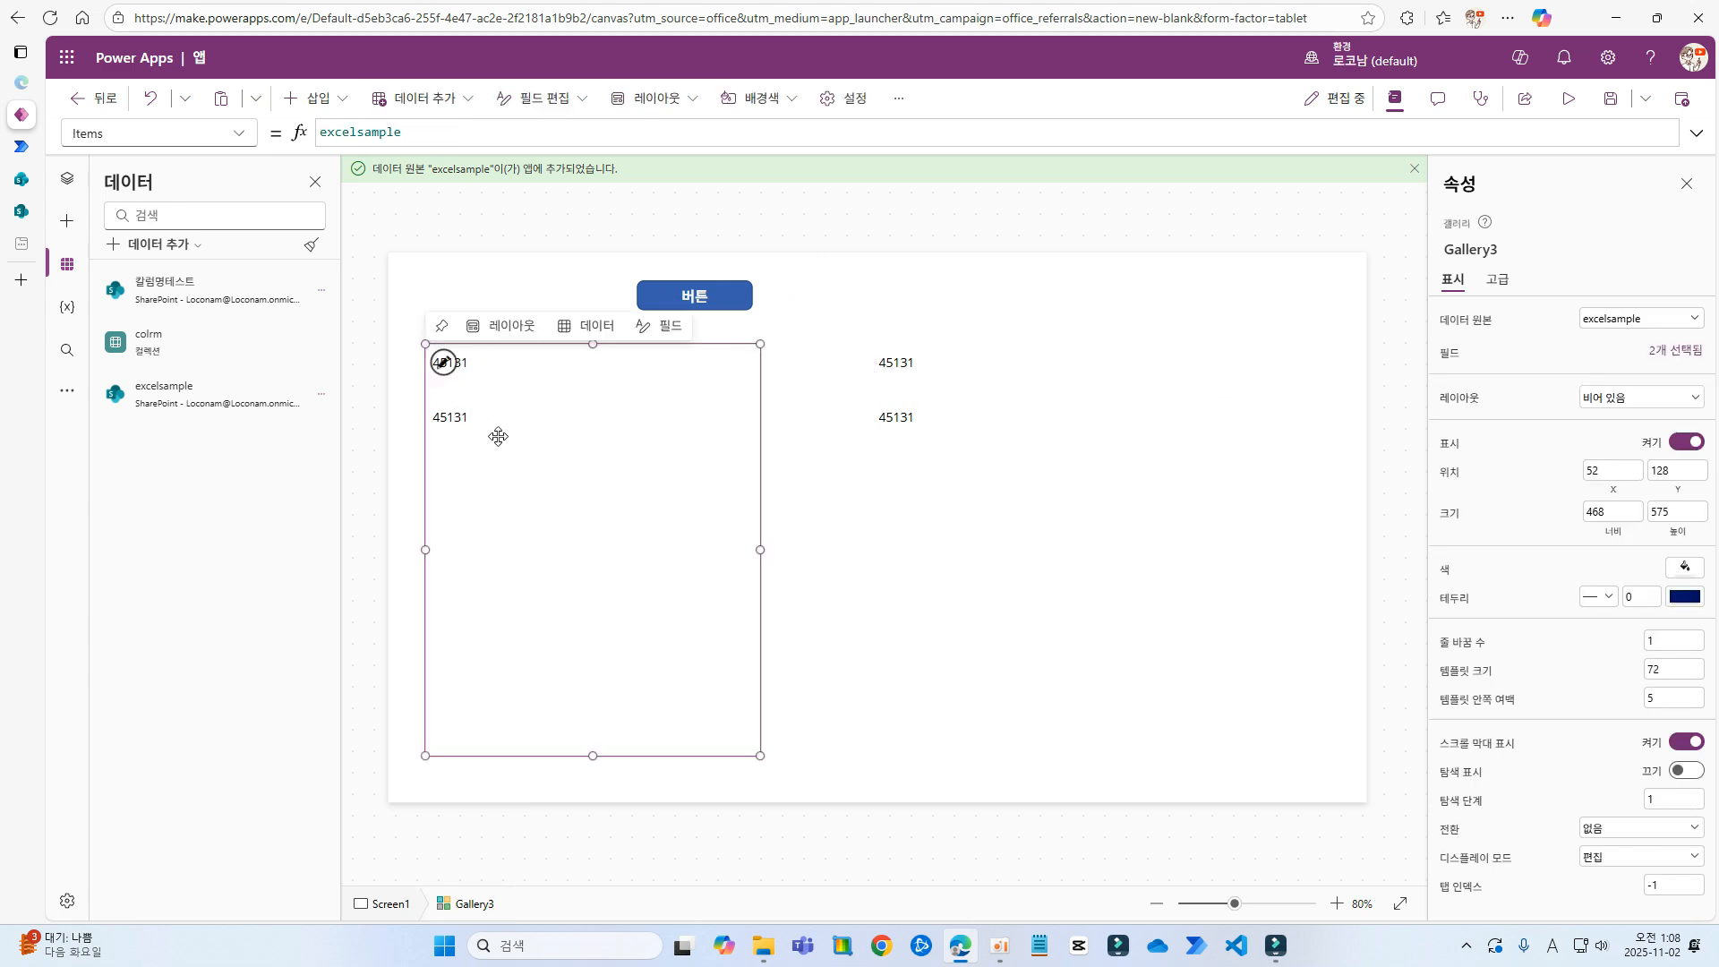
pyautogui.click(472, 368)
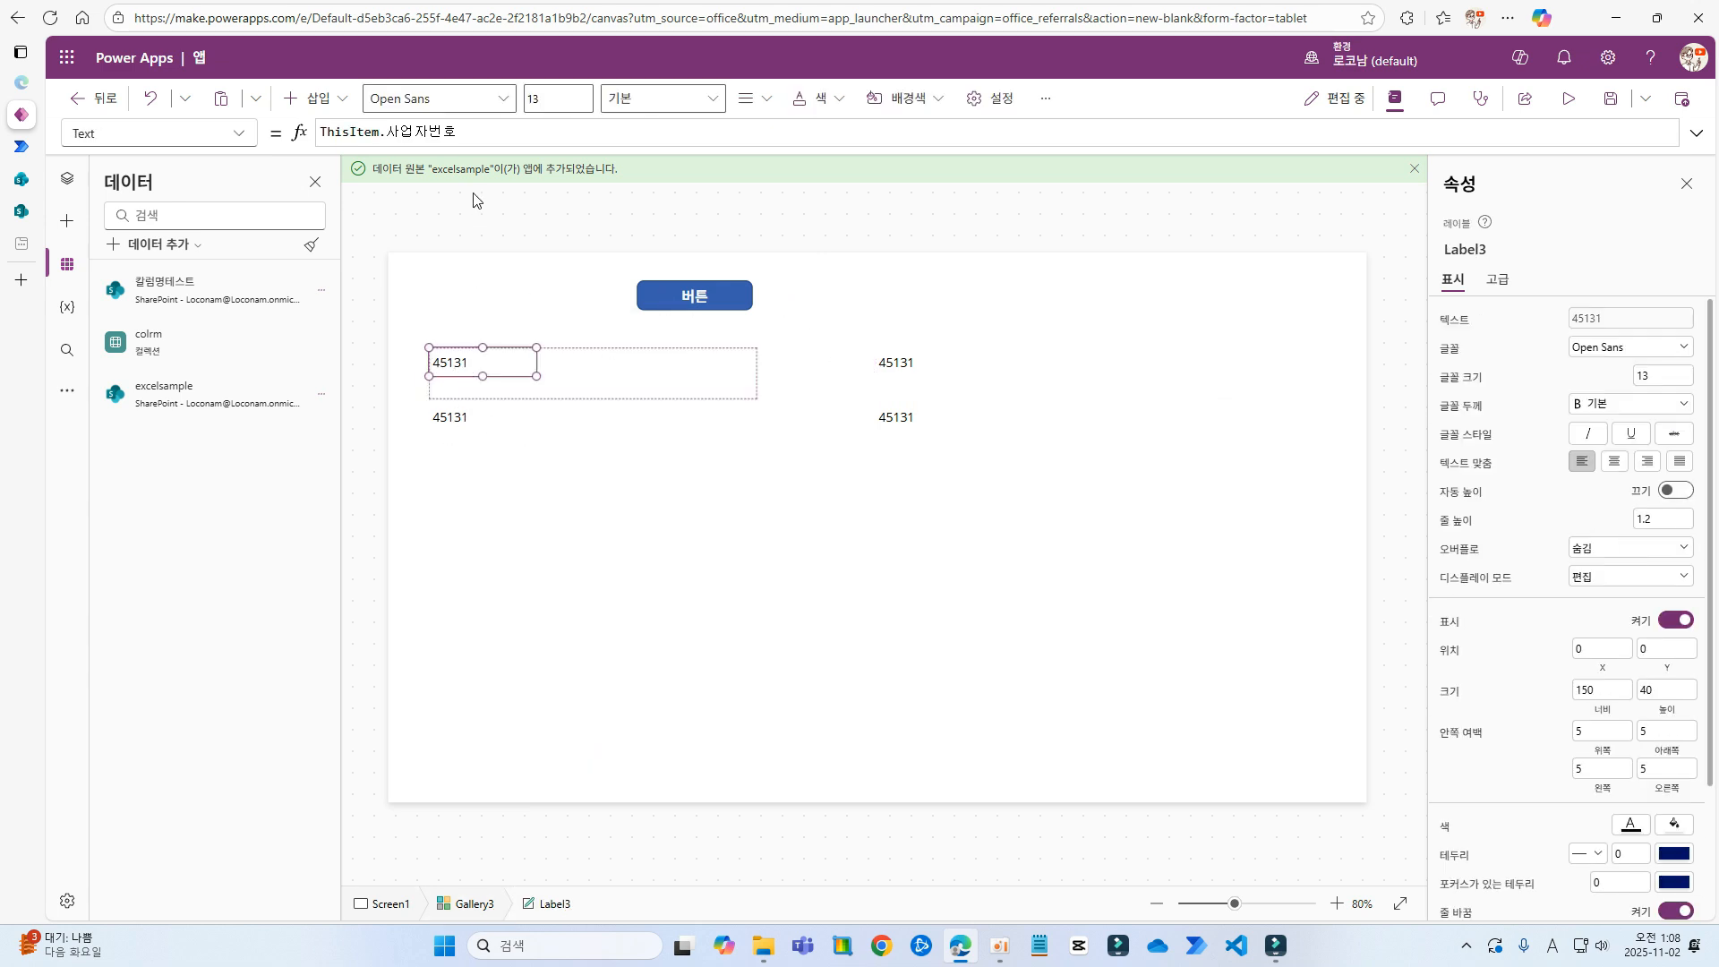
pyautogui.click(932, 371)
pyautogui.click(928, 362)
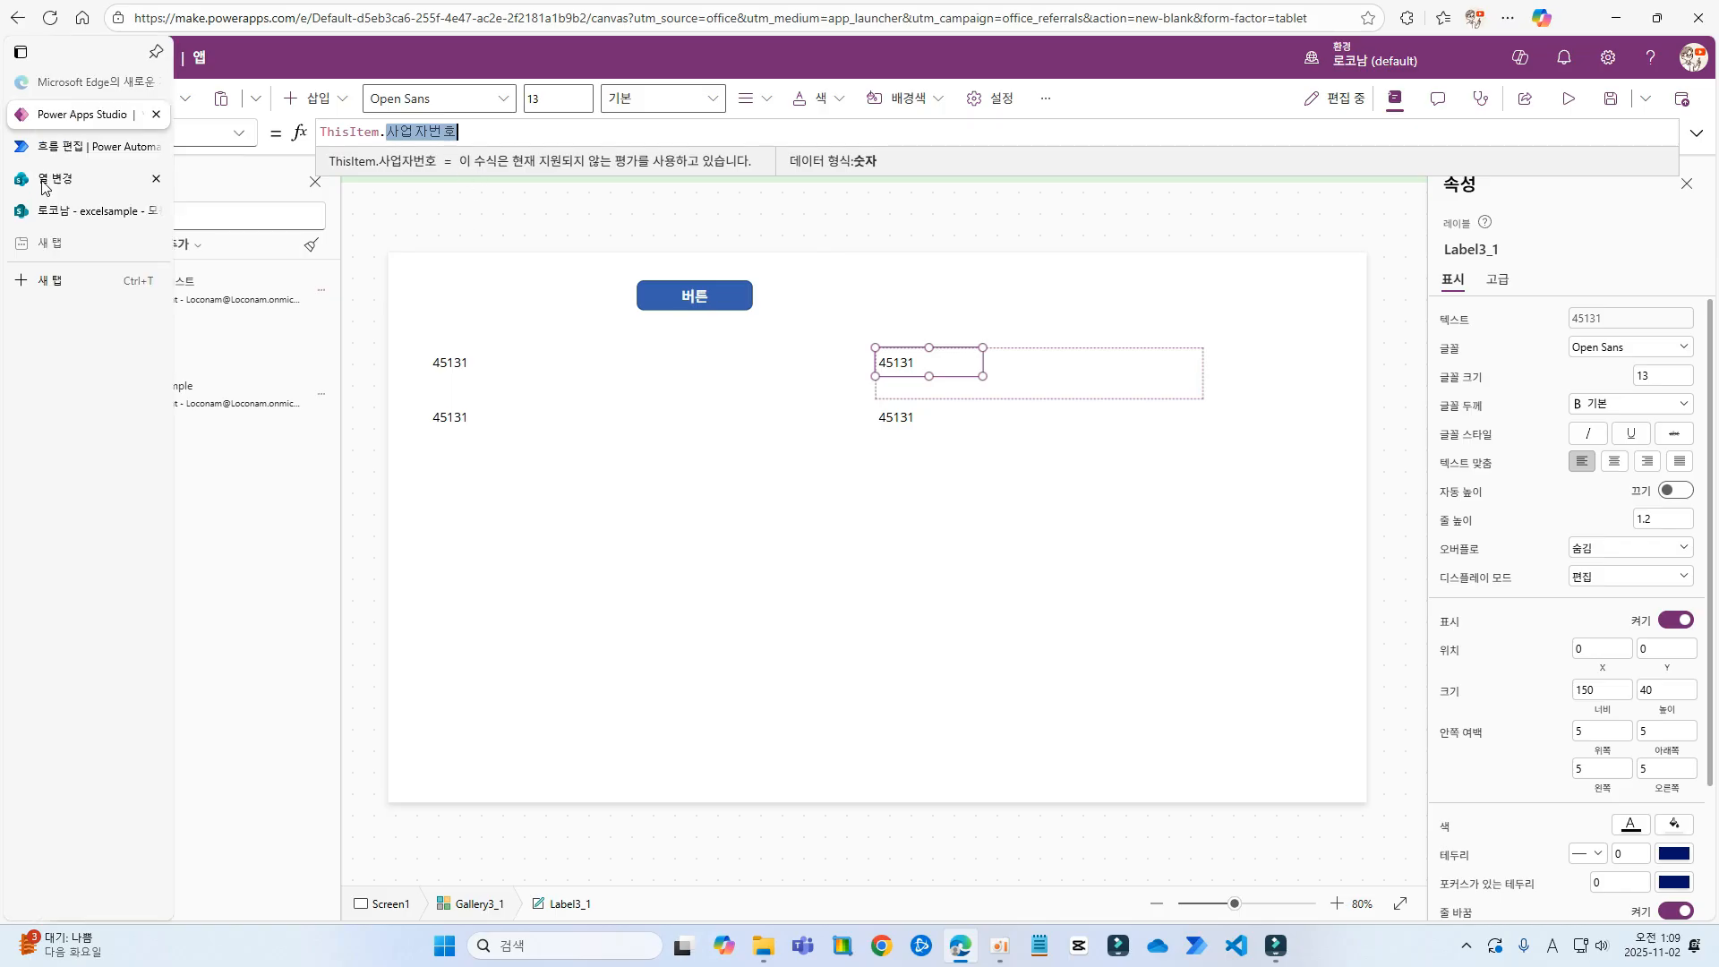
pyautogui.click(676, 236)
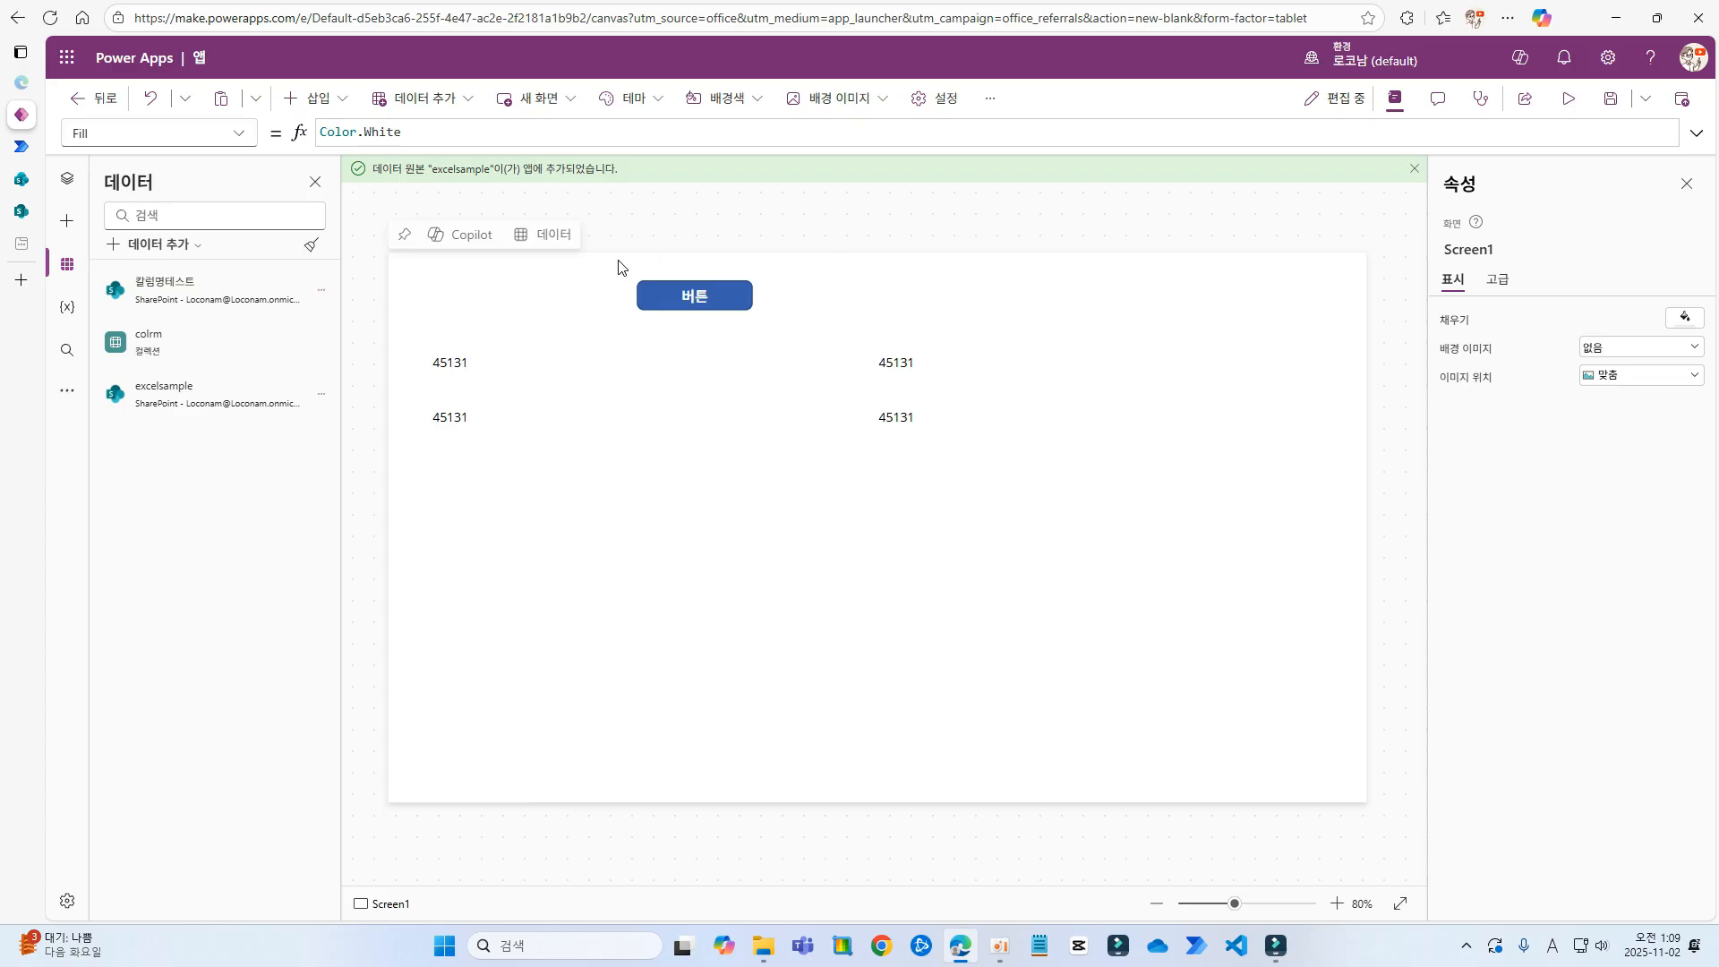